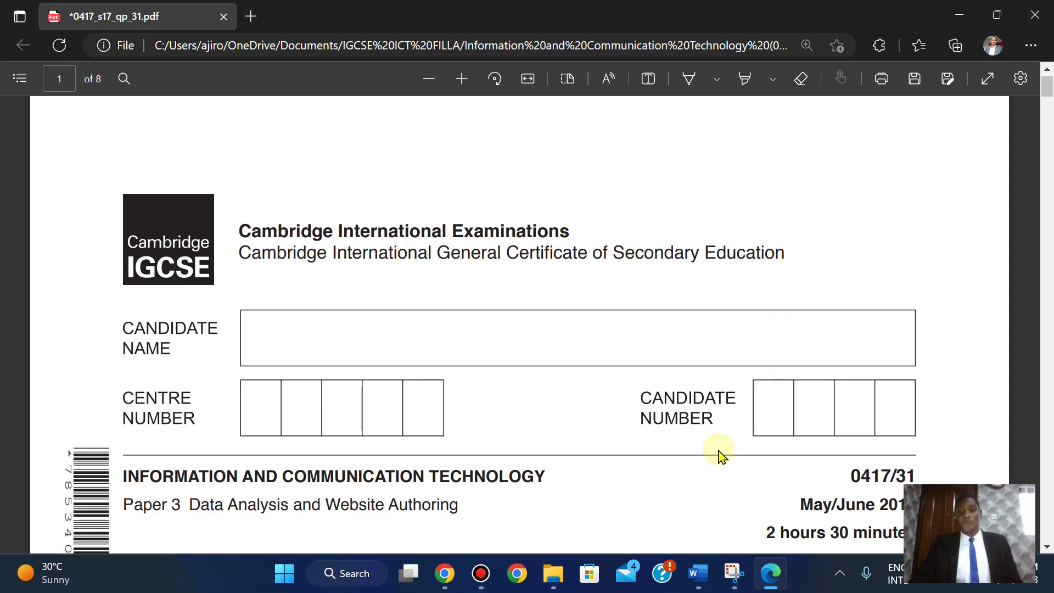
- Scroll through the Task 1 instructions, then close the m17evidence2023 document
scroll(721, 456, "down", 1)
scroll(721, 456, "down", 12)
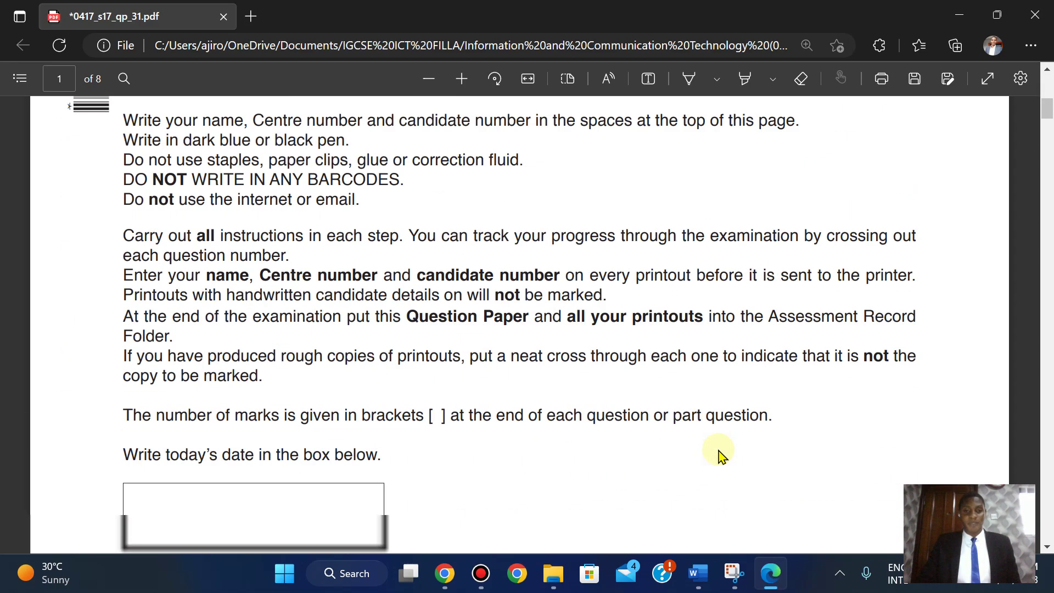
scroll(721, 456, "down", 6)
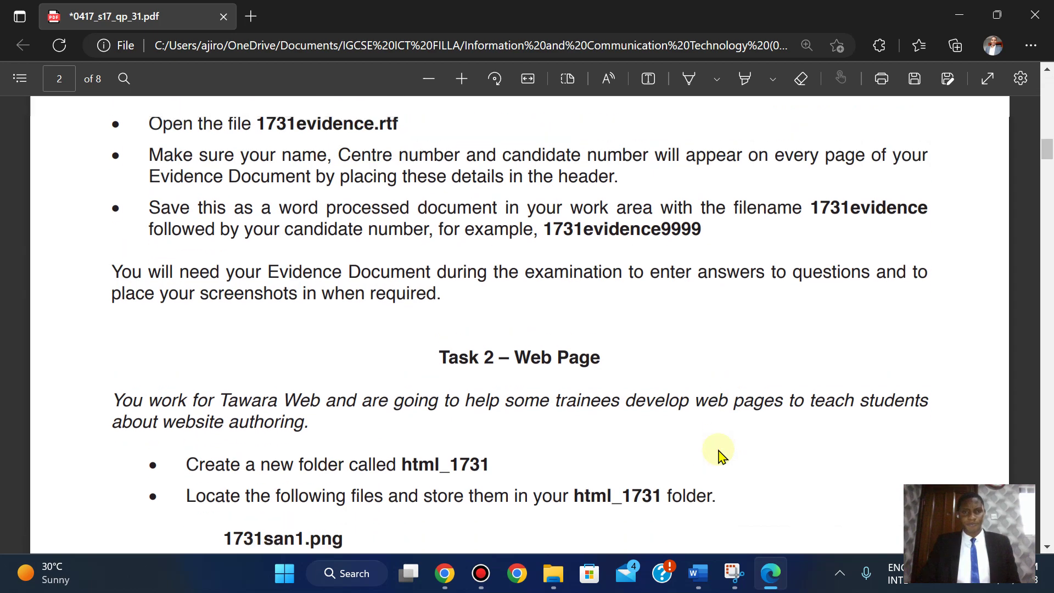
scroll(721, 456, "up", 2)
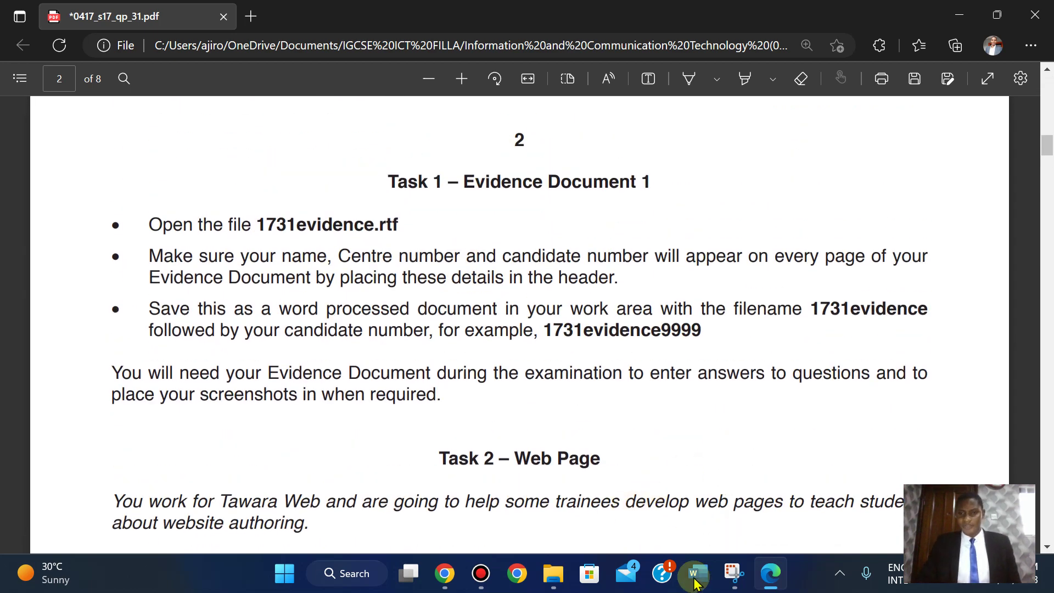
mouse_move(688, 585)
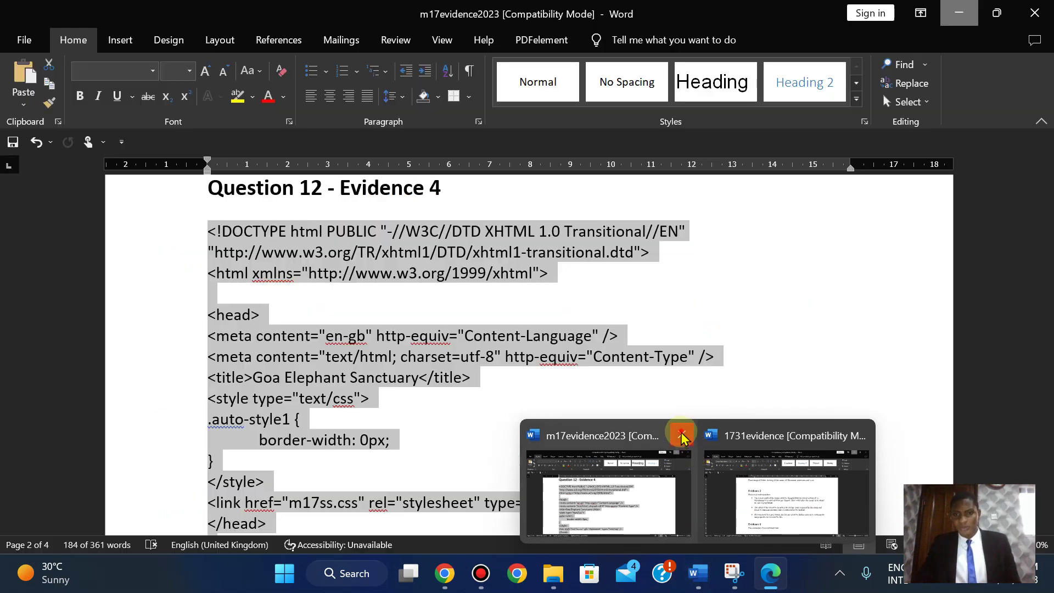
left_click(682, 435)
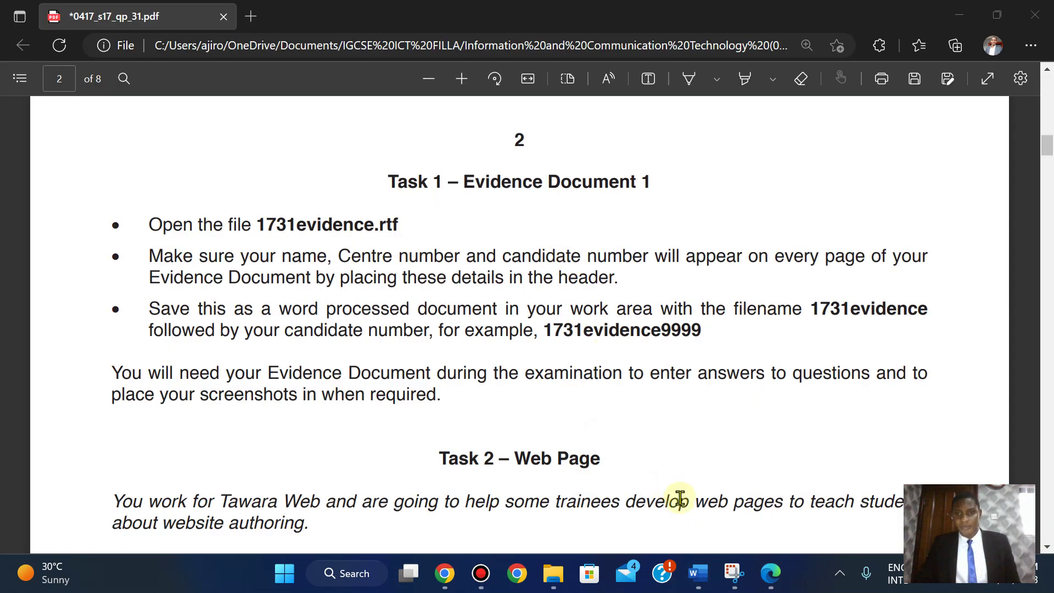
- Bring the 1731evidence Word document to the front, open at Evidence 1
left_click(696, 574)
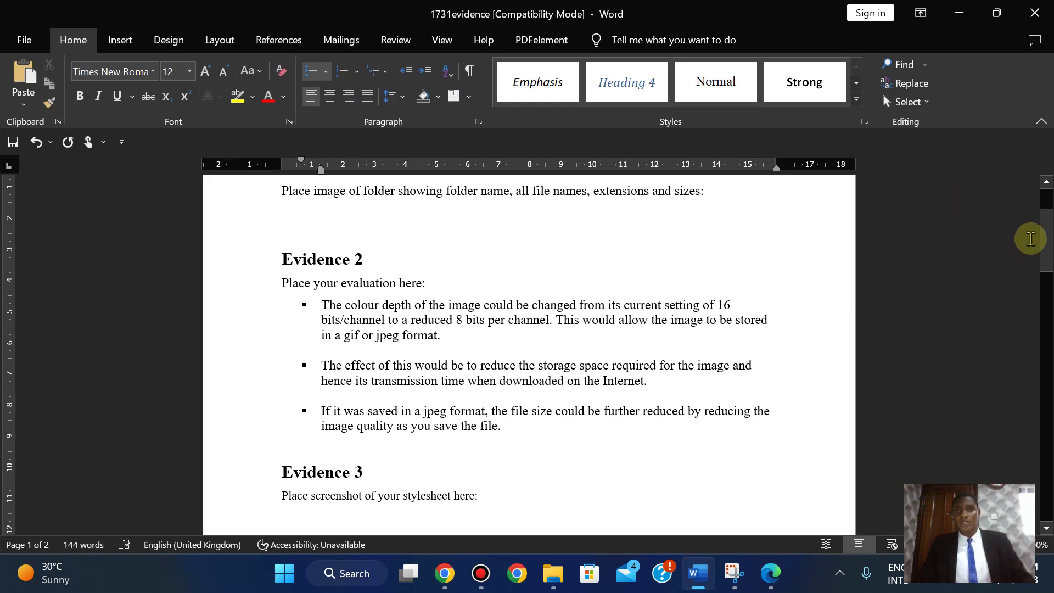
left_click_drag(1043, 239, 1043, 171)
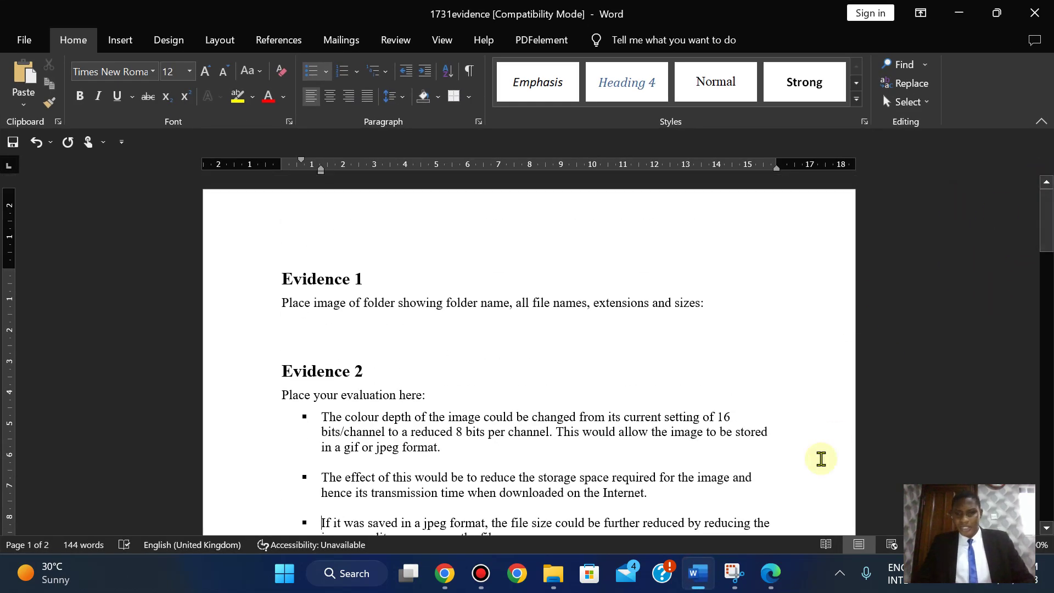
left_click(776, 590)
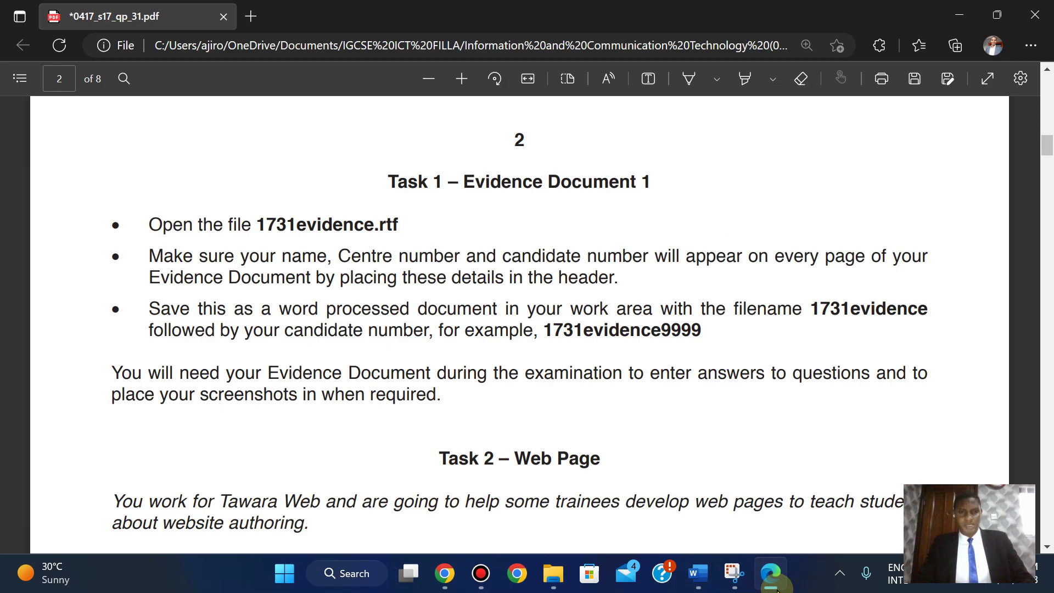
left_click(776, 589)
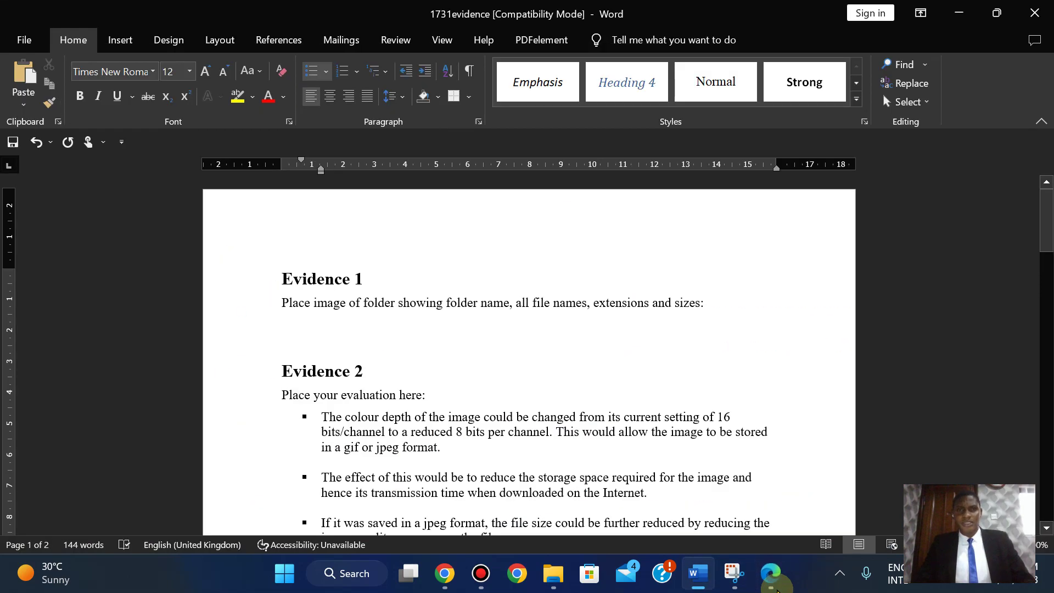
left_click(776, 590)
left_click(777, 590)
left_click(777, 589)
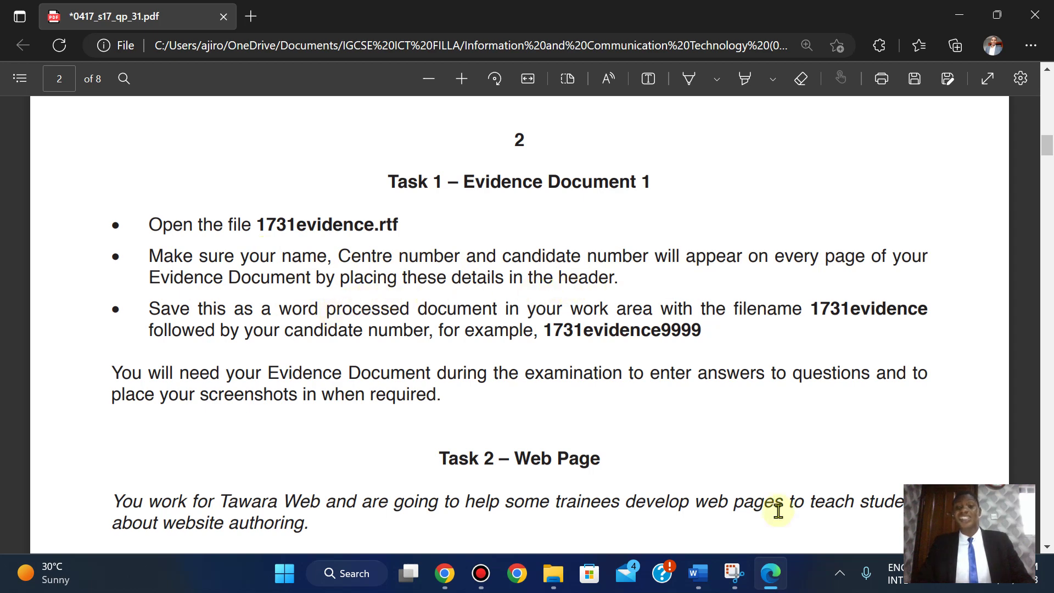
left_click(693, 573)
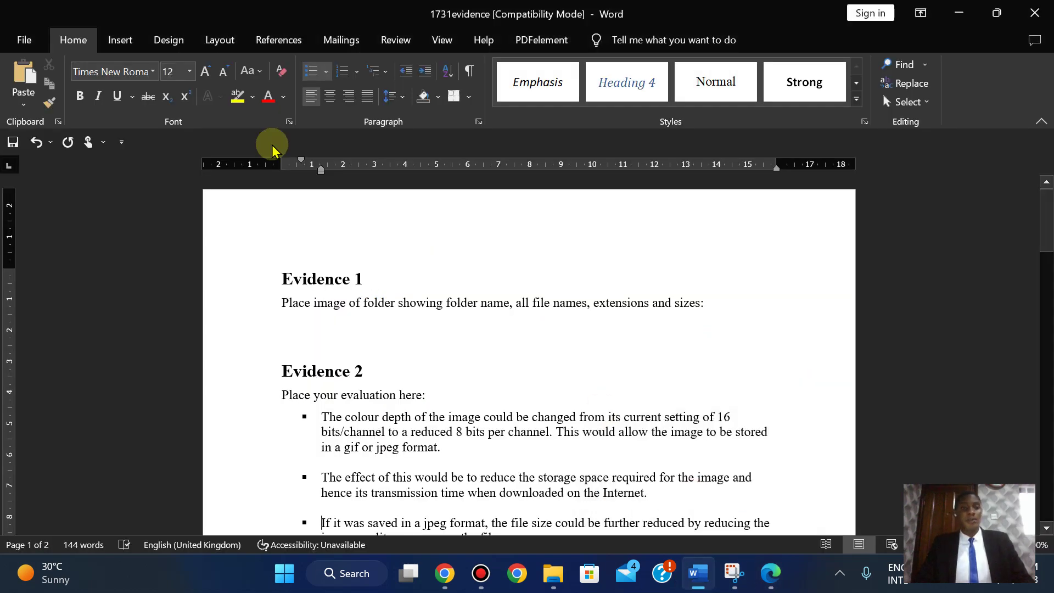
- Insert a Blank (Three Columns) header with the candidate's name, candidate number and 2023 on the right
left_click(119, 40)
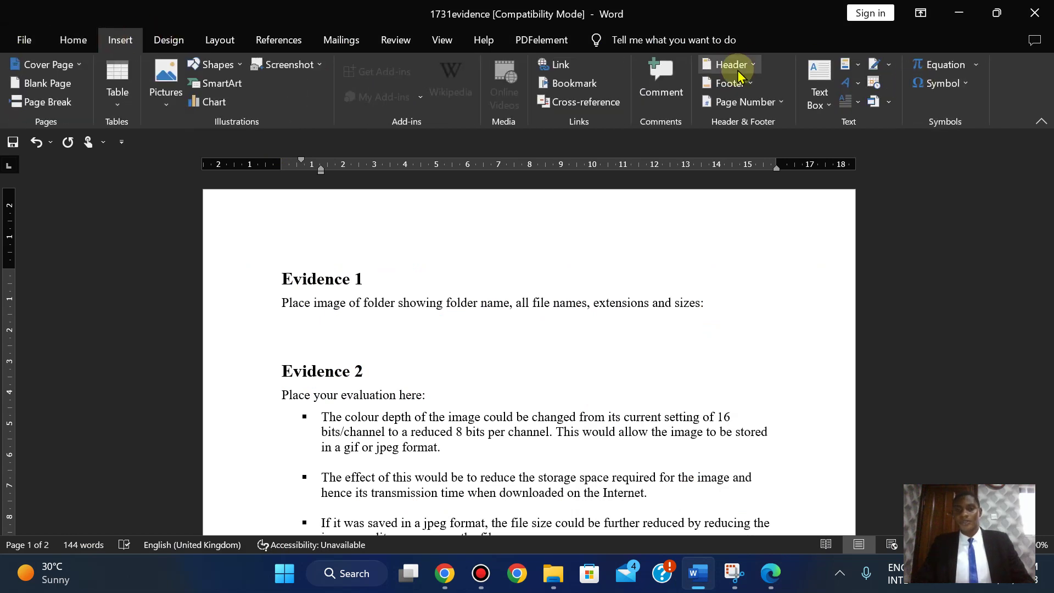
left_click(738, 69)
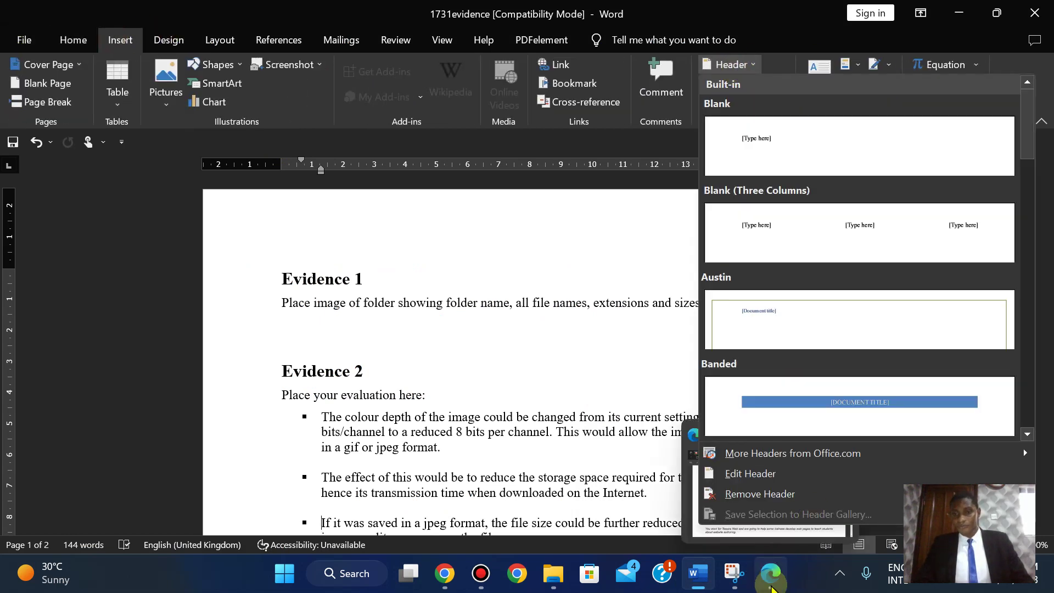
left_click(772, 583)
left_click(771, 583)
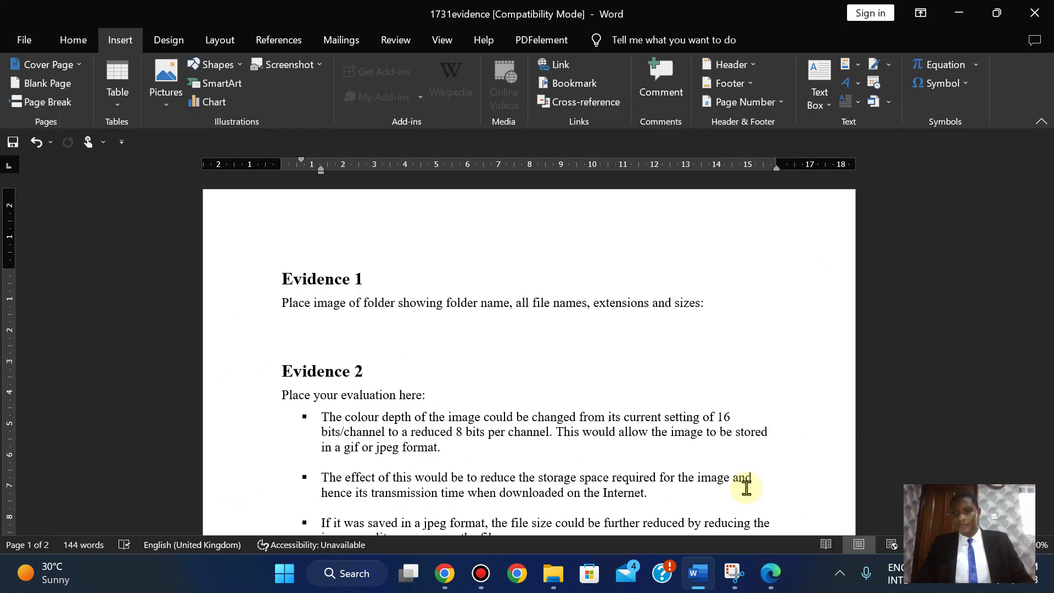
left_click(729, 66)
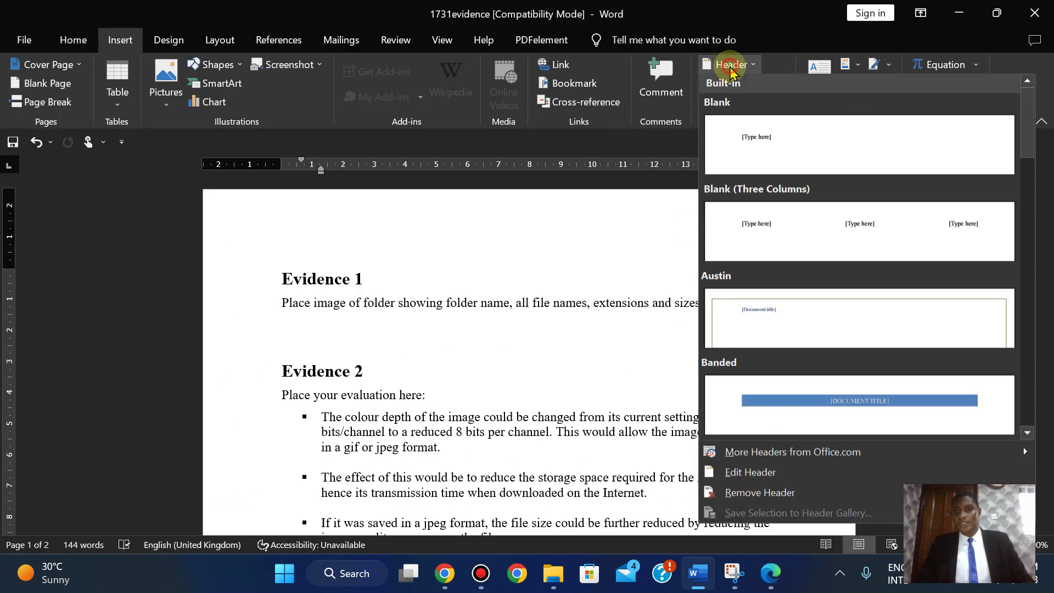
left_click(842, 242)
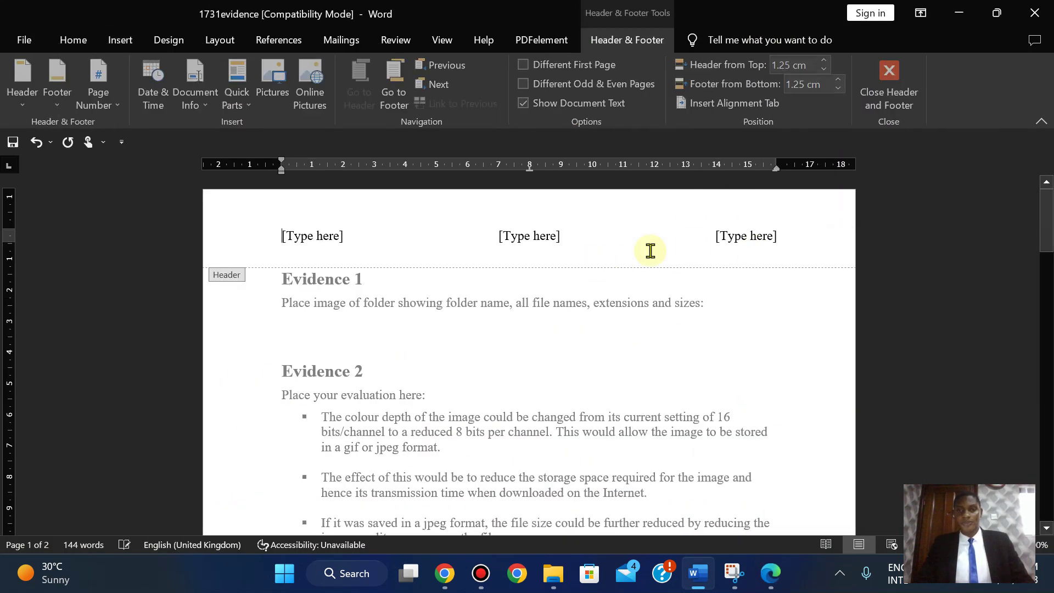
left_click(737, 235)
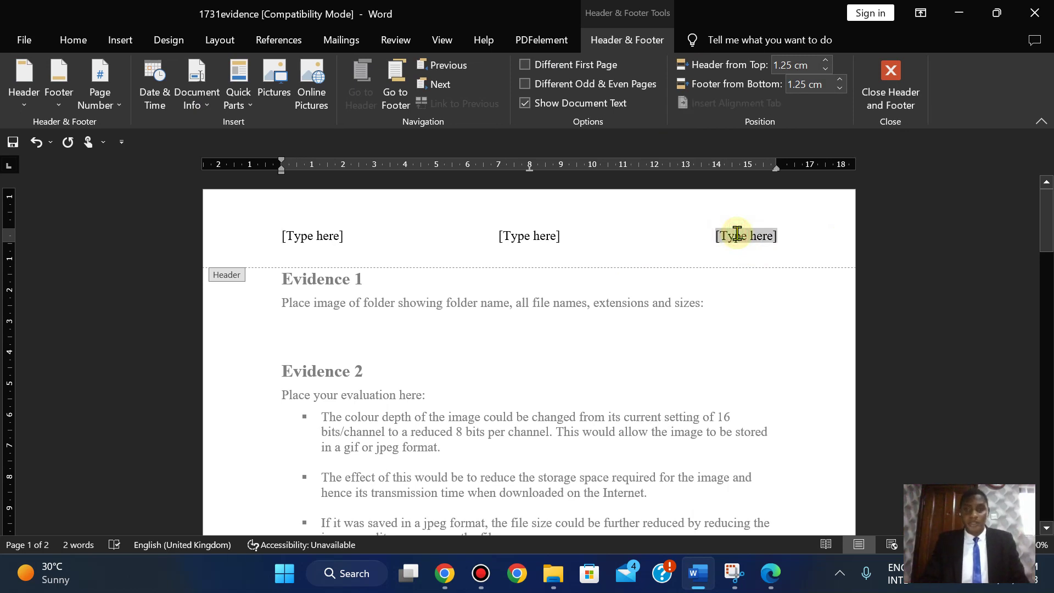
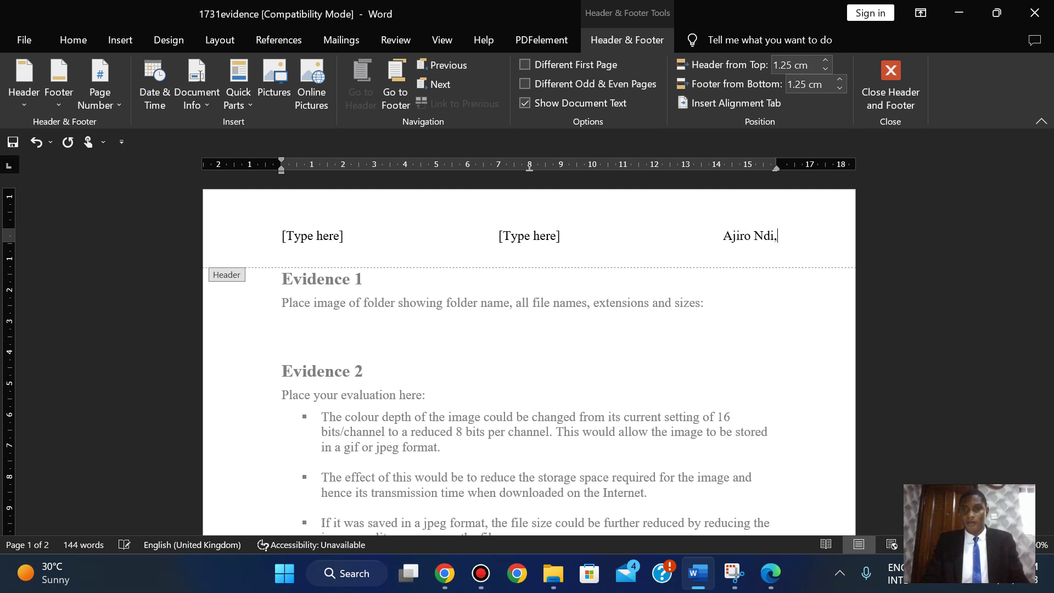
type(" A N")
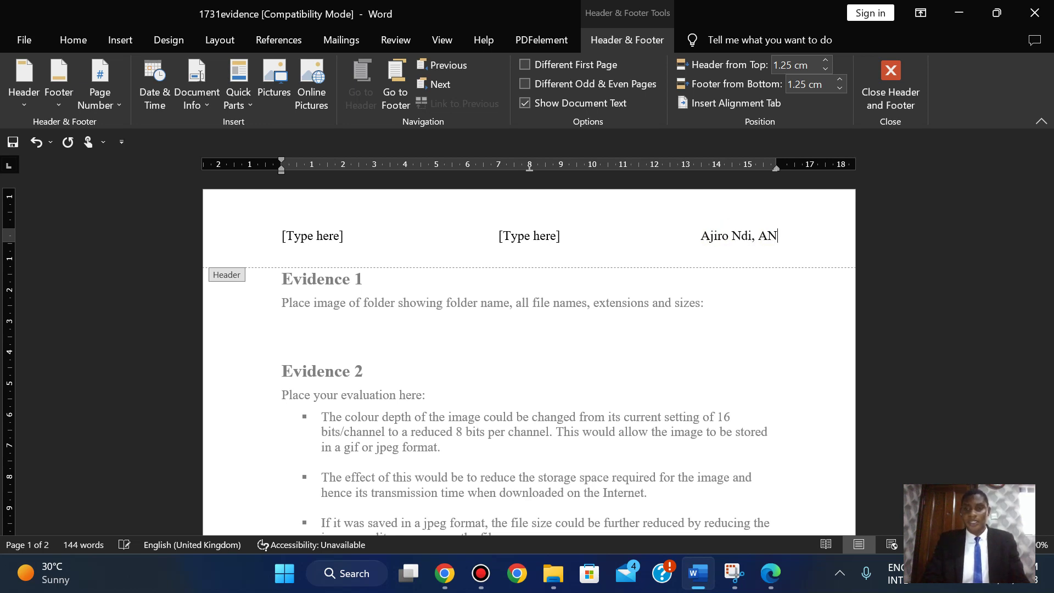
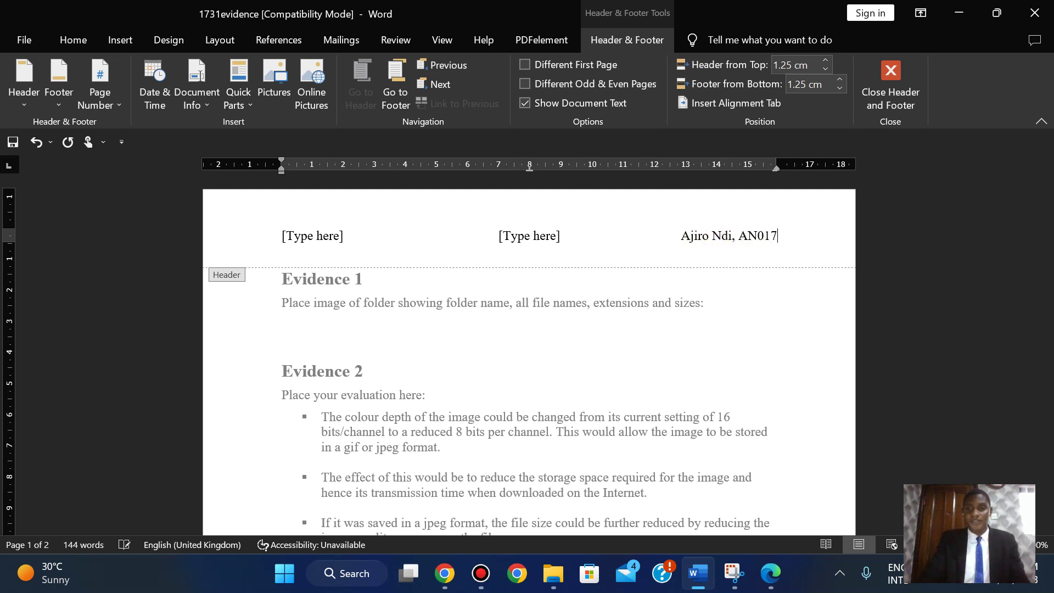
type(", 2023")
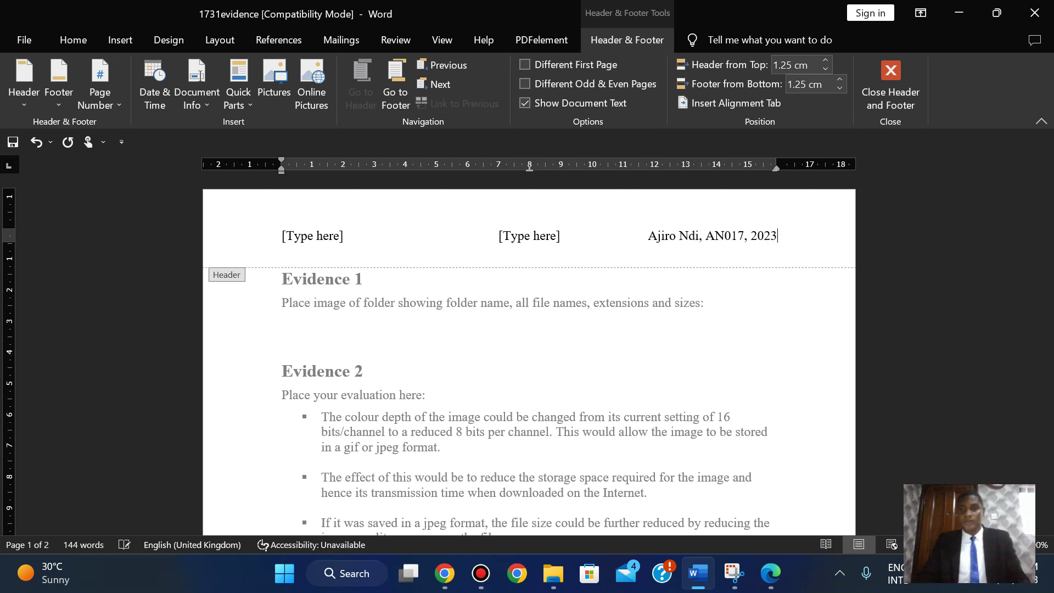
- Delete the centre and left header placeholders and close the header
left_click(536, 233)
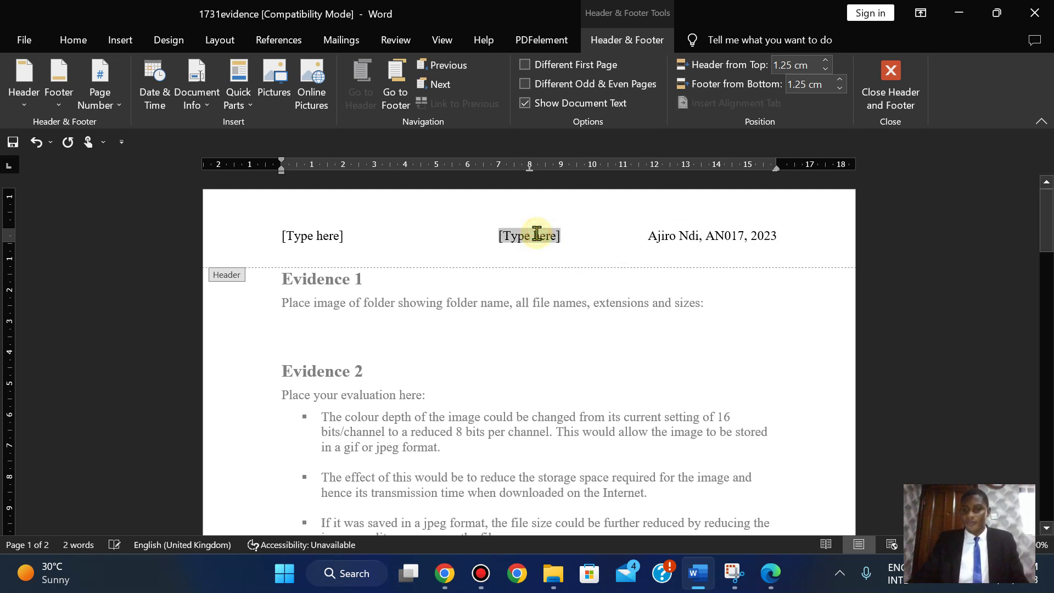
key("Delete")
left_click(308, 240)
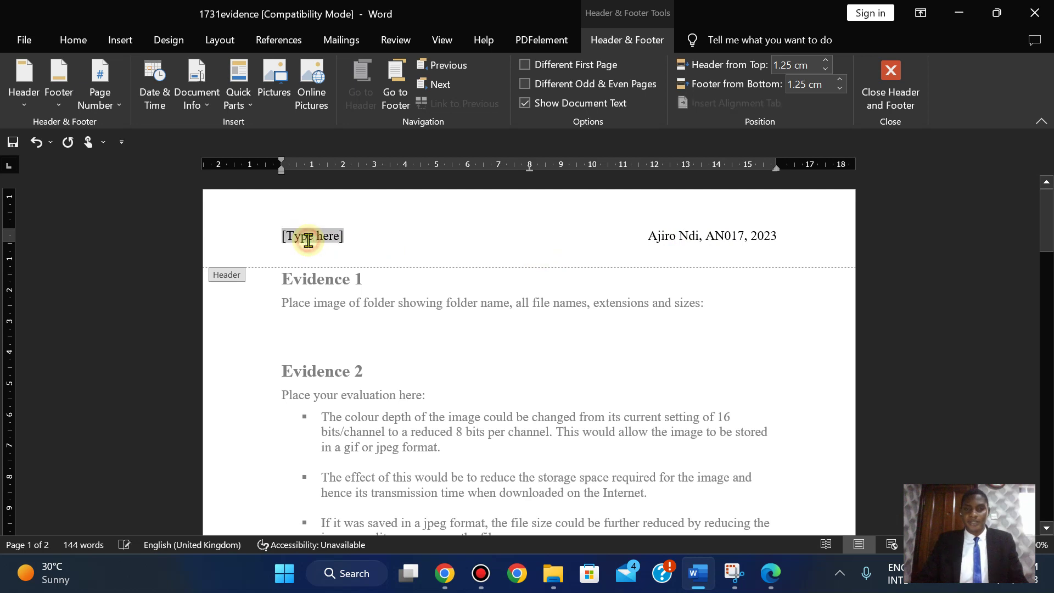
key("Delete")
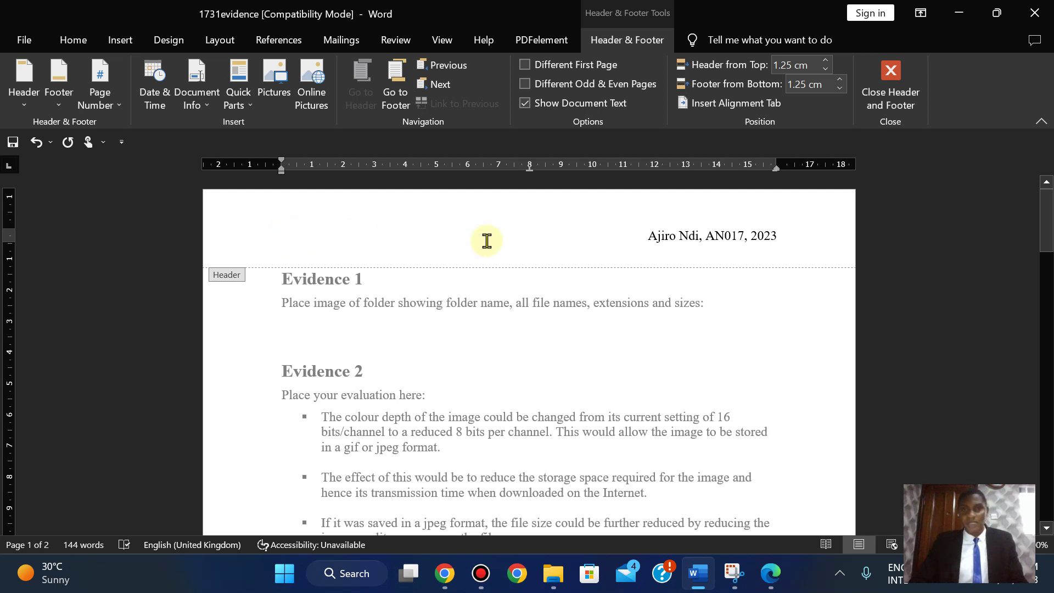
left_click(895, 79)
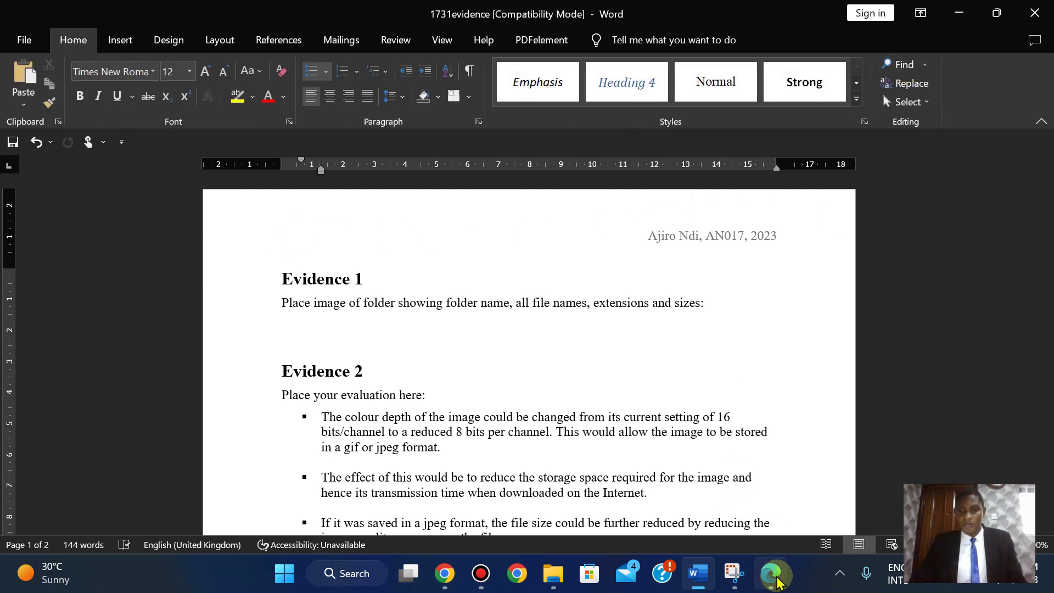
- Copy the folder name html_1731 from Task 2 and bring up the 2017 May_June folder
left_click(775, 575)
key("Down")
key("Down")
key("Down")
key("Down")
key("Down")
key("Down")
key("Down")
key("Down")
key("Down")
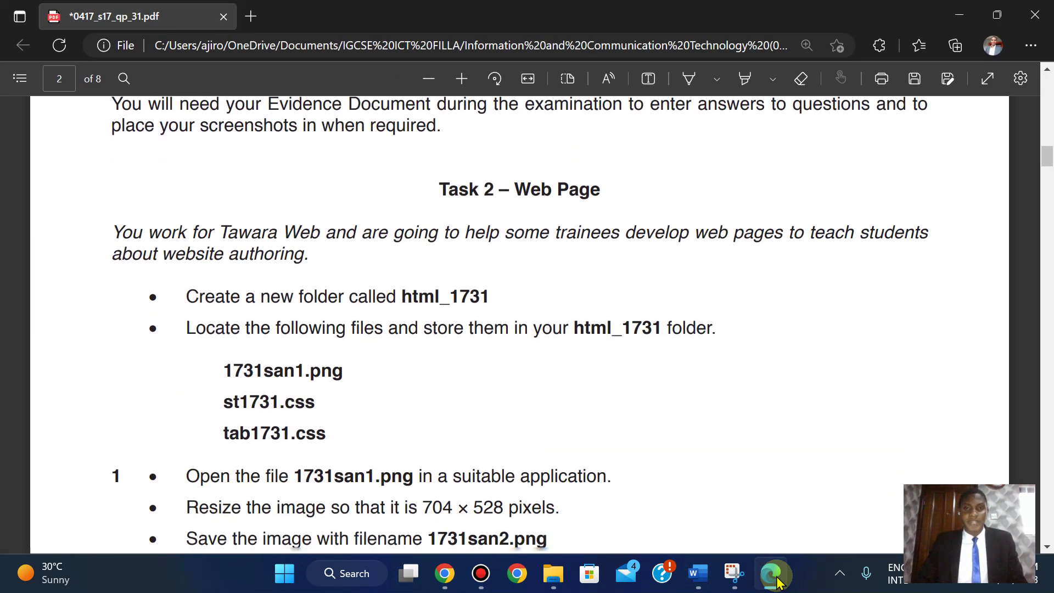
key("Up")
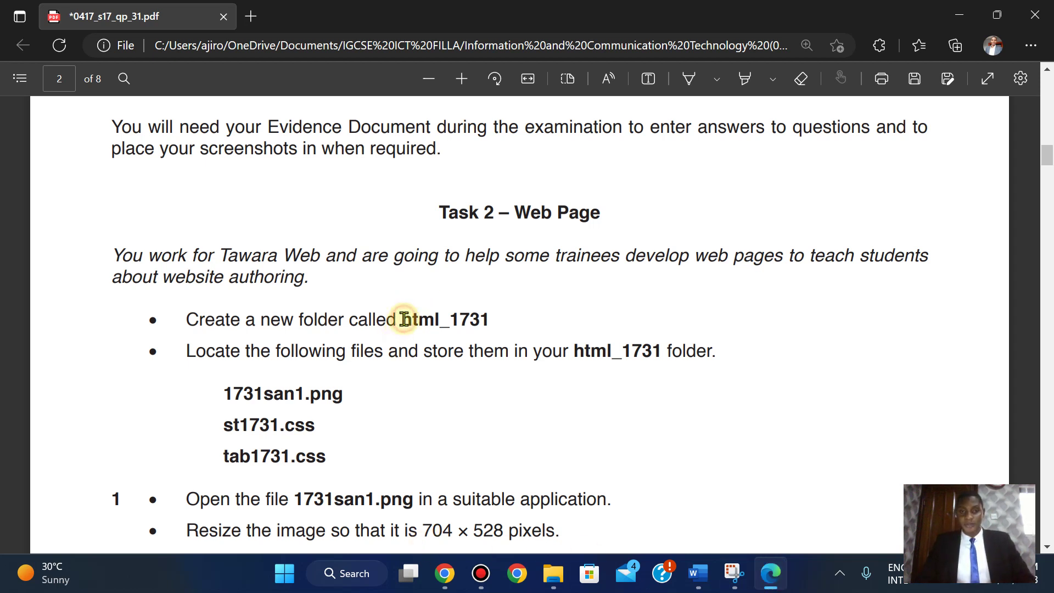
left_click_drag(404, 319, 498, 320)
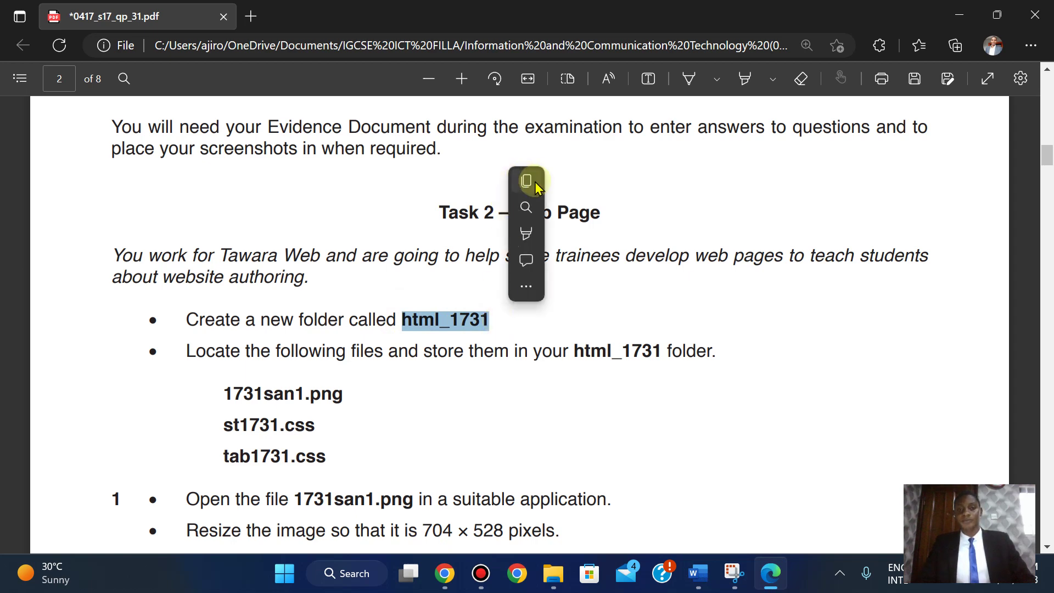
left_click(525, 182)
left_click(562, 583)
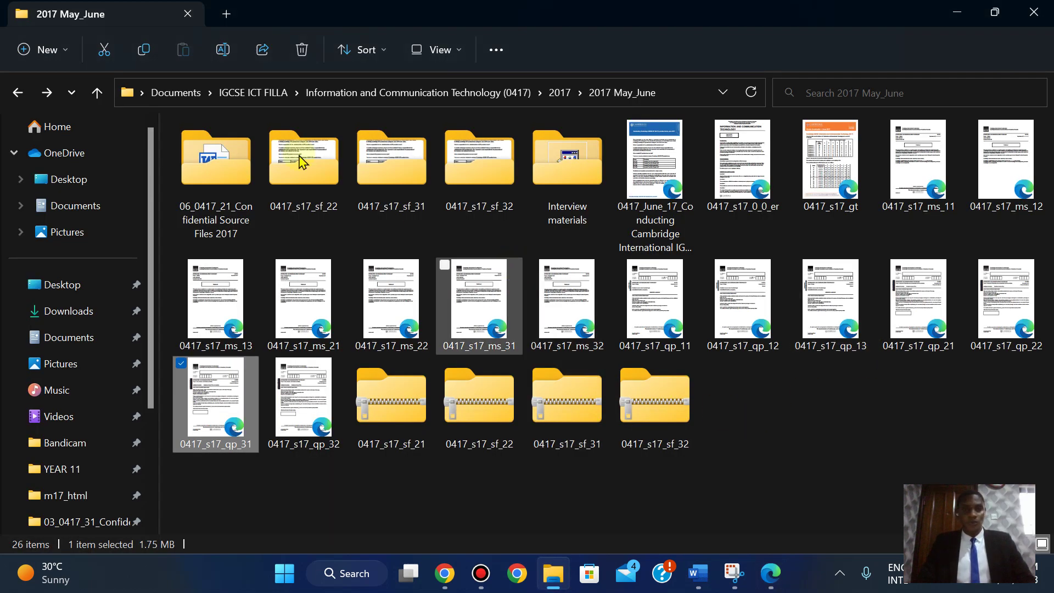
- Open the 0417_s17_sf_31 folder, then its Confidential Source Files folder
left_click(760, 431)
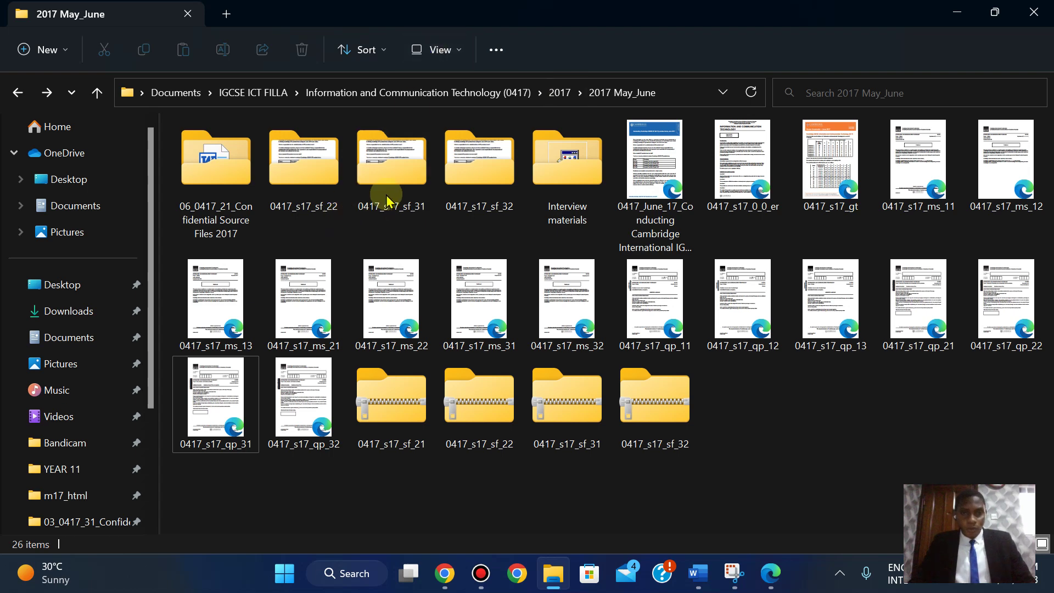
left_click(361, 177)
double_click(361, 177)
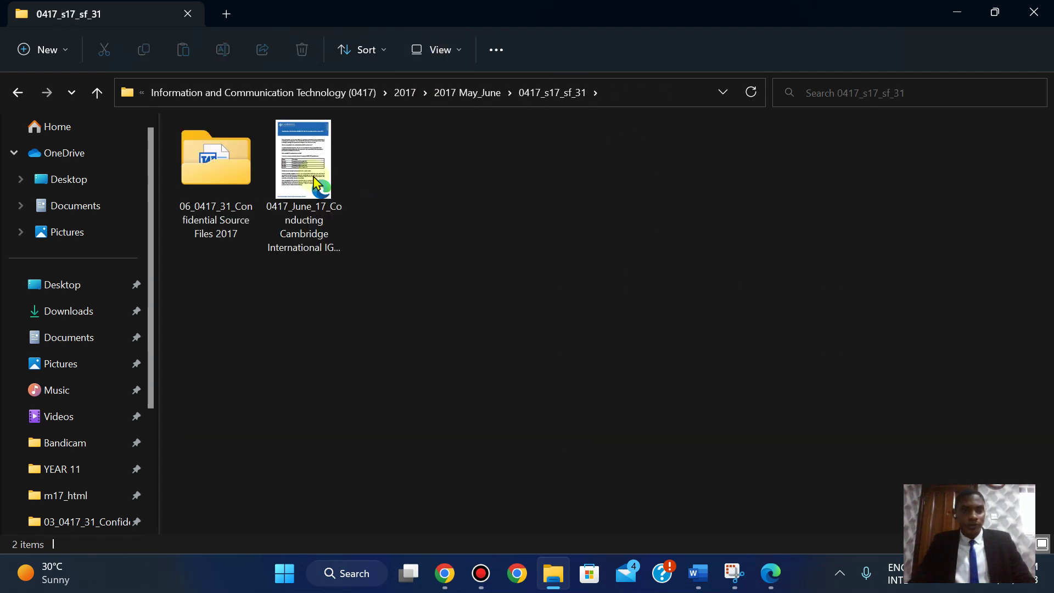
double_click(197, 186)
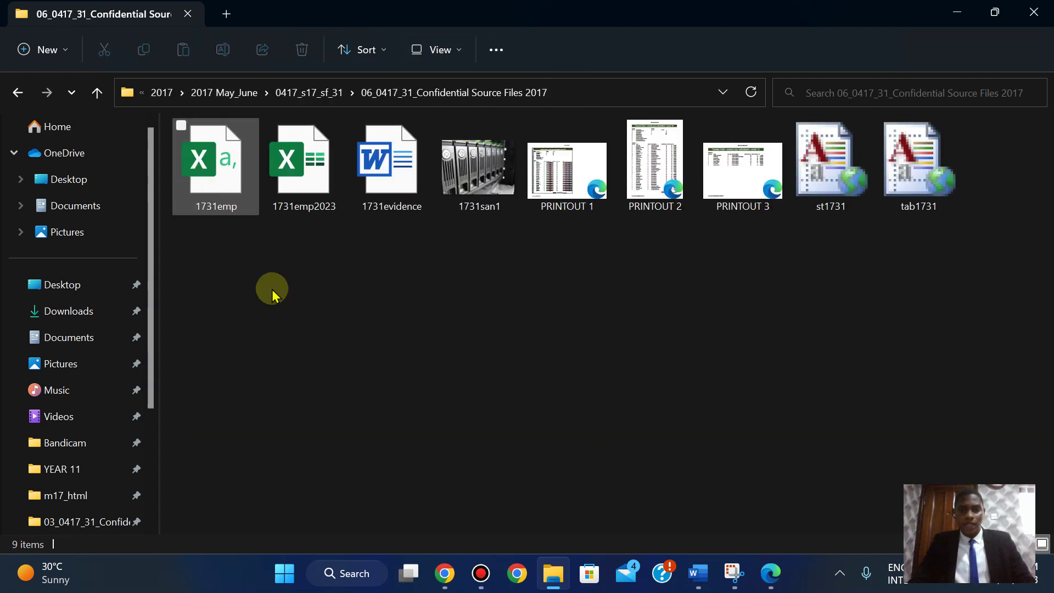
- Create a new folder named html_1731 in the Confidential Source Files folder
right_click(385, 434)
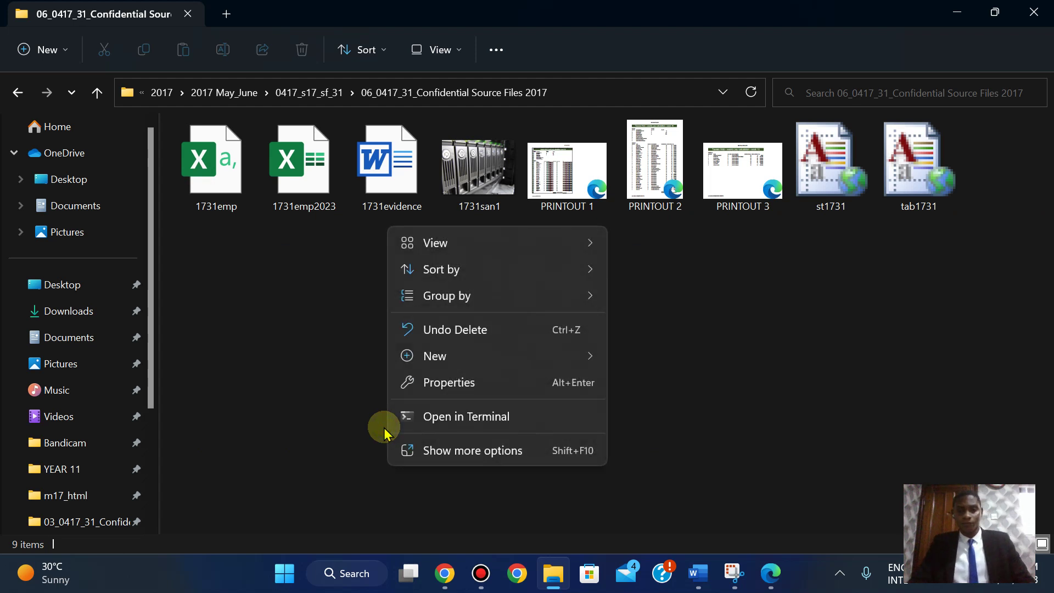
mouse_move(452, 362)
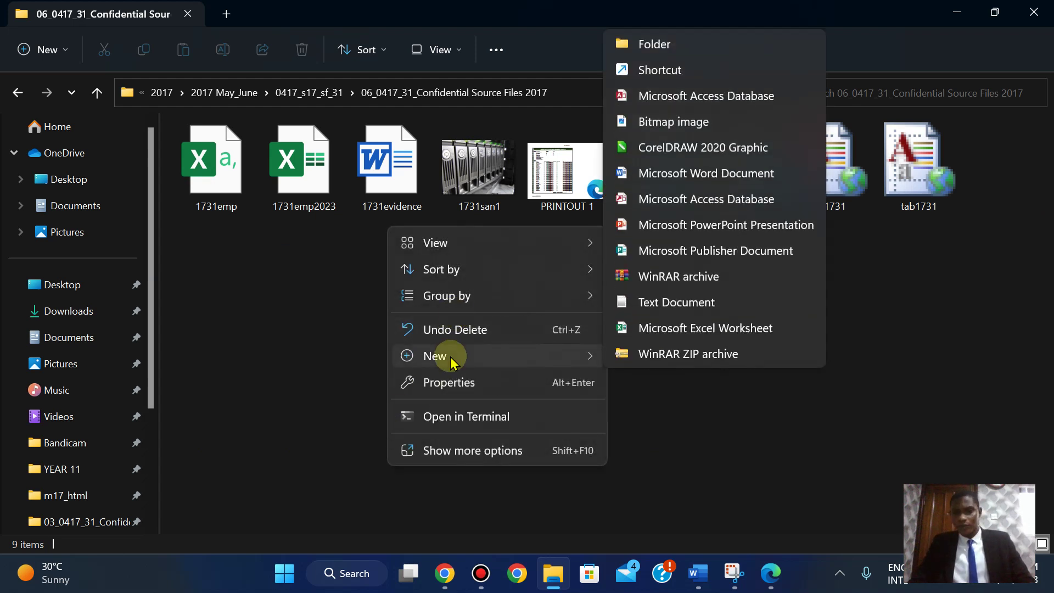
left_click(643, 44)
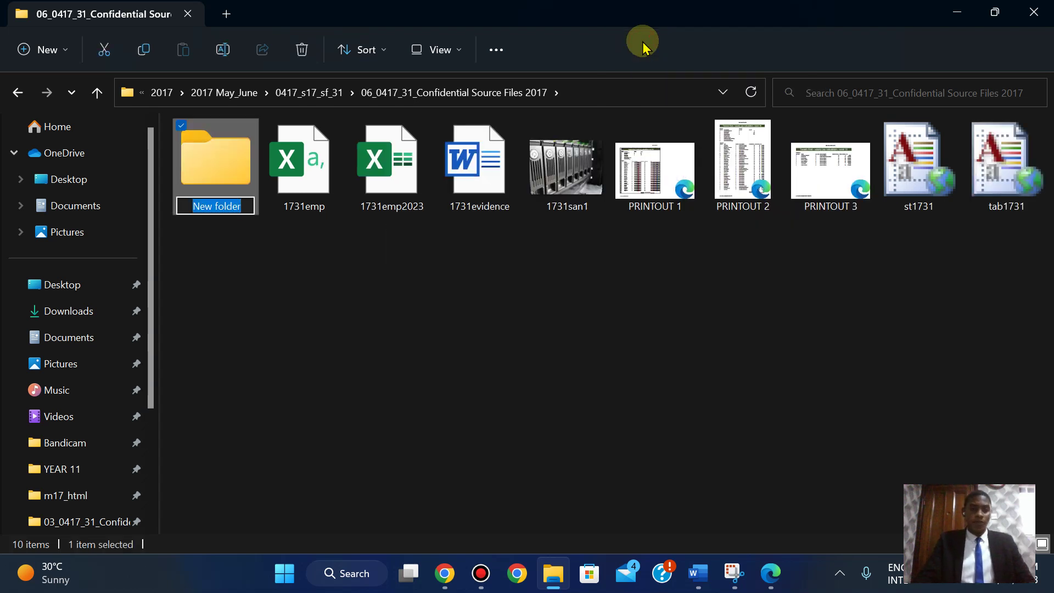
type("html_1731")
key("BackSpace")
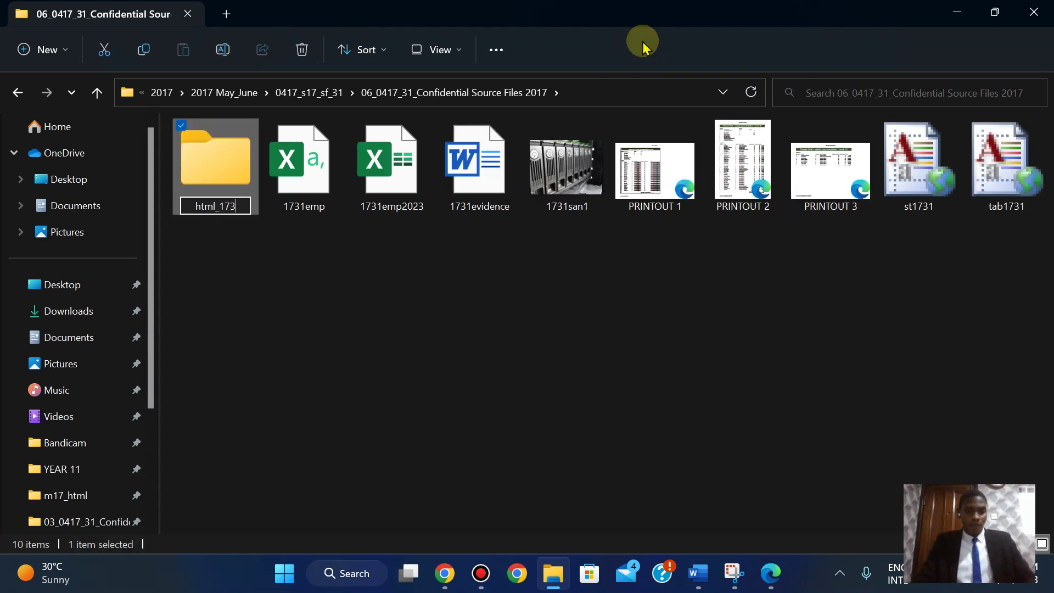
type("1")
key("Return")
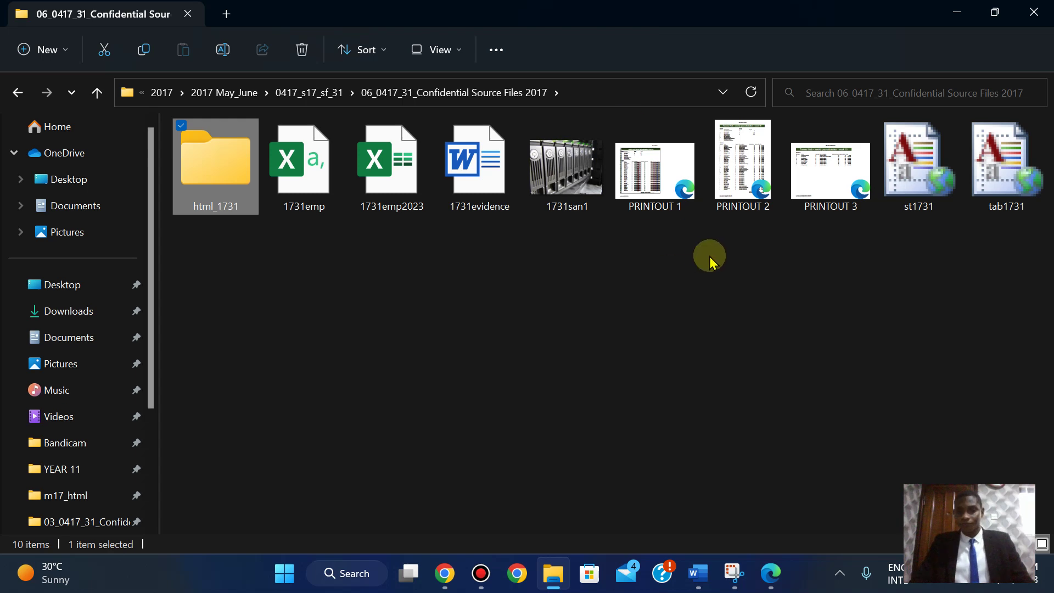
left_click(772, 574)
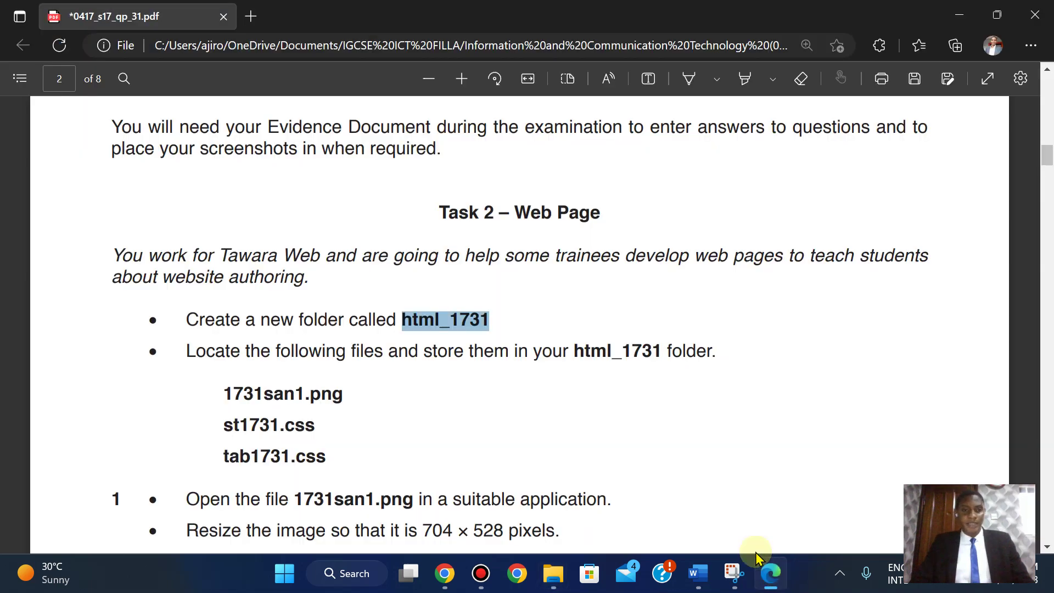
- Snap the exam paper PDF to the right half and the folder window to the left
scroll(538, 384, "down", 1)
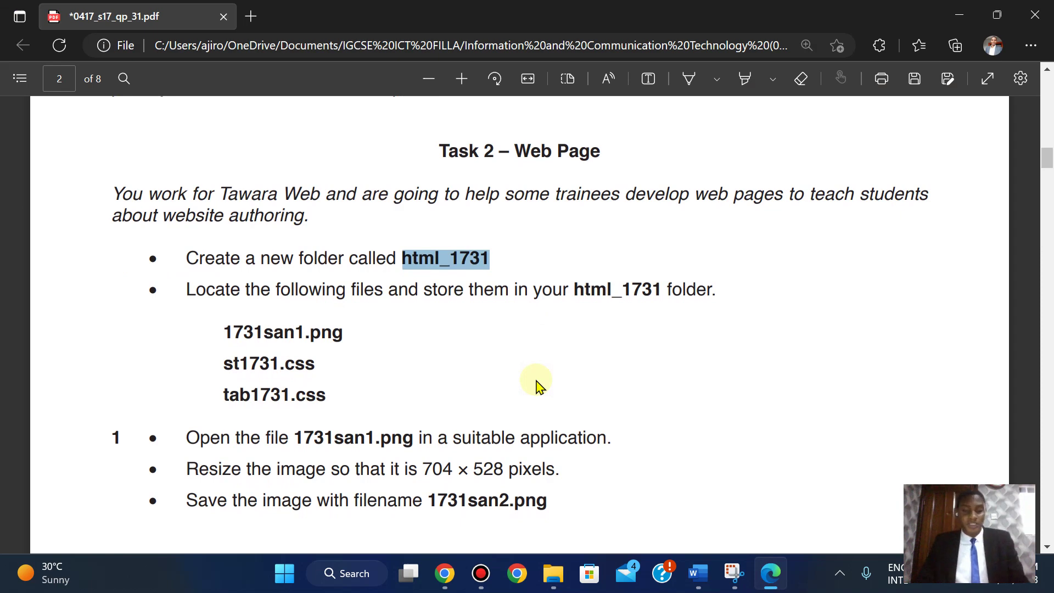
key("super")
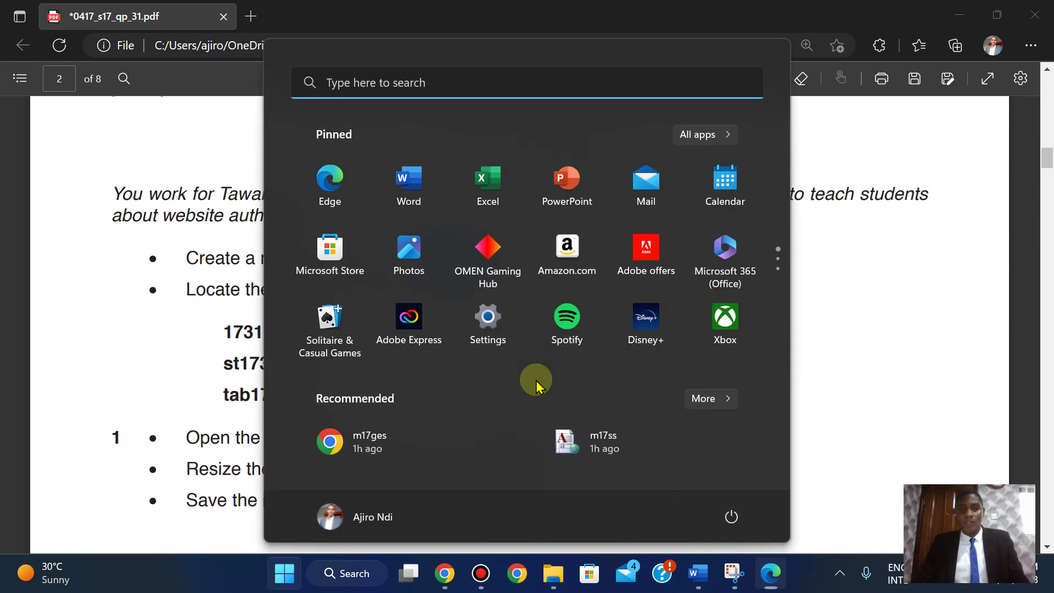
key("super")
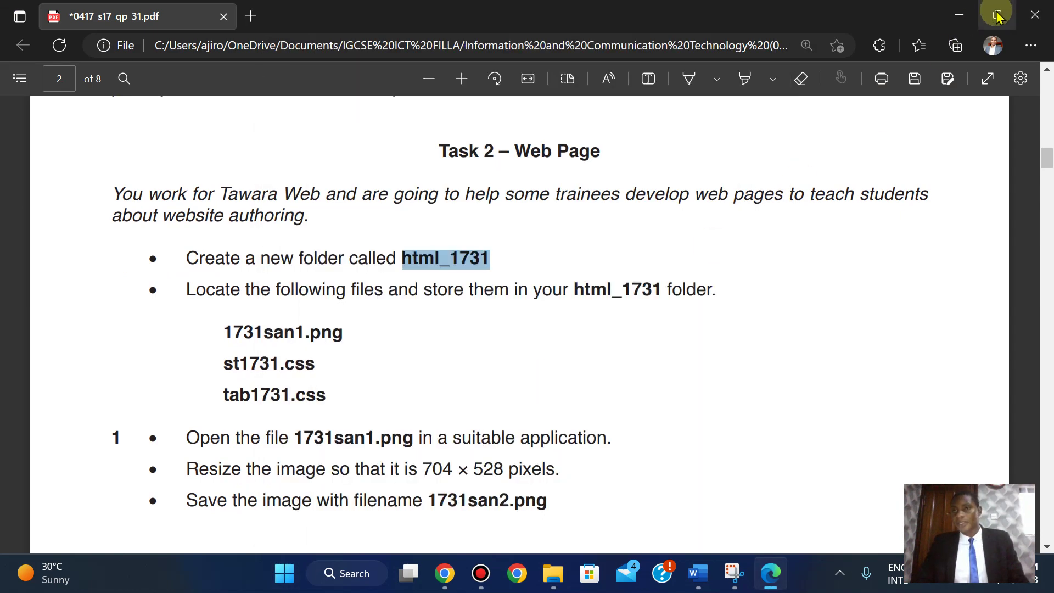
mouse_move(998, 15)
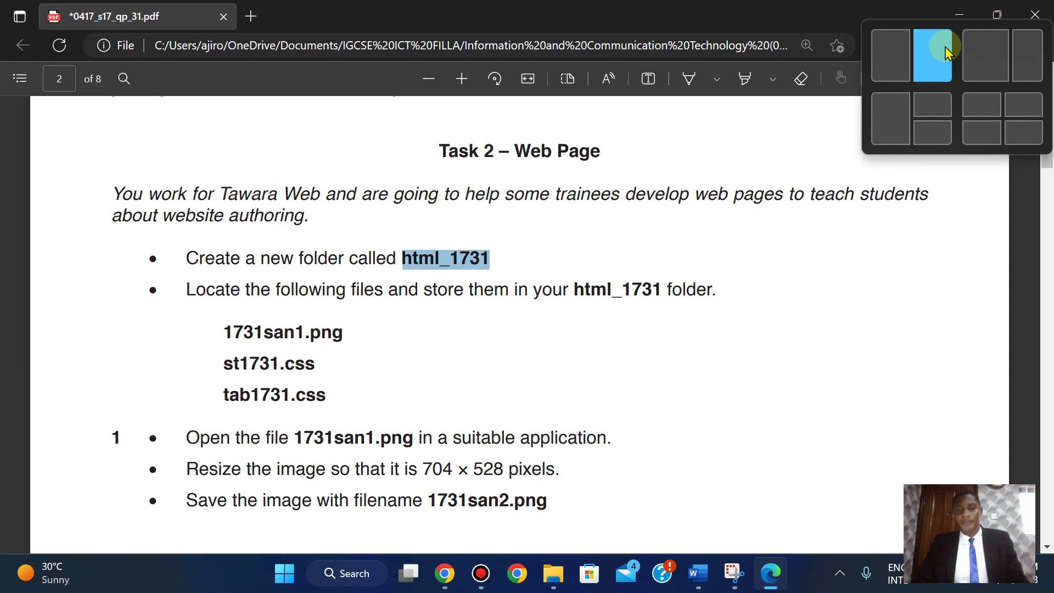
left_click(948, 52)
left_click(78, 210)
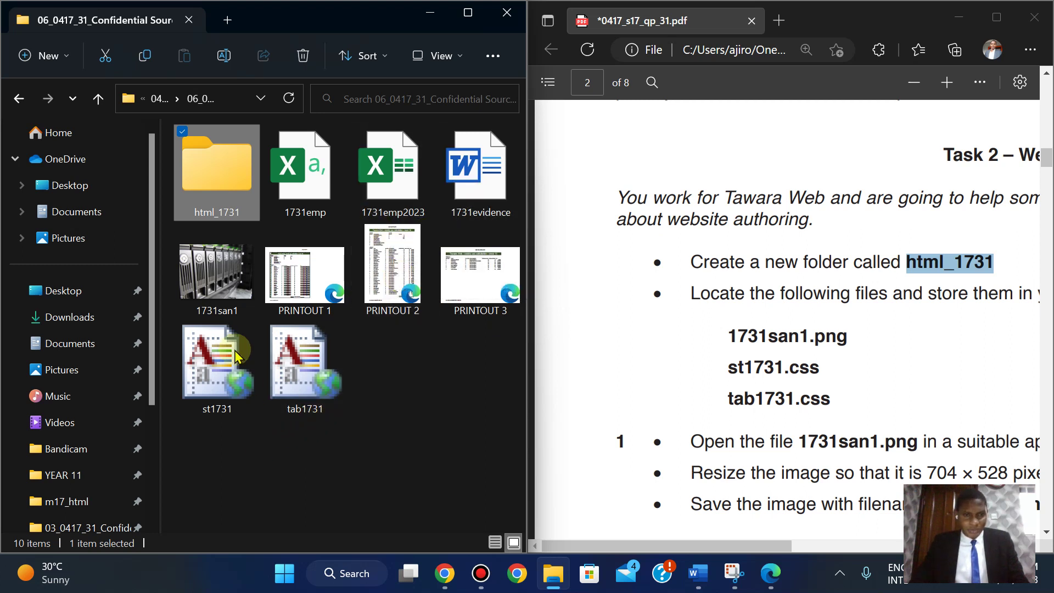
- Select 1731san1, st1731 and tab1731 together and bring up their context menu
left_click(218, 301)
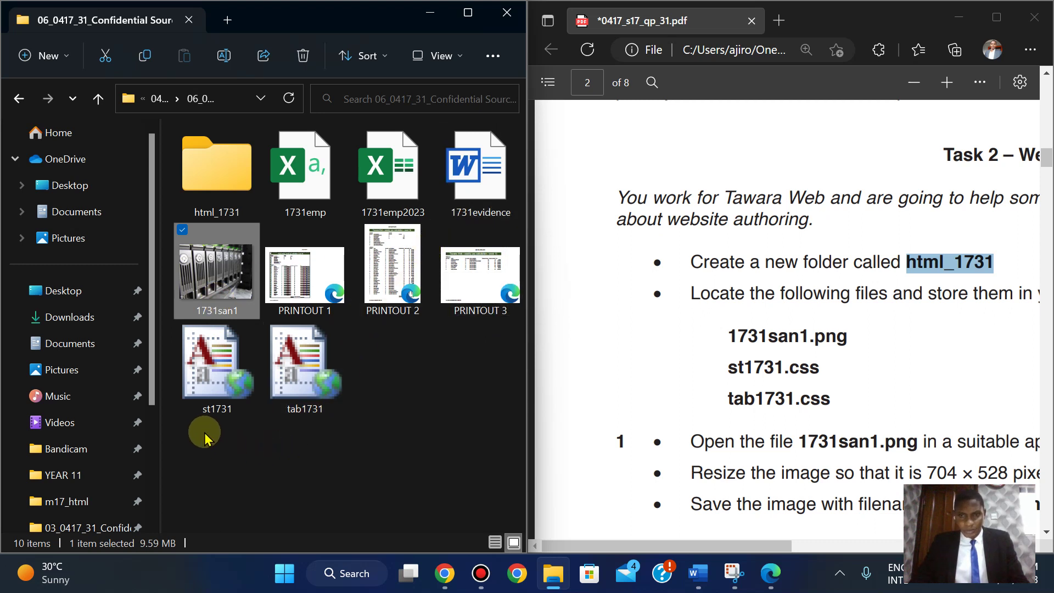
left_click(211, 362, "ctrl")
left_click(322, 347, "ctrl")
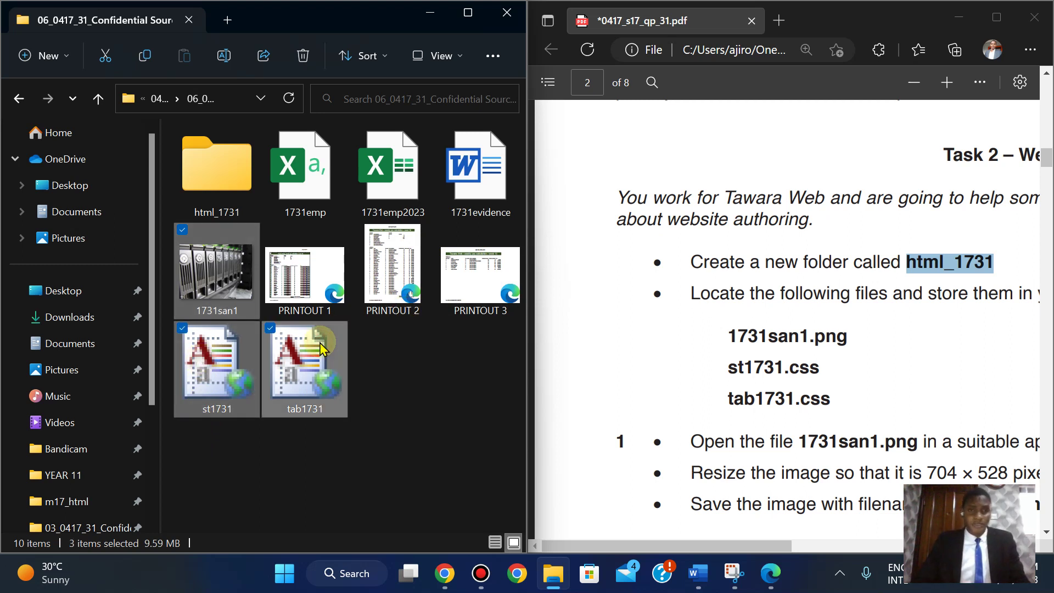
right_click(292, 367)
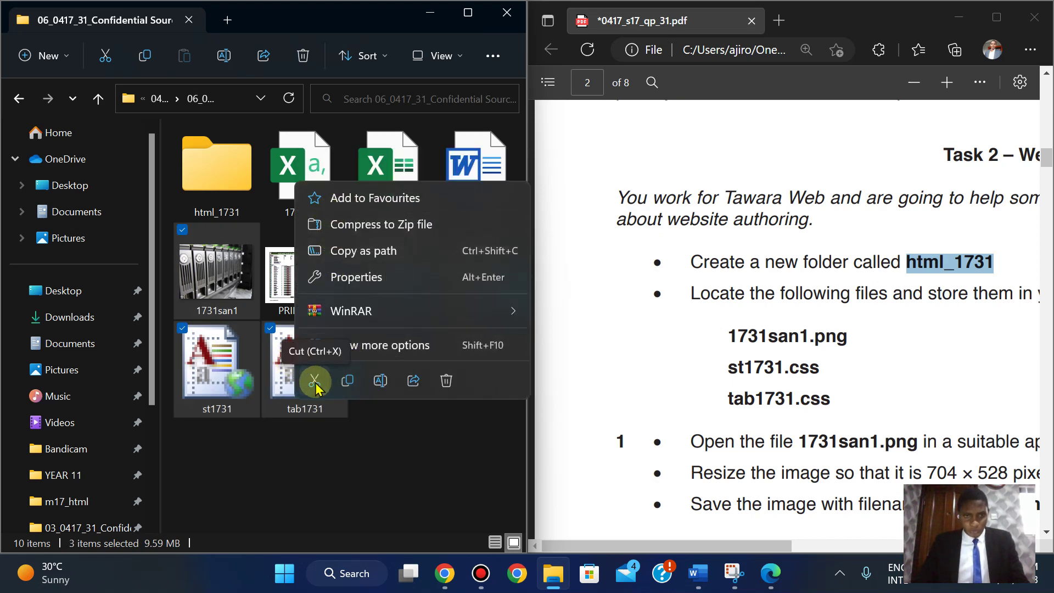
- Move tab1731, 1731san1 and st1731 into html_1731 by cut and paste, then maximize the window
left_click(402, 343)
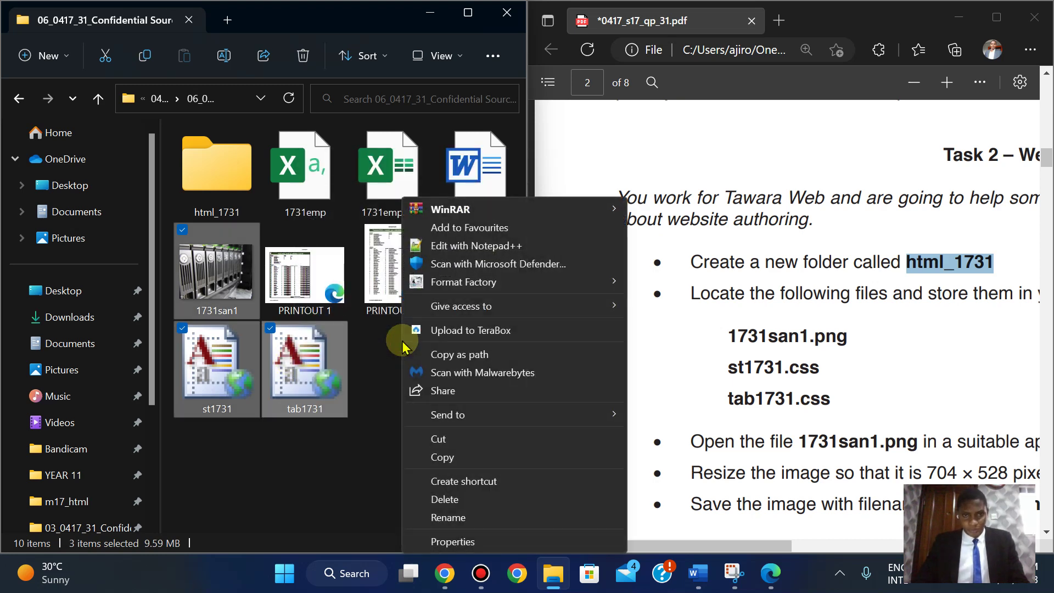
left_click(449, 439)
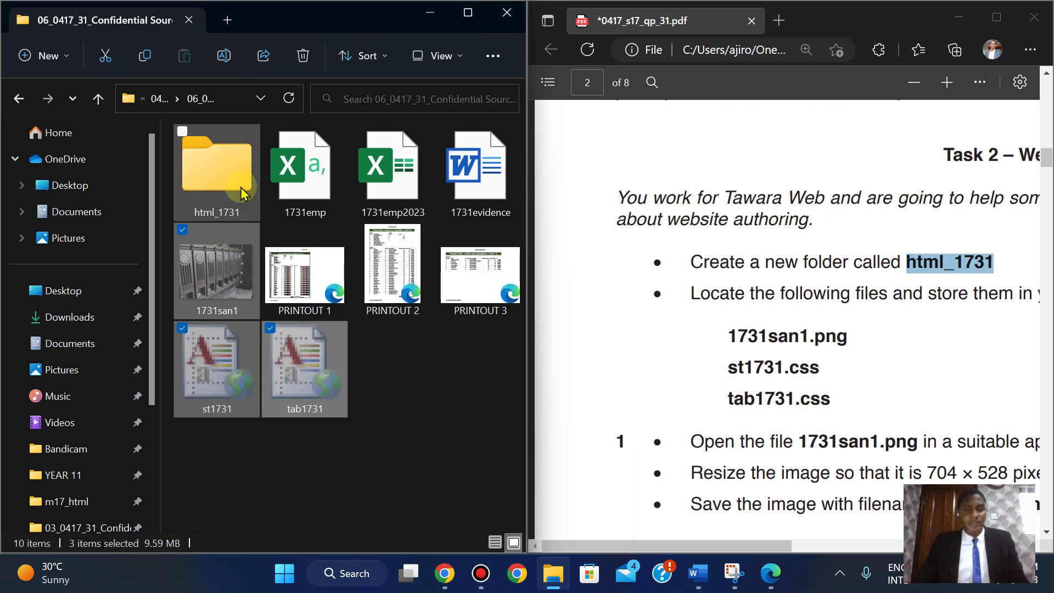
double_click(217, 167)
key("ctrl+v")
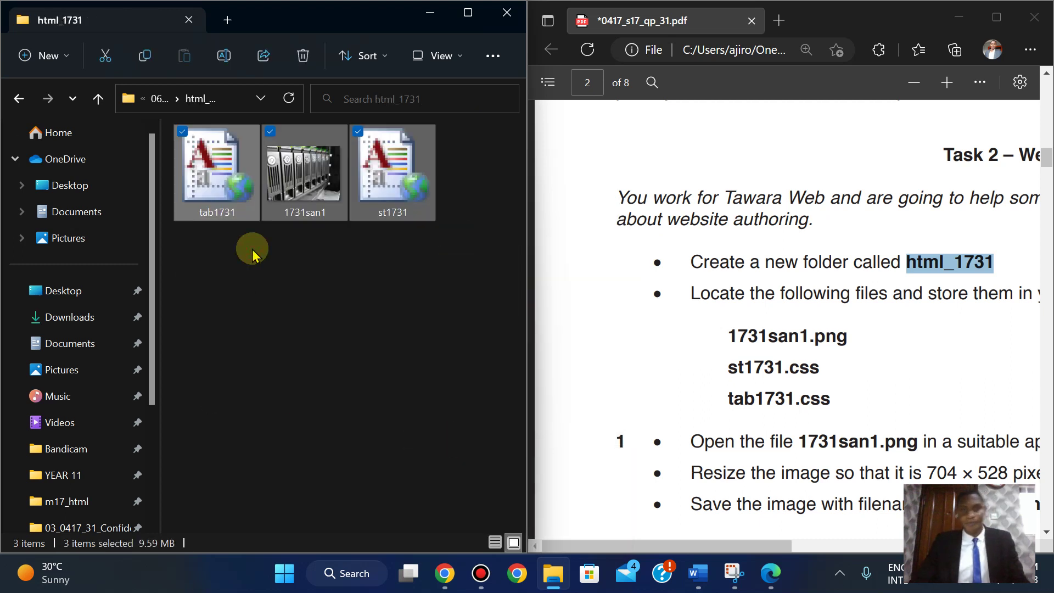
left_click(331, 301)
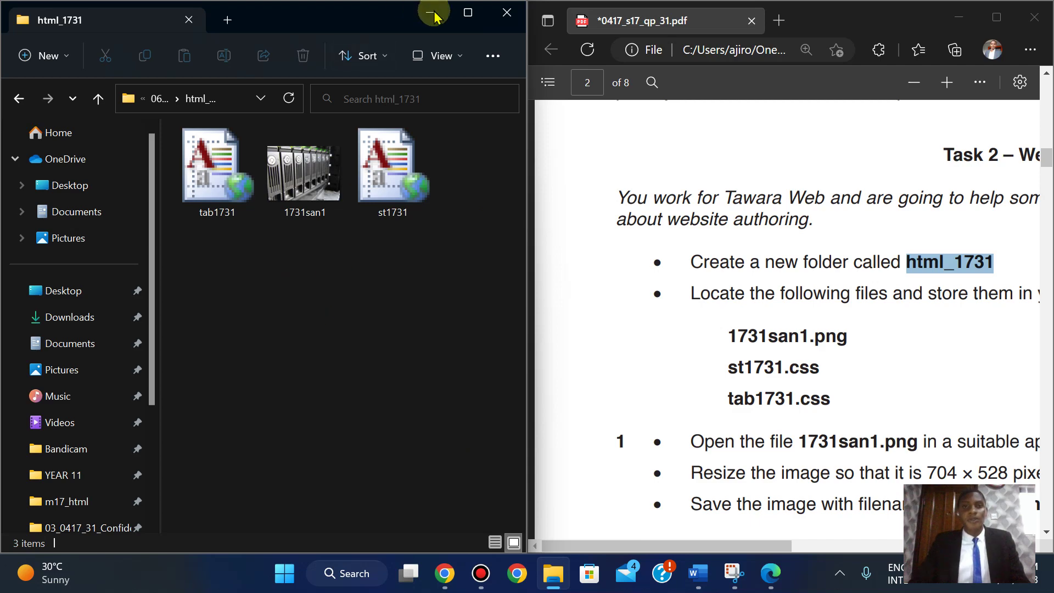
left_click(468, 12)
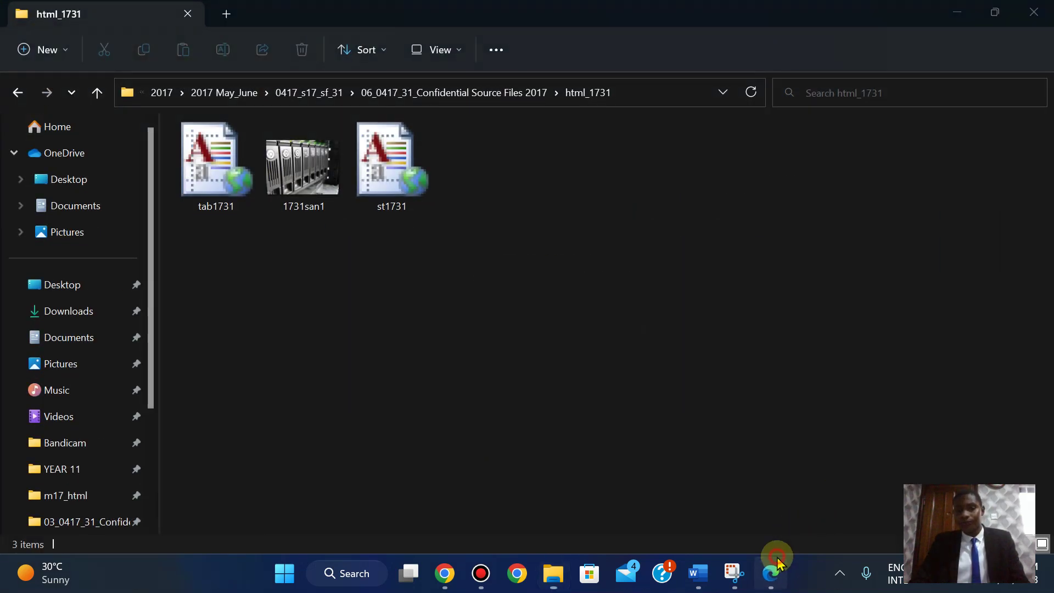
- Maximize the exam paper and scroll to question 1's instruction to resize 1731san1.png to 704 × 528
left_click(772, 571)
left_click(991, 26)
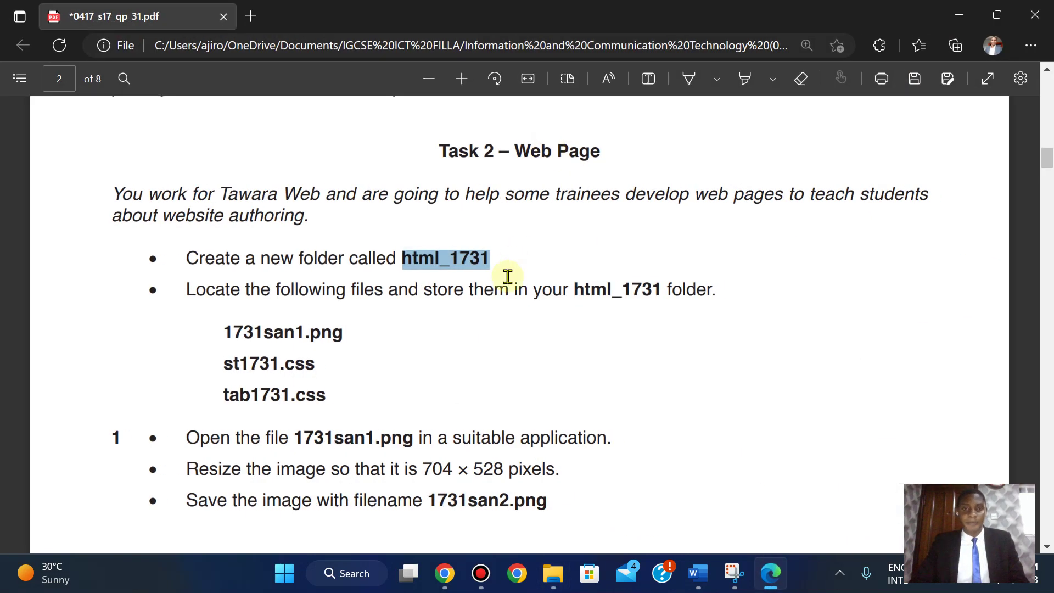
left_click(507, 275)
scroll(507, 277, "down", 3)
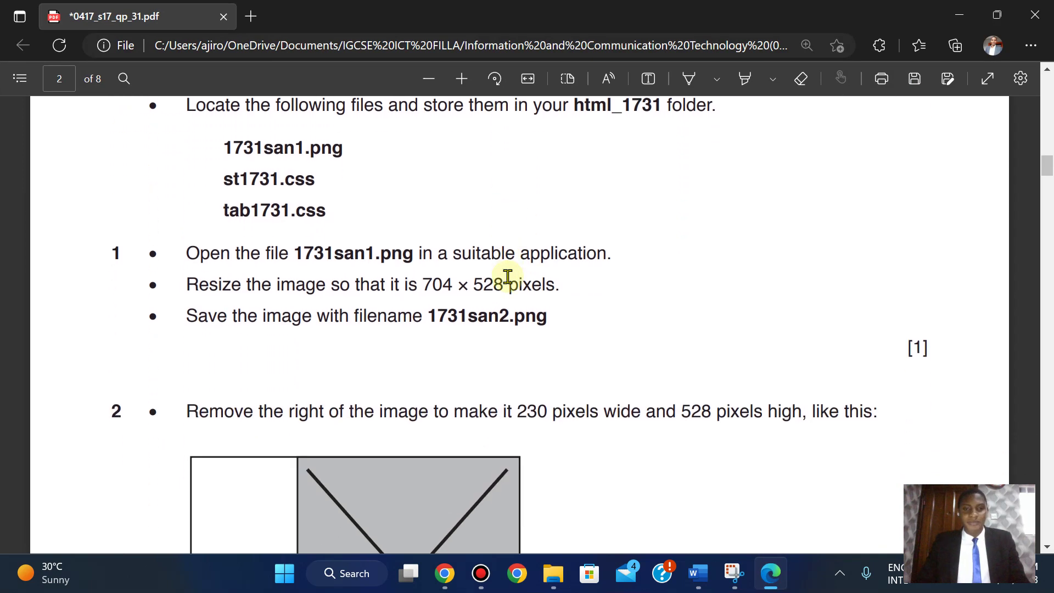
scroll(508, 277, "up", 3)
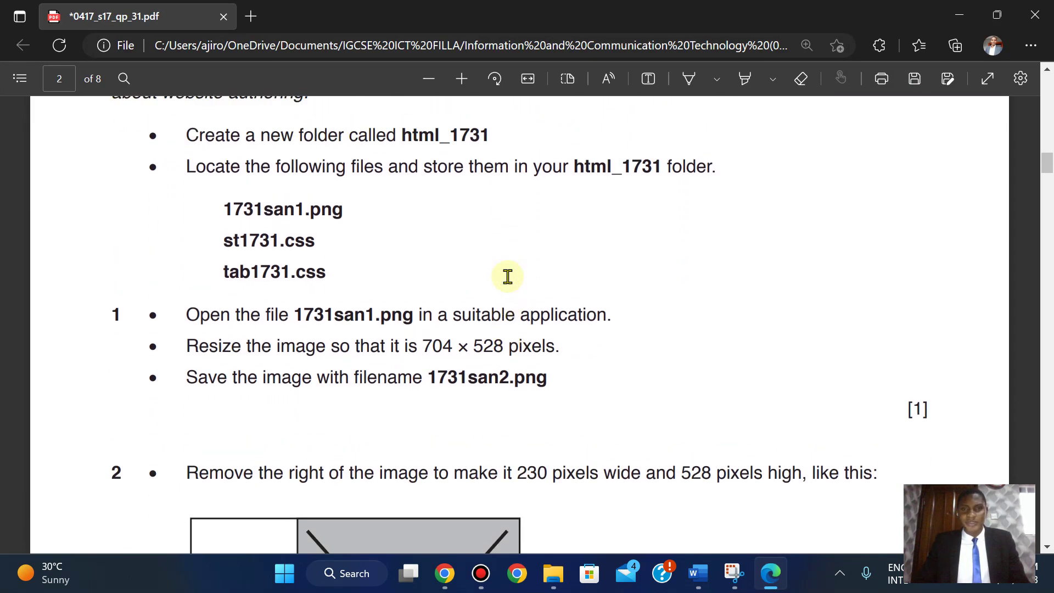
scroll(508, 276, "down", 3)
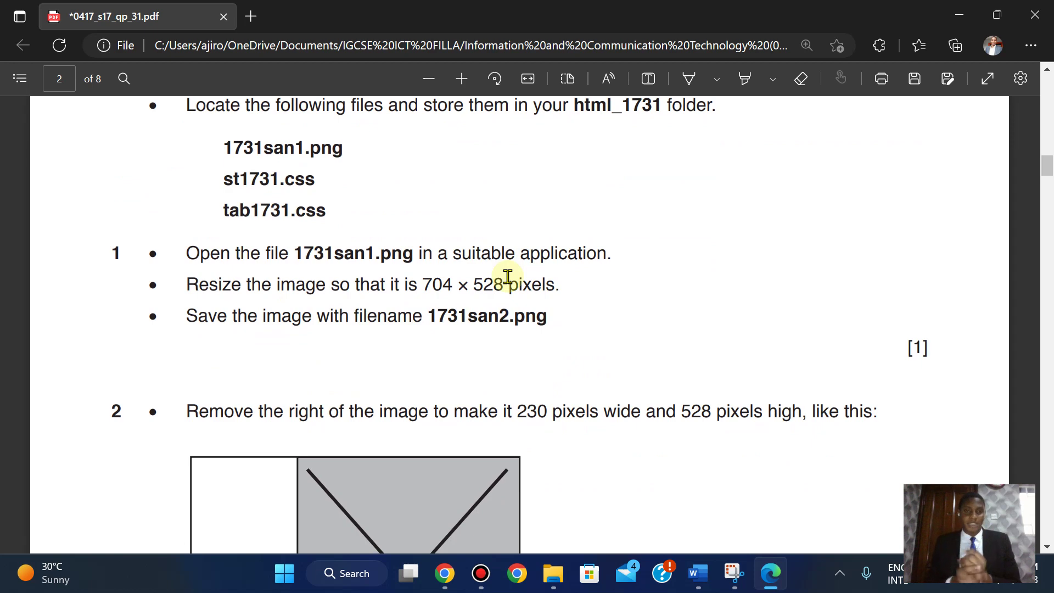
left_click(286, 585)
type("pain")
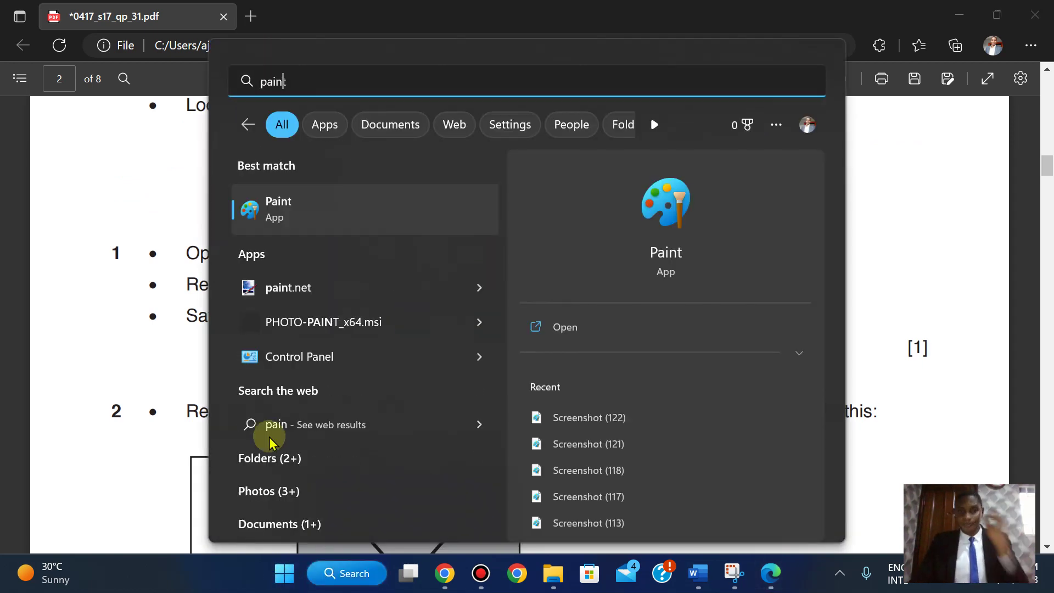
type("t")
- Launch paint.net, postpone its update until exit, and return to its blank 1200 × 900 canvas
left_click(286, 287)
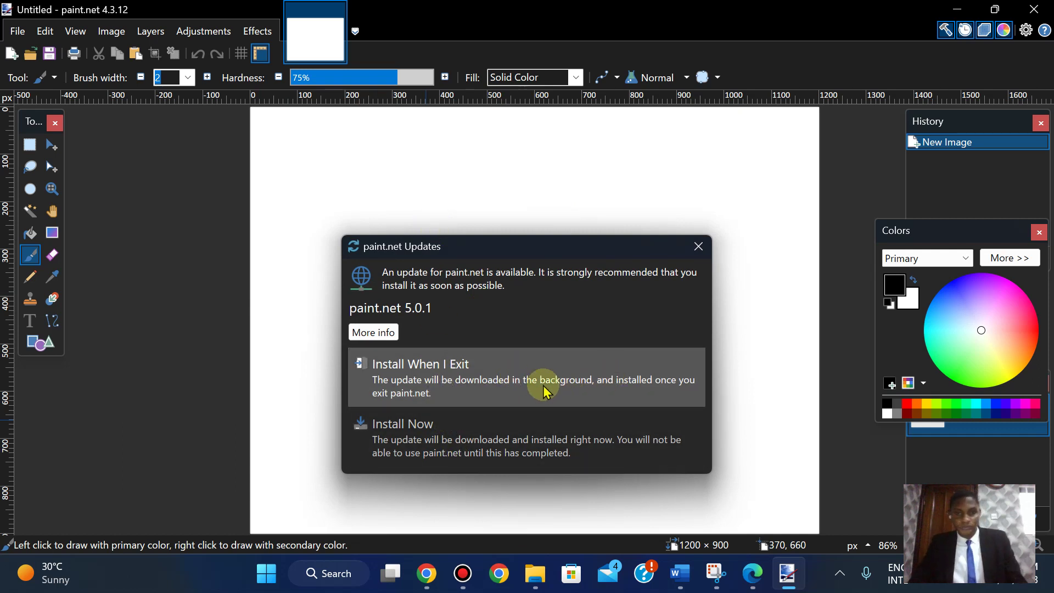
left_click(495, 391)
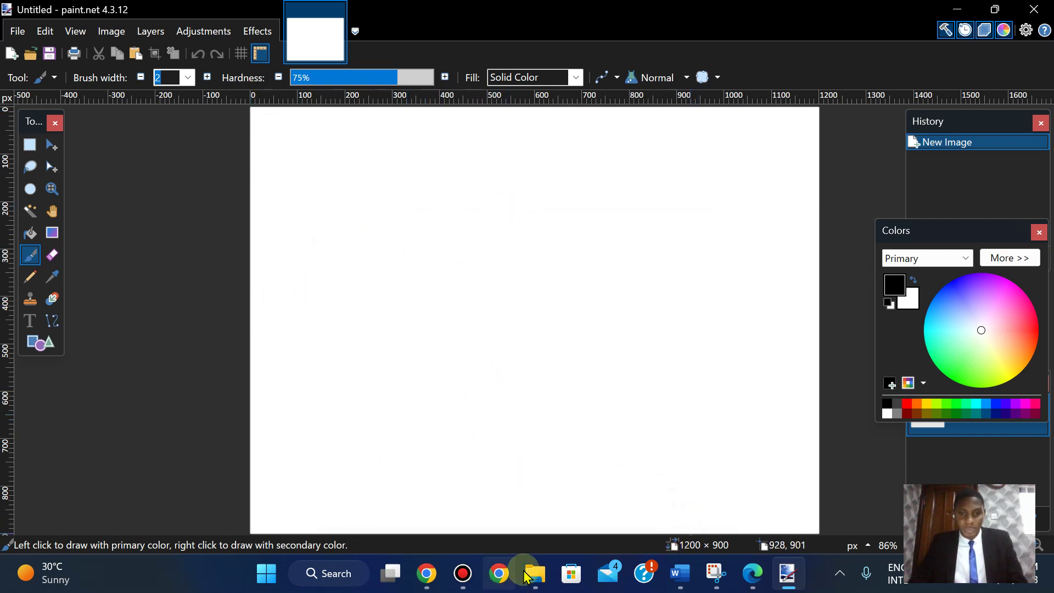
left_click(535, 478)
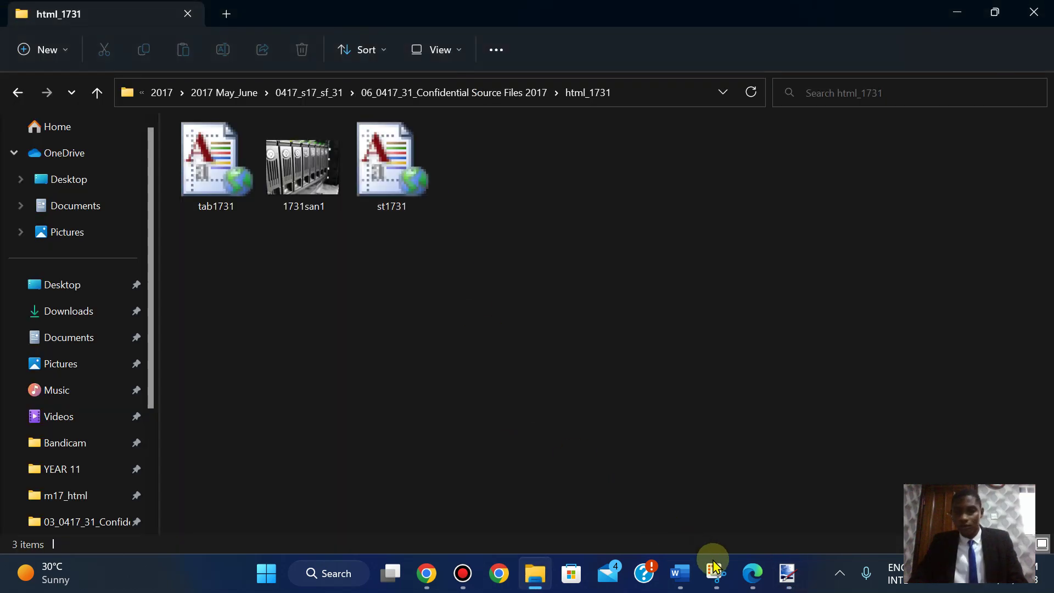
left_click(744, 577)
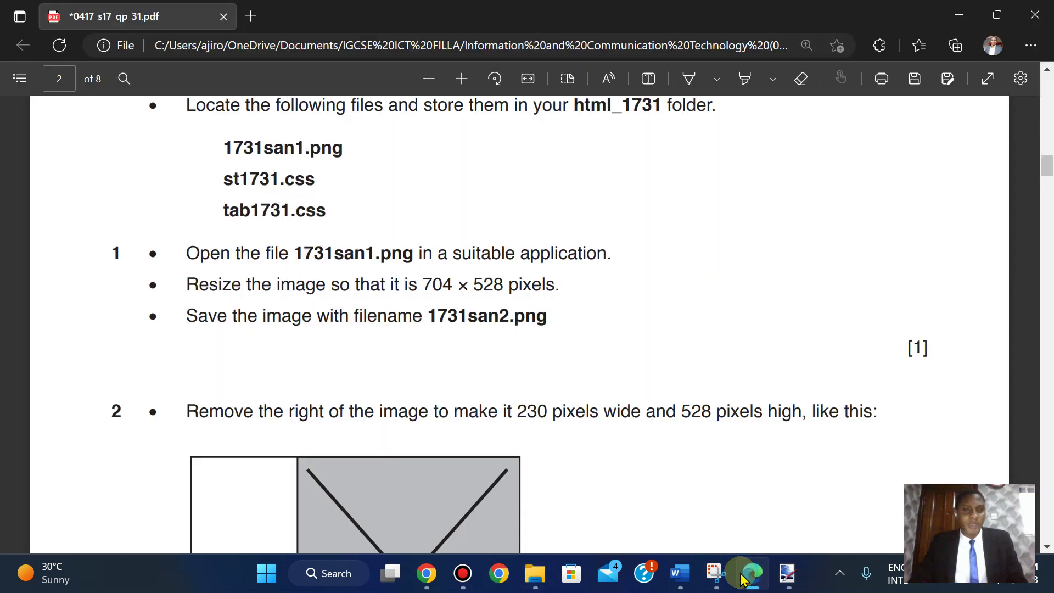
left_click(788, 573)
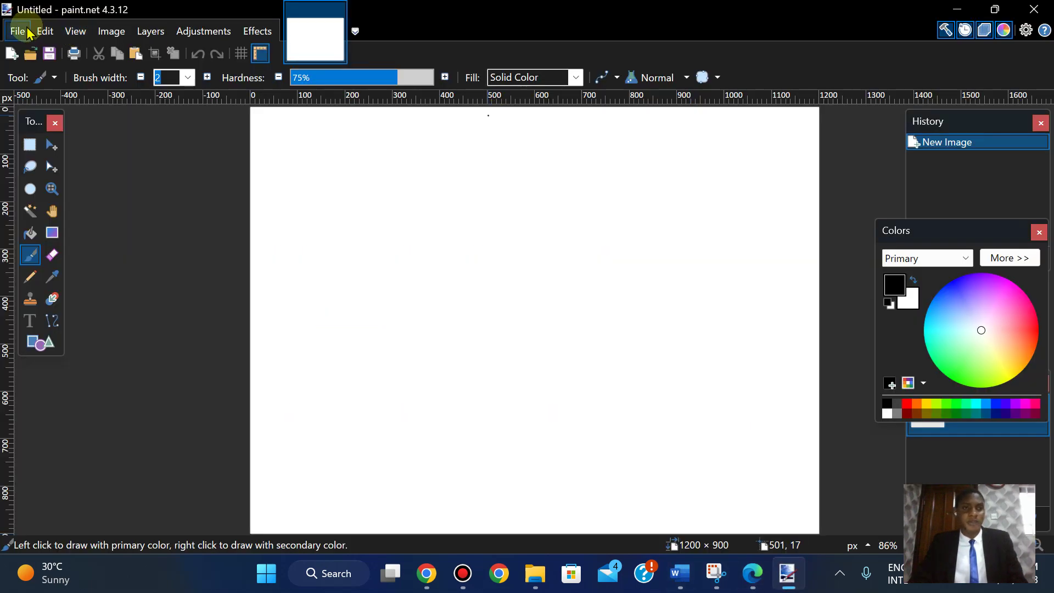
- Open 1731san1.png from the html_1731 folder in paint.net
left_click(18, 31)
left_click(40, 80)
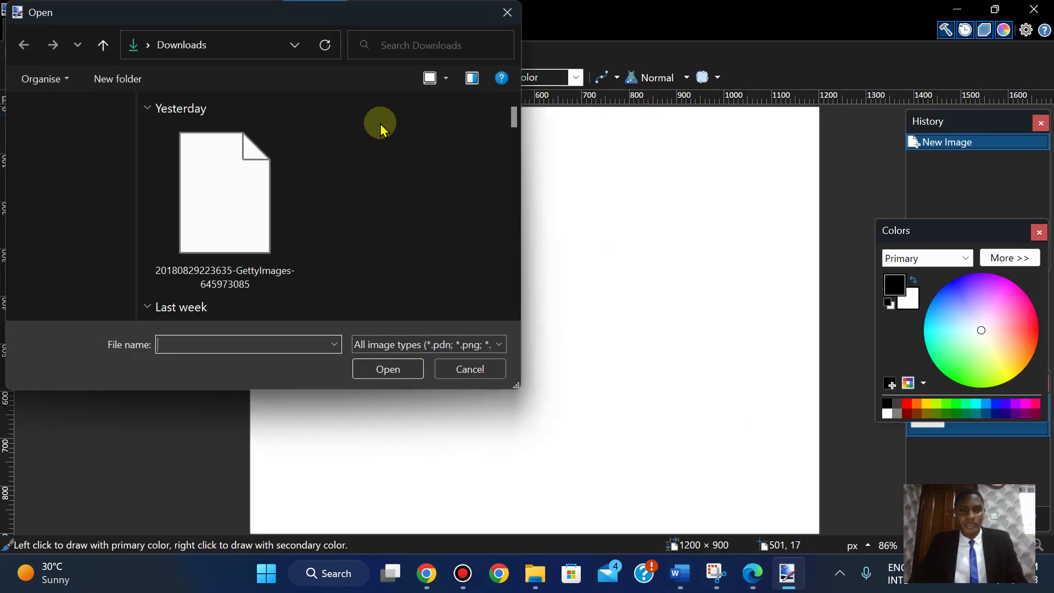
scroll(130, 219, "down", 3)
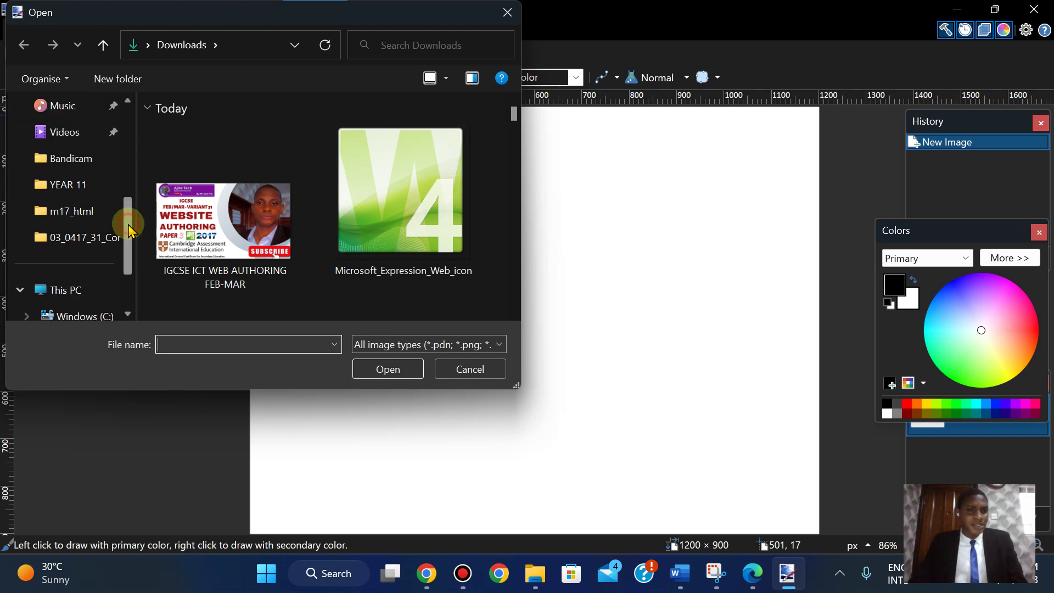
left_click(129, 150)
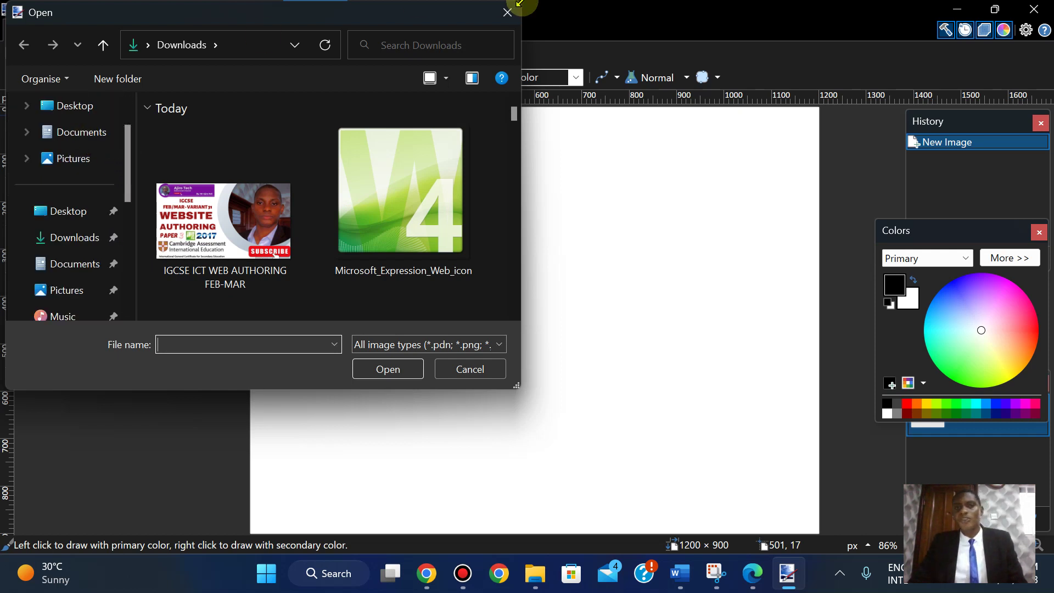
mouse_move(546, 11)
left_click(605, 12)
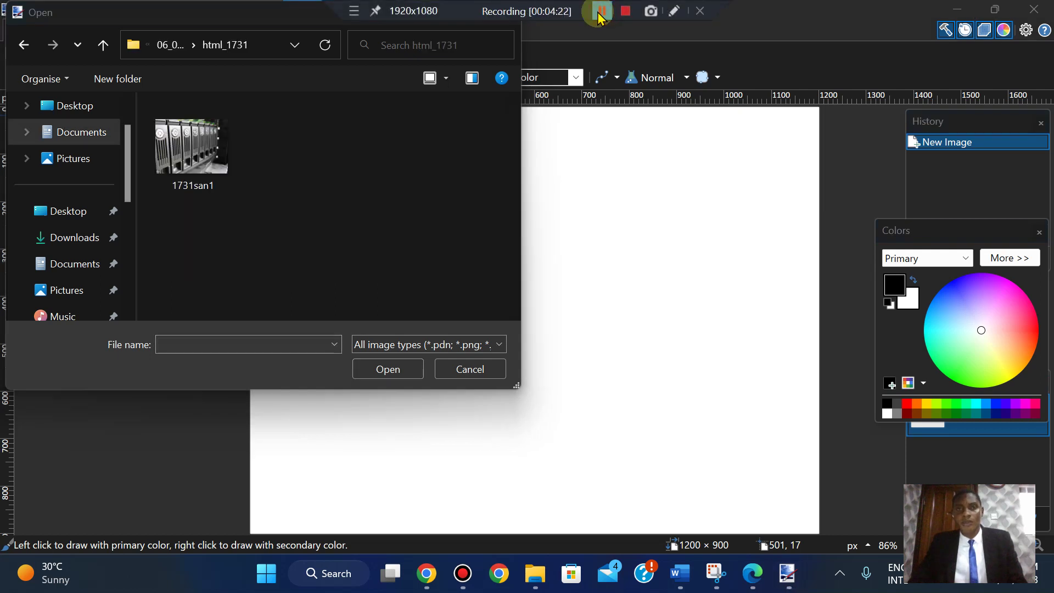
left_click(186, 167)
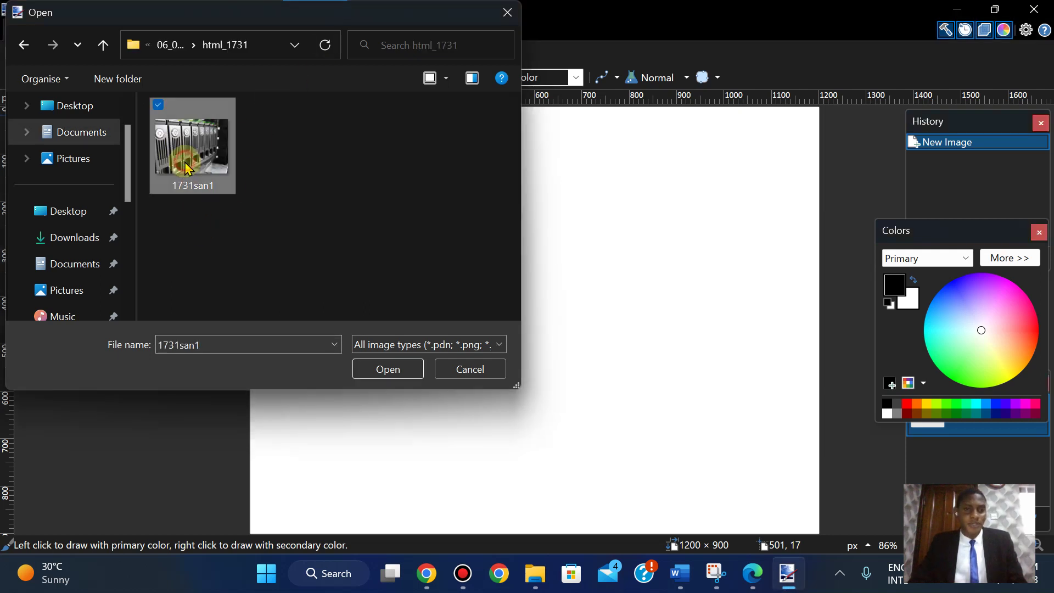
left_click(393, 370)
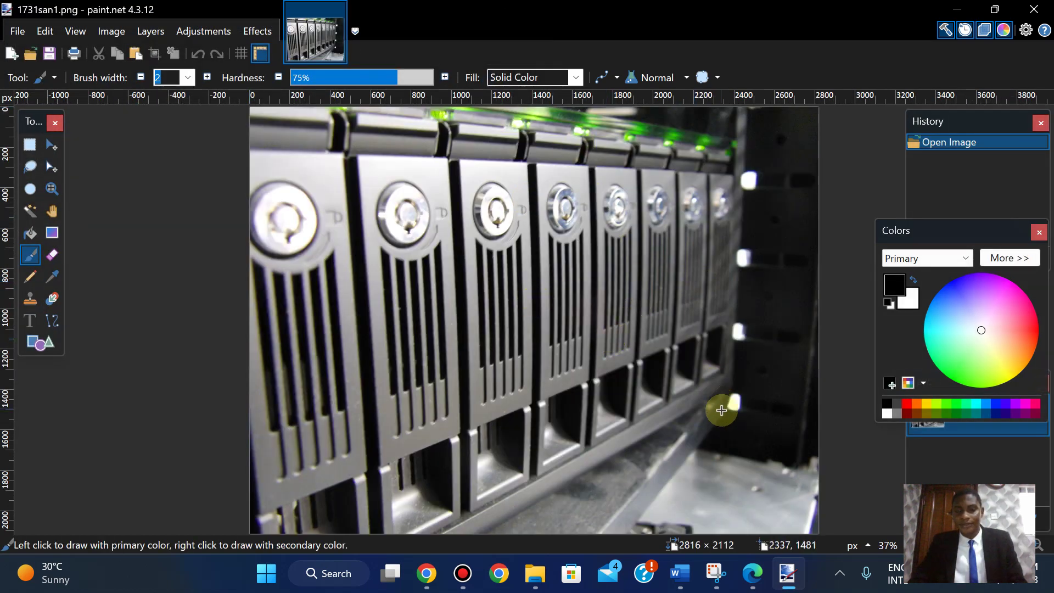
- Read the resize task in the exam paper, then return to the 1731san1 image
left_click(755, 582)
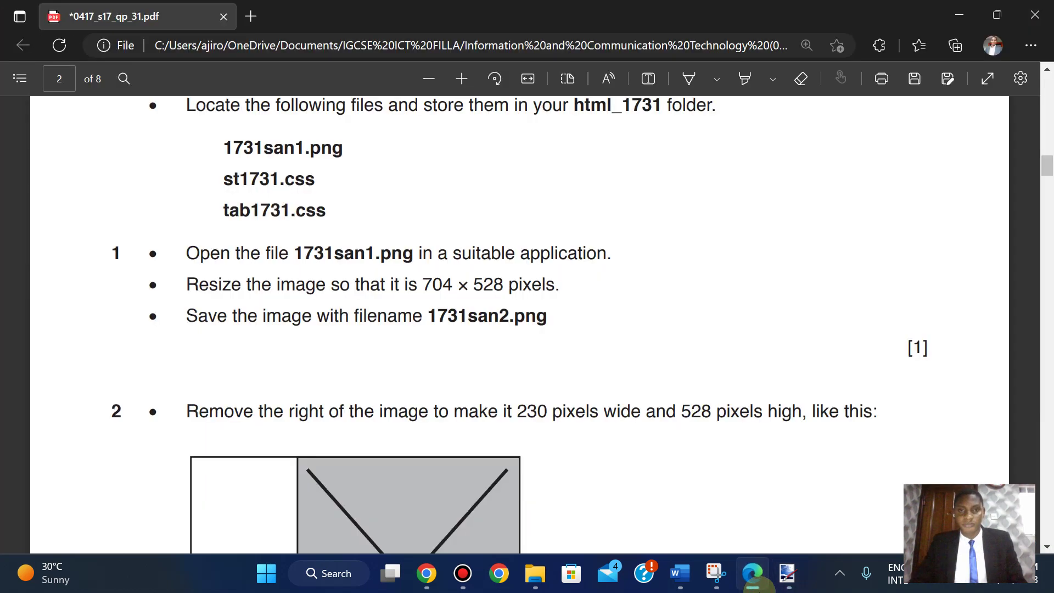
scroll(527, 324, "up", 5)
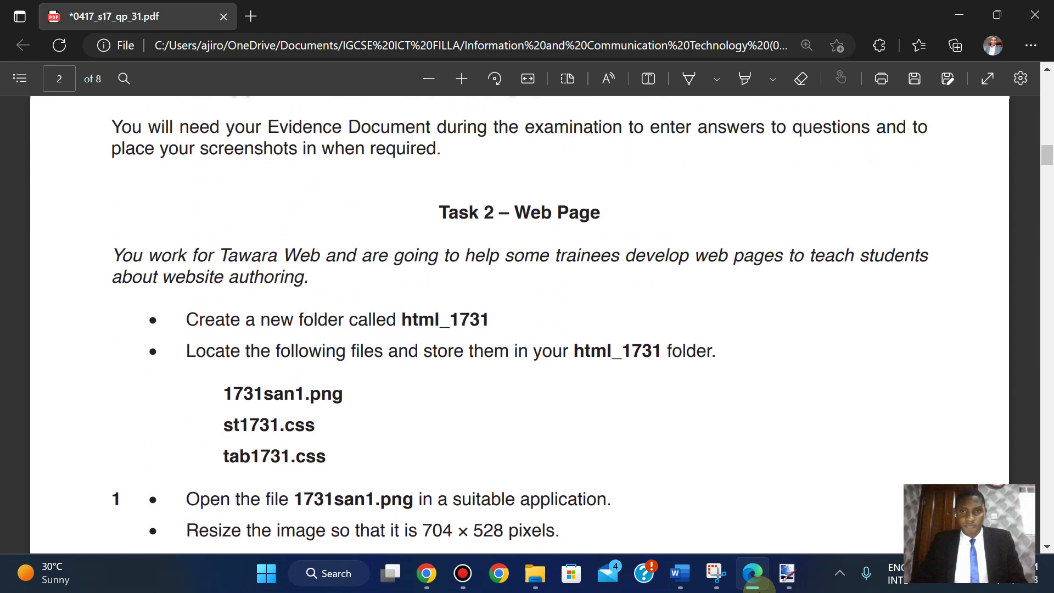
scroll(527, 324, "down", 6)
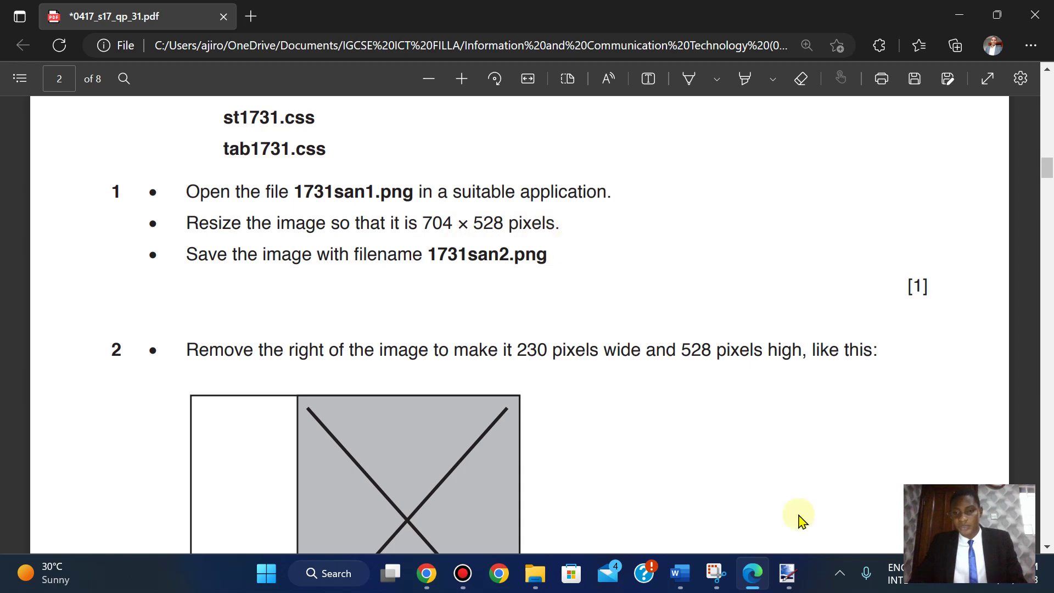
left_click(802, 574)
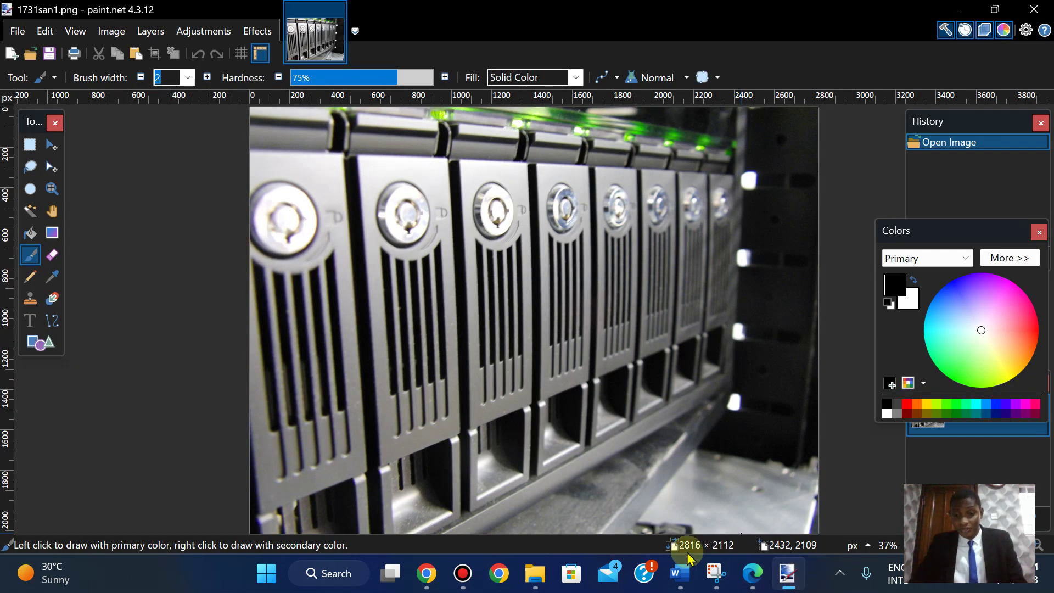
- Resize the 1731san1 image from 2816 × 2112 to 704 × 528 pixels, keeping the aspect ratio
left_click(112, 41)
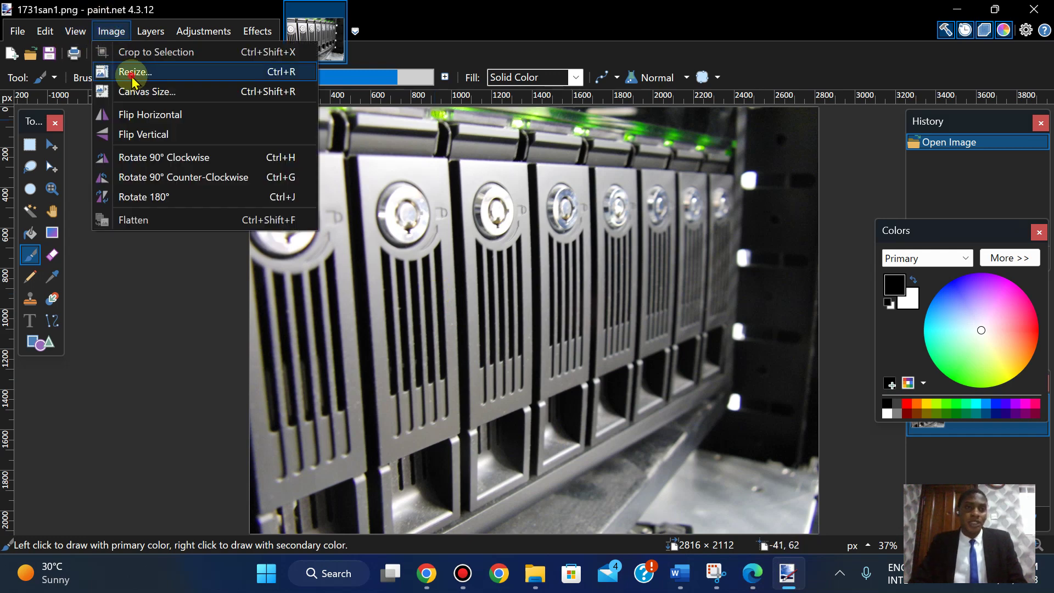
left_click(132, 80)
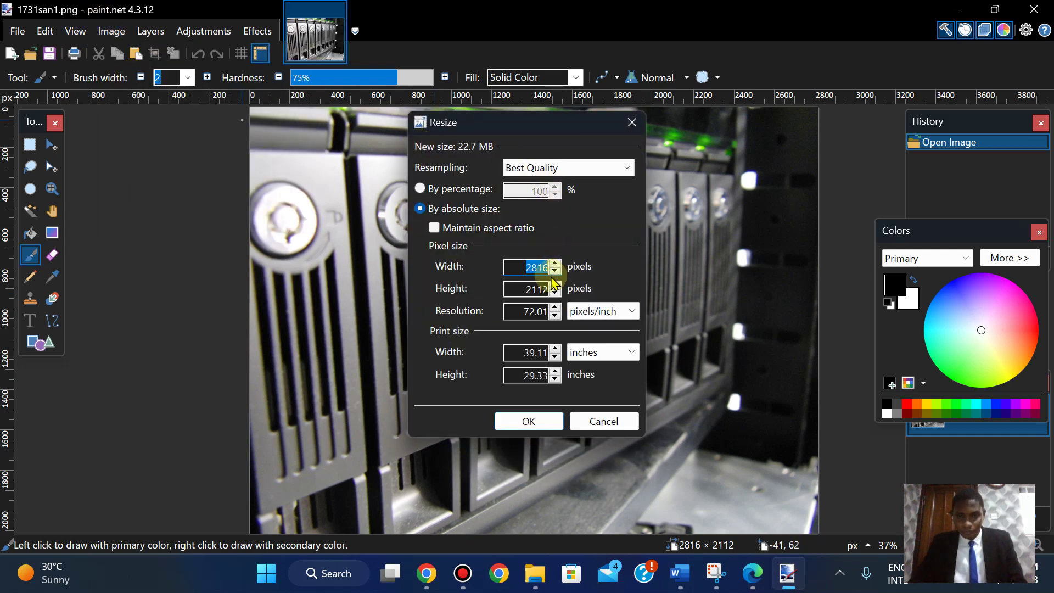
left_click(738, 578)
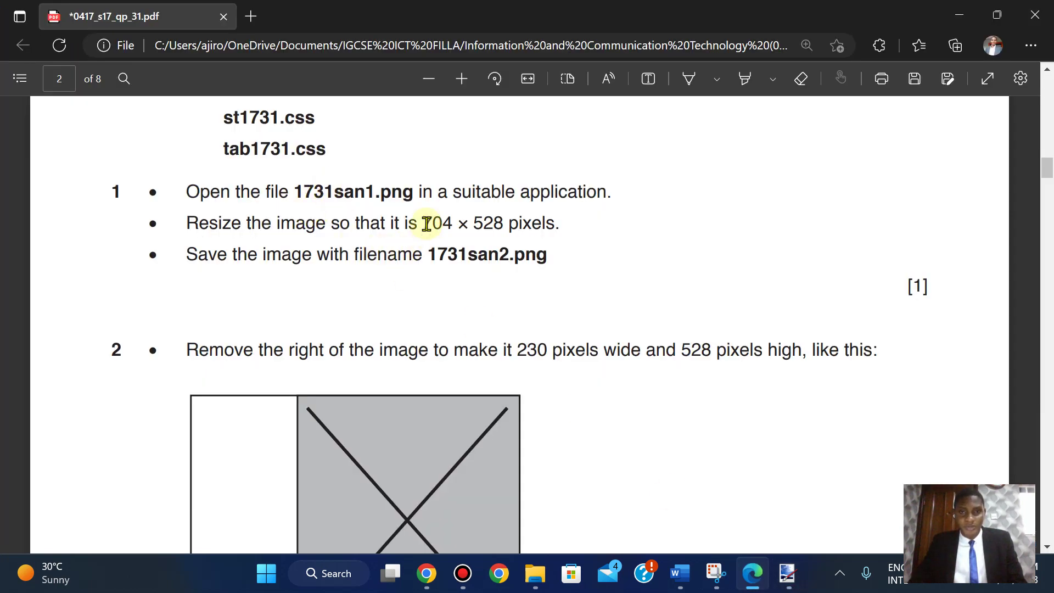
left_click(787, 574)
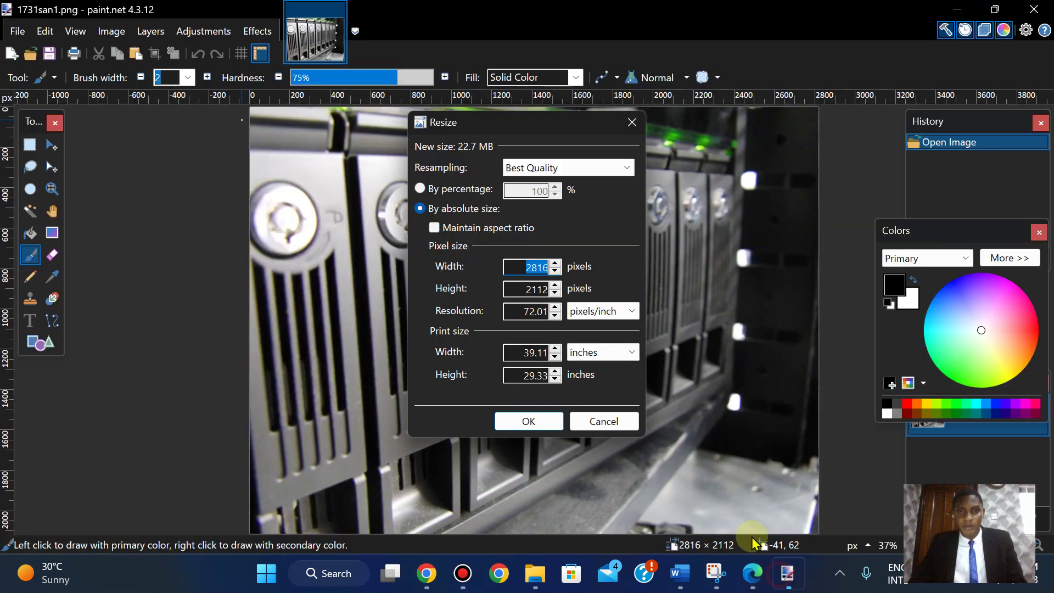
type("704")
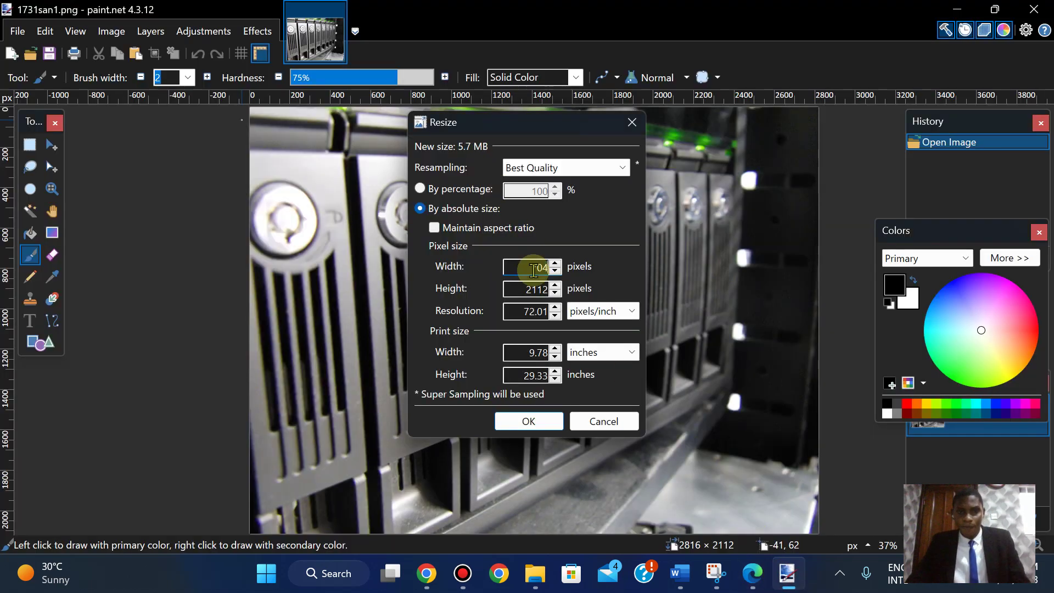
left_click(435, 228)
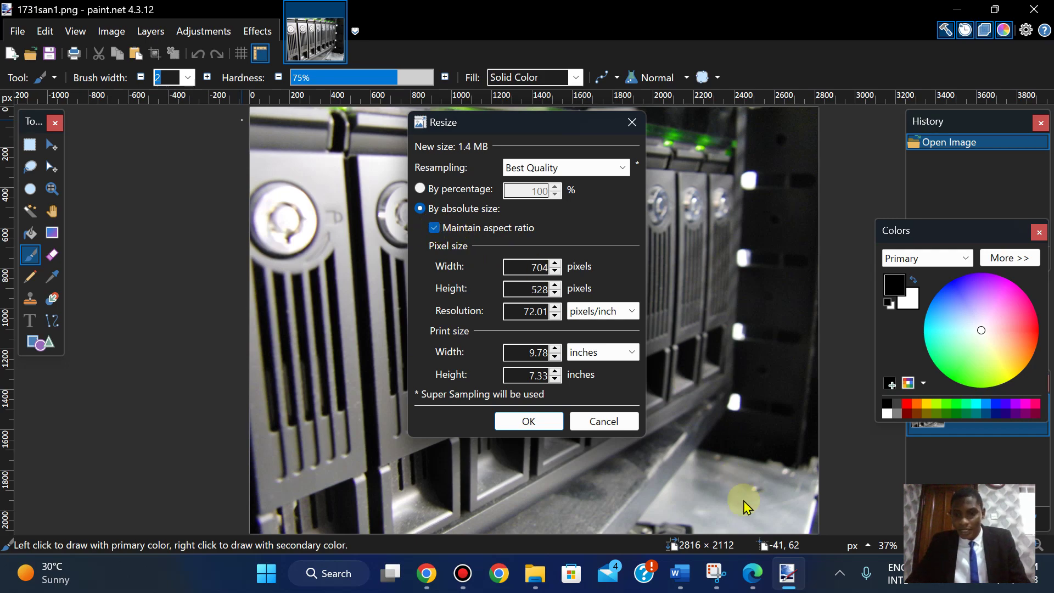
left_click(751, 581)
left_click(754, 585)
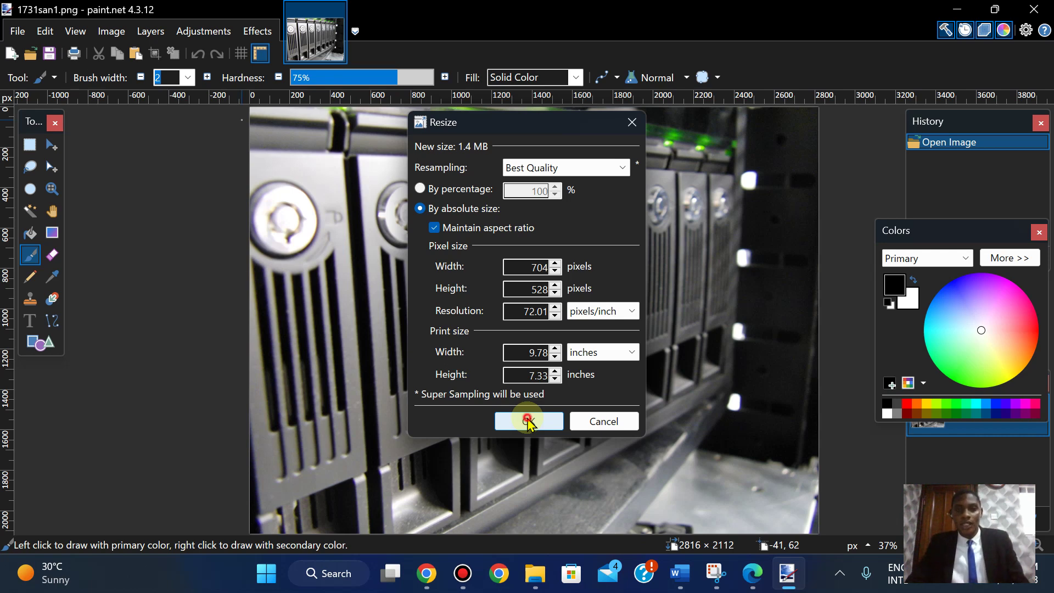
left_click(529, 421)
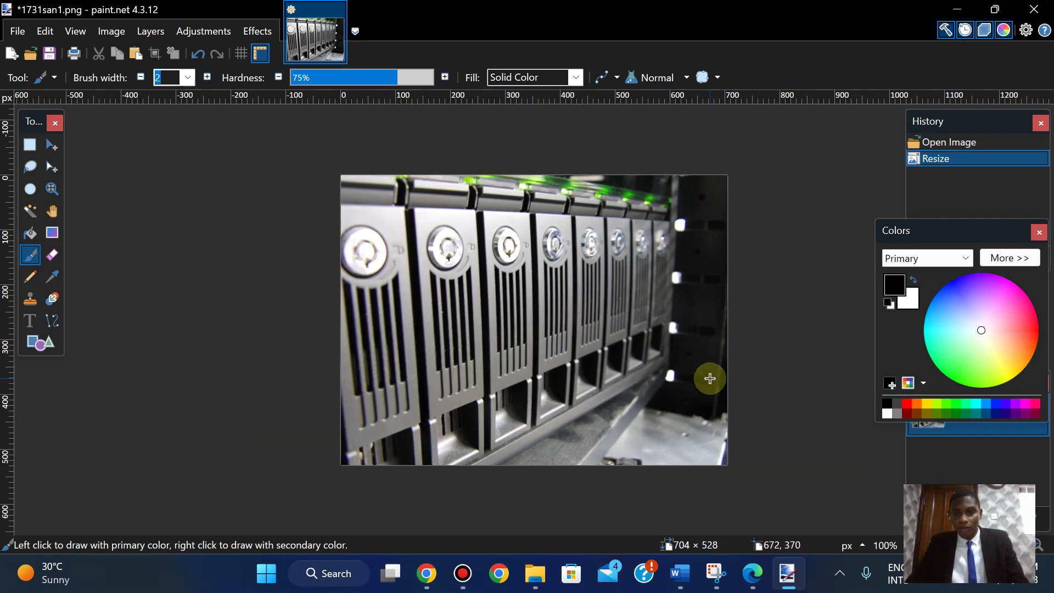
- Copy the filename 1731san2 from the question in the exam paper
left_click(752, 574)
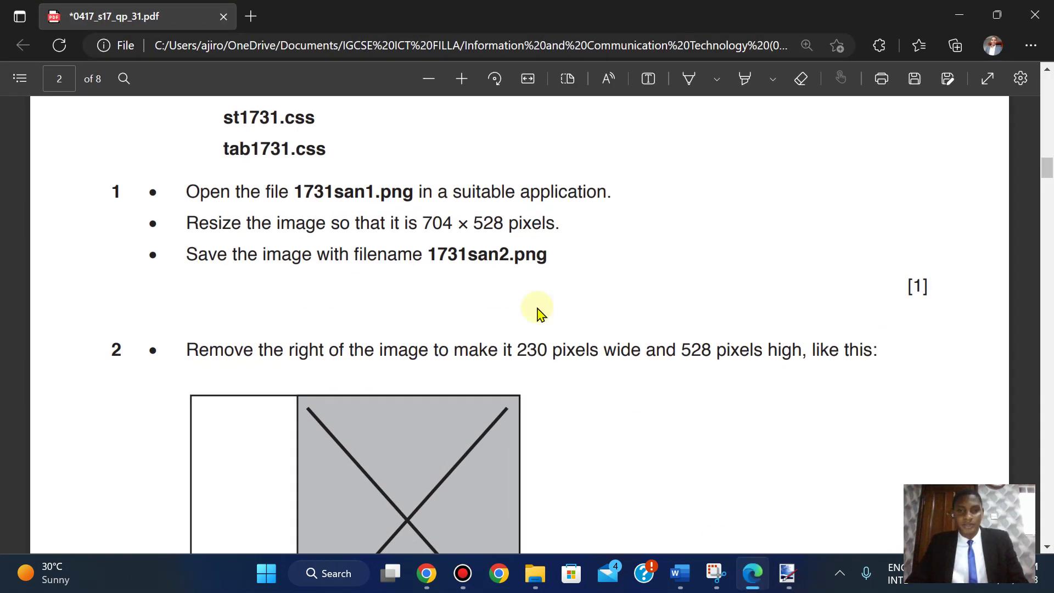
left_click_drag(433, 254, 509, 257)
left_click(532, 120)
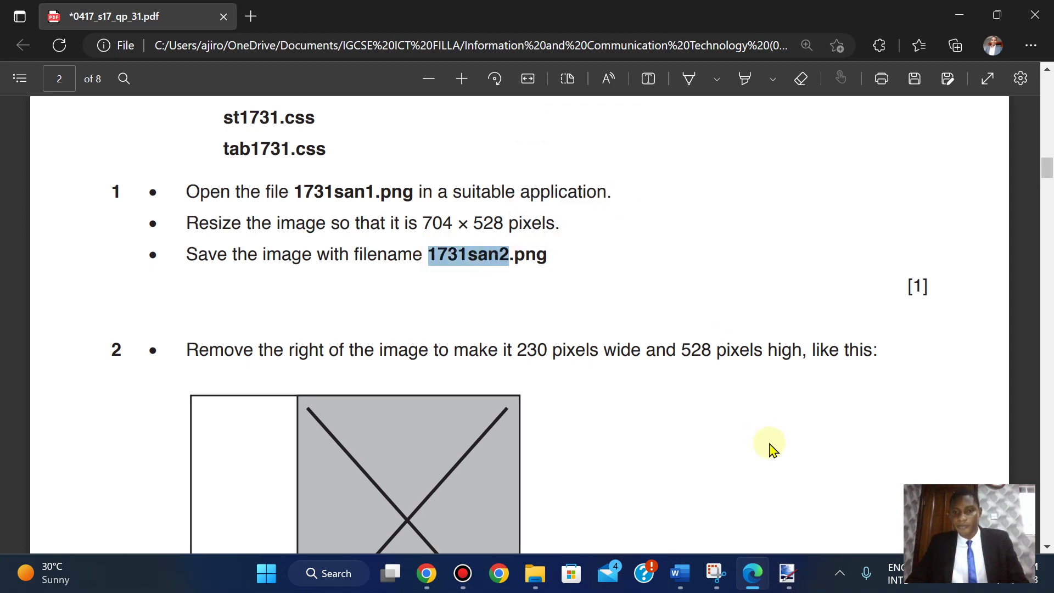
- Save the resized 704 × 528 image as 1731san2.png in html_1731, accepting the PNG settings
left_click(788, 573)
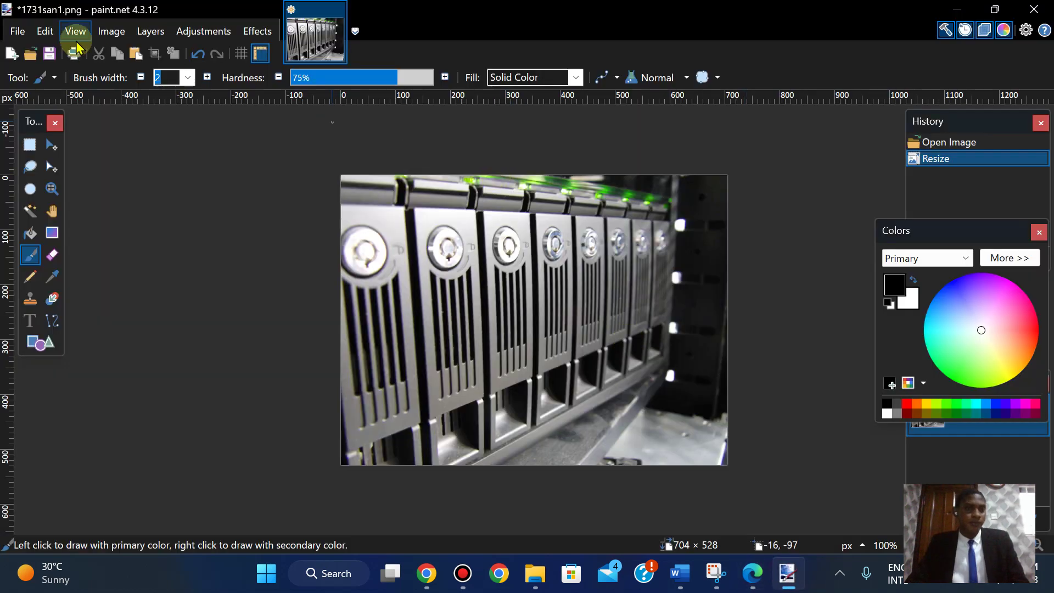
left_click(18, 31)
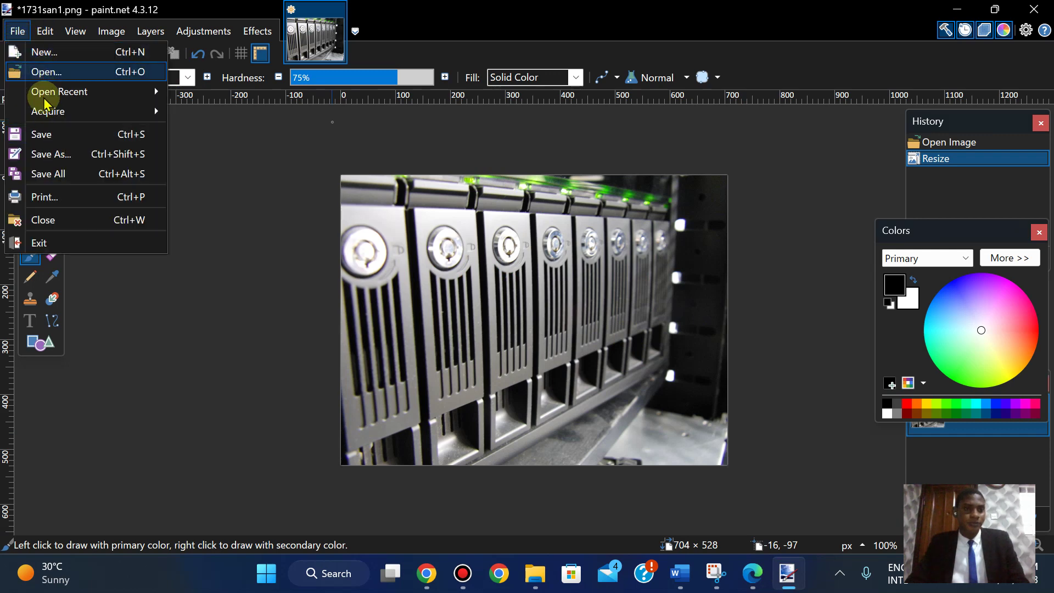
left_click(39, 134)
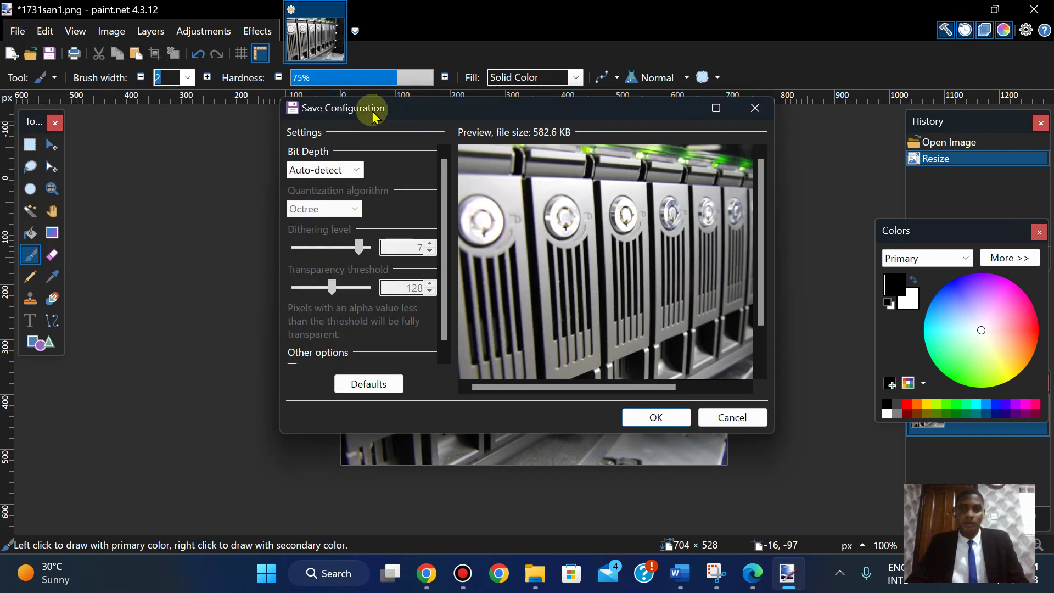
left_click(732, 418)
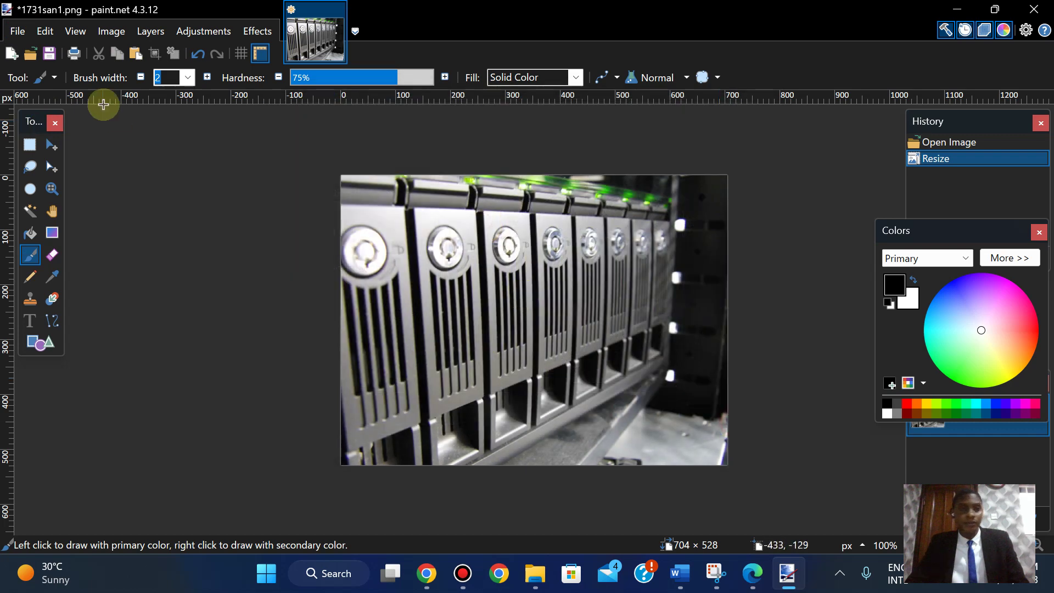
left_click(16, 31)
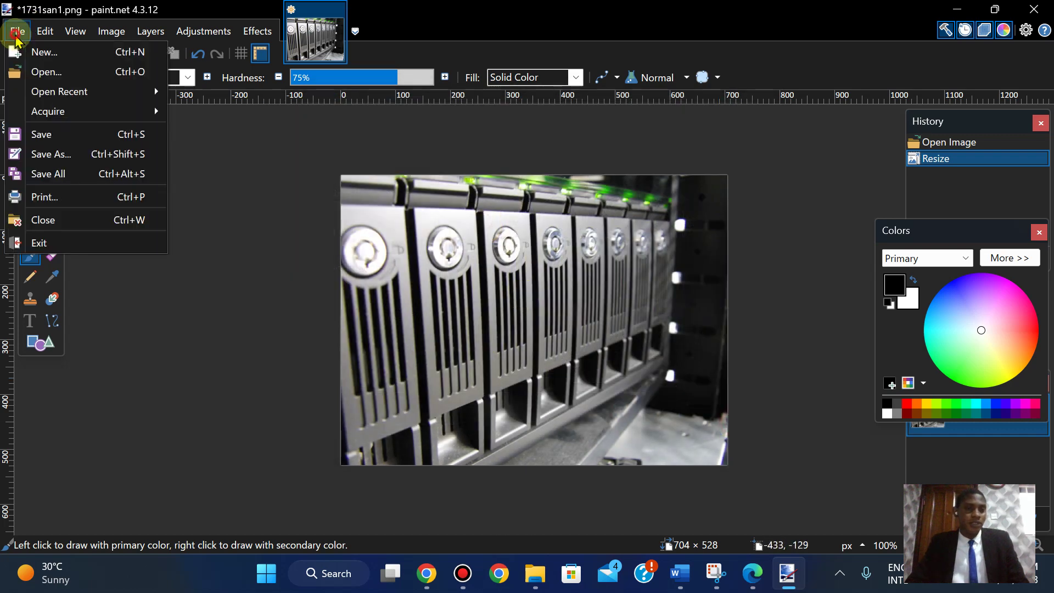
left_click(52, 155)
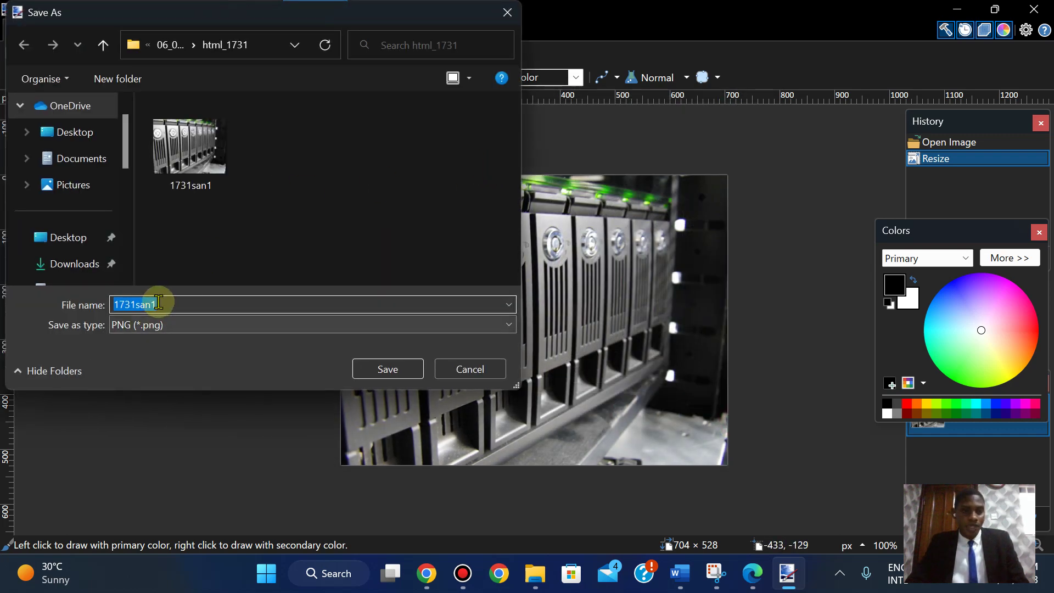
left_click(388, 369)
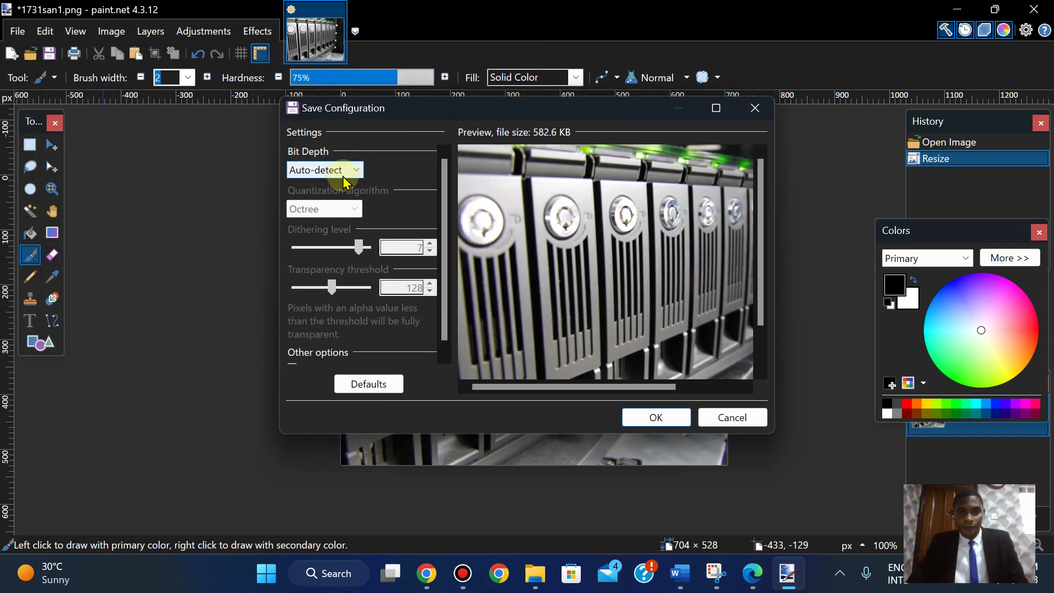
left_click(665, 426)
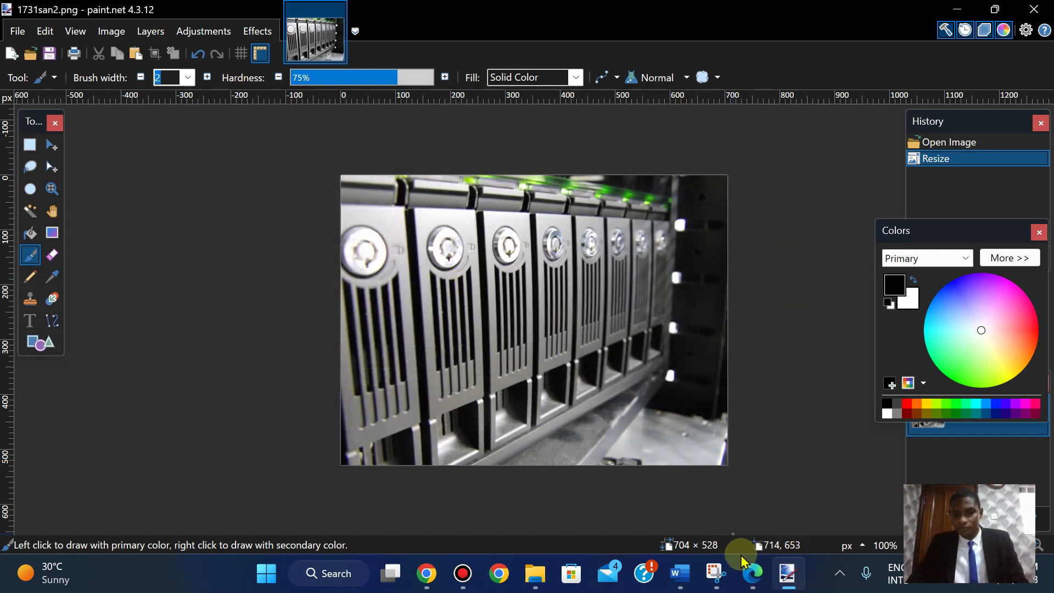
left_click(753, 575)
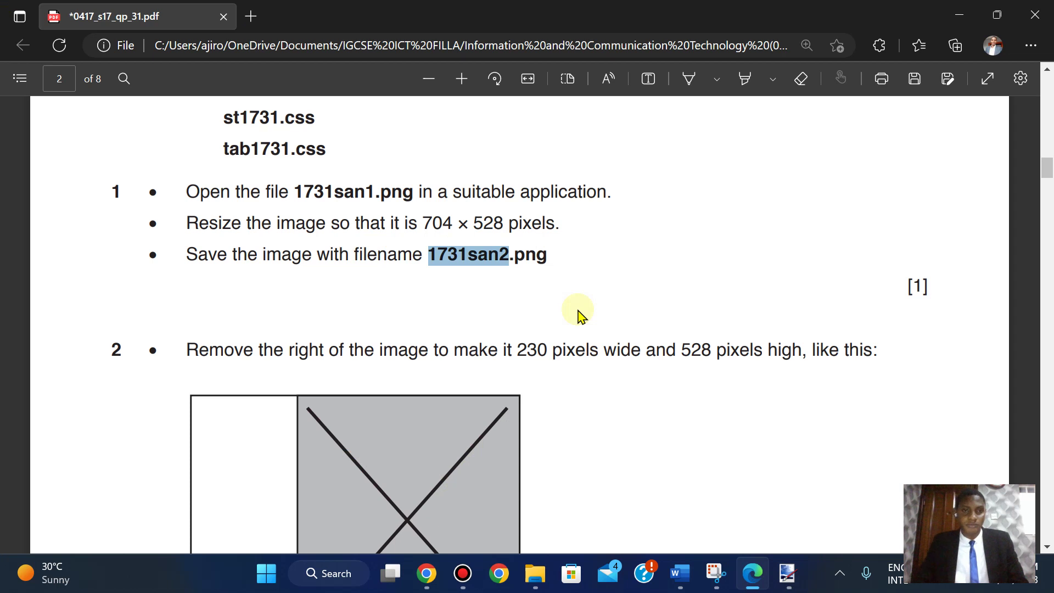
- Read question 2 requiring a 230 × 528 pixel crop, then return to 1731san2.png in paint.net
scroll(579, 314, "down", 3)
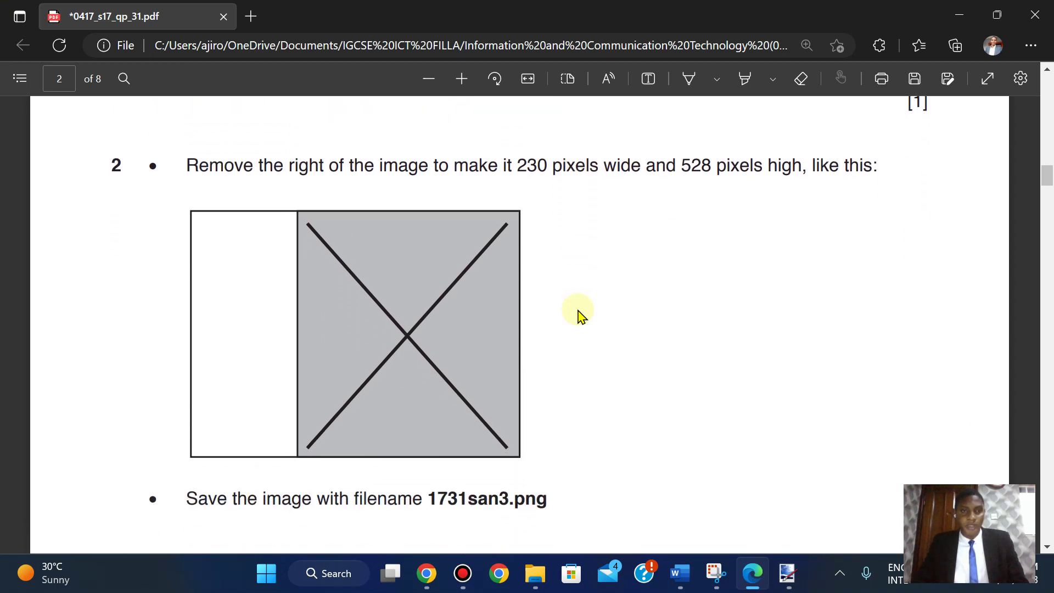
scroll(579, 314, "up", 1)
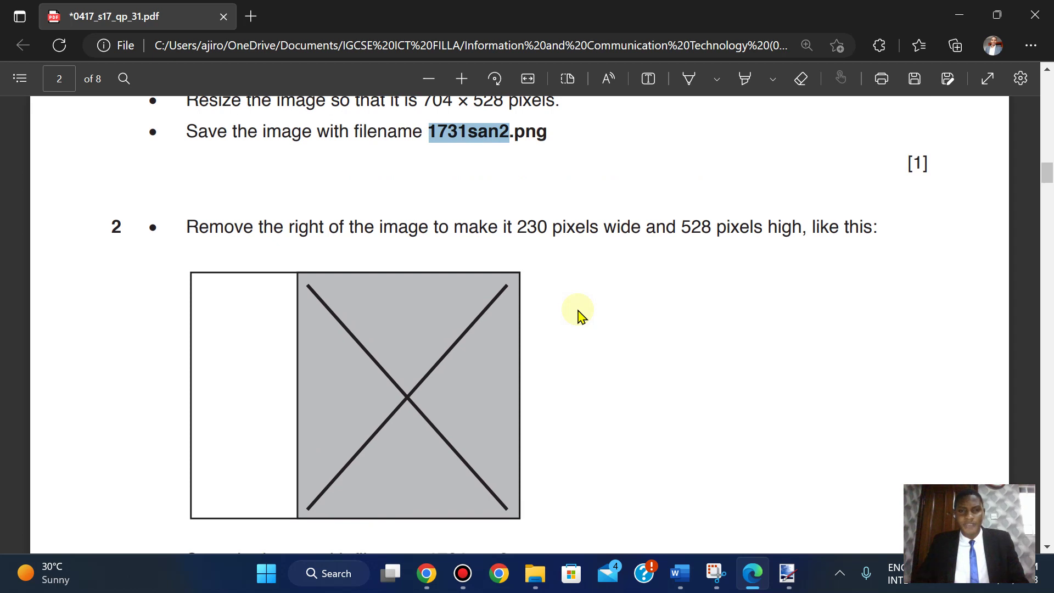
scroll(581, 316, "up", 1)
scroll(581, 315, "down", 1)
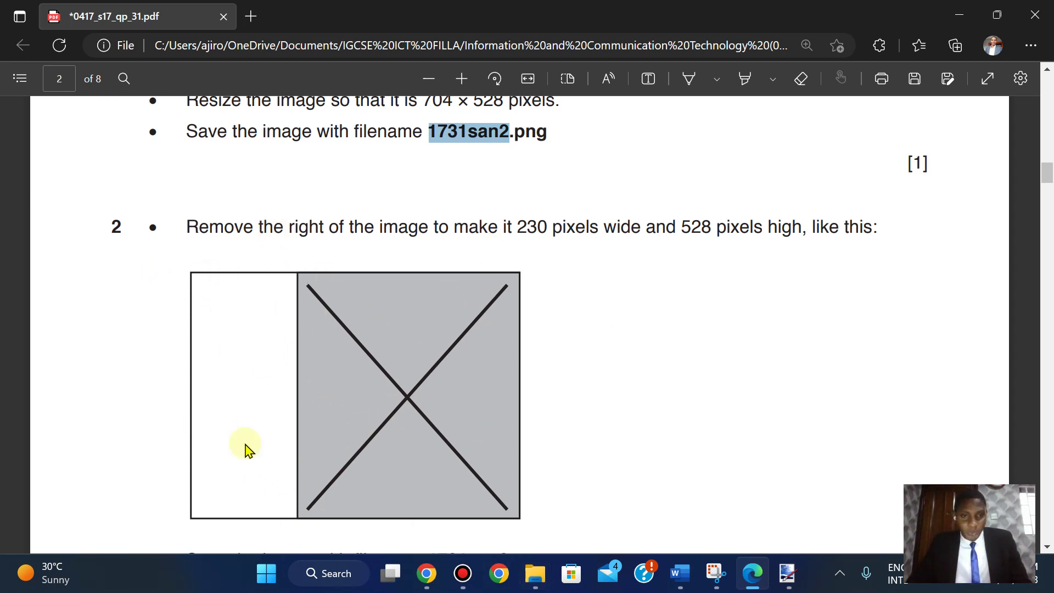
left_click(789, 573)
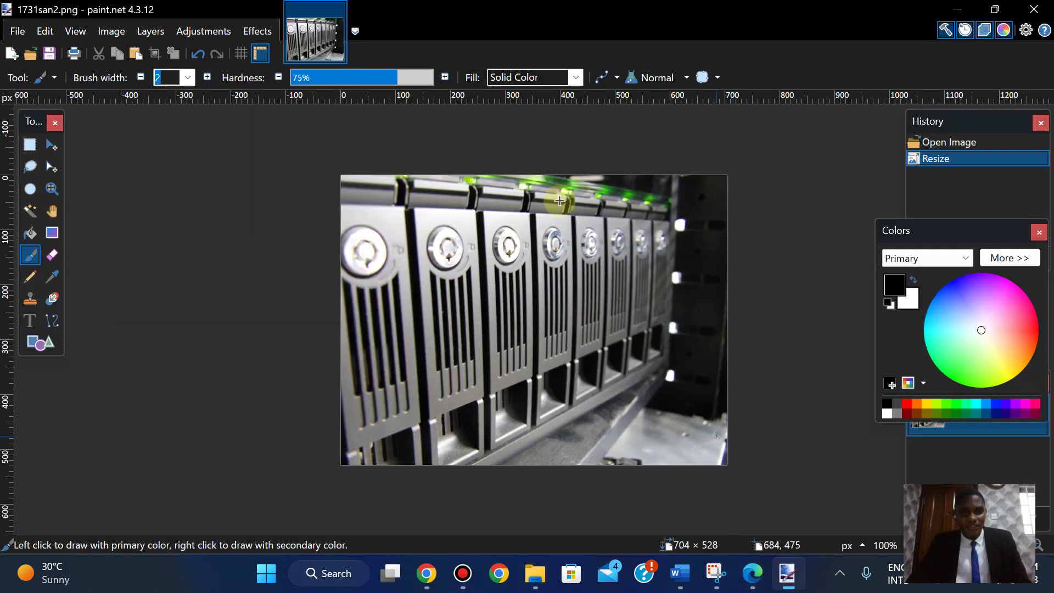
- Pick Rectangle Select, recheck the exam PDF, and zoom in and out, ending at actual size
left_click(31, 147)
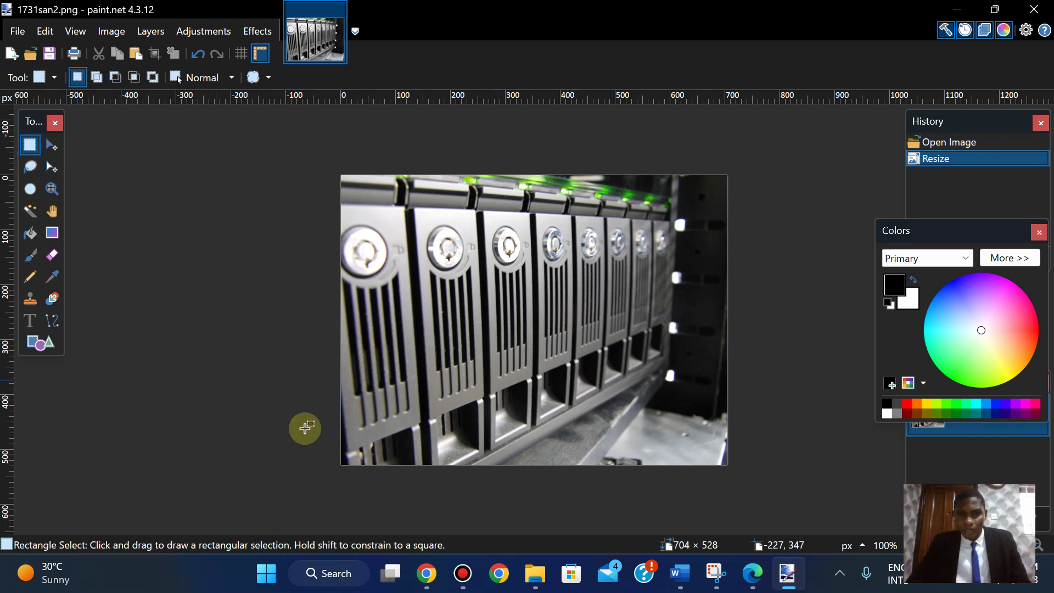
left_click(751, 577)
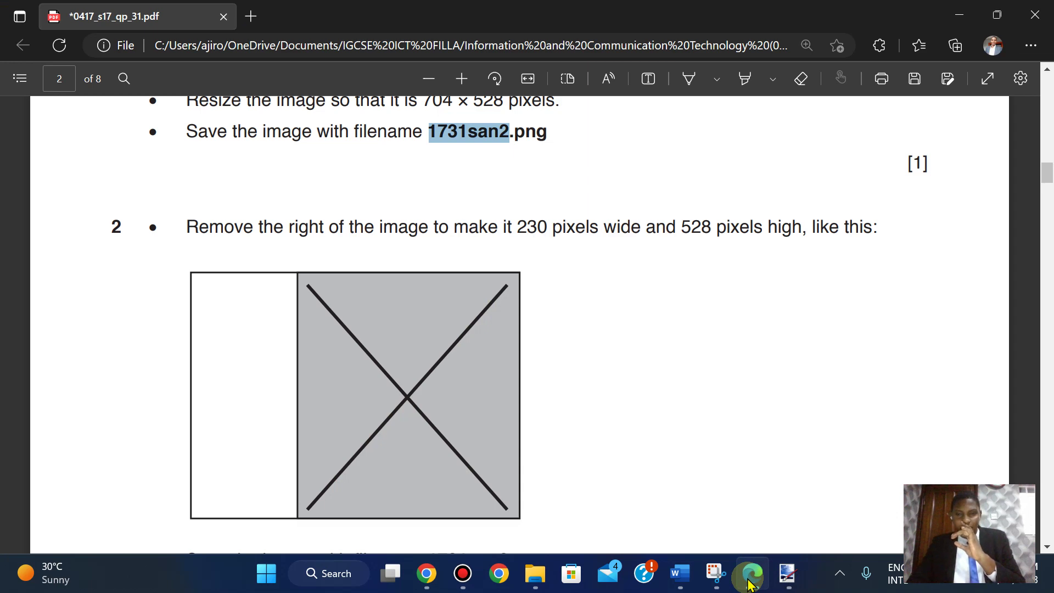
left_click(751, 577)
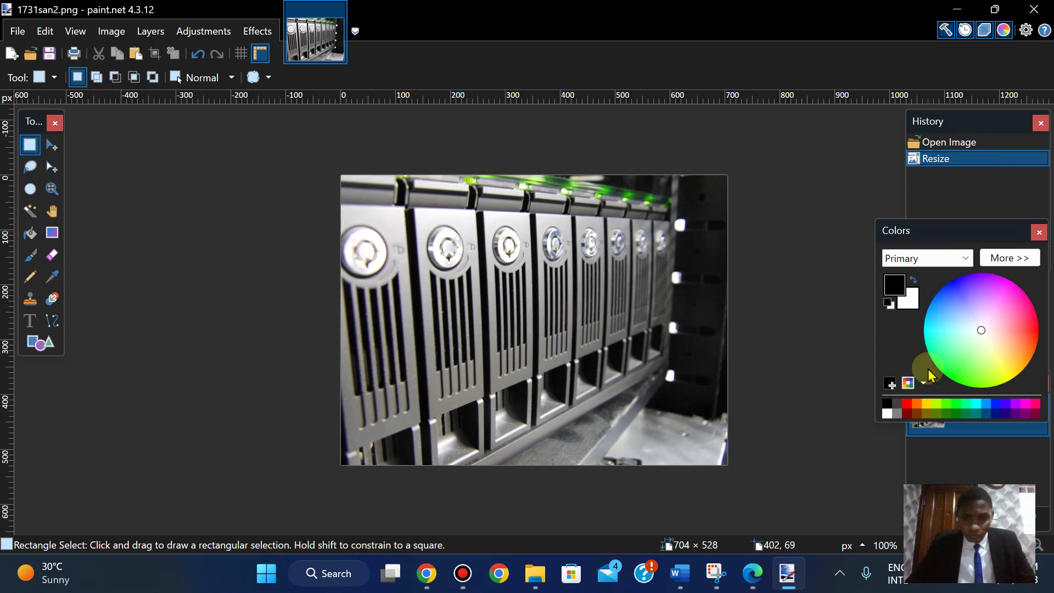
left_click(971, 426)
mouse_move(989, 546)
left_mouse_down()
mouse_move(1002, 545)
mouse_move(990, 545)
left_mouse_up()
key("ctrl+minus")
key("ctrl+minus")
key("ctrl+minus")
key("ctrl+minus")
key("ctrl+minus")
key("ctrl+minus")
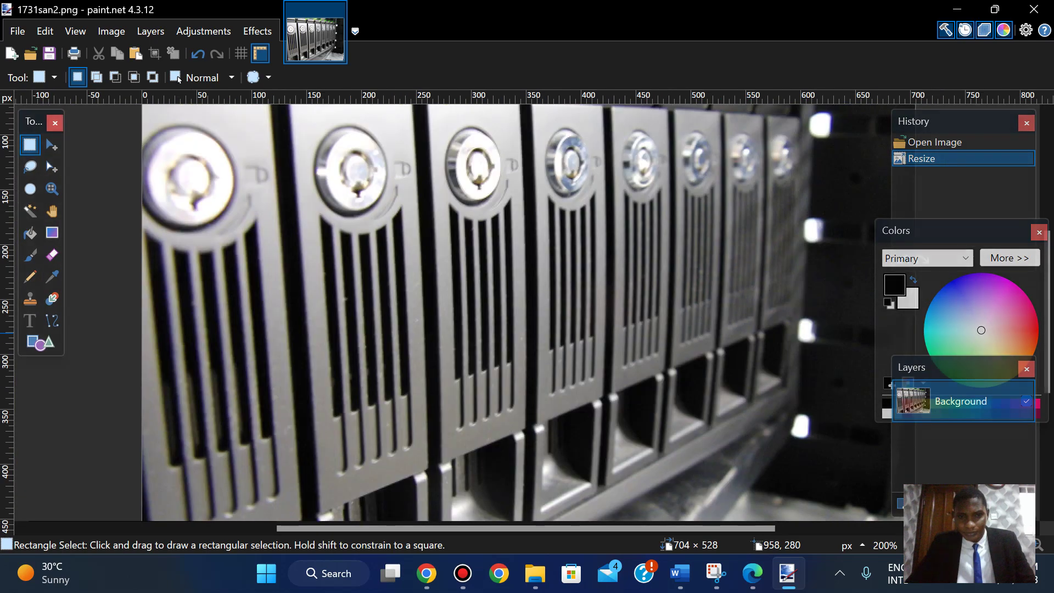
key("ctrl+plus")
key("ctrl+plus")
key("ctrl+plus")
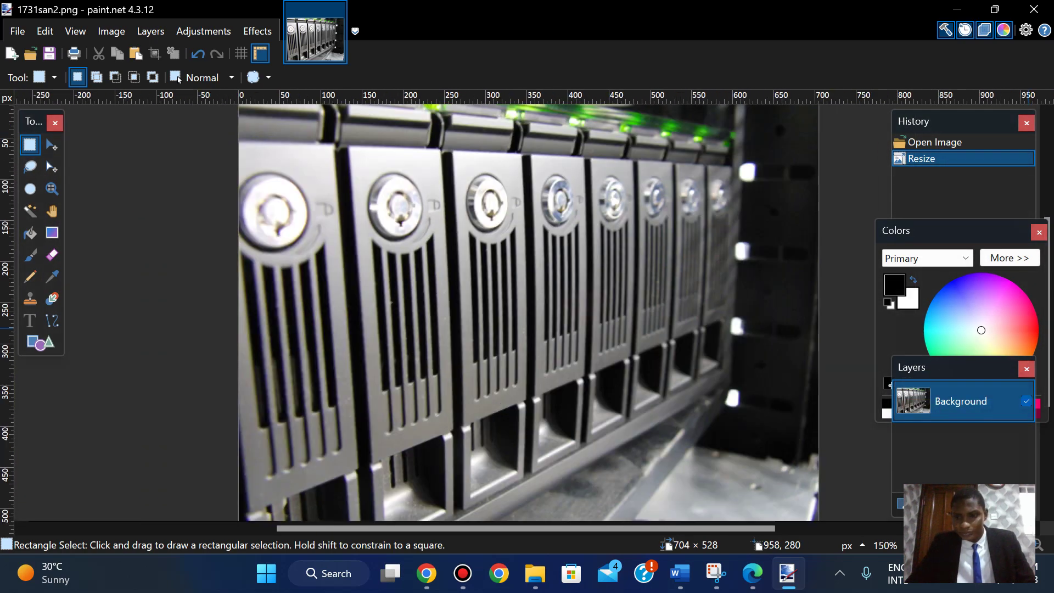
key("ctrl+minus")
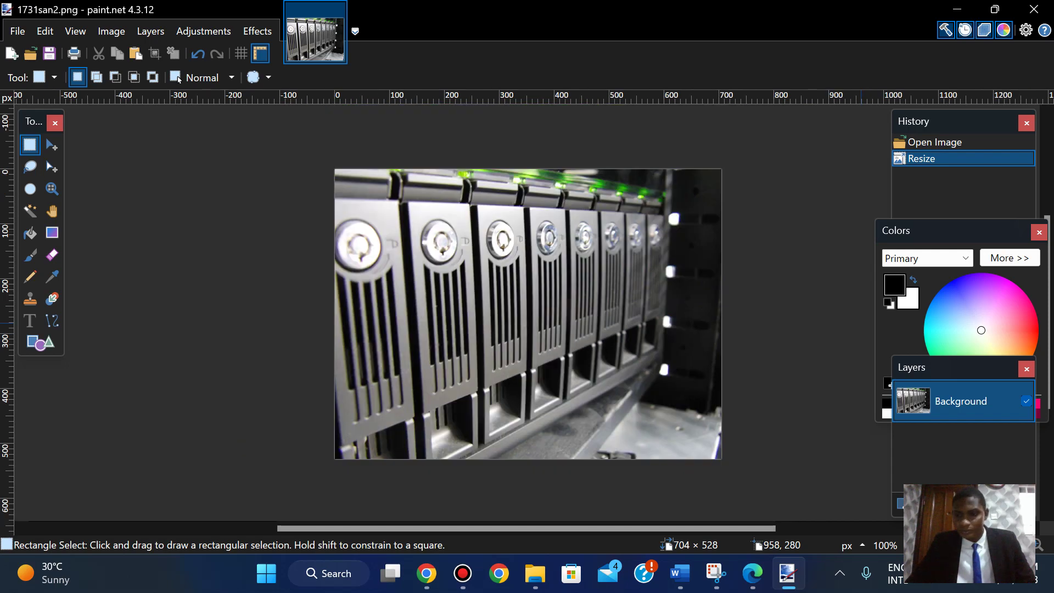
key("ctrl+plus")
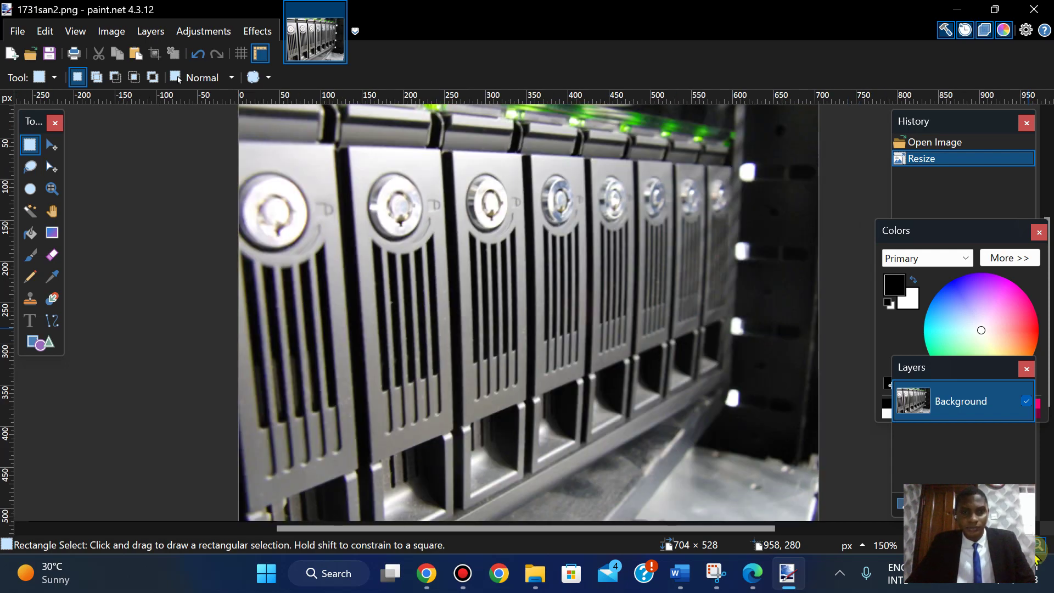
left_click(884, 318)
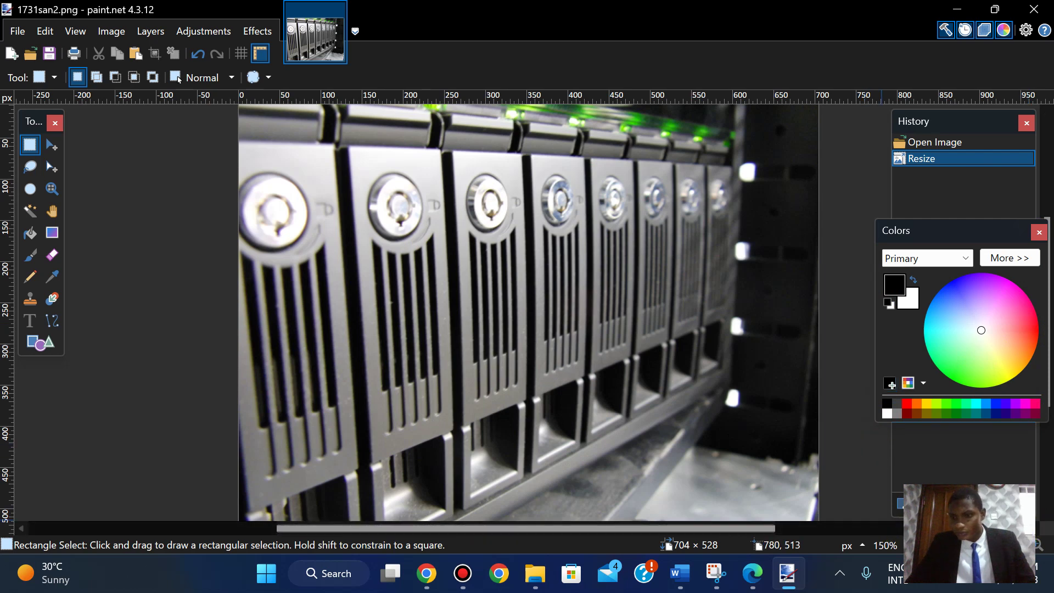
key("ctrl+minus")
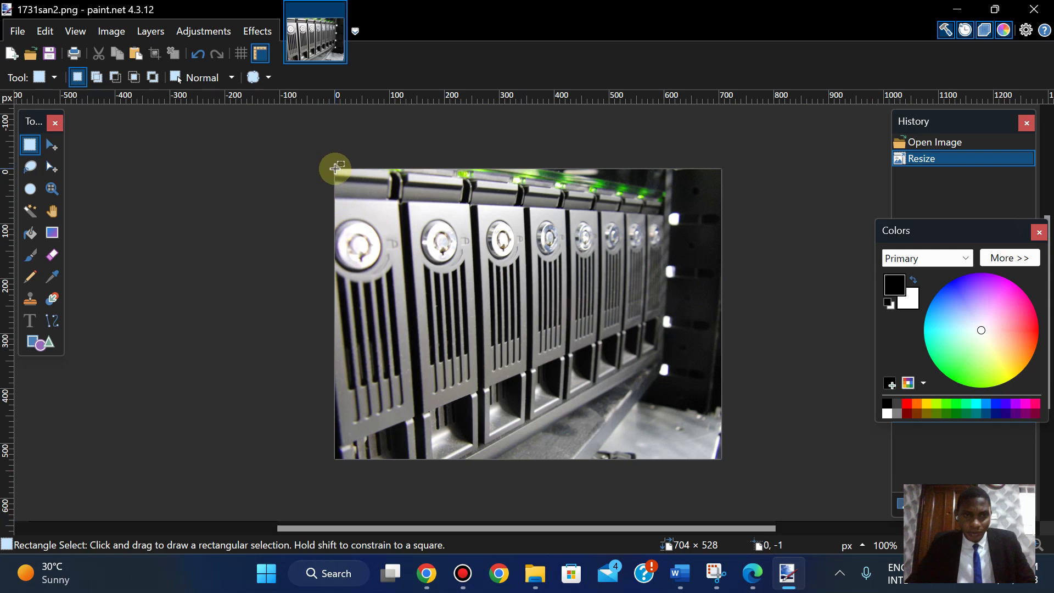
- Select a 231 × 528 pixel strip down the image's left edge from the top-left corner
left_click_drag(334, 169, 465, 232)
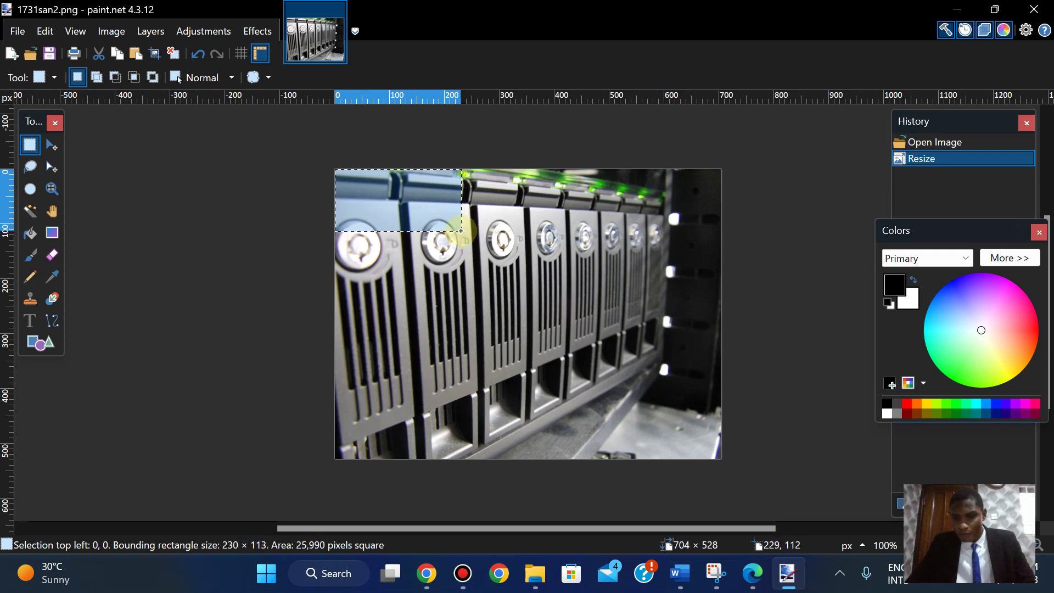
left_click_drag(462, 231, 462, 231)
left_click_drag(461, 231, 461, 462)
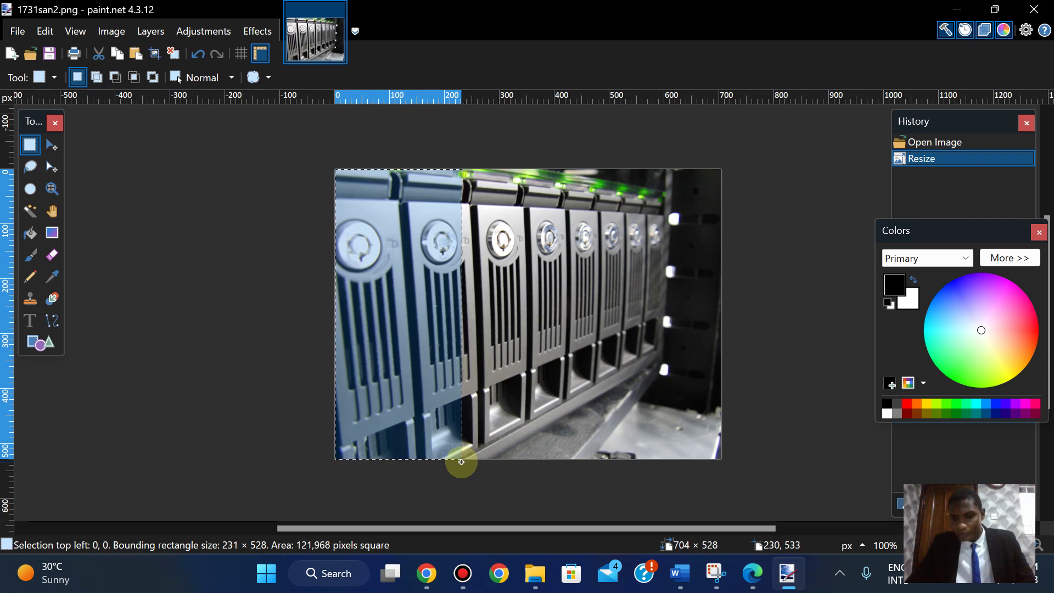
left_click_drag(461, 462, 460, 462)
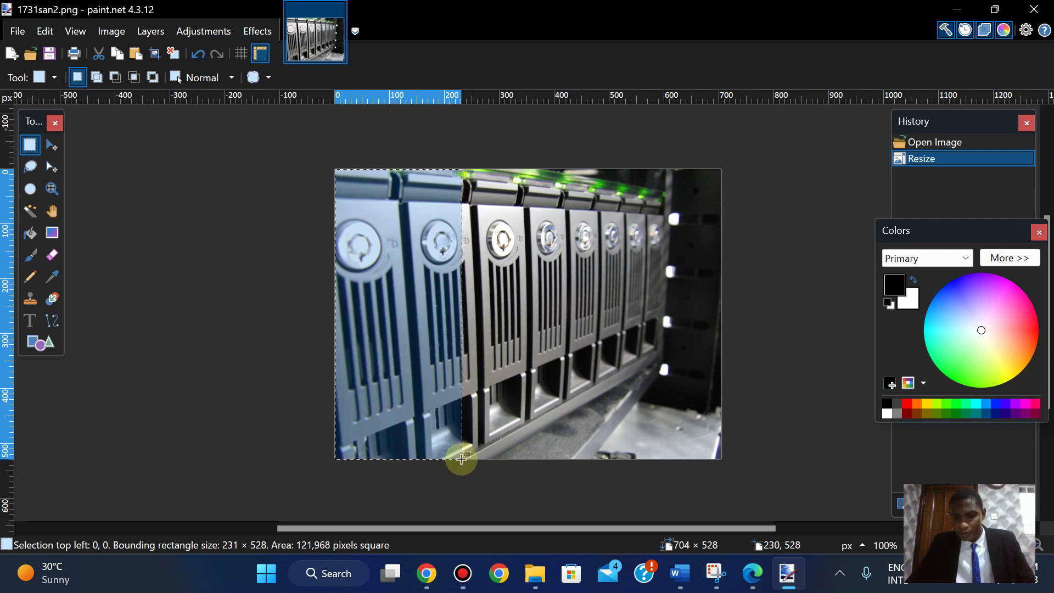
left_click_drag(461, 459, 462, 459)
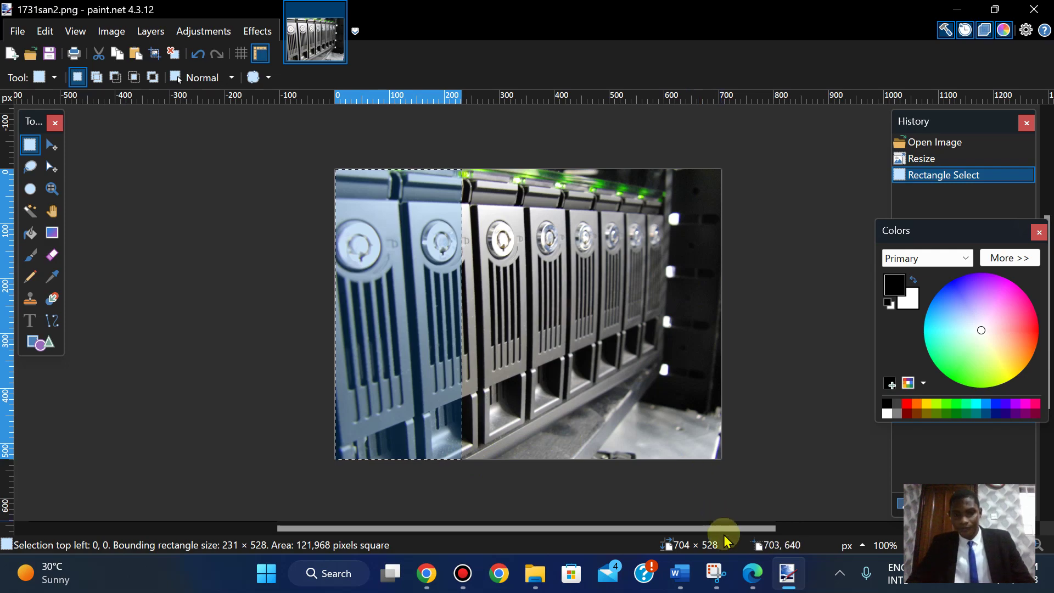
left_click(754, 575)
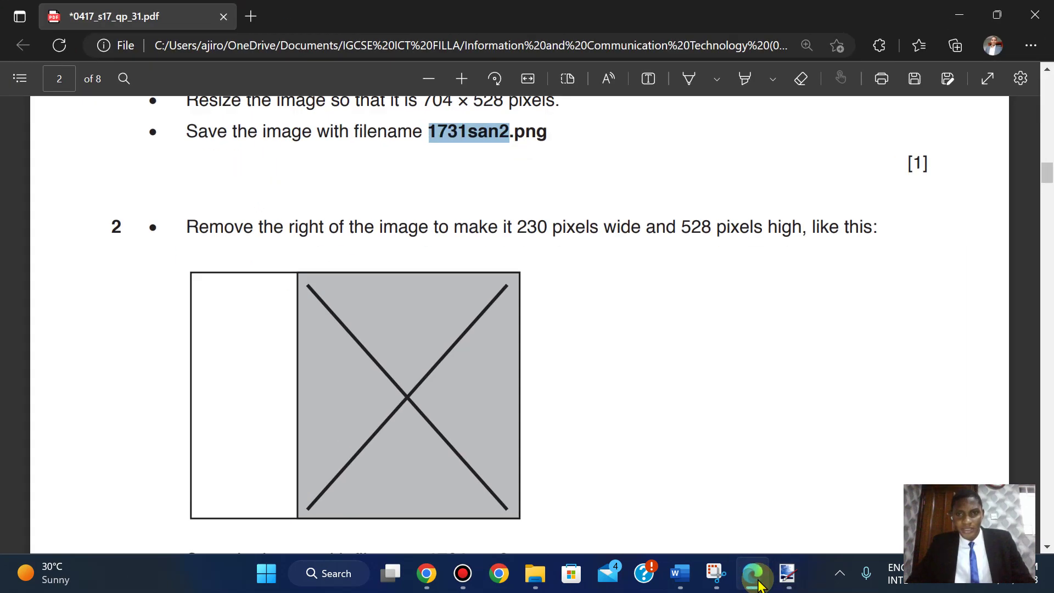
left_click(758, 583)
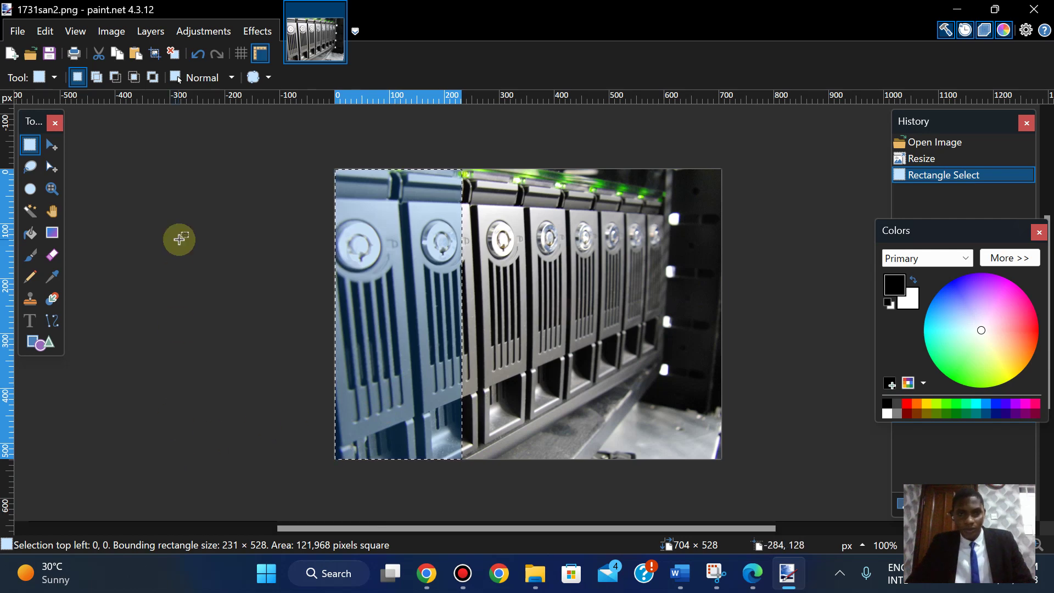
left_click(110, 34)
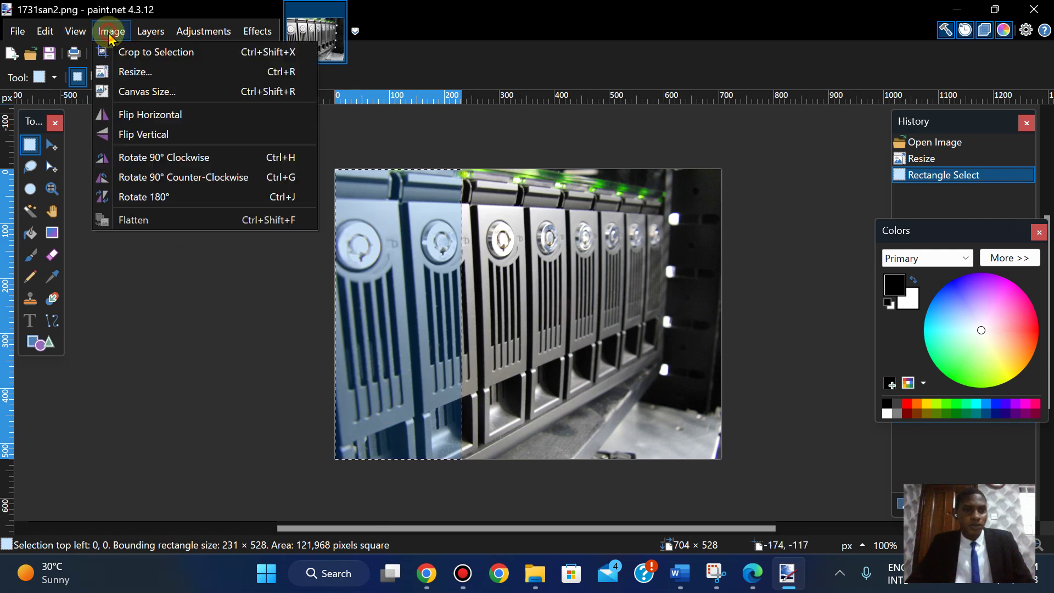
- Crop to the 231 × 528 selection, try resizing to width 230, then cancel the resize
left_click(153, 51)
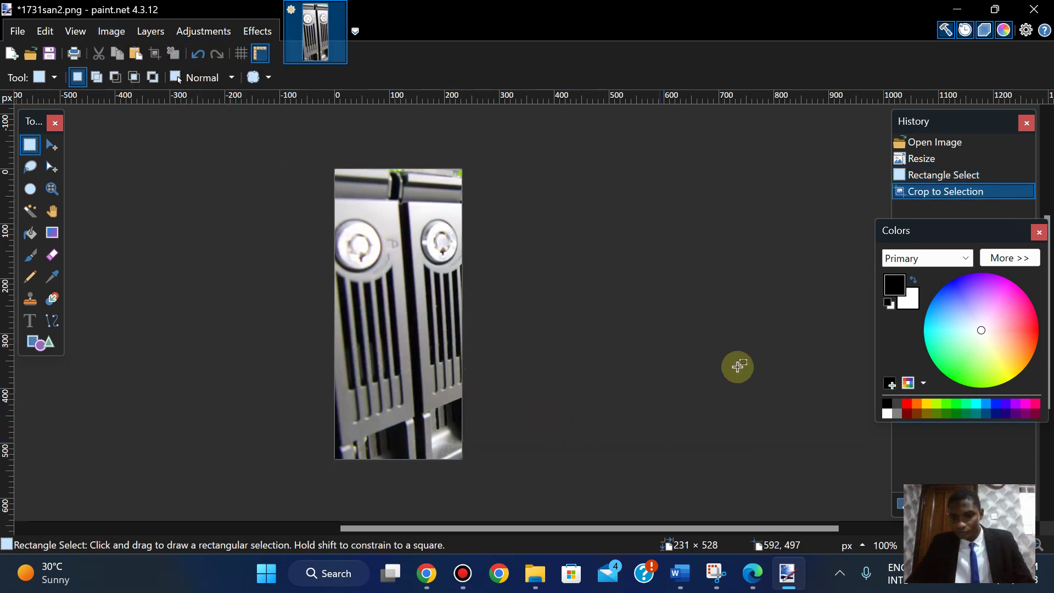
left_click(57, 145)
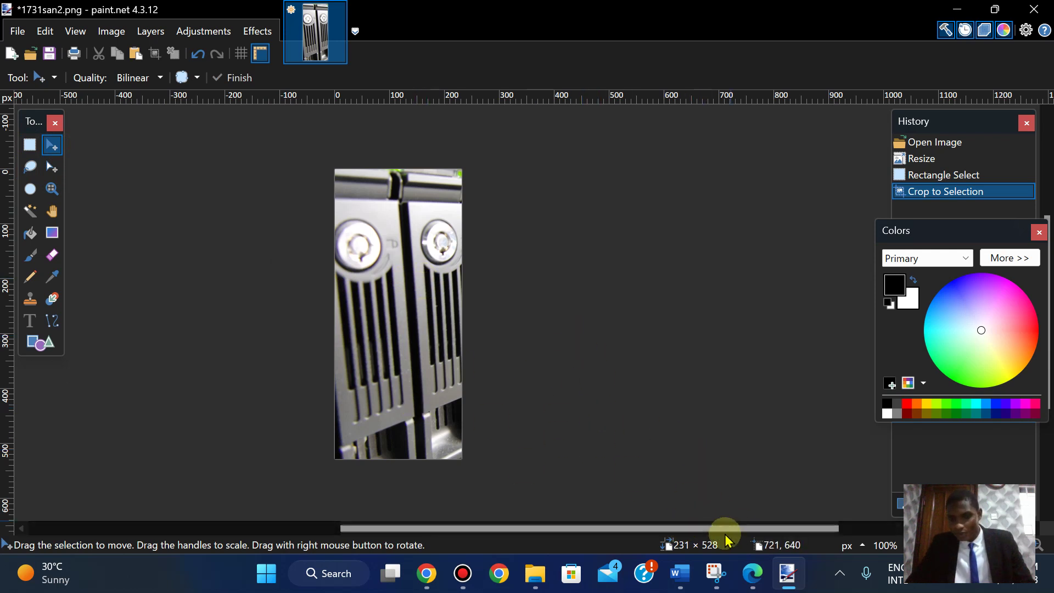
left_click(110, 33)
left_click(129, 72)
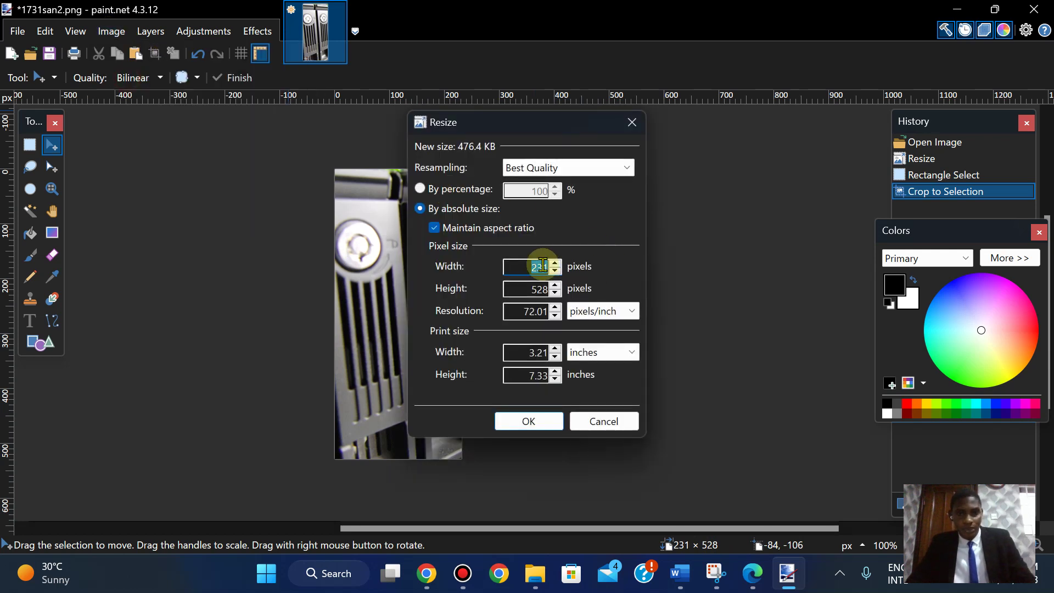
type("230")
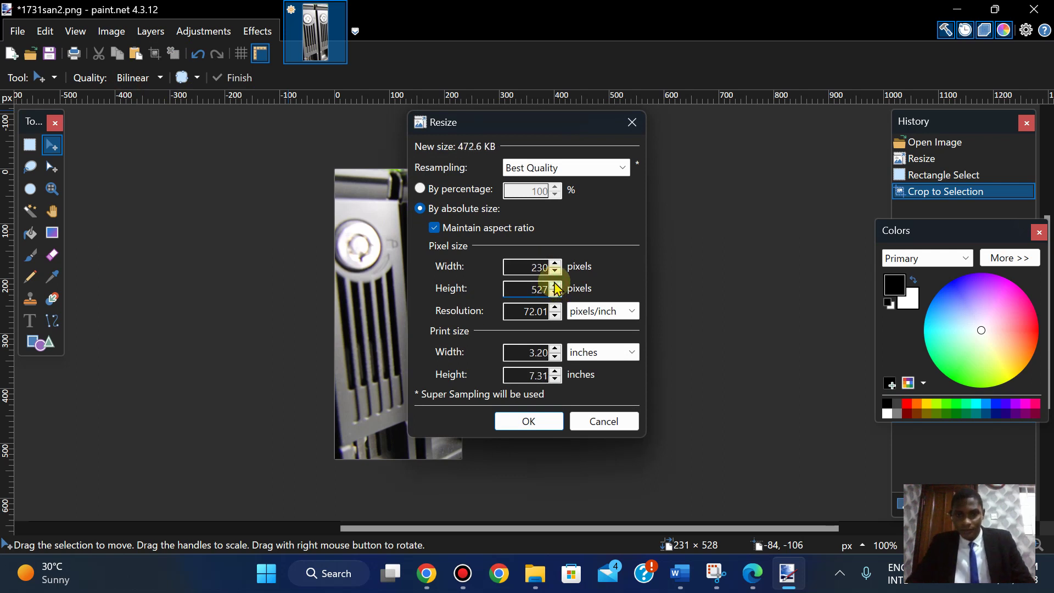
left_click(555, 285)
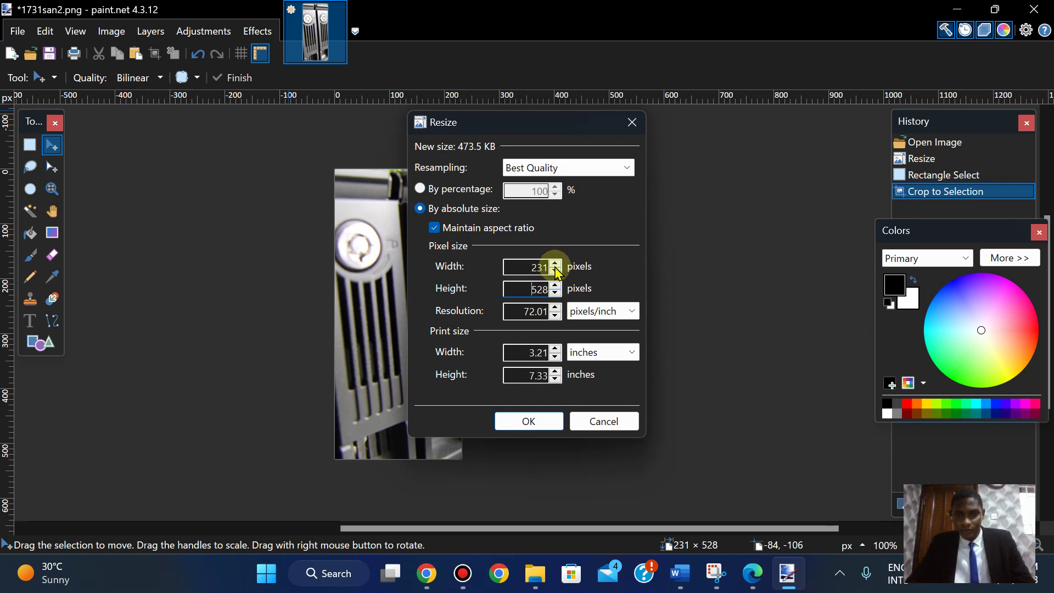
left_click(556, 273)
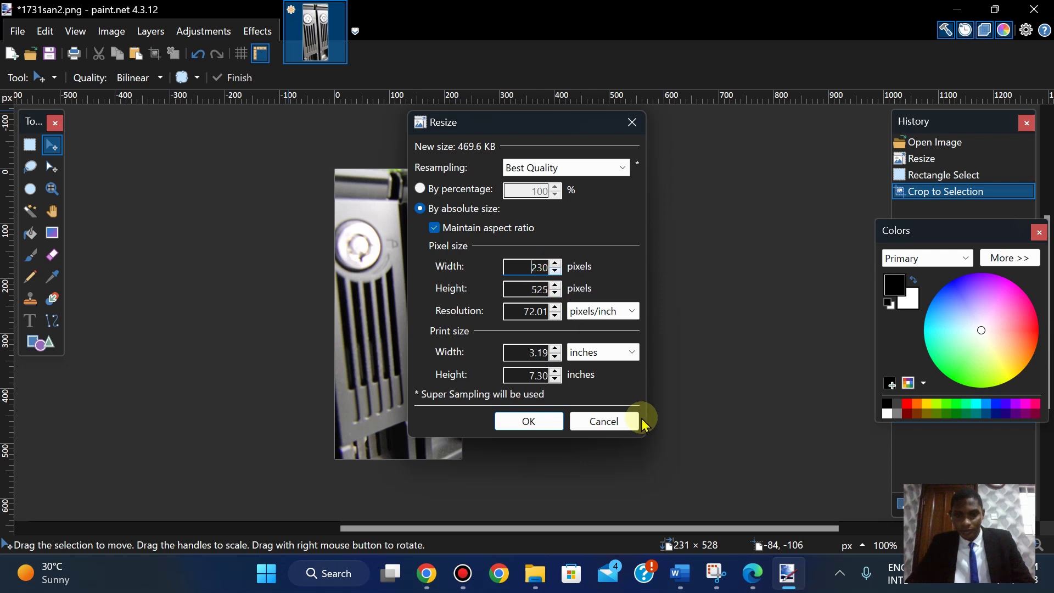
left_click(606, 421)
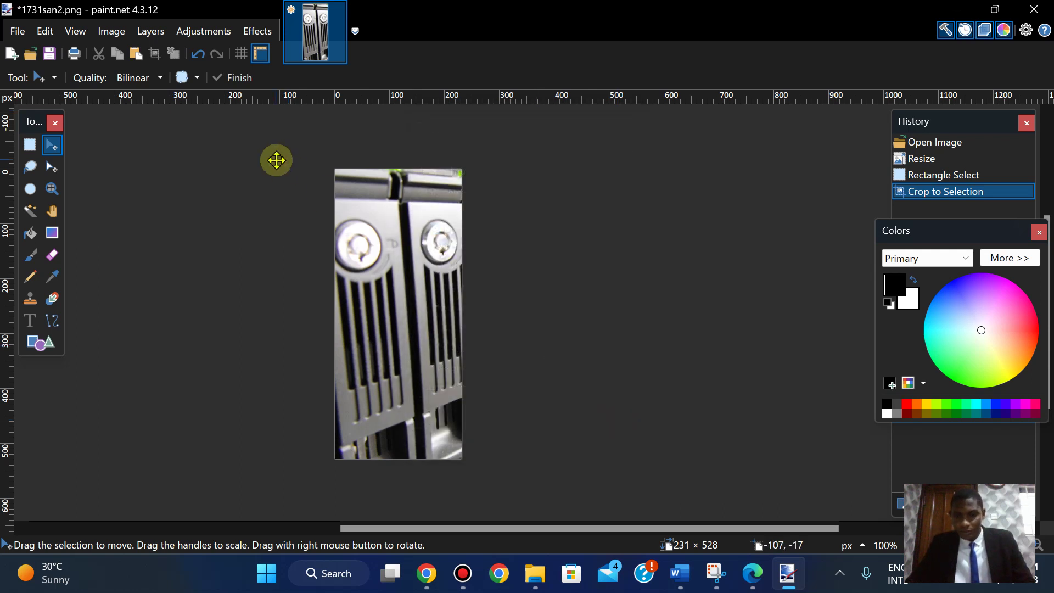
left_click(30, 144)
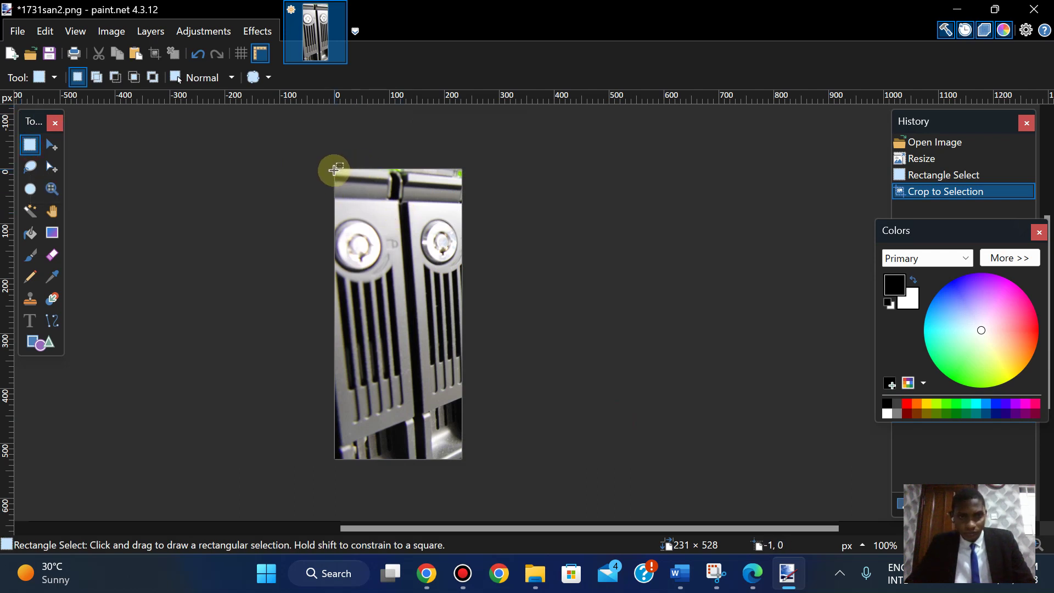
- Reselect a 231-pixel-wide strip from the top-left corner and crop it to 231 × 526
left_click_drag(335, 170, 377, 235)
left_click(304, 176)
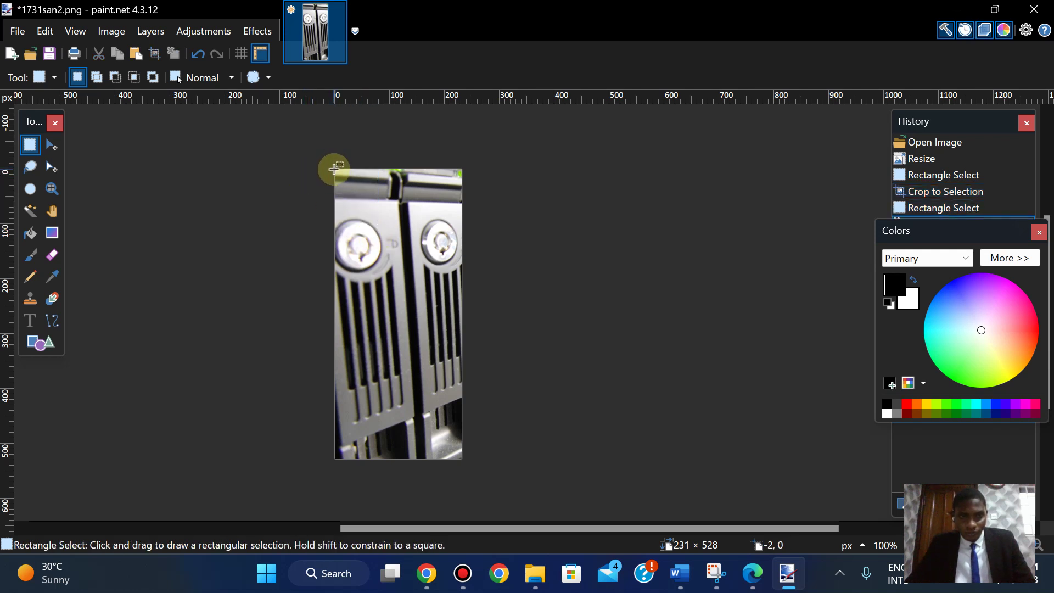
left_click_drag(335, 170, 461, 456)
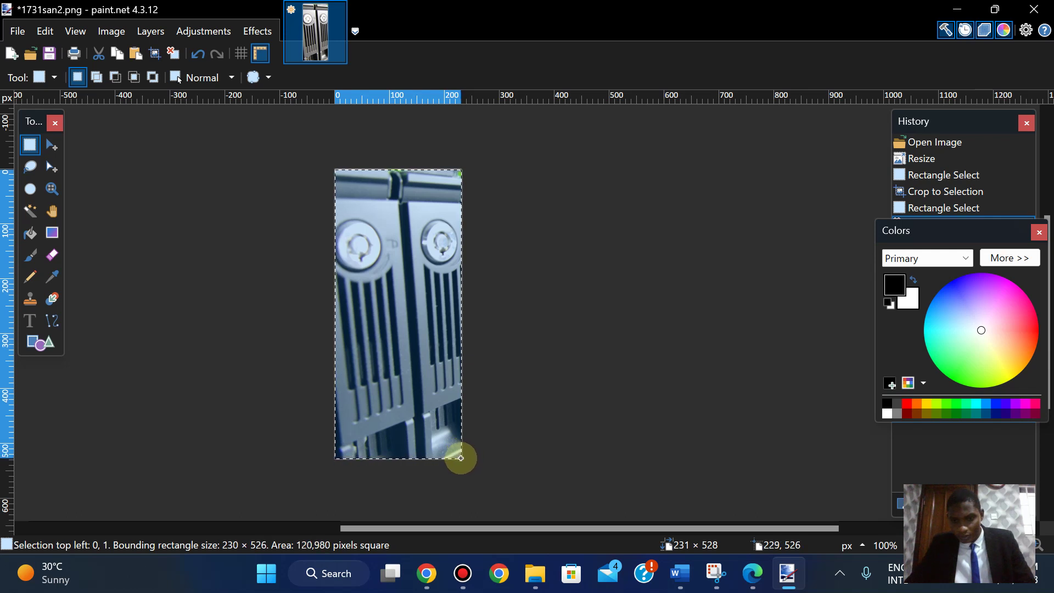
left_click_drag(461, 458, 461, 458)
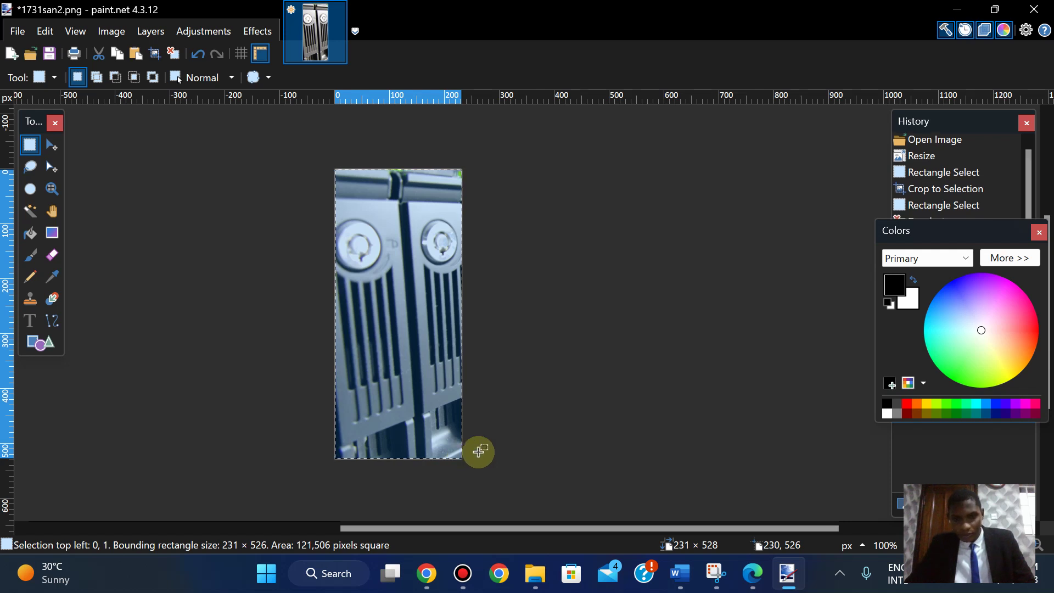
left_click(109, 30)
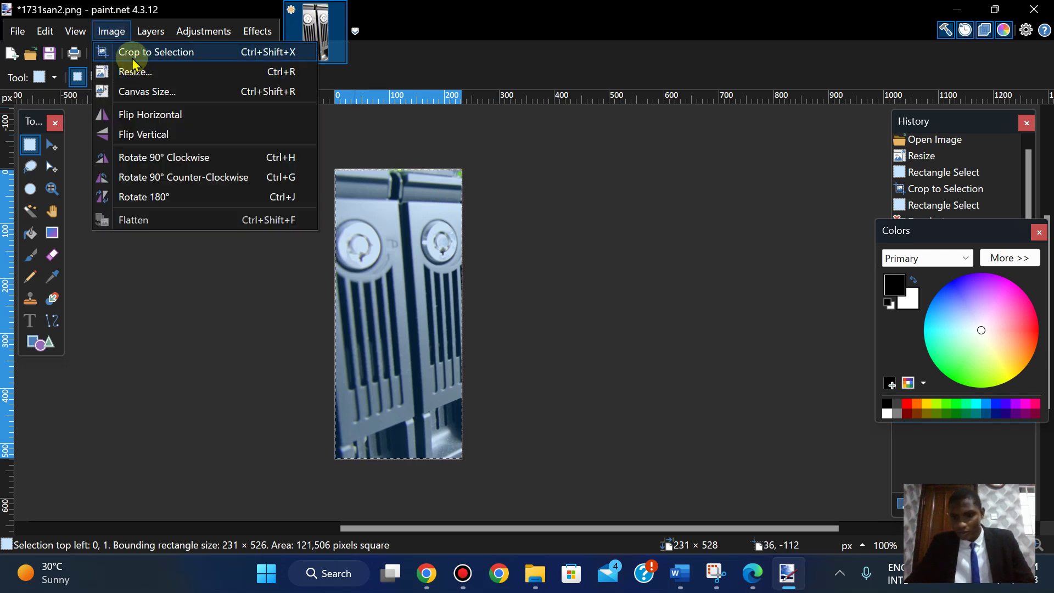
left_click(132, 52)
left_click(115, 32)
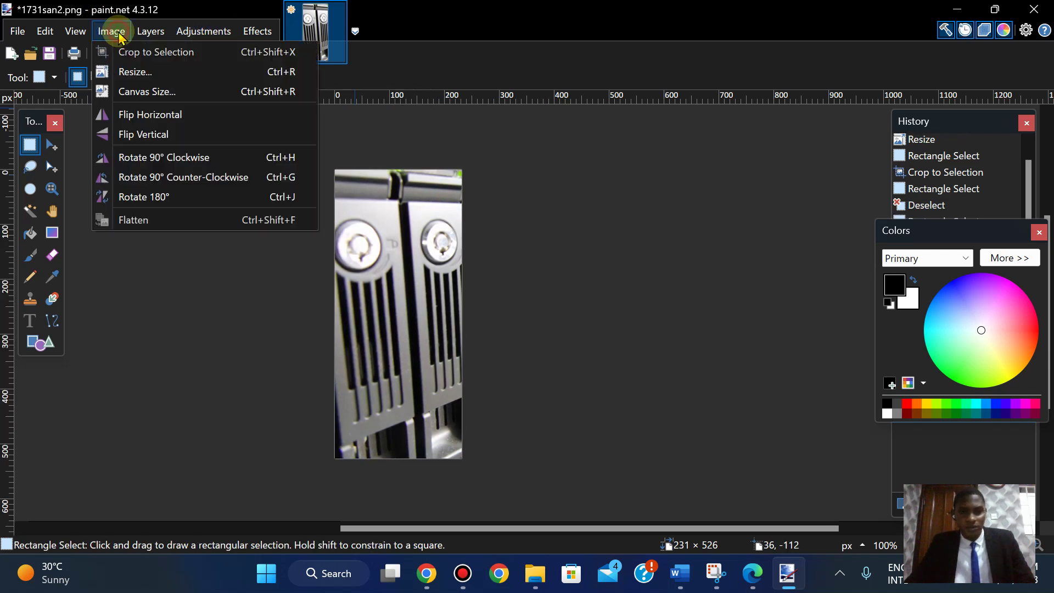
- Check the size in Resize, try a smaller width, cancel, and undo back to the 231 × 528 crop
left_click(132, 71)
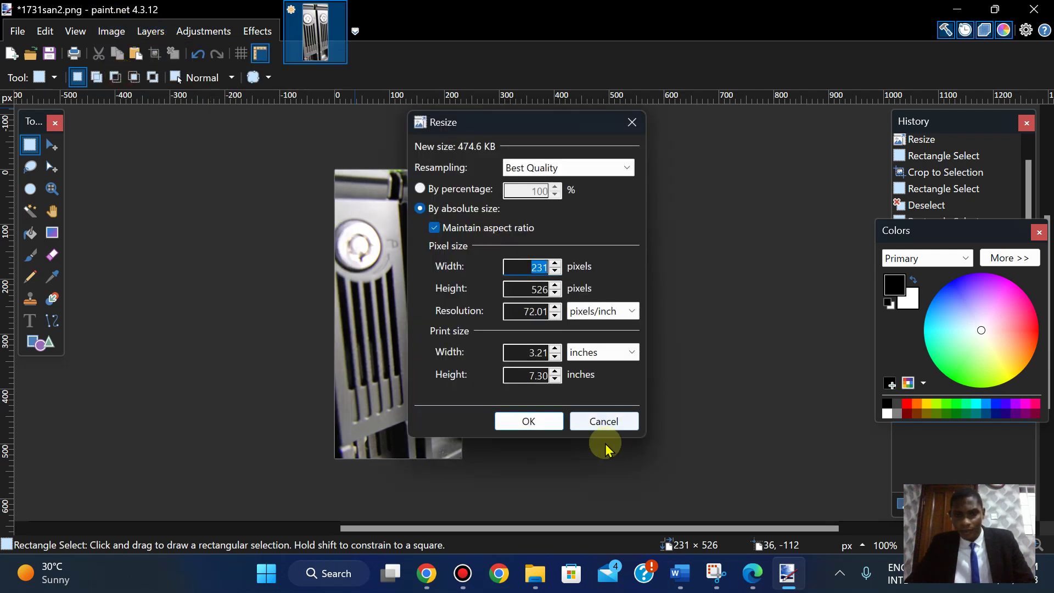
left_click(603, 424)
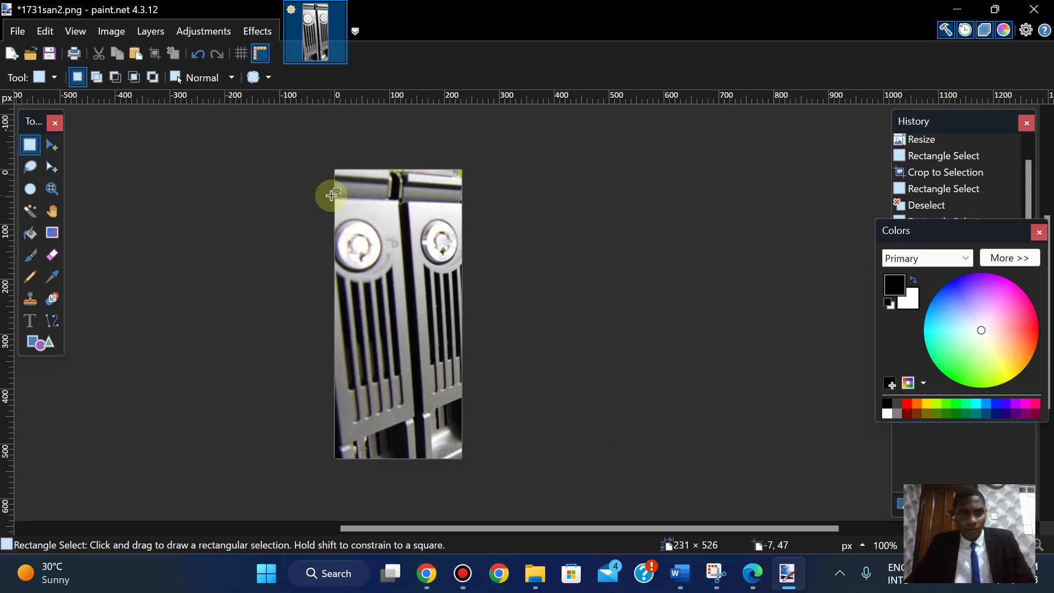
left_click(112, 31)
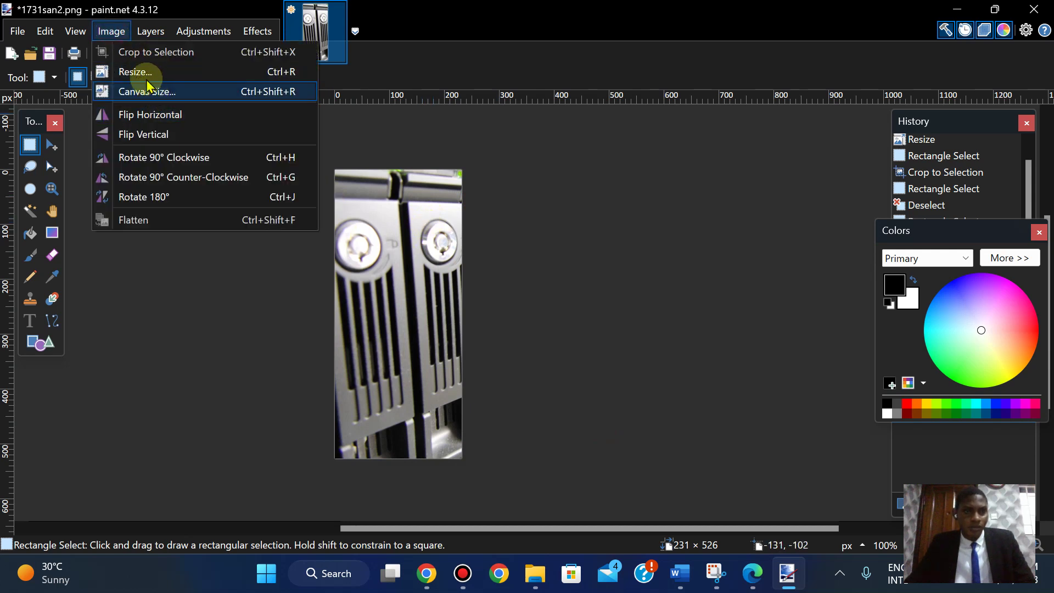
left_click(132, 70)
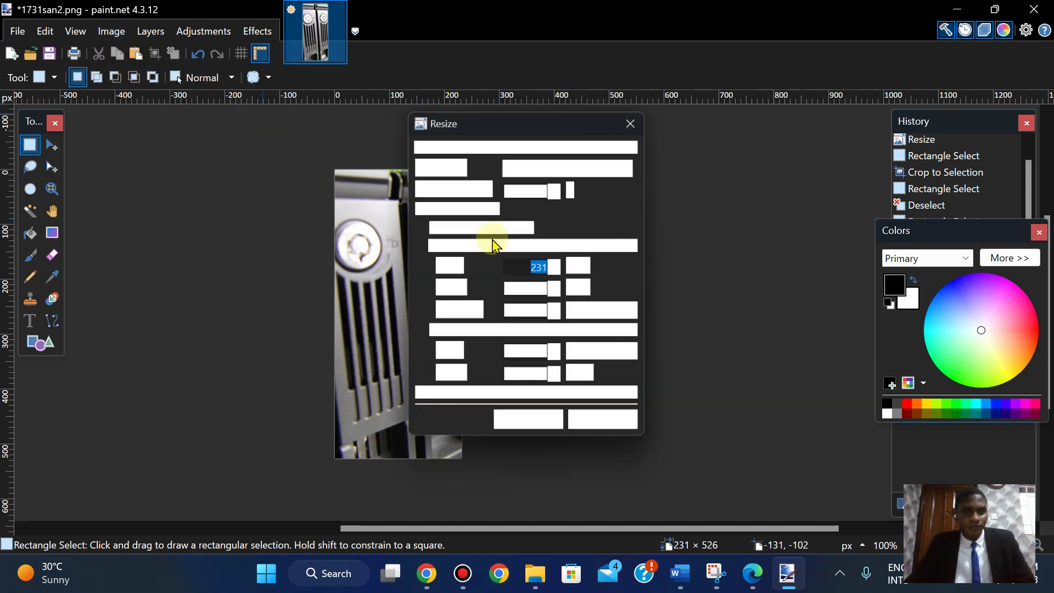
left_click(556, 273)
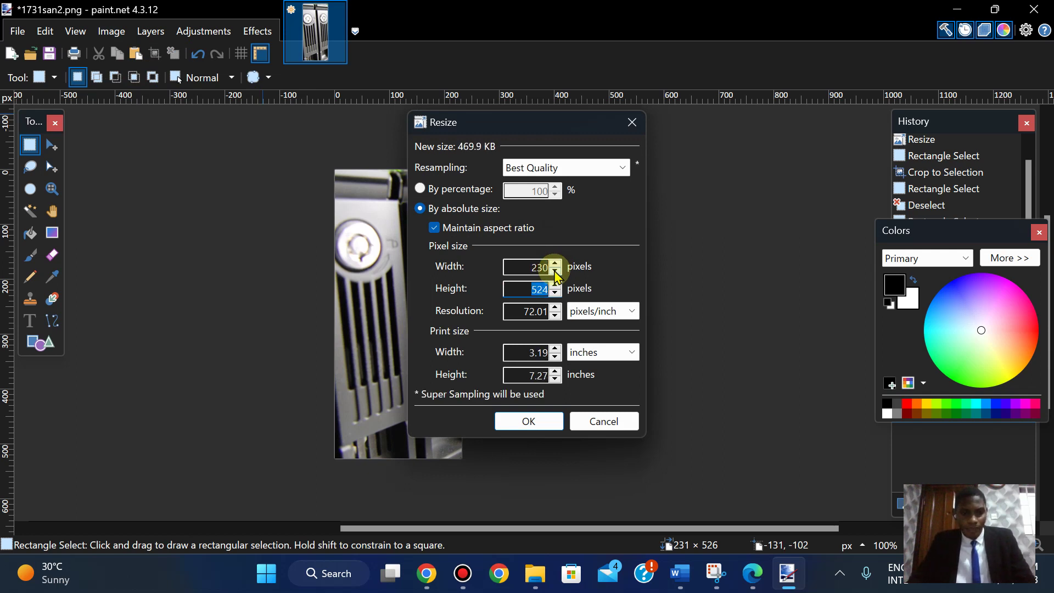
type("2")
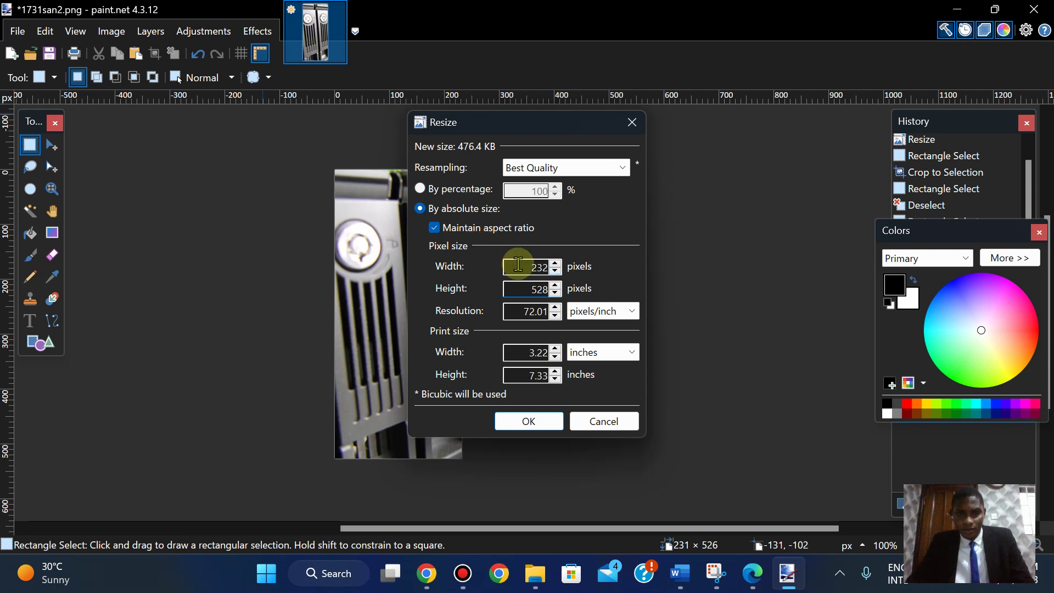
left_click(603, 421)
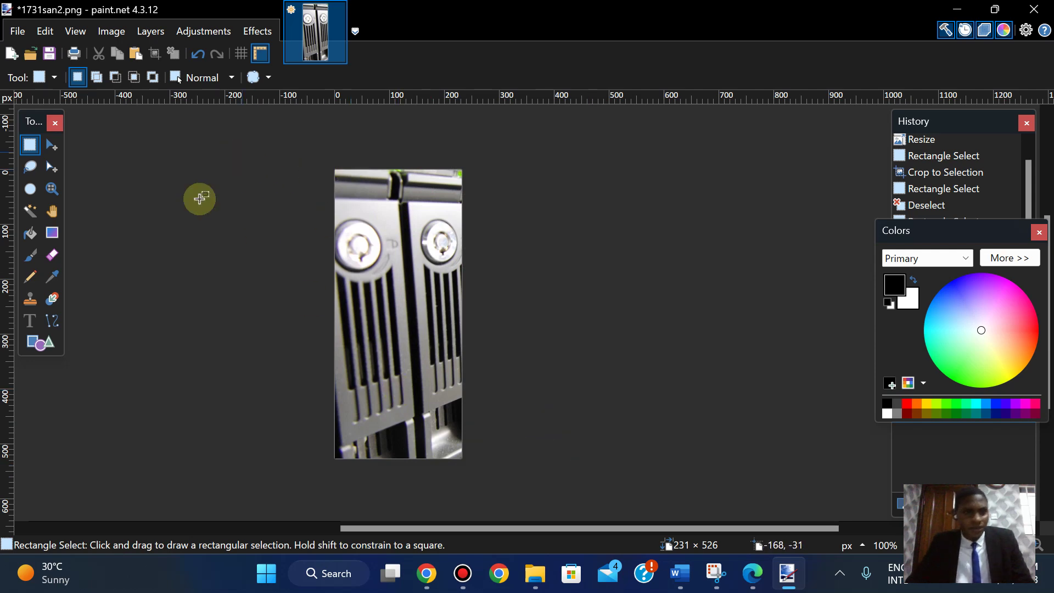
key("ctrl+z")
key("ctrl+z")
key("ctrl+z")
key("ctrl+z")
key("ctrl+z")
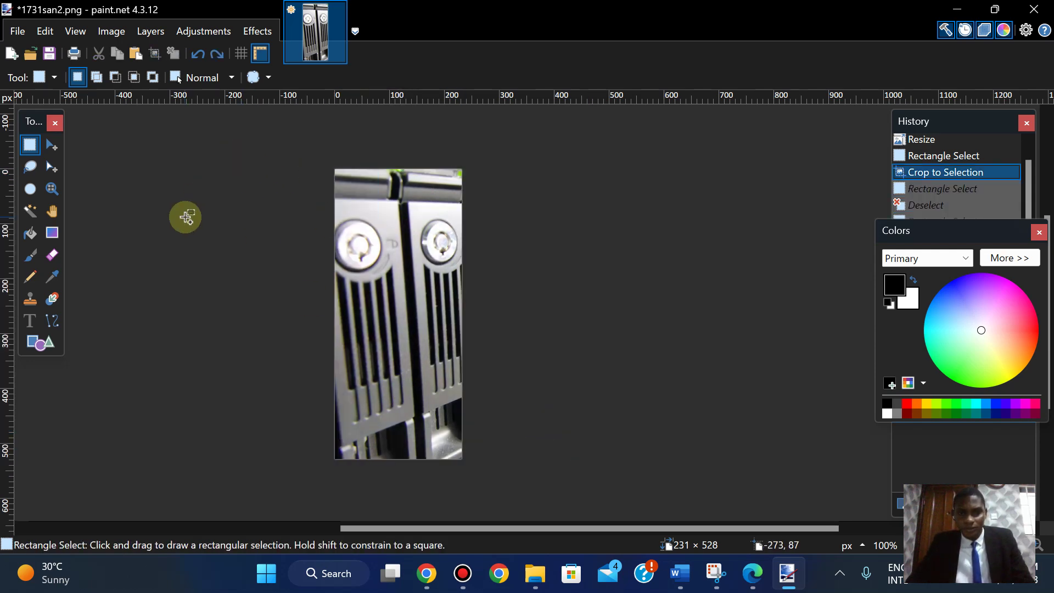
- Clear the selection, recheck the exam PDF, test a top-left selection and zoom in
left_click(148, 166)
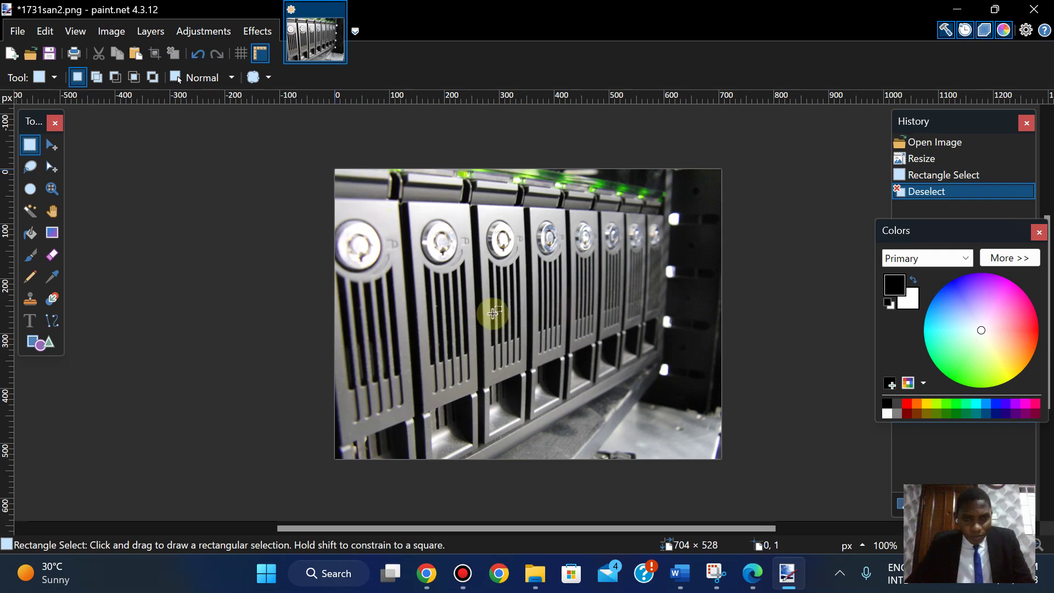
left_click(751, 577)
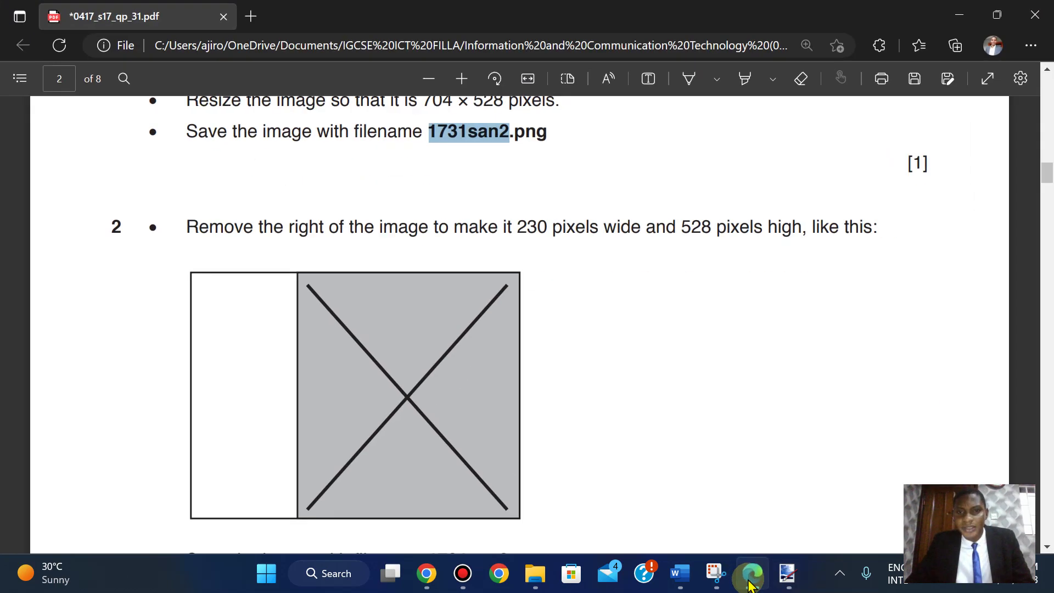
left_click(751, 581)
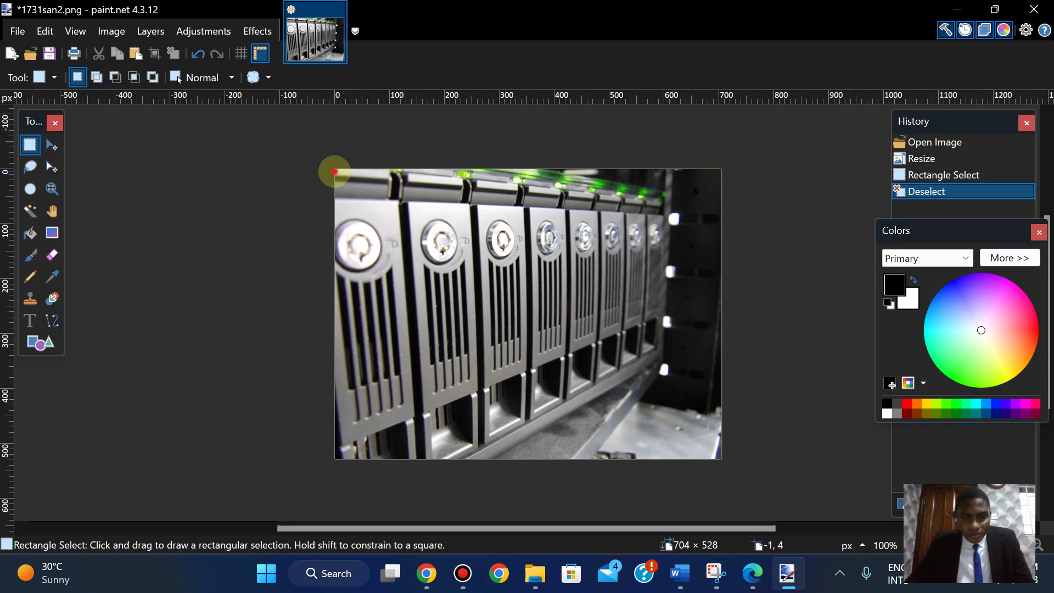
left_click_drag(335, 172, 350, 208)
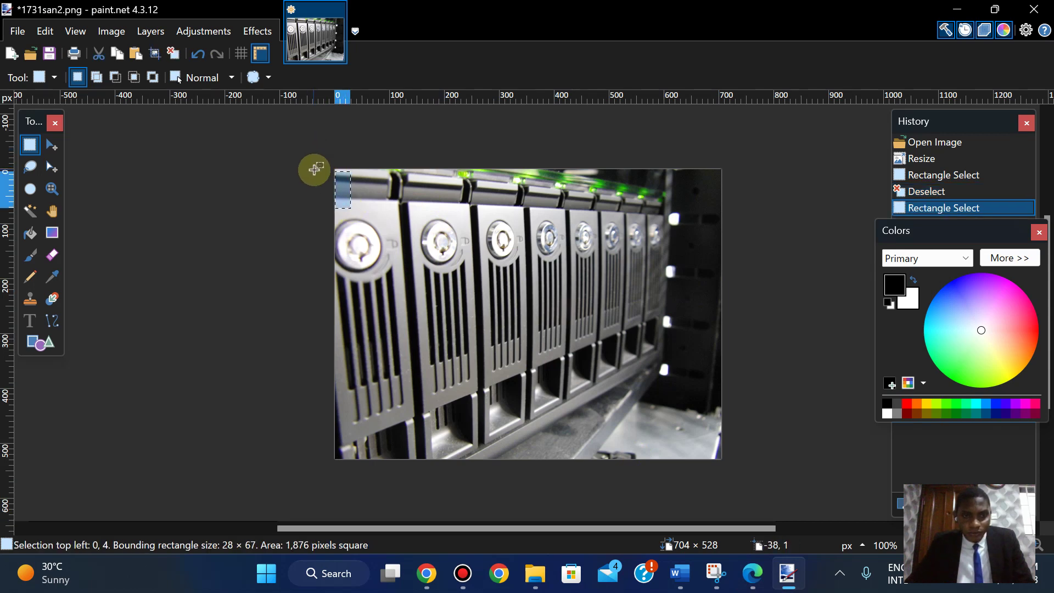
left_click_drag(314, 169, 268, 147)
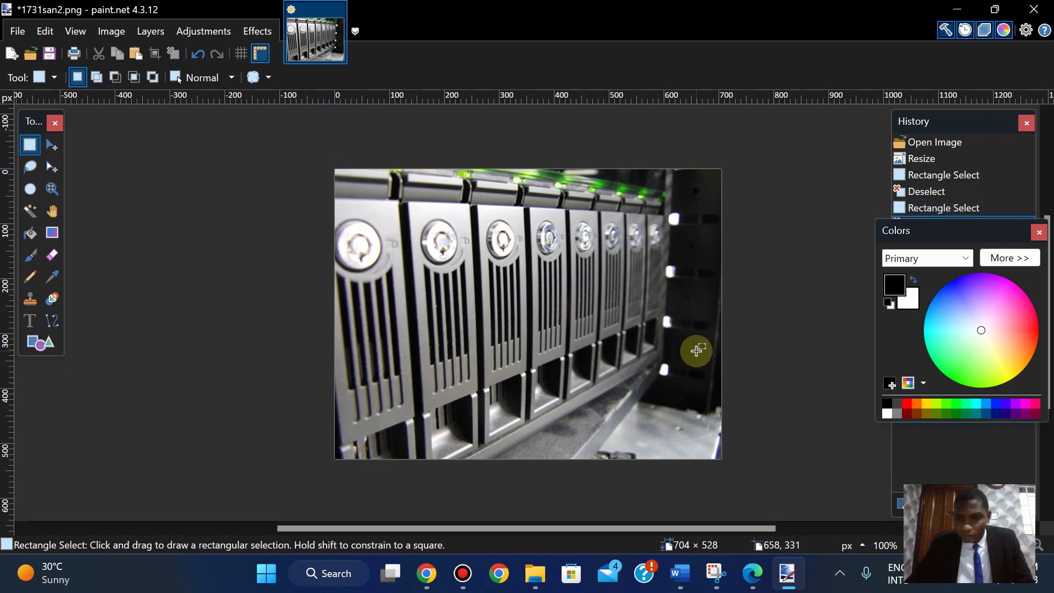
left_click(1039, 550)
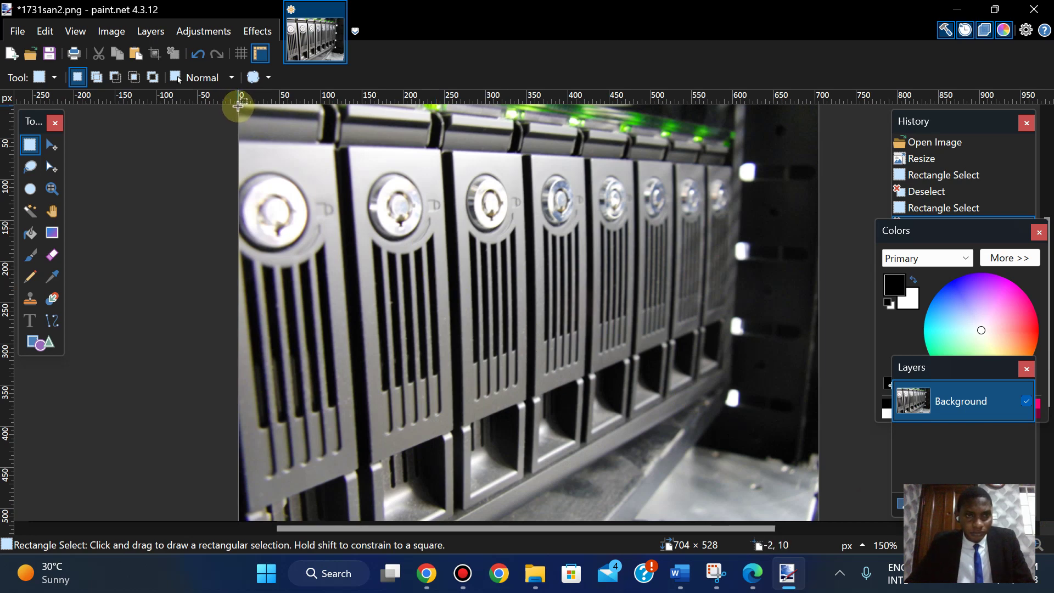
- Select a roughly 230-pixel-wide strip from the top-left corner and crop the image to it
left_click_drag(238, 105, 446, 499)
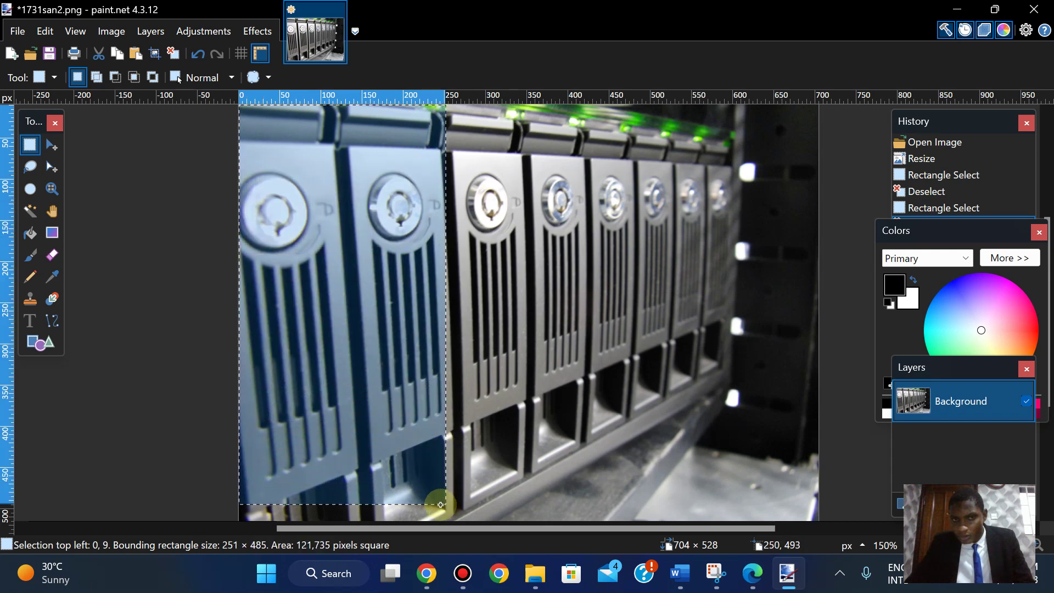
left_click_drag(437, 506, 431, 509)
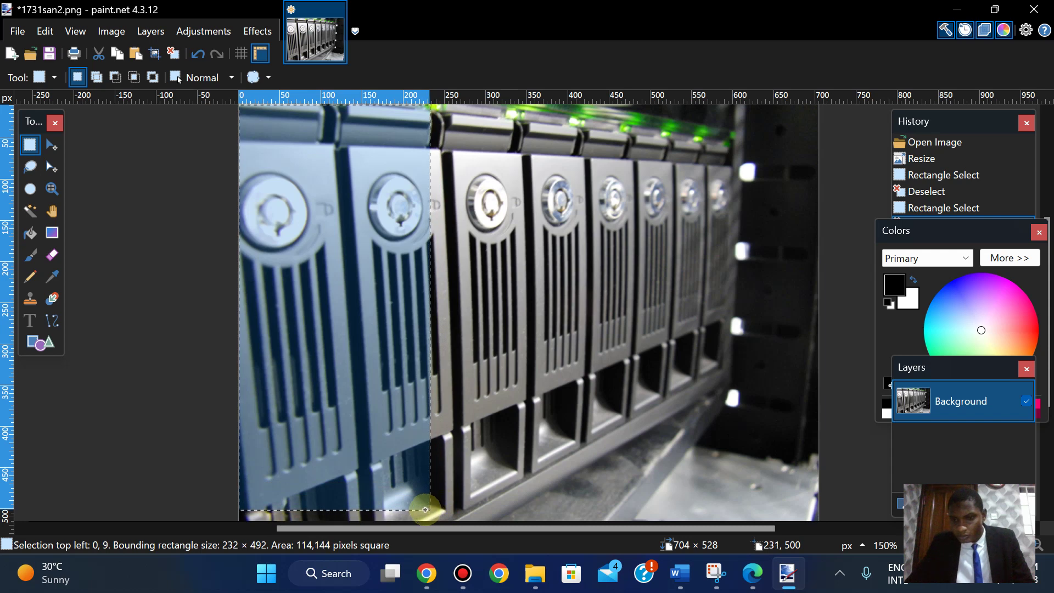
left_click_drag(428, 509, 429, 526)
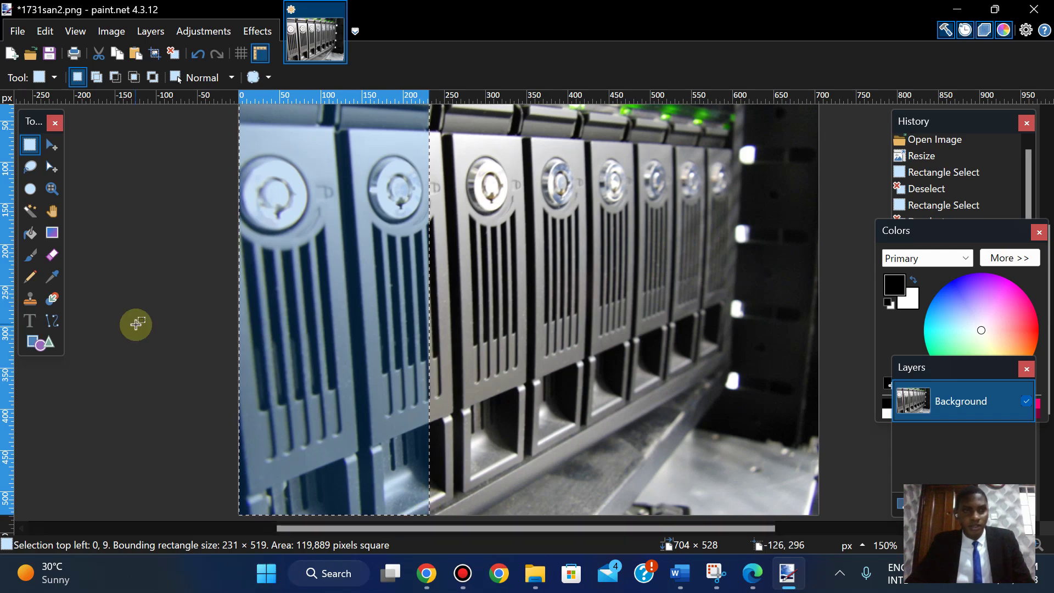
left_click(110, 31)
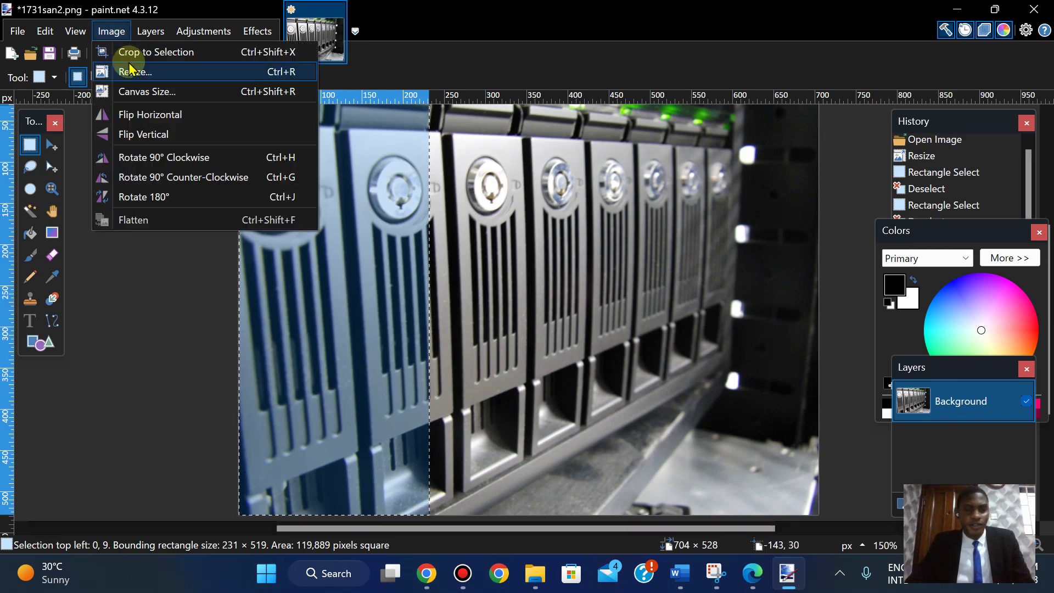
left_click(131, 51)
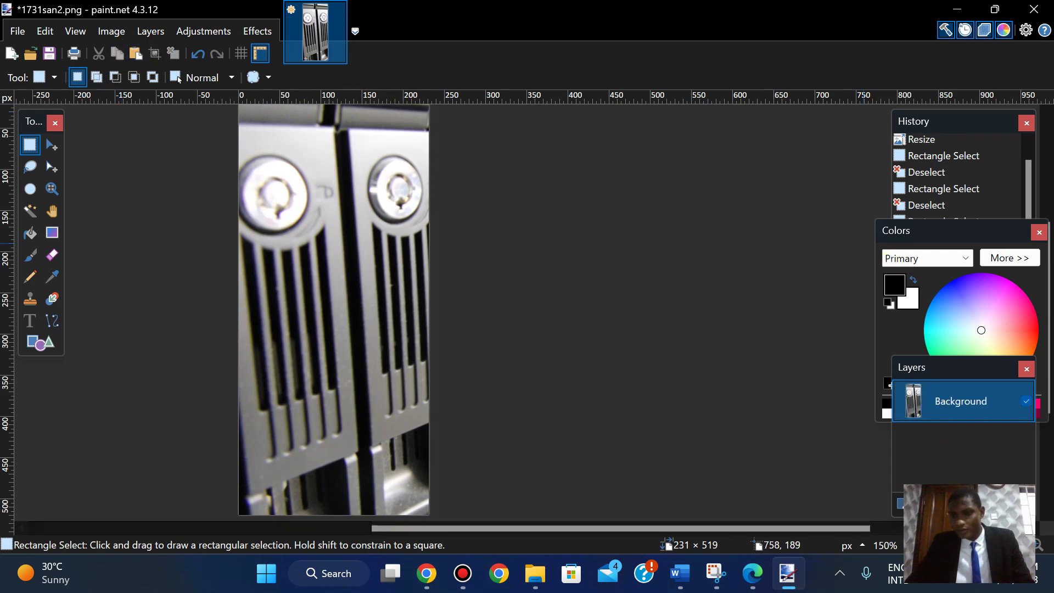
- Zoom back to actual size and check the new 231 × 519 dimensions in Resize
key("ctrl+minus")
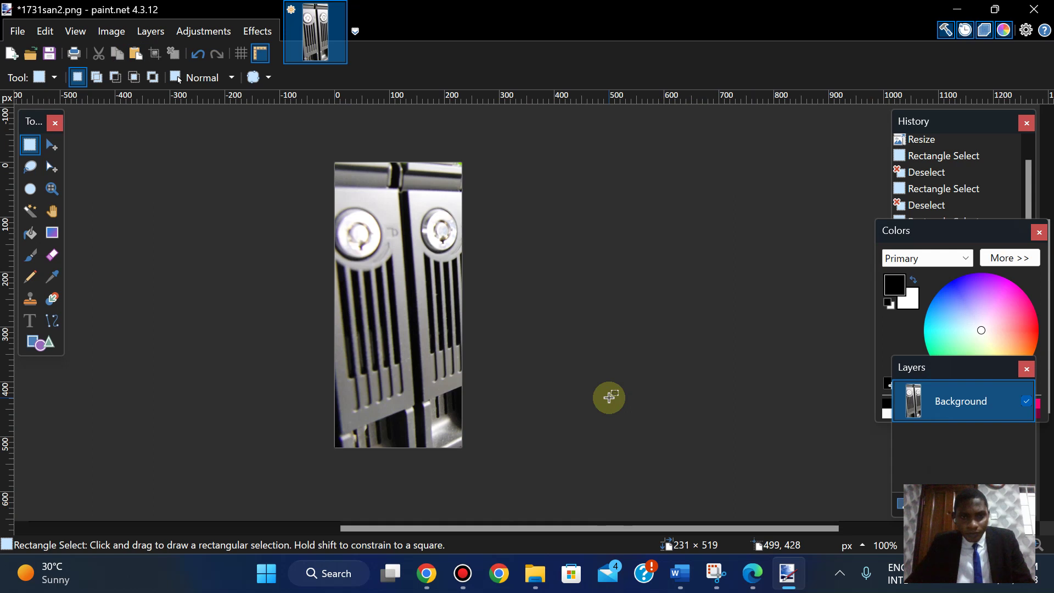
left_click(112, 32)
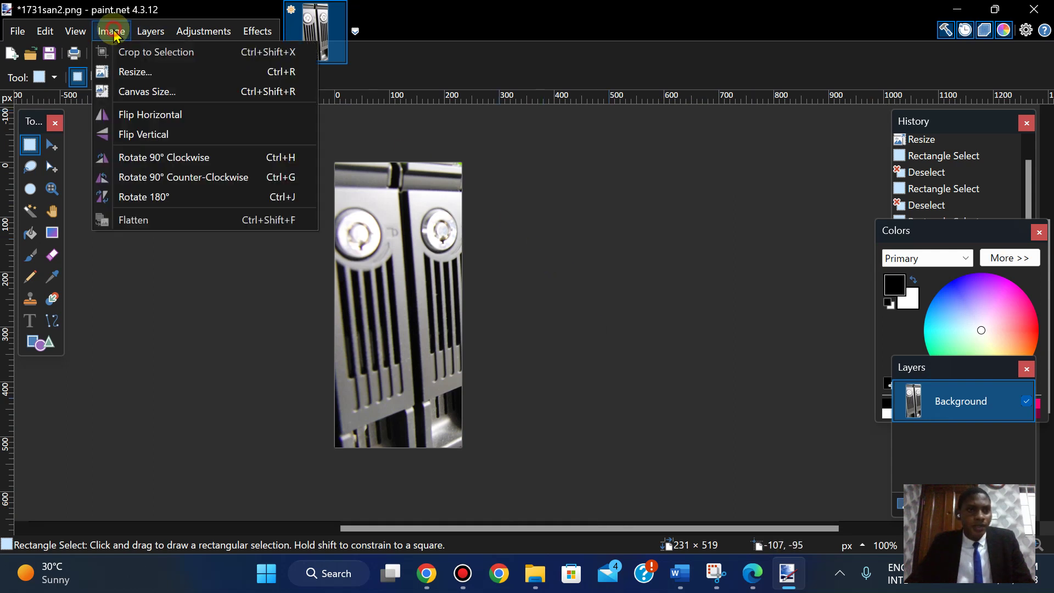
left_click(138, 72)
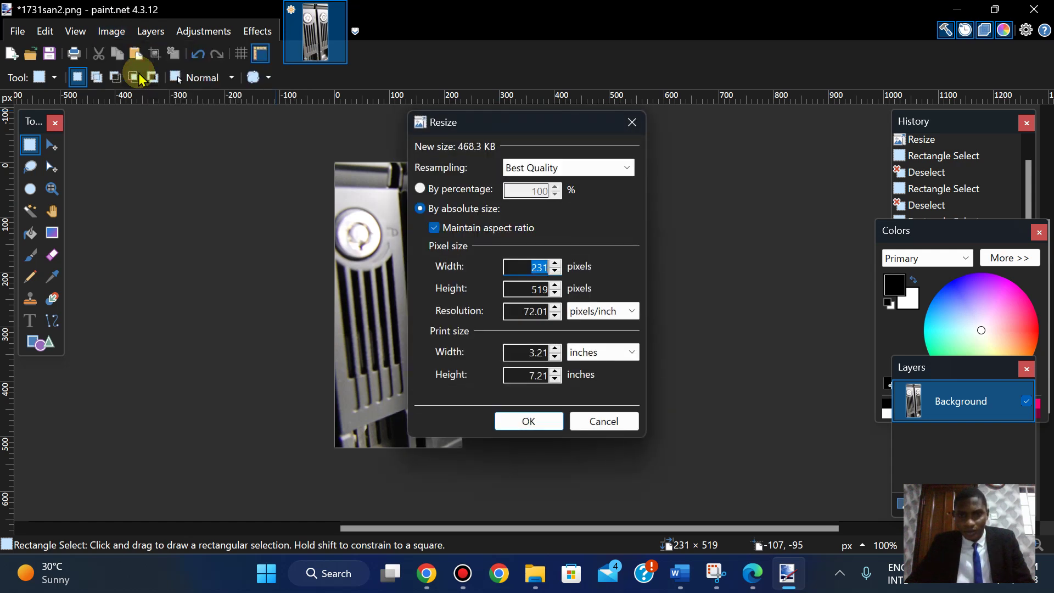
left_click(632, 122)
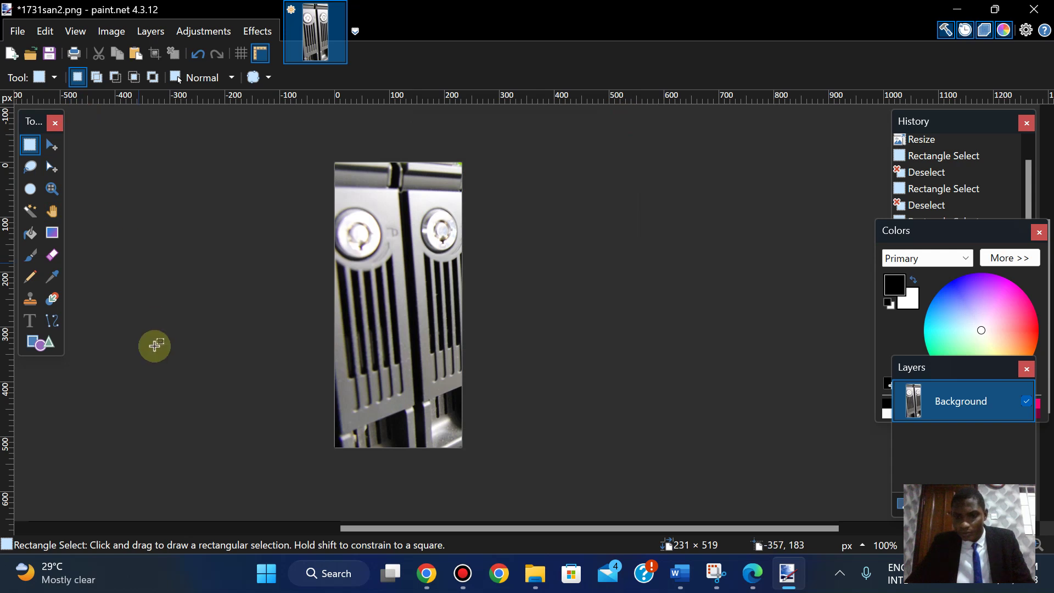
- Undo the 231 × 519 crop and a stray pixel move, restoring the full 704 × 528 photo
left_click(52, 145)
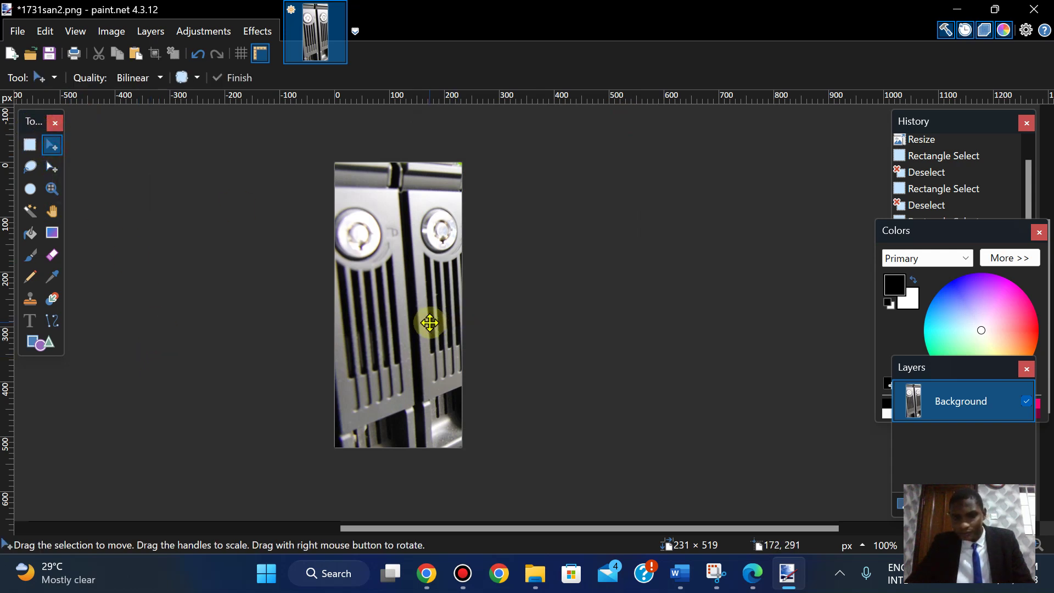
key("ctrl+a")
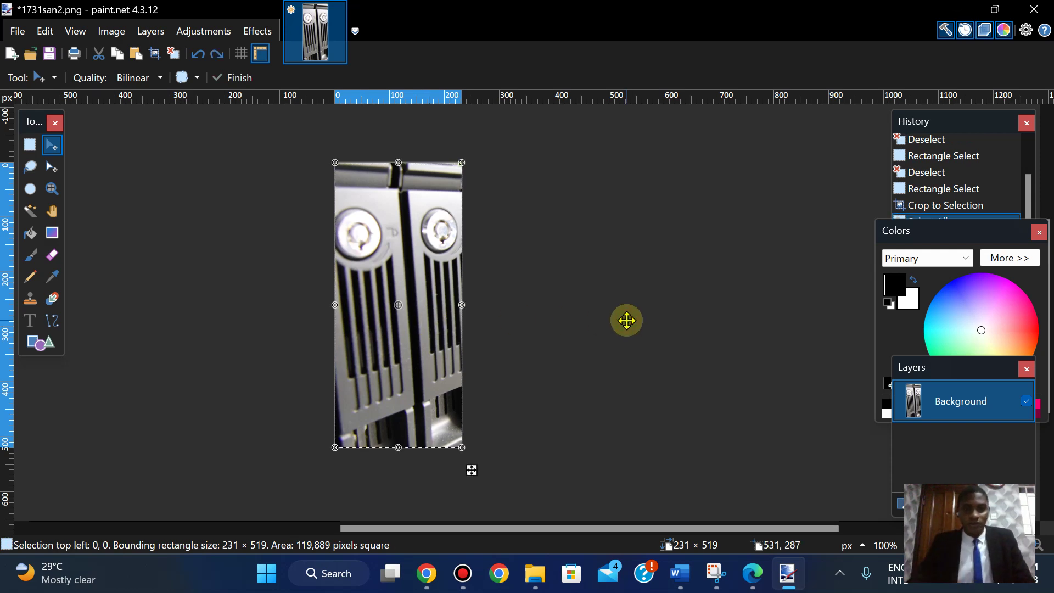
key("ctrl+z")
key("ctrl+z")
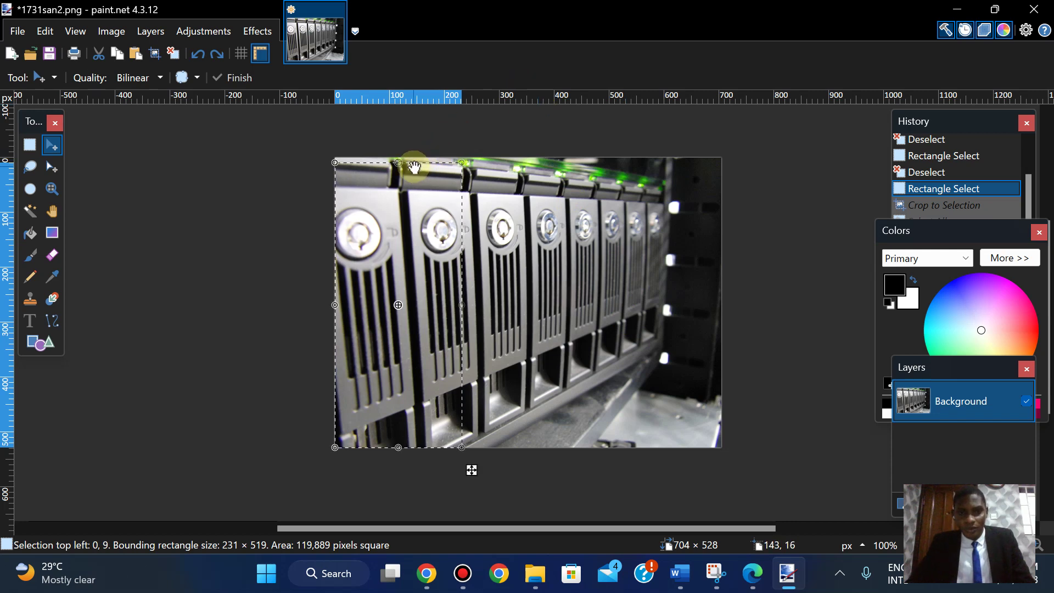
left_click_drag(410, 184, 412, 181)
key("ctrl+z")
key("ctrl+d")
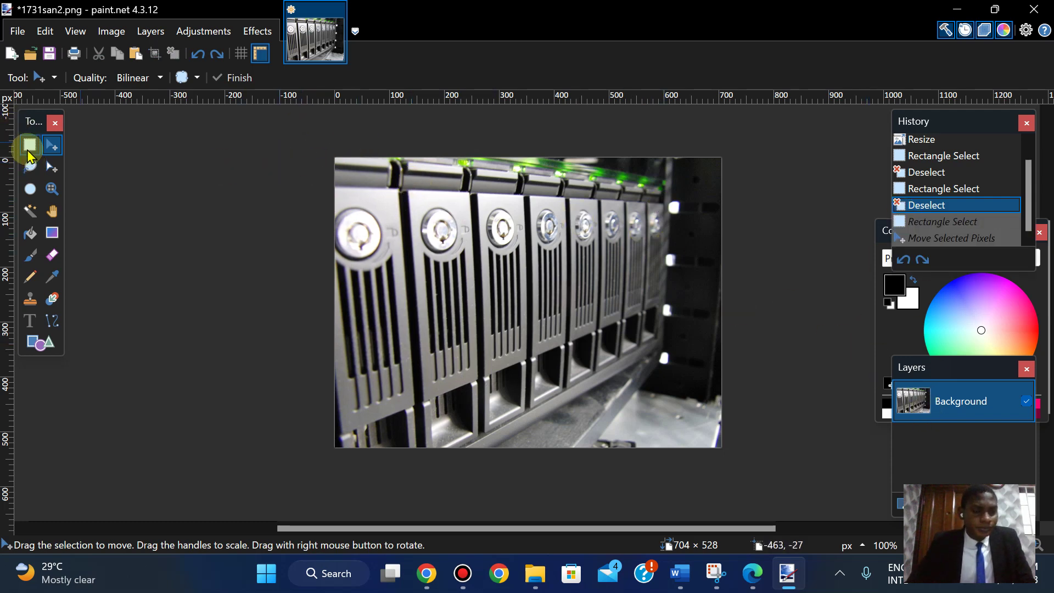
- Drag out a 231 × 528 selection along the image's left edge from the top-left corner
left_click(28, 154)
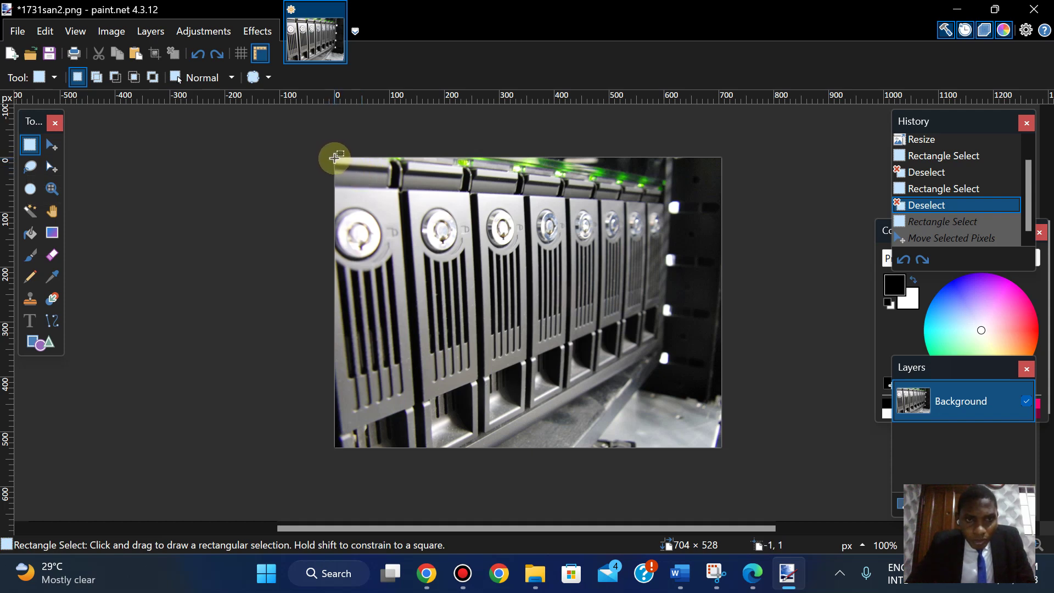
left_click_drag(335, 158, 462, 208)
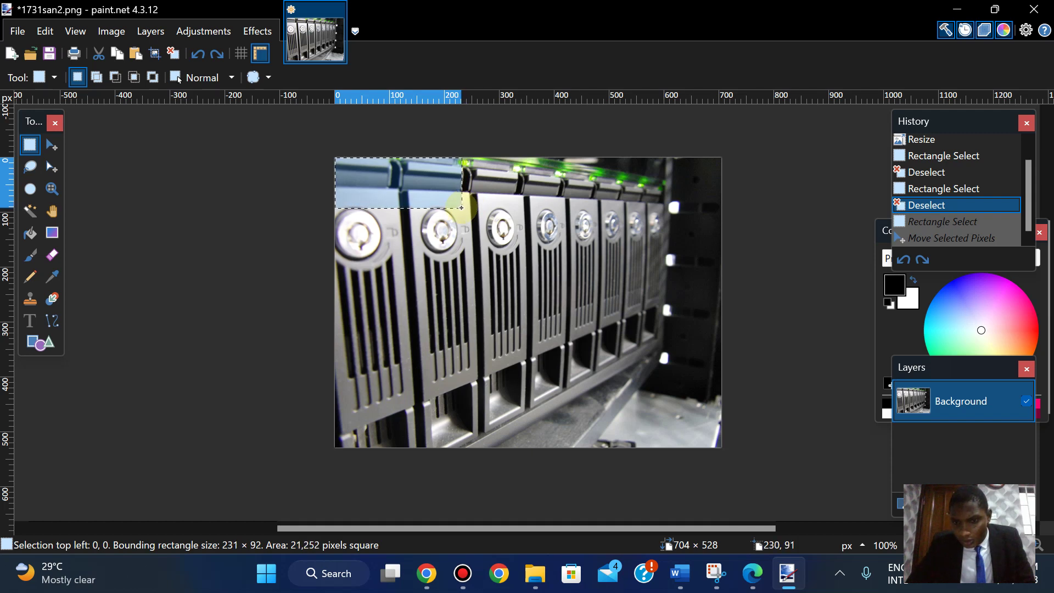
left_click_drag(462, 207, 457, 447)
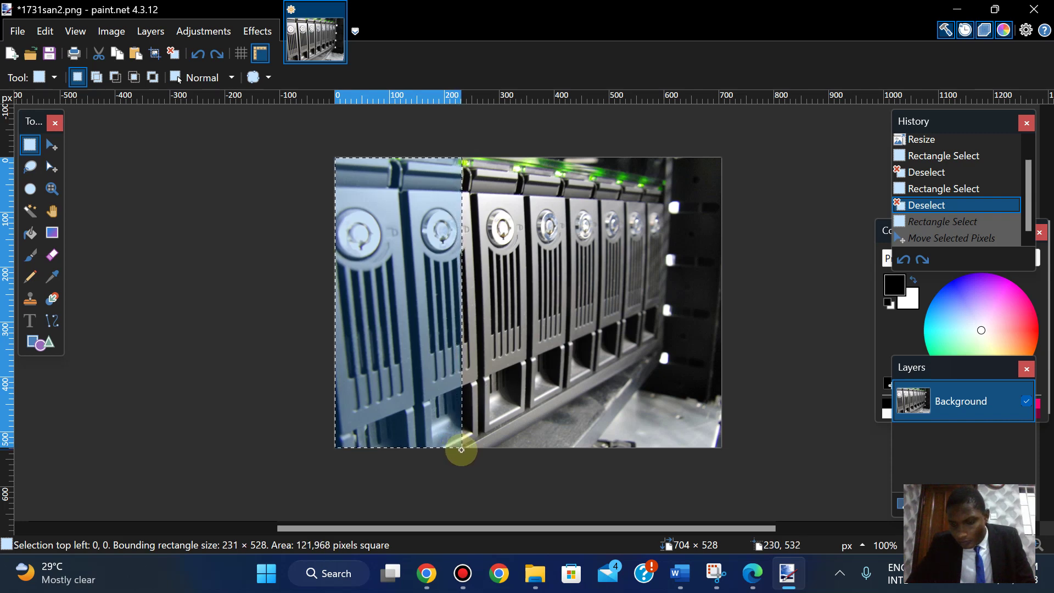
left_click_drag(460, 449, 461, 447)
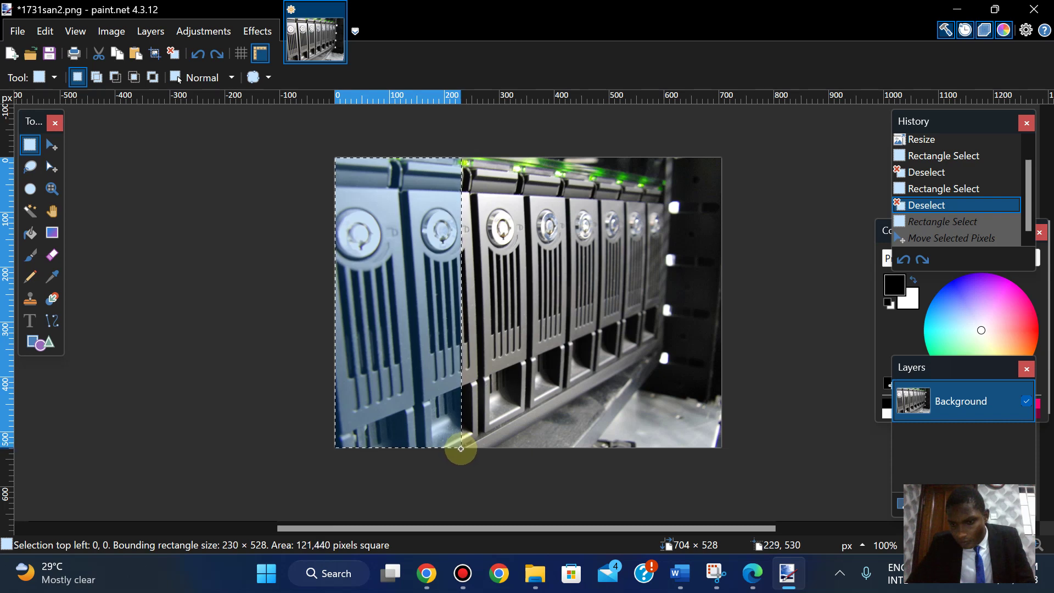
left_click_drag(460, 449, 462, 450)
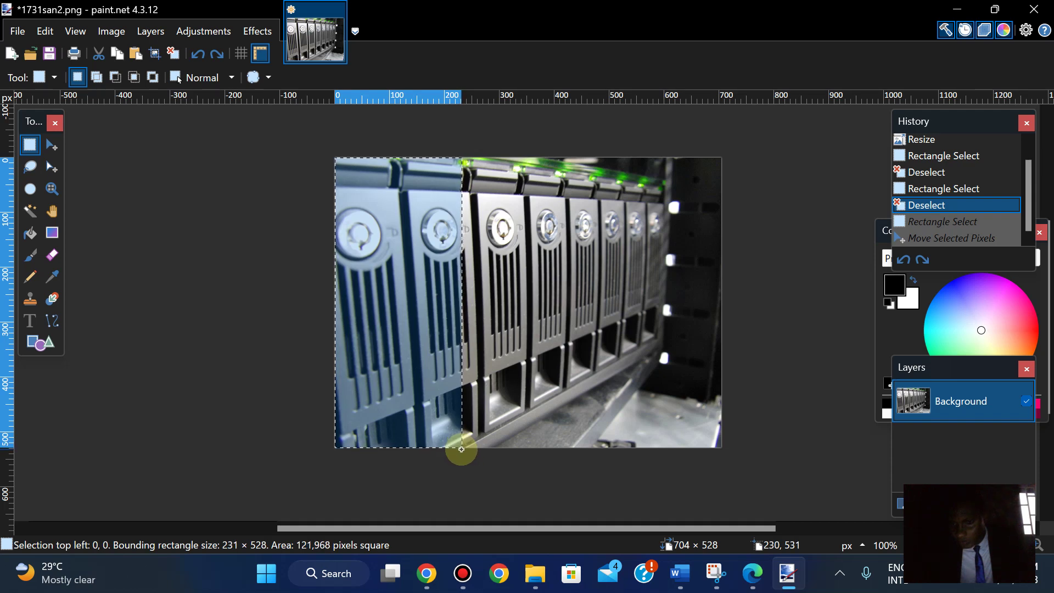
left_click_drag(461, 449, 461, 448)
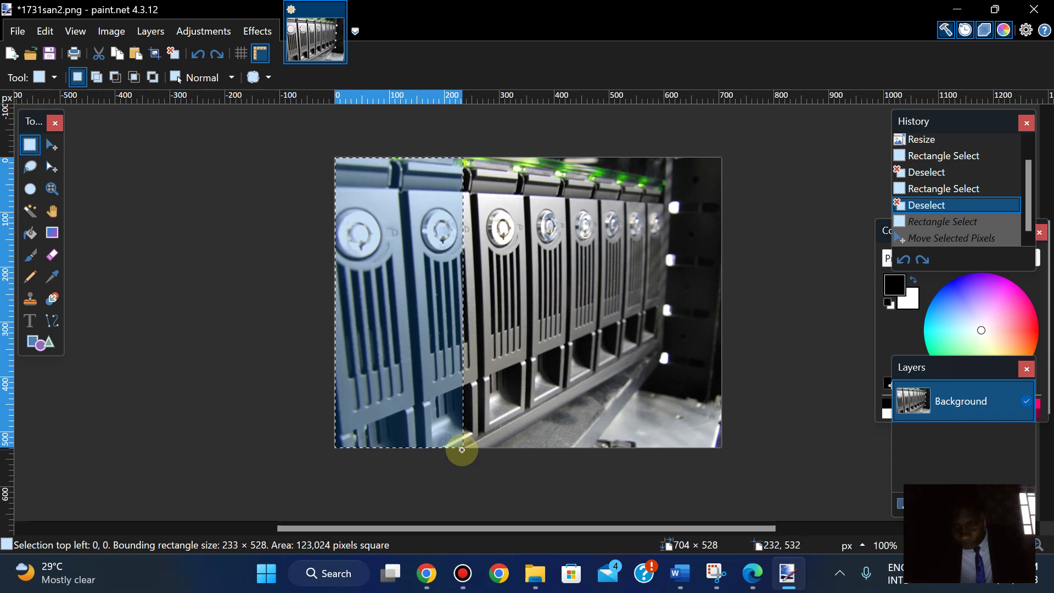
left_click_drag(462, 449, 459, 443)
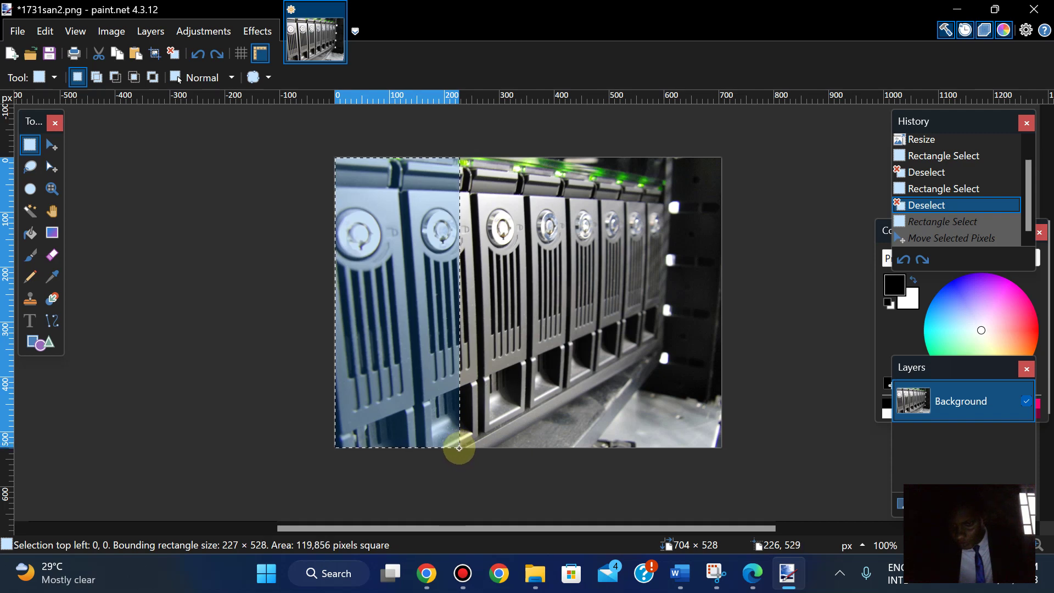
left_click_drag(459, 447, 460, 448)
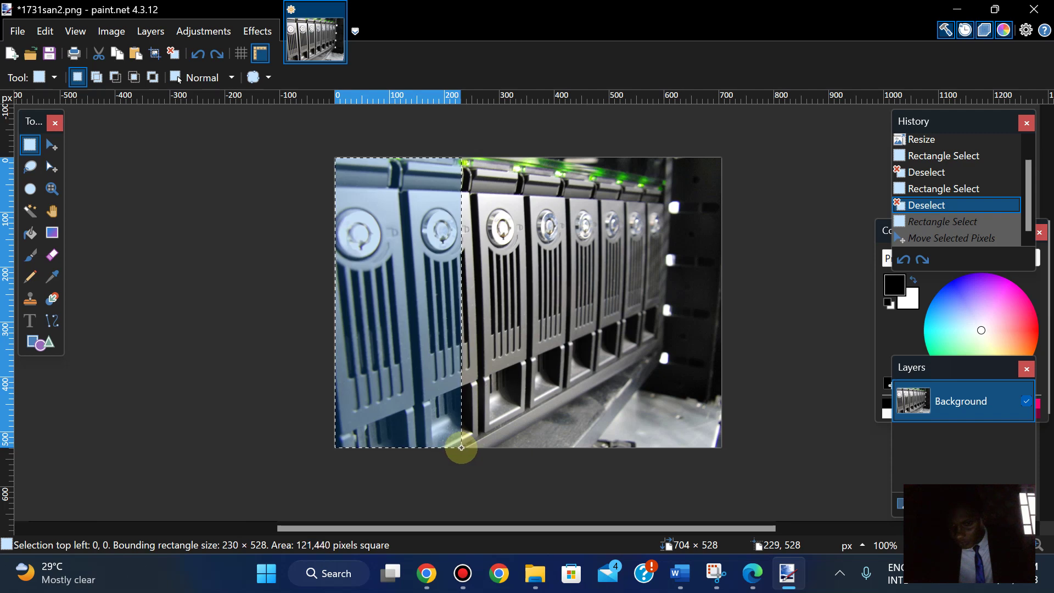
left_click_drag(461, 447, 462, 448)
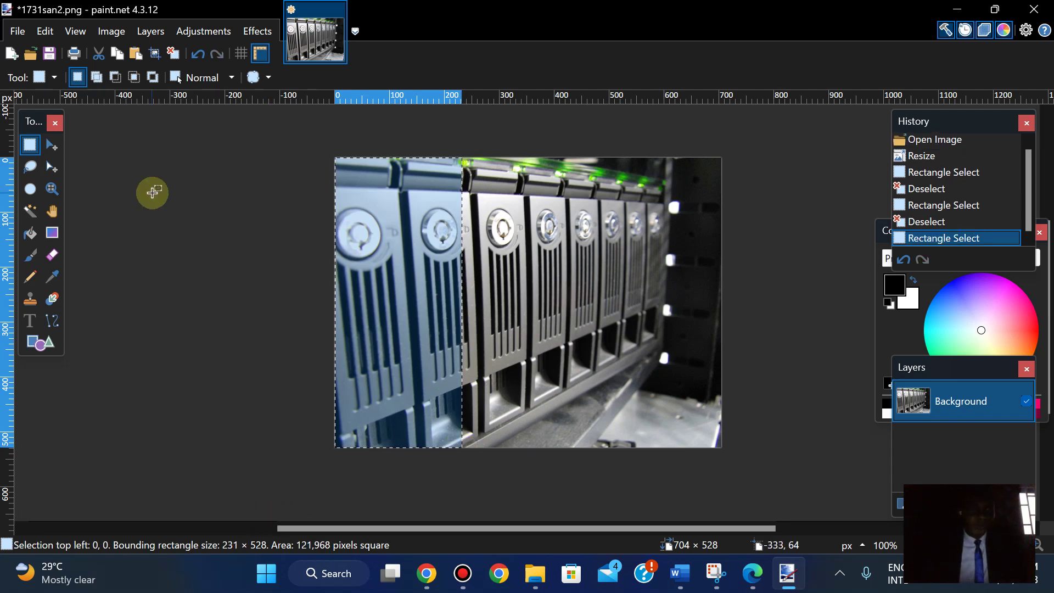
- Attempt Crop to Selection, then undo the accidental Select All and pixel move
left_click(56, 149)
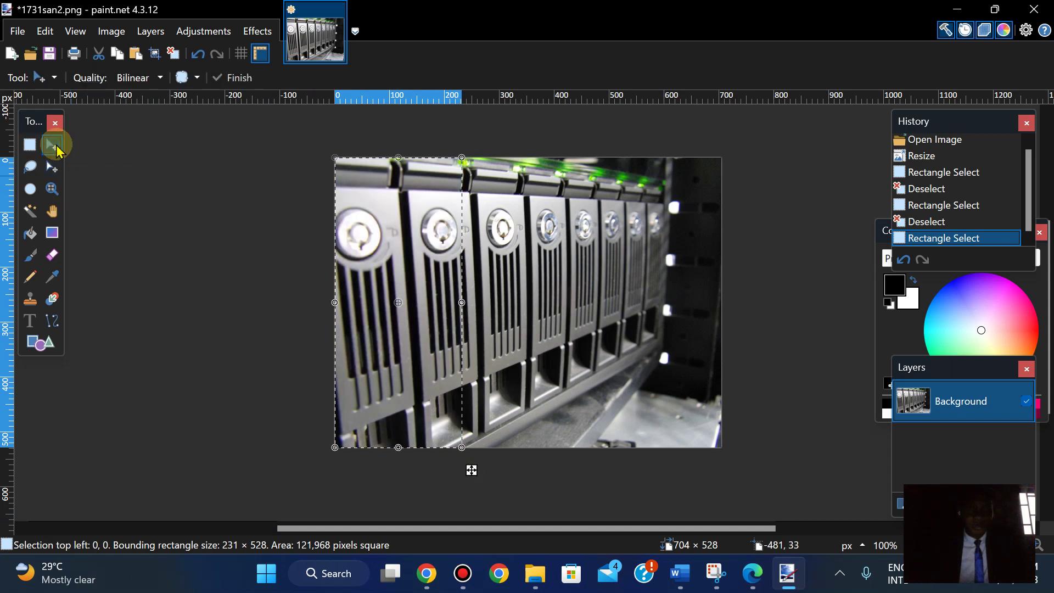
left_click(111, 30)
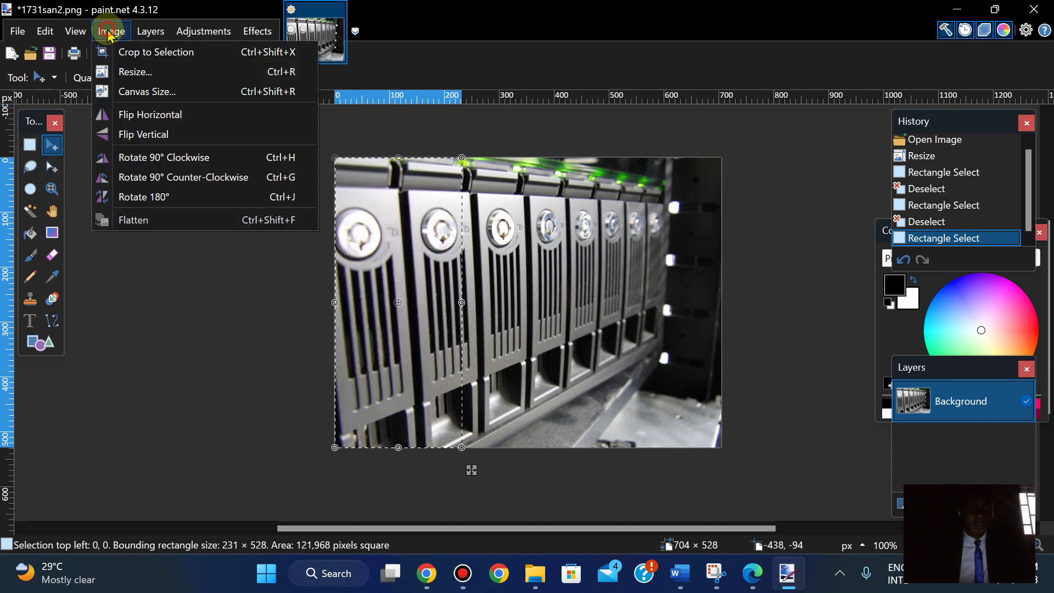
left_click(130, 55)
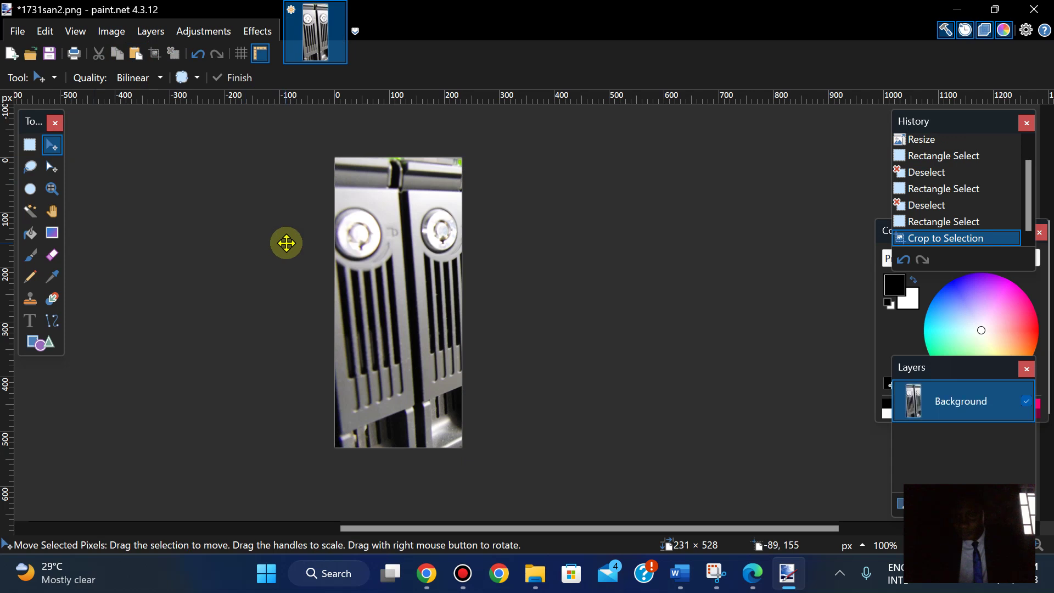
key("ctrl+a")
left_click(398, 389)
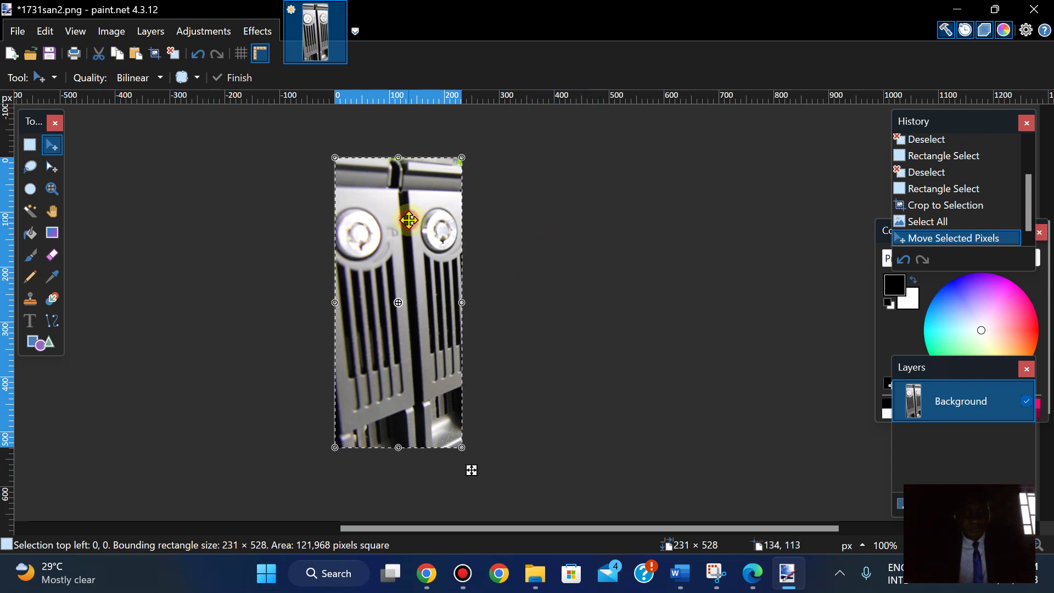
key("ctrl+z")
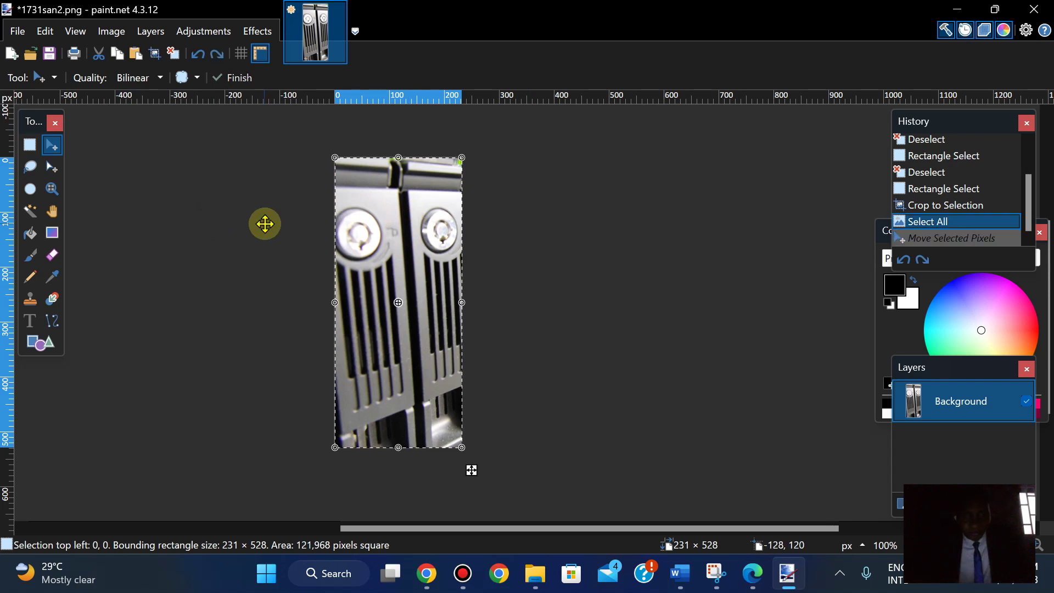
key("ctrl+z")
key("ctrl+z")
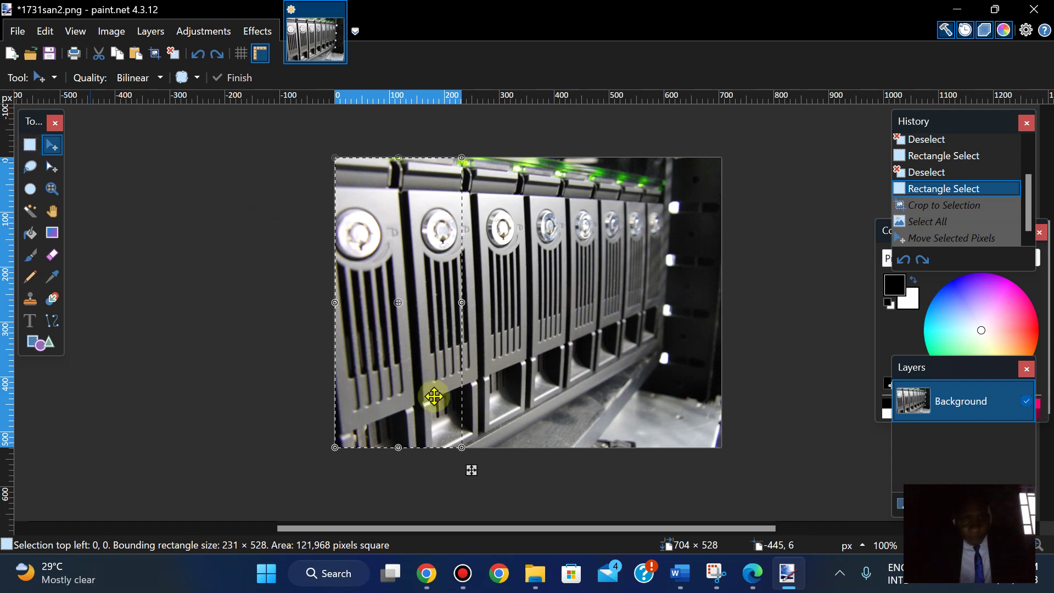
- Reselect the left strip and crop the image to 231 × 528
left_click(30, 145)
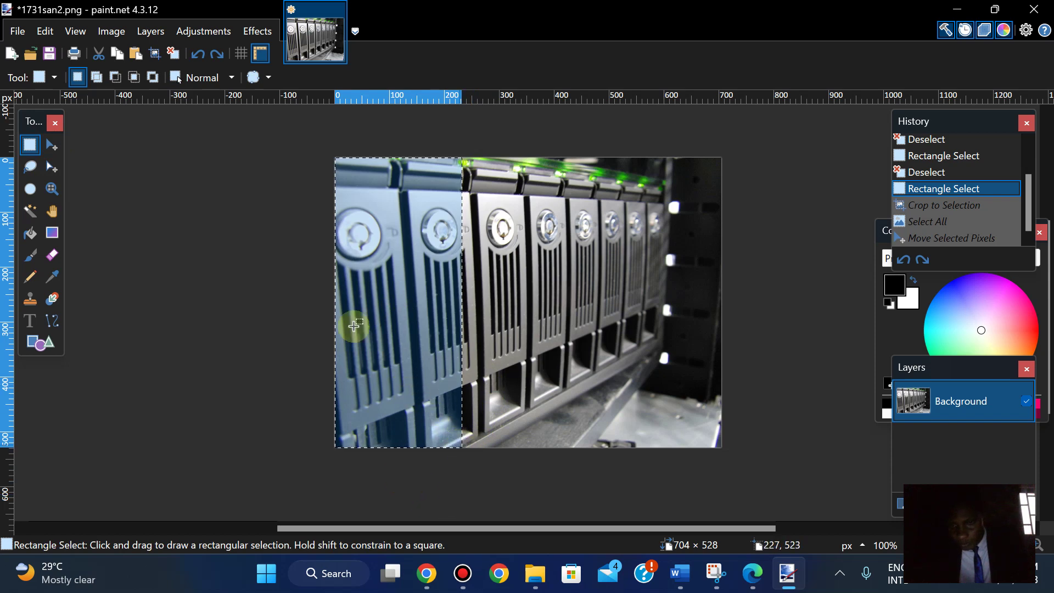
left_click(111, 32)
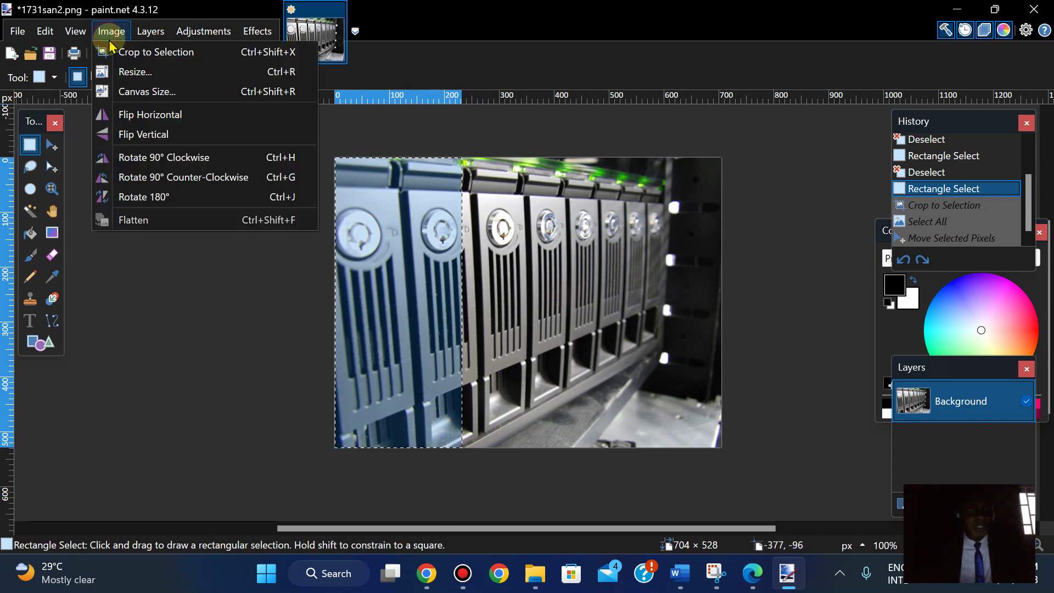
left_click(120, 55)
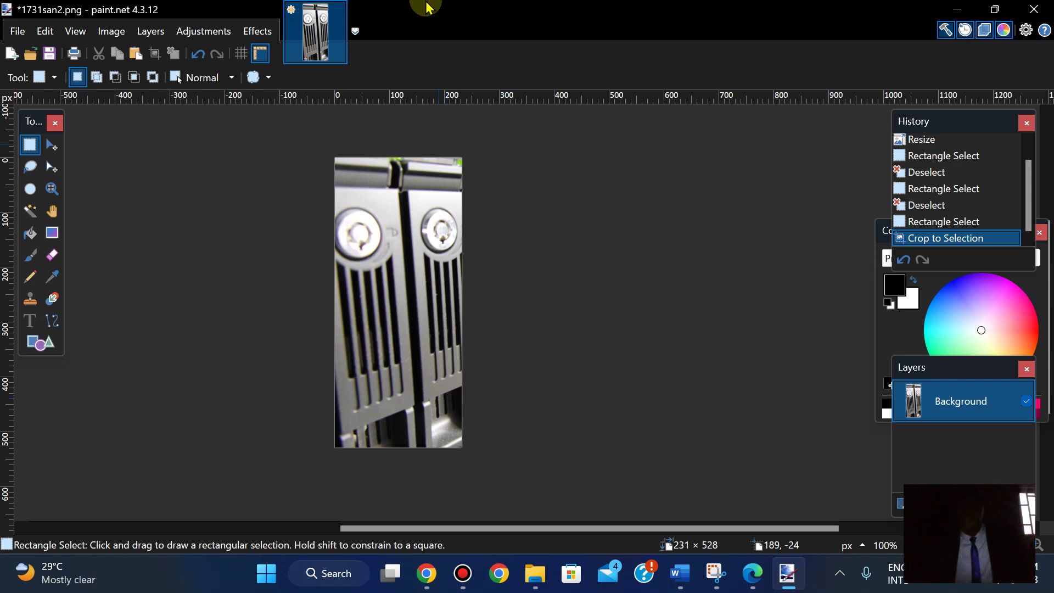
mouse_move(428, 7)
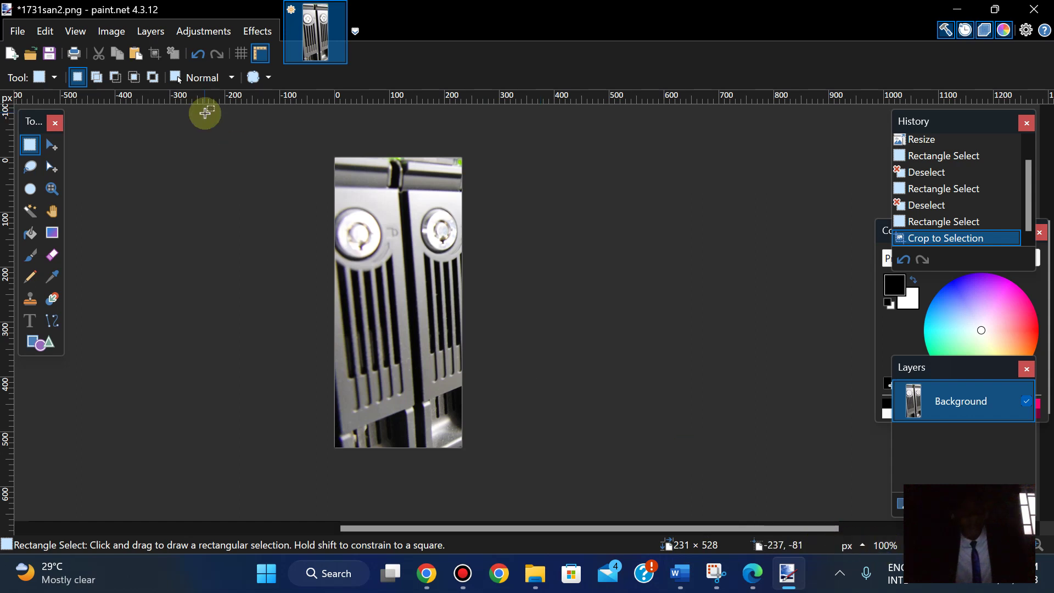
left_click(111, 34)
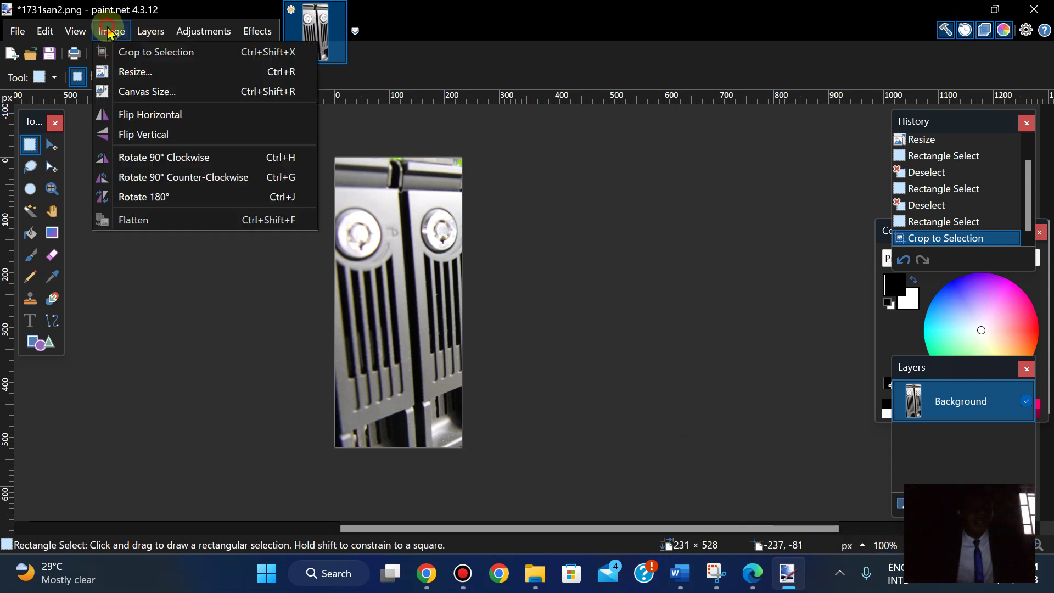
left_click(135, 72)
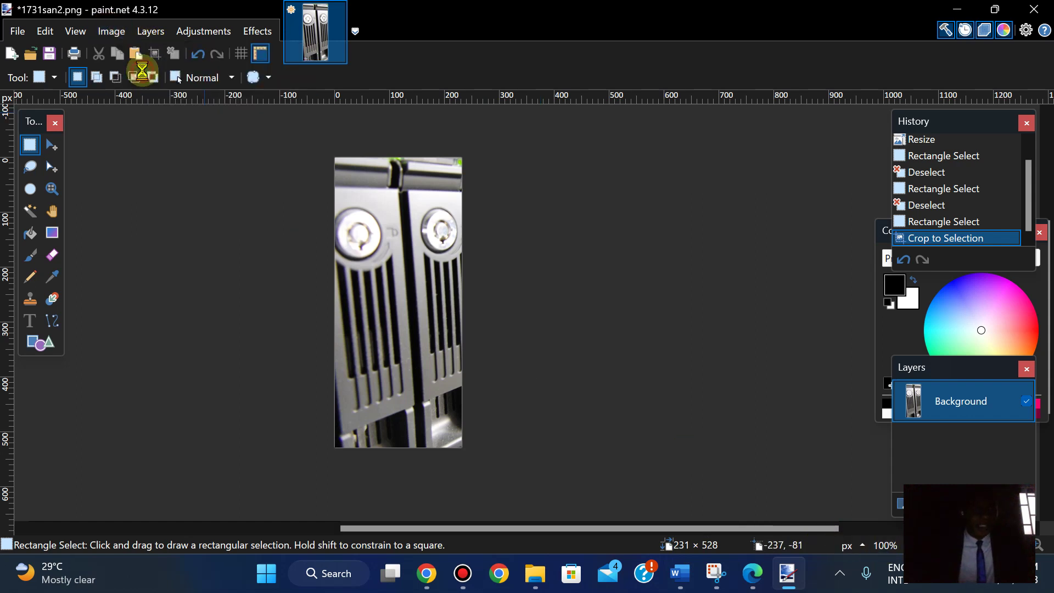
left_click(556, 272)
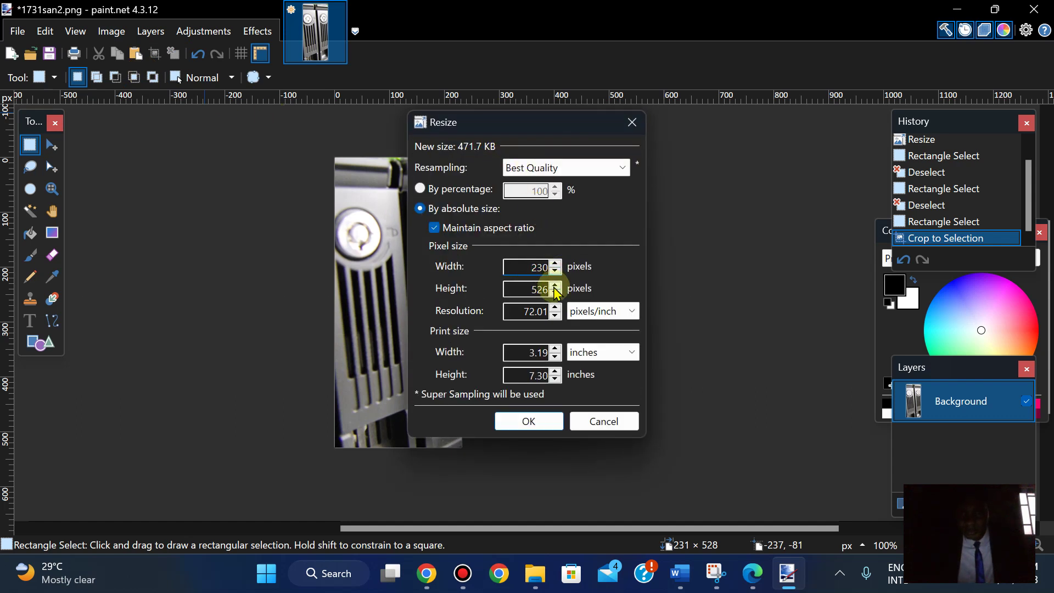
left_click(555, 286)
left_click(555, 286)
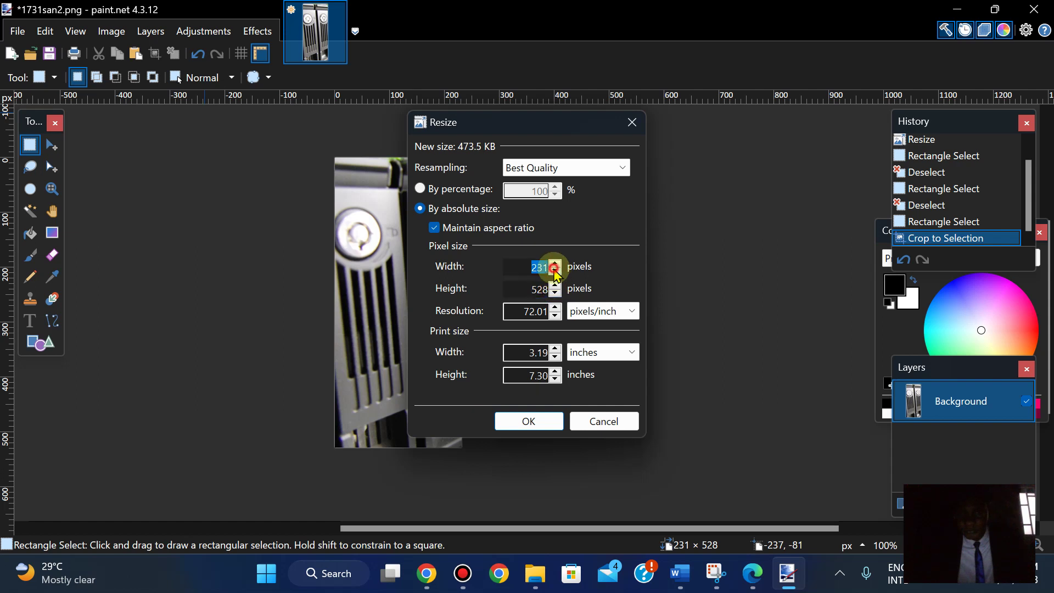
left_click(556, 272)
left_click(555, 285)
left_click(555, 286)
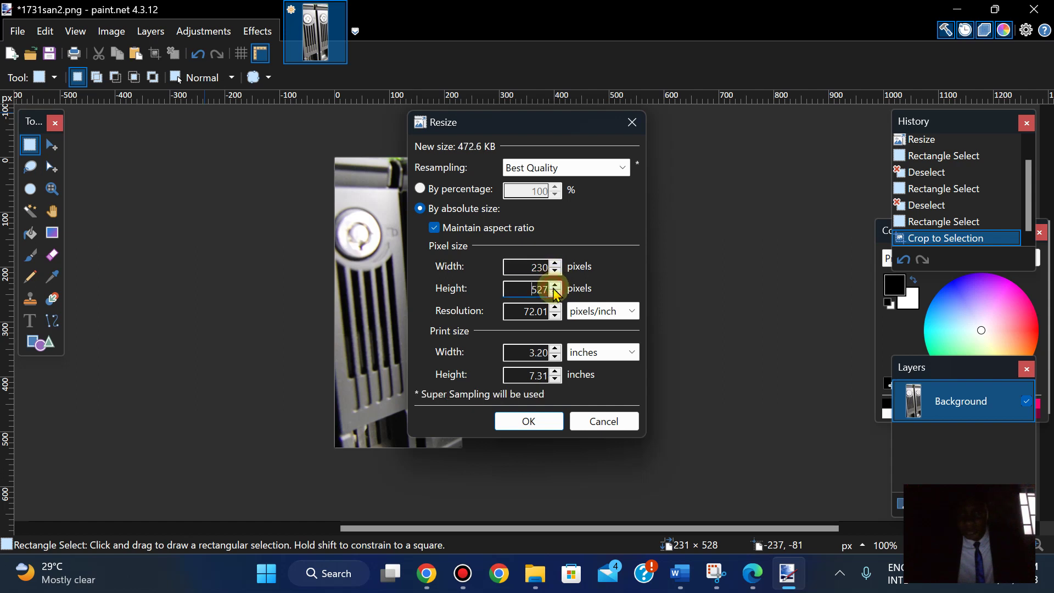
left_click(555, 286)
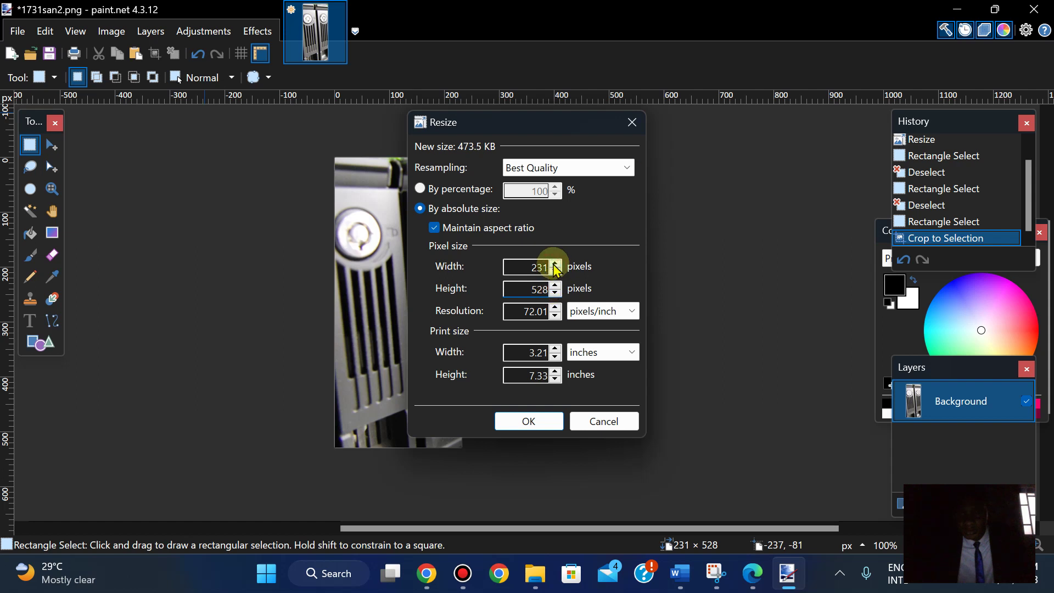
left_click(556, 271)
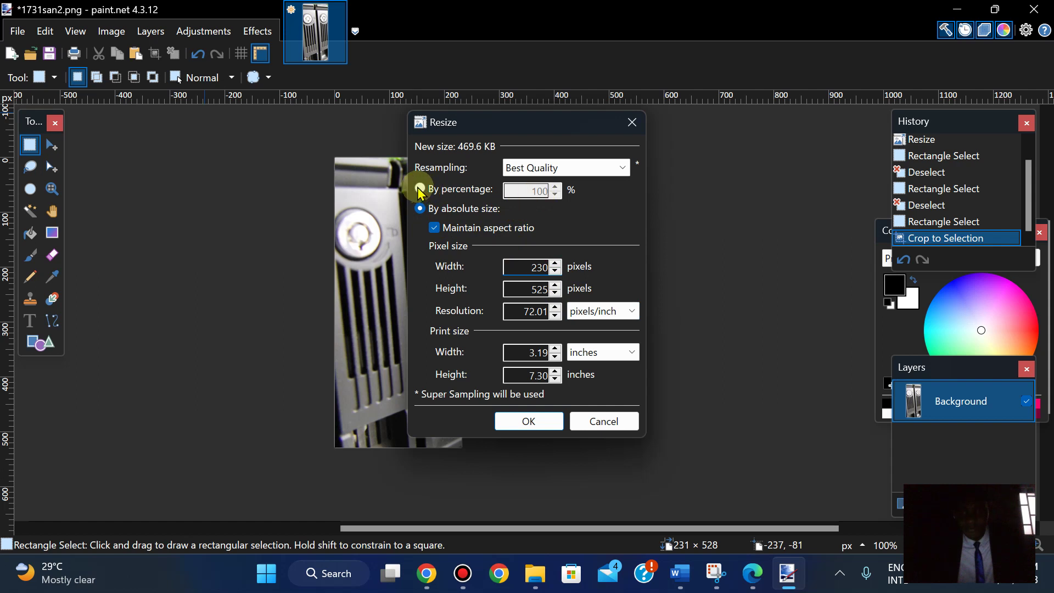
left_click(604, 422)
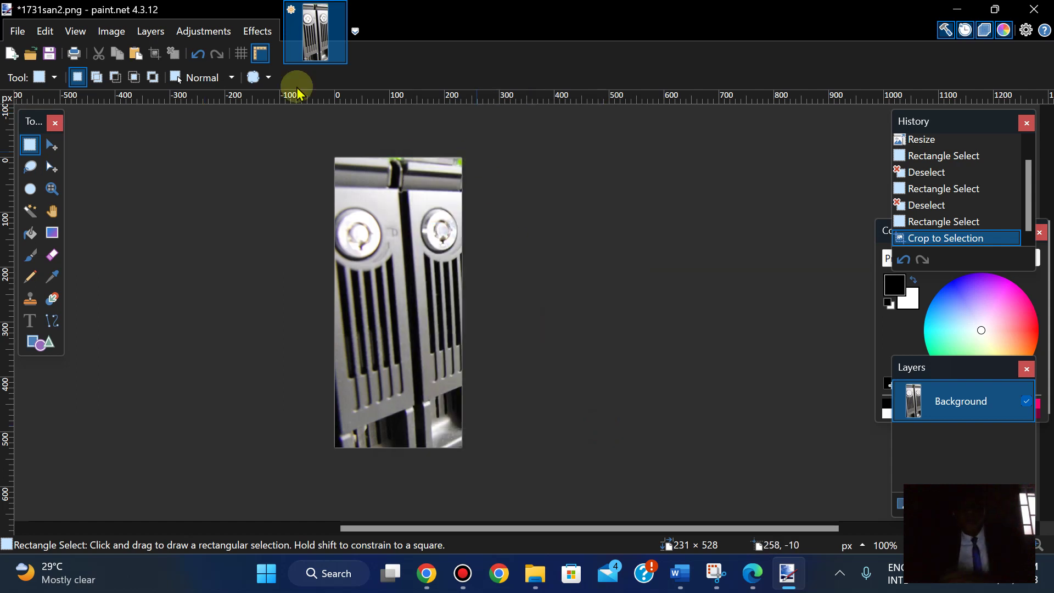
left_click(603, 11)
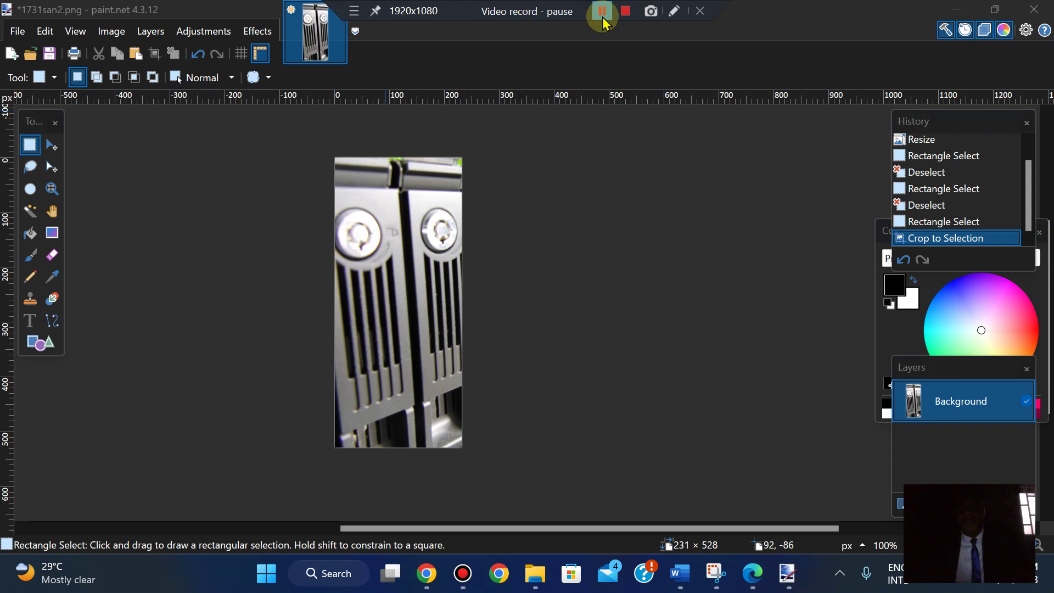
- Select a 230 × 528 strip from the top-left corner and crop the image to it
left_click(602, 11)
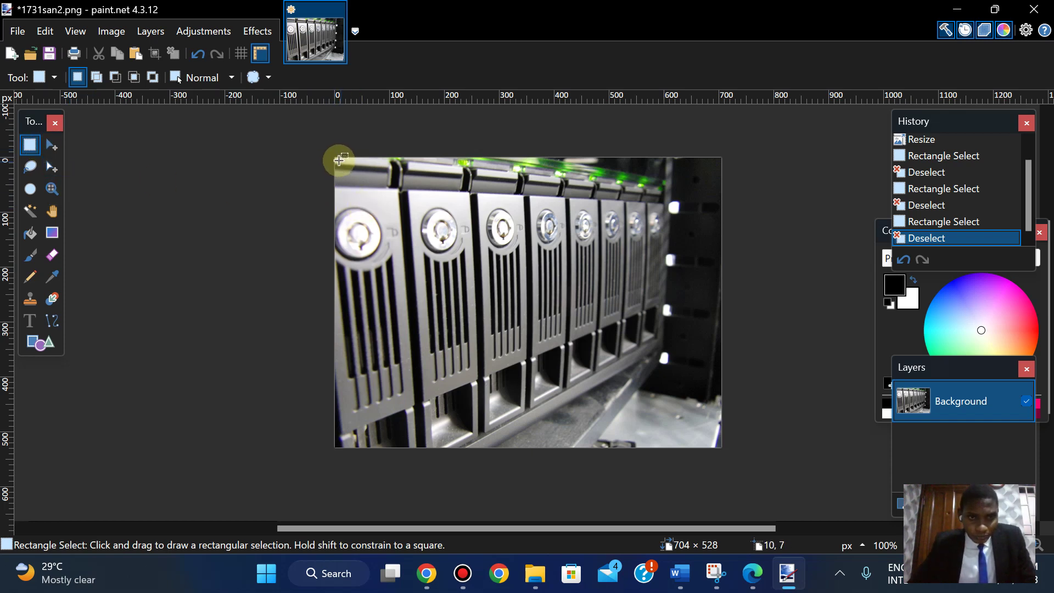
left_click_drag(336, 158, 462, 447)
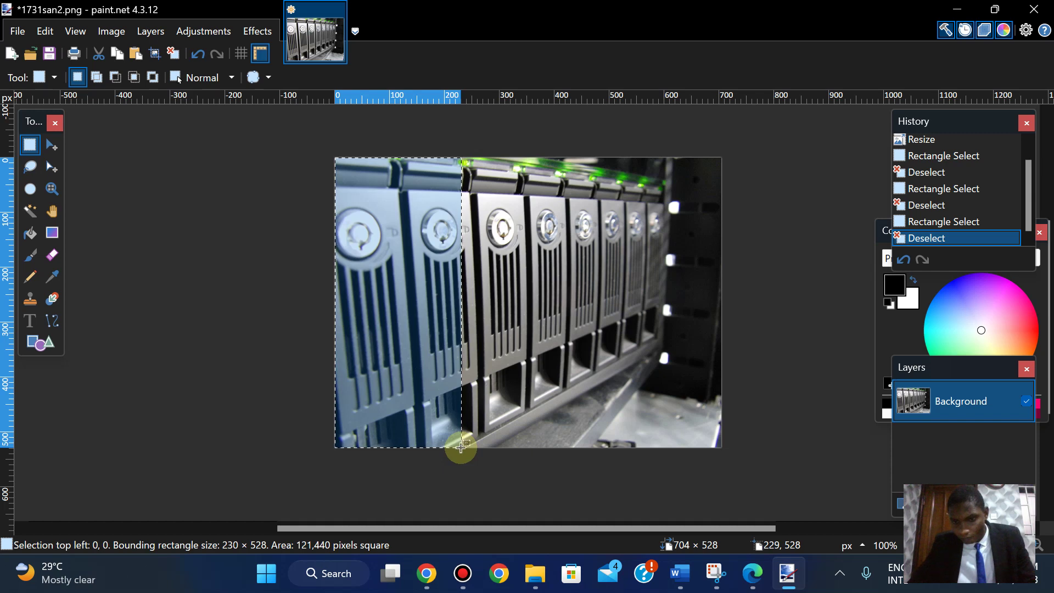
left_click_drag(460, 447, 461, 447)
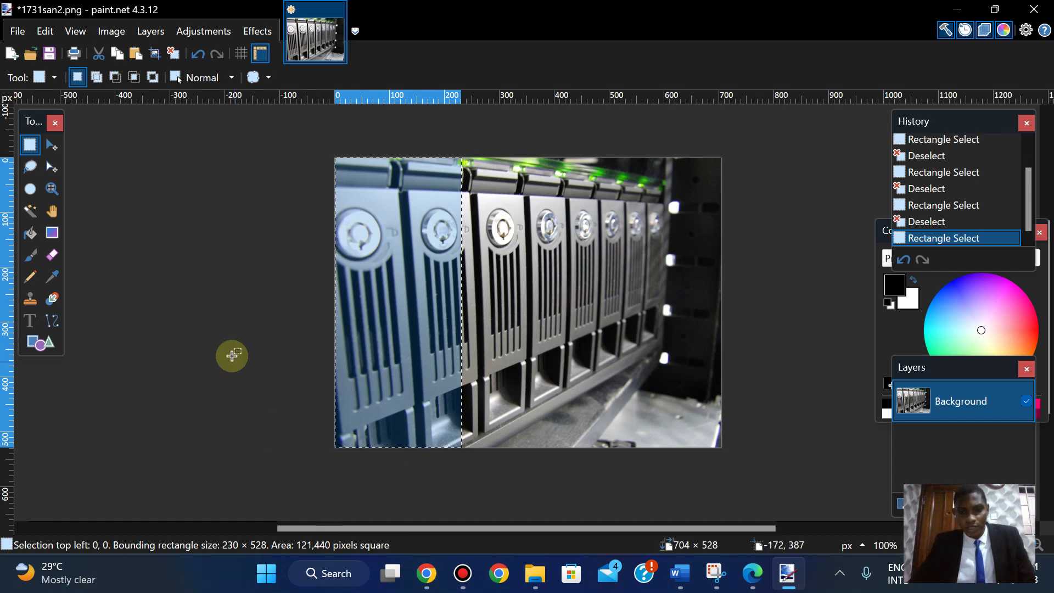
left_click(115, 42)
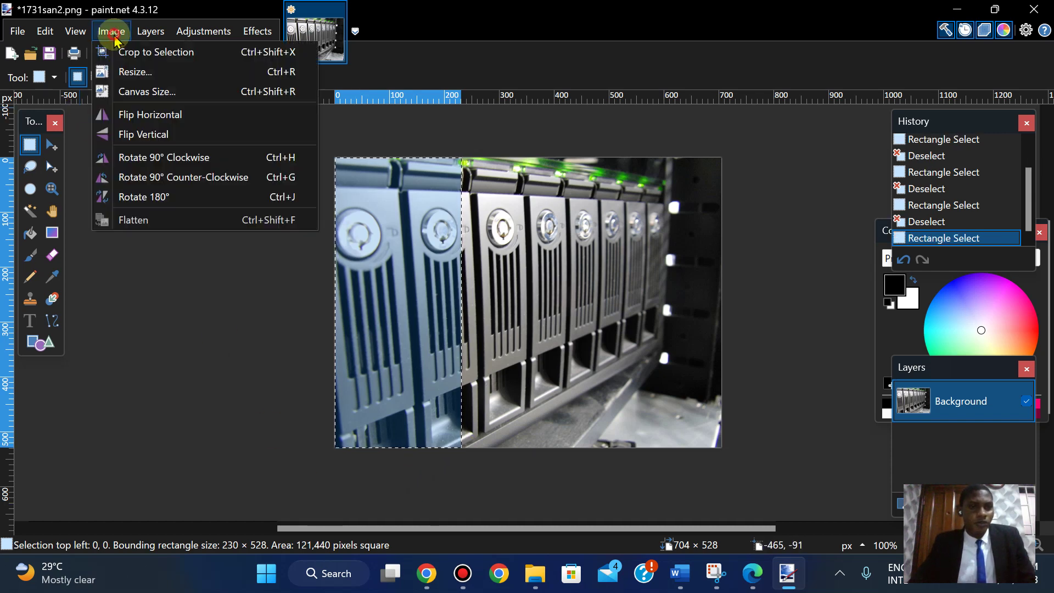
left_click(125, 53)
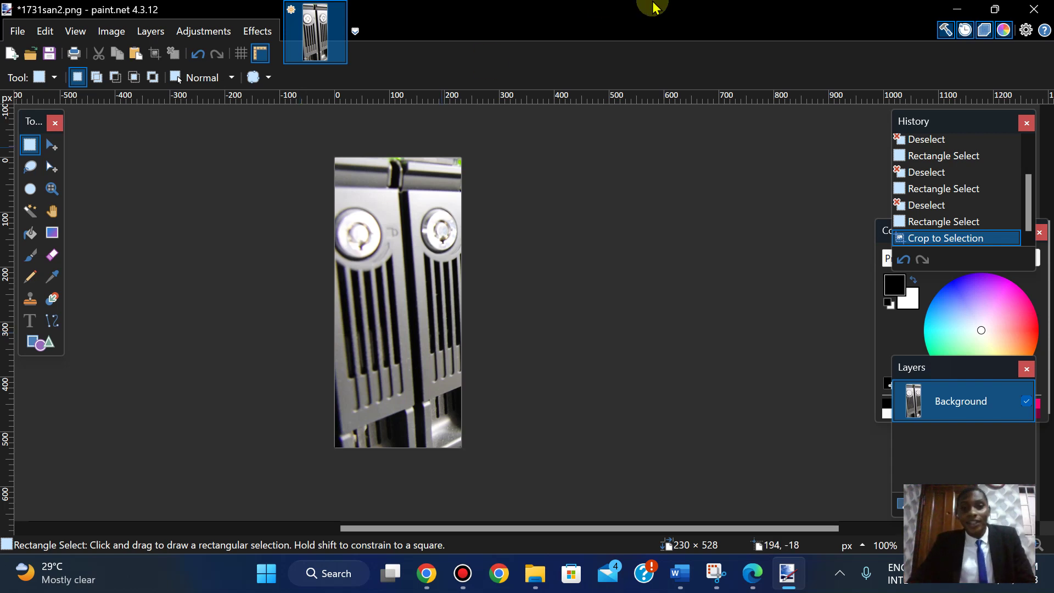
mouse_move(654, 5)
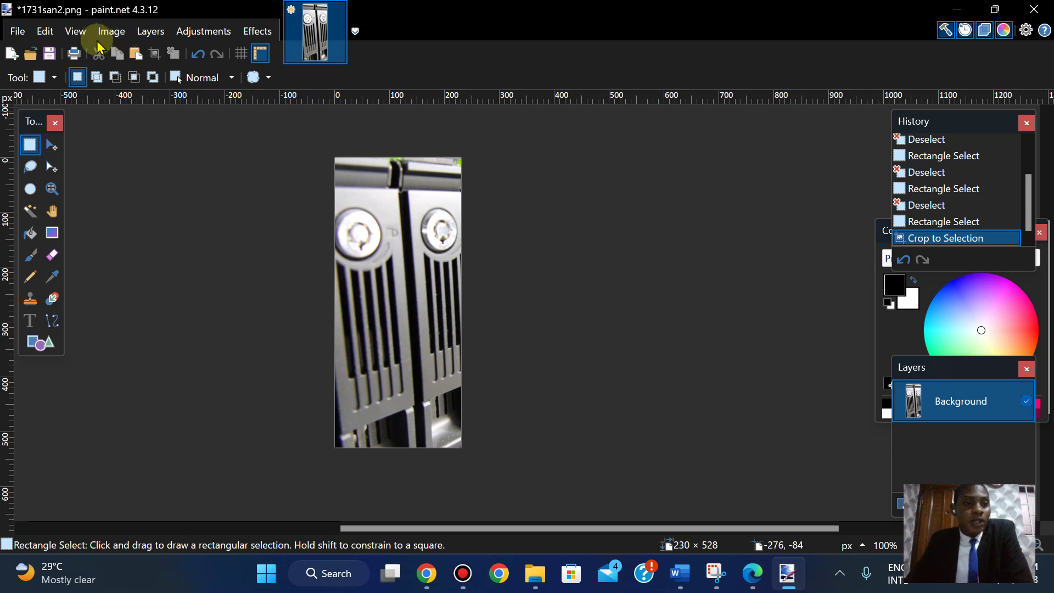
left_click(757, 576)
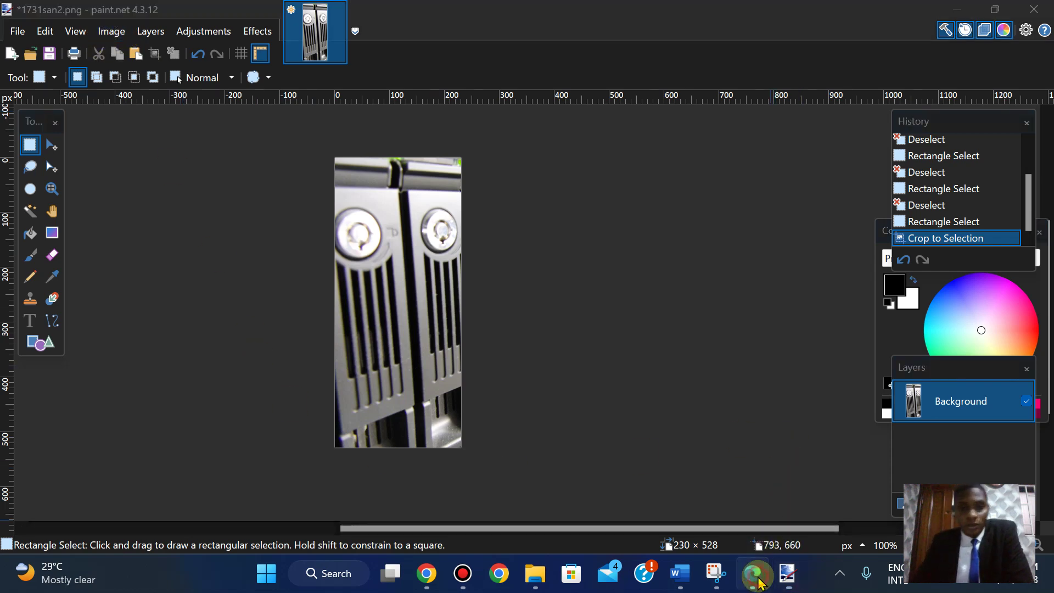
- Scroll to the image-saving instruction and select the filename 1731san3
key("Down")
key("Down")
key("Down")
key("Down")
key("Down")
key("Down")
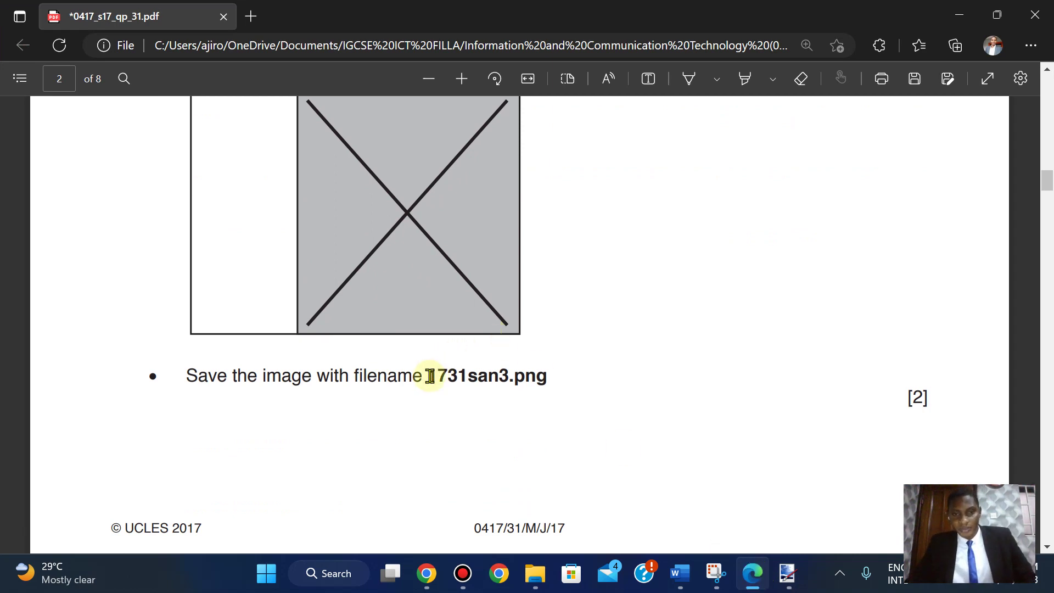
left_click_drag(432, 376, 508, 380)
- Save the cropped image as 1731san3.png in html_1731, accepting the PNG settings
left_click(534, 239)
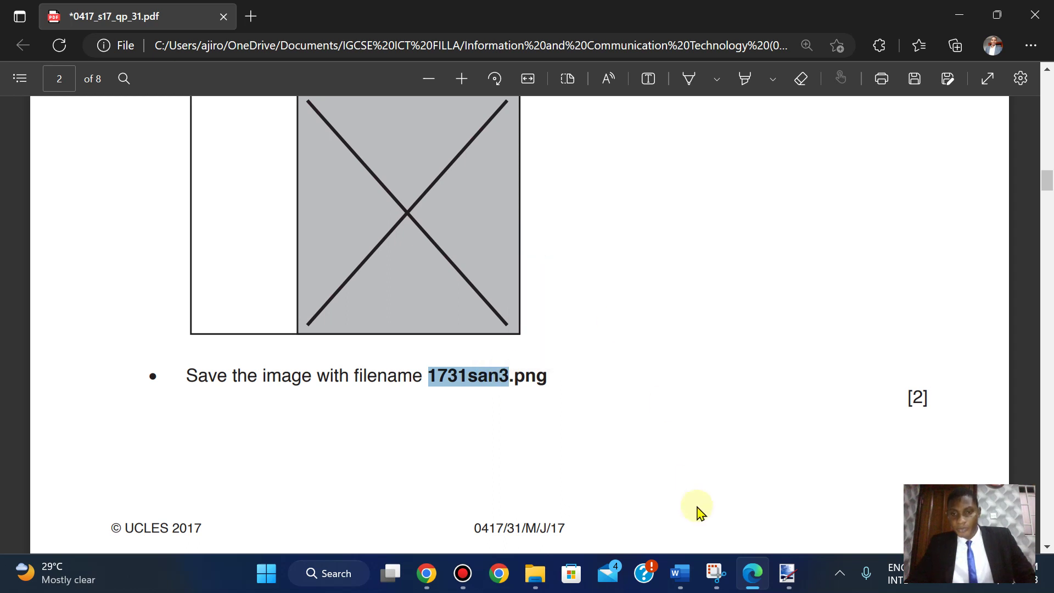
left_click(788, 573)
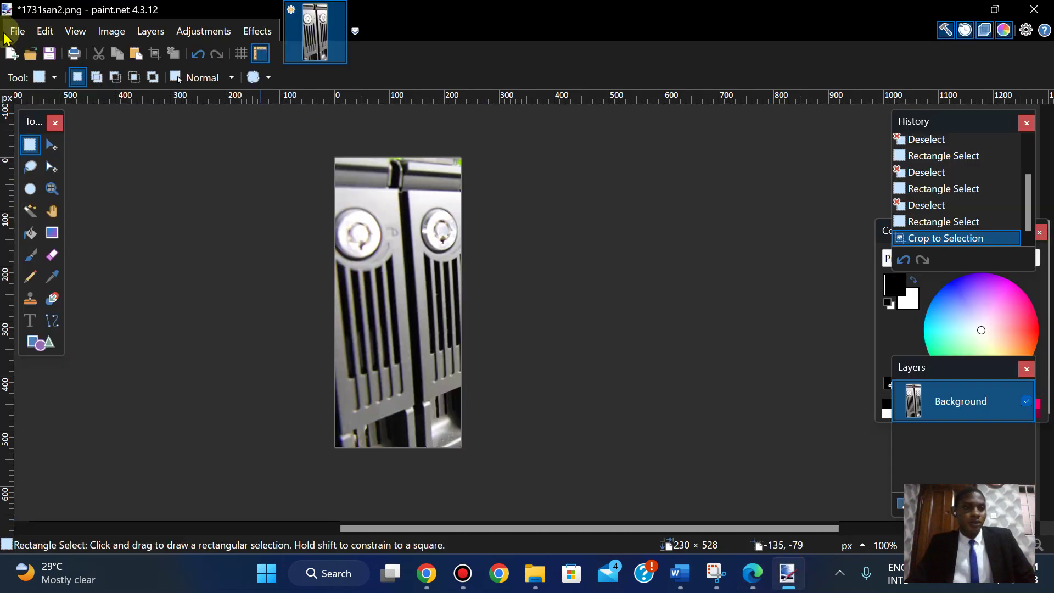
left_click(13, 32)
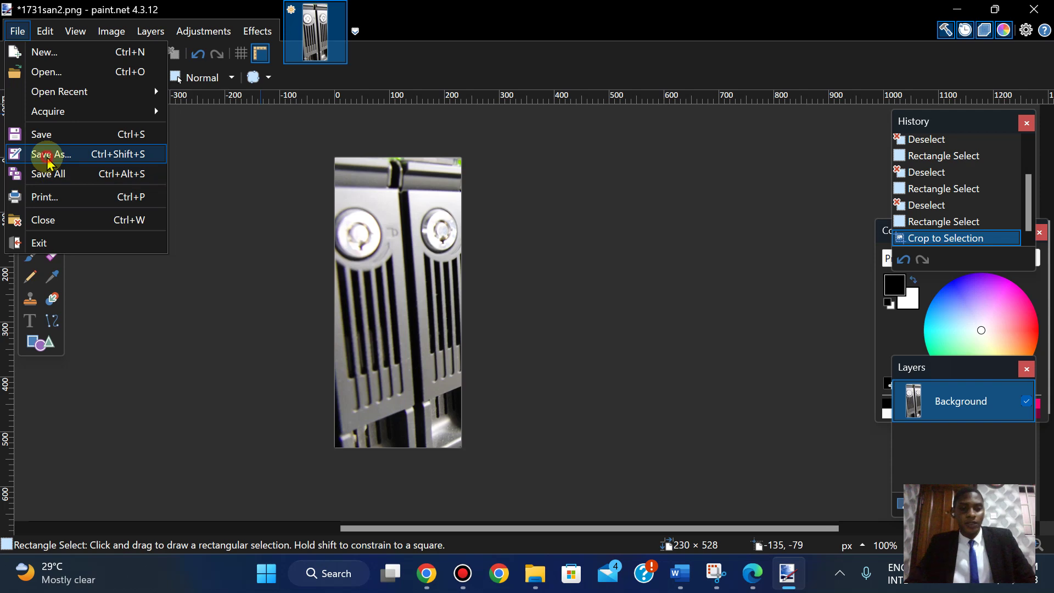
left_click(40, 154)
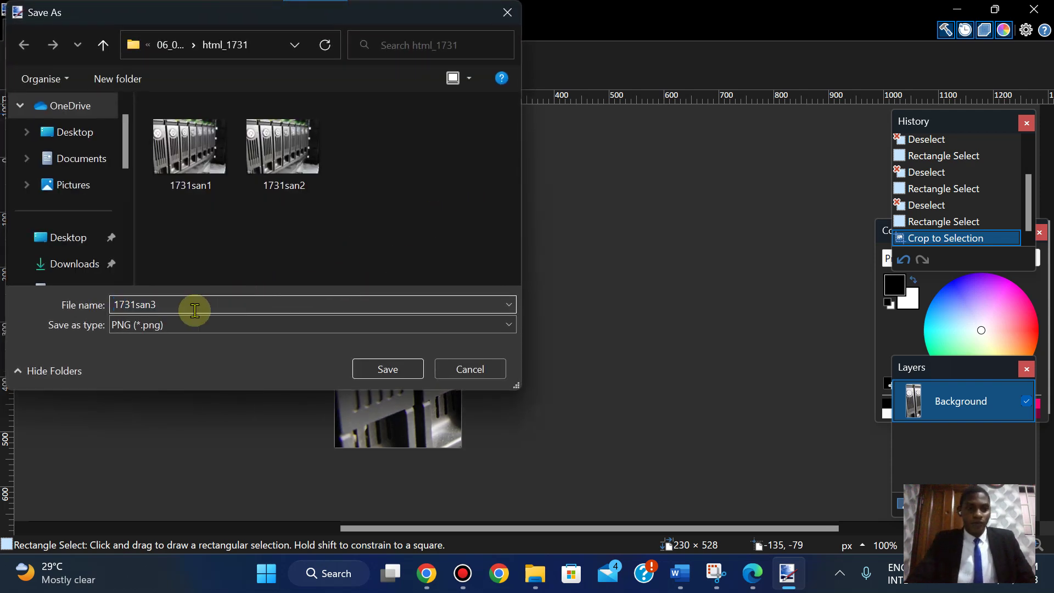
left_click(385, 369)
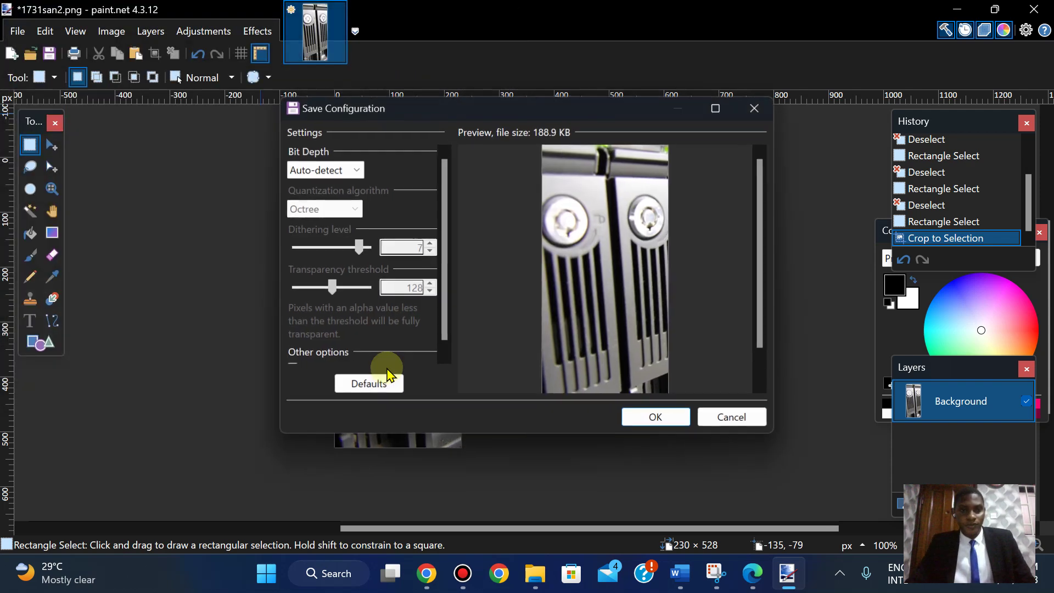
left_click(656, 418)
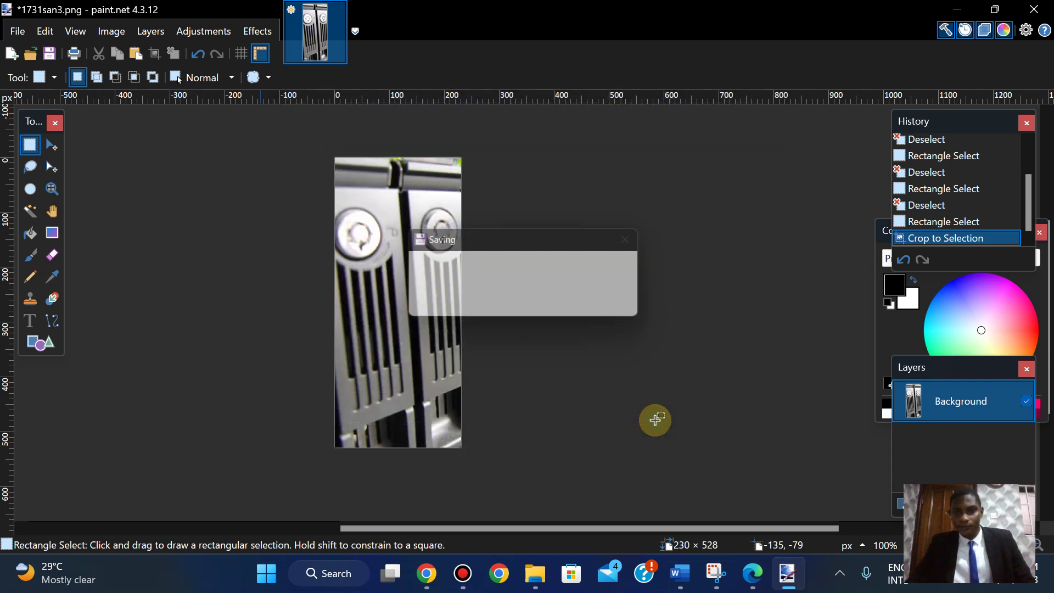
left_click(764, 586)
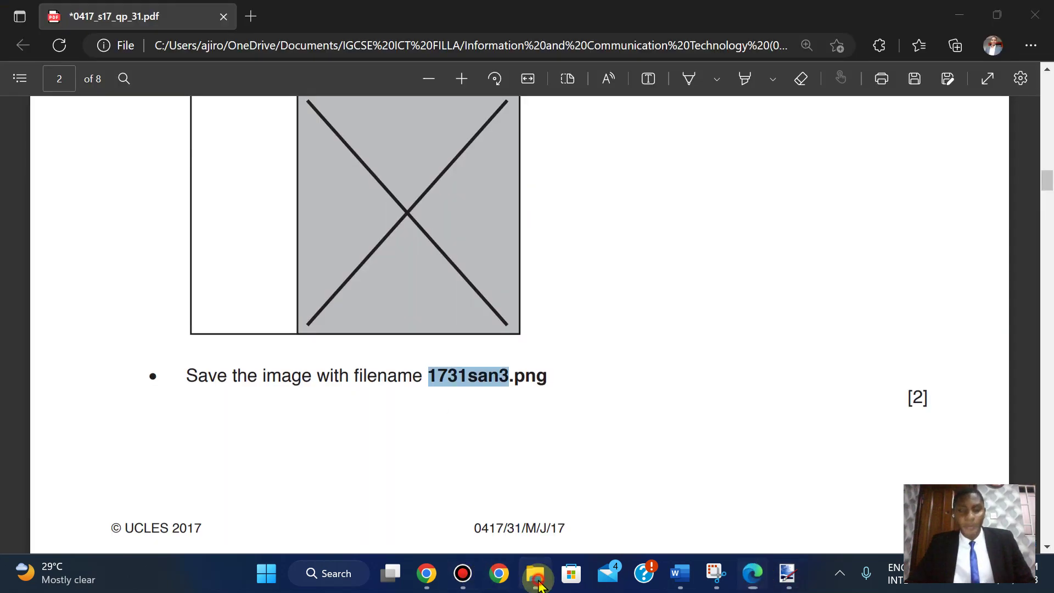
left_click(536, 574)
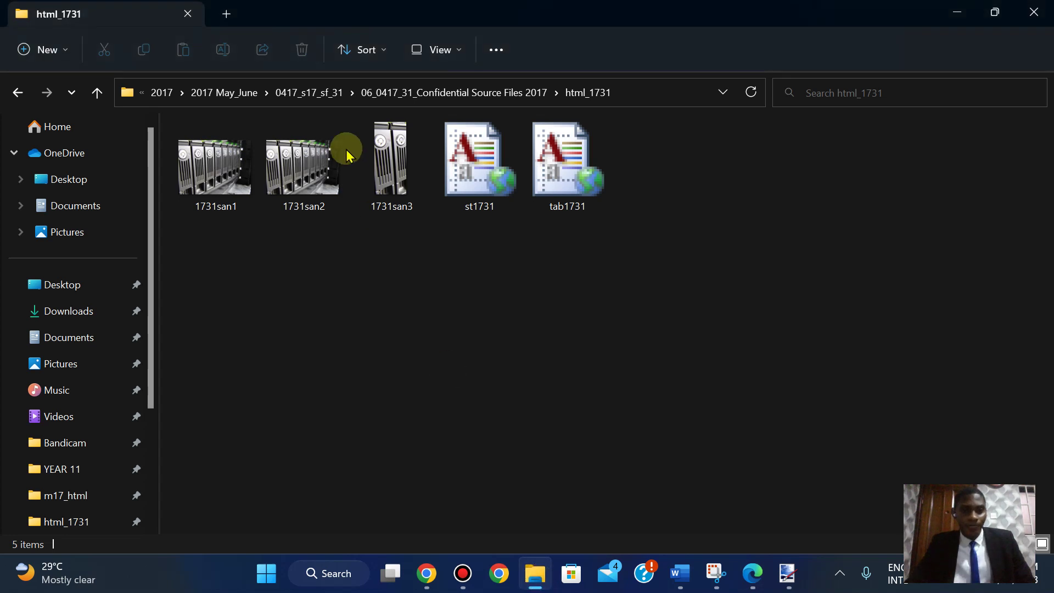
left_click(388, 169)
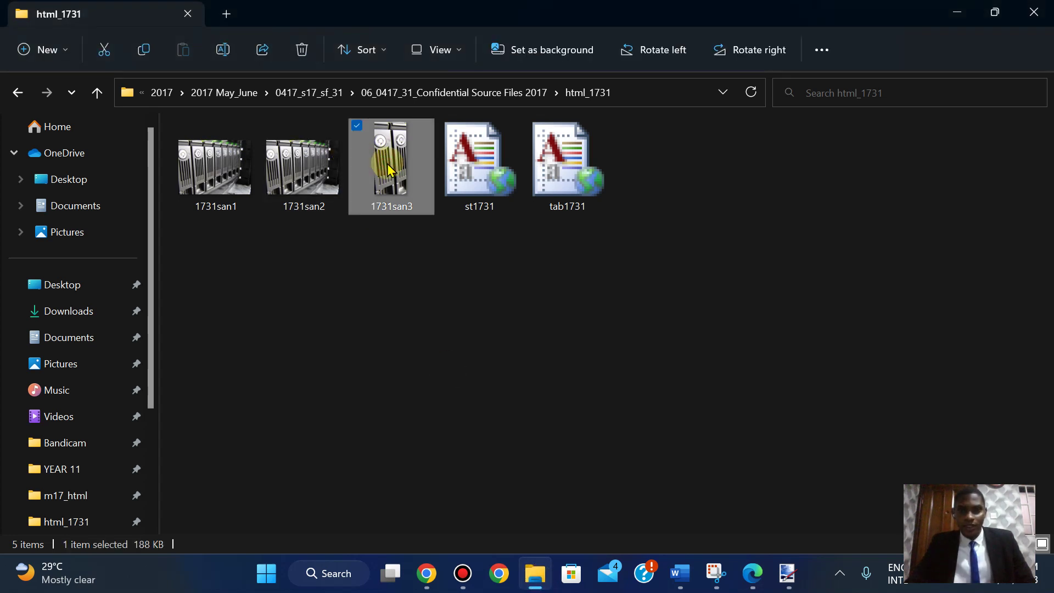
right_click(388, 170)
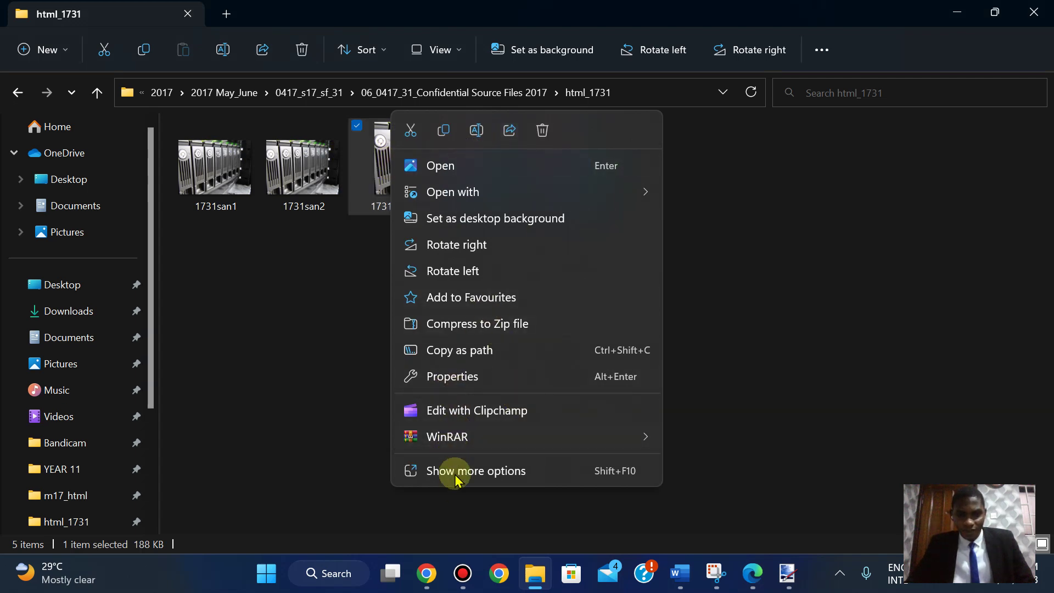
left_click(439, 377)
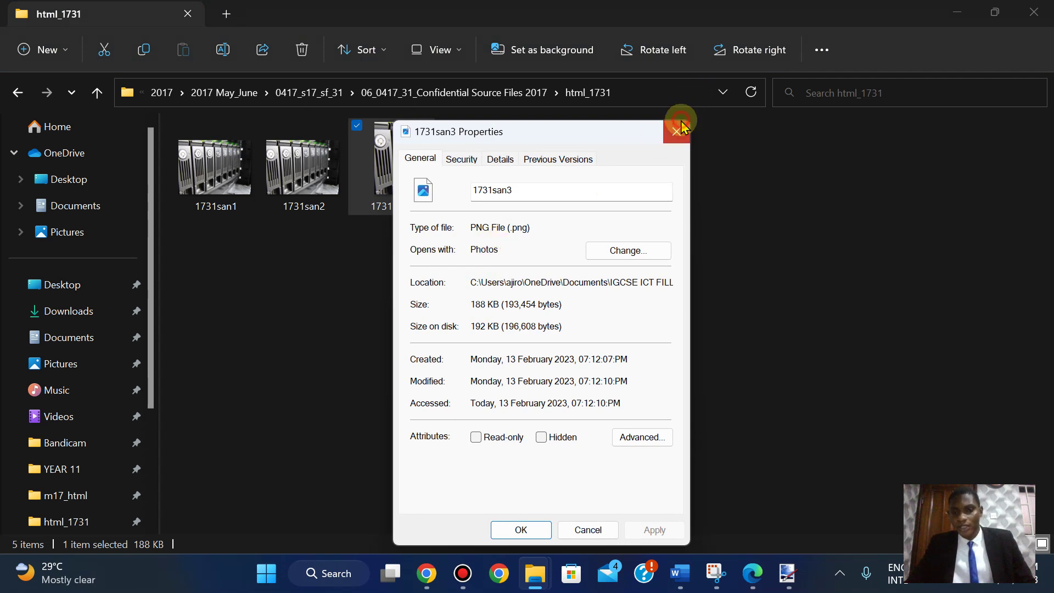
left_click(676, 131)
left_click(748, 586)
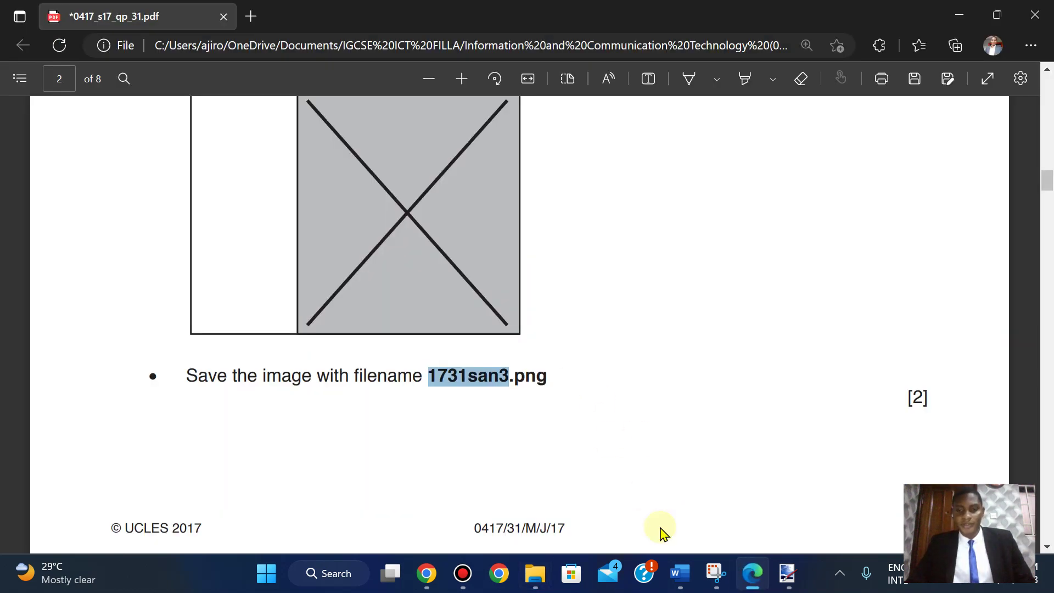
left_click(786, 577)
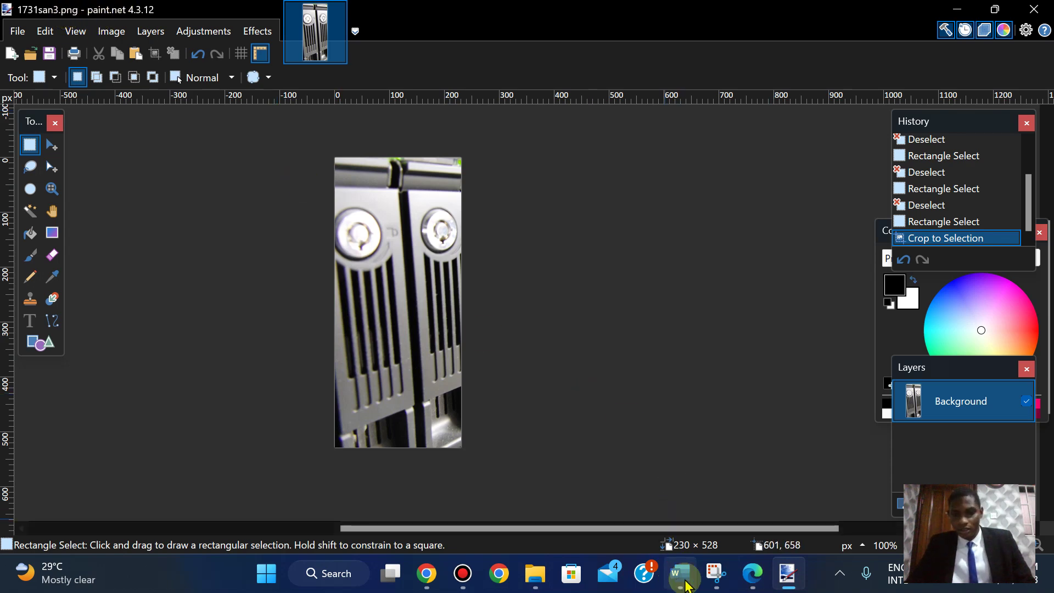
left_click(748, 583)
- Scroll the PDF to page 3 and snap Edge to the right half of the screen
key("Down")
key("Down")
key("Down")
key("Down")
key("Down")
key("Down")
key("Down")
key("Down")
key("Down")
key("Down")
key("Down")
key("Down")
key("Down")
key("Down")
key("Down")
key("Down")
key("Down")
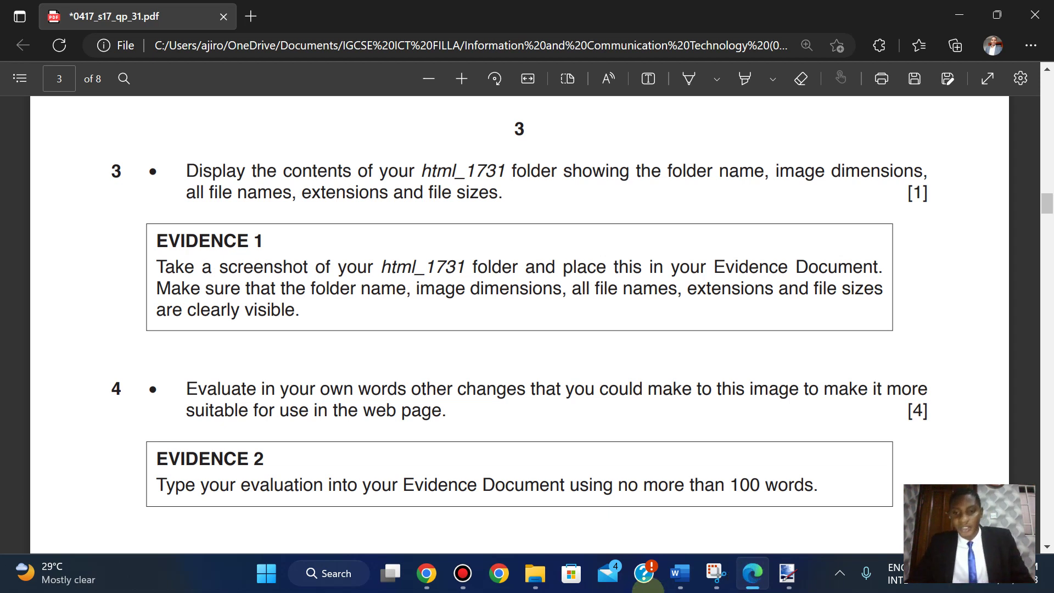
mouse_move(537, 574)
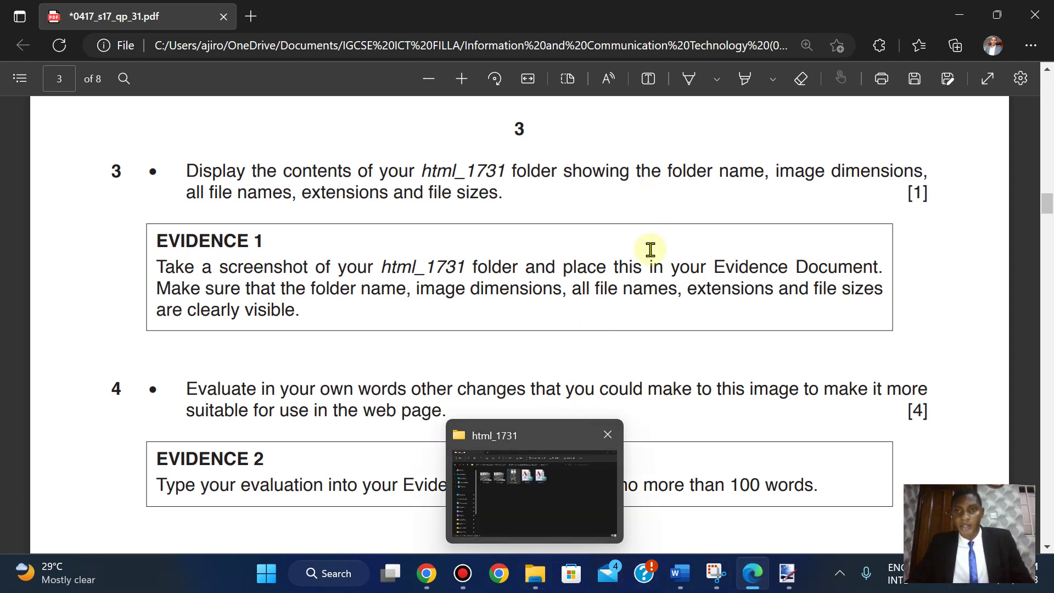
mouse_move(1000, 14)
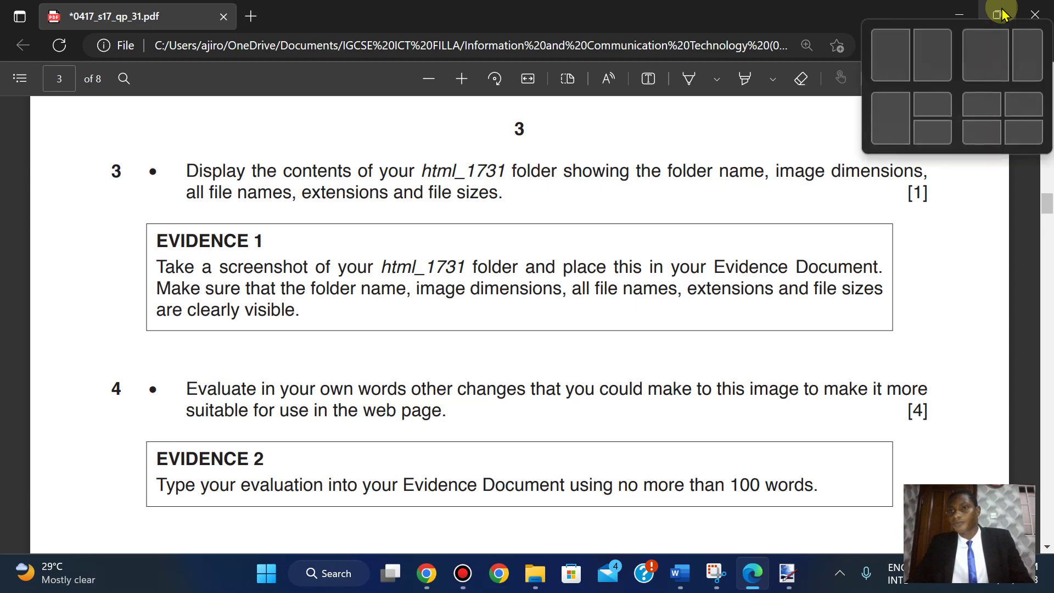
left_click(1020, 57)
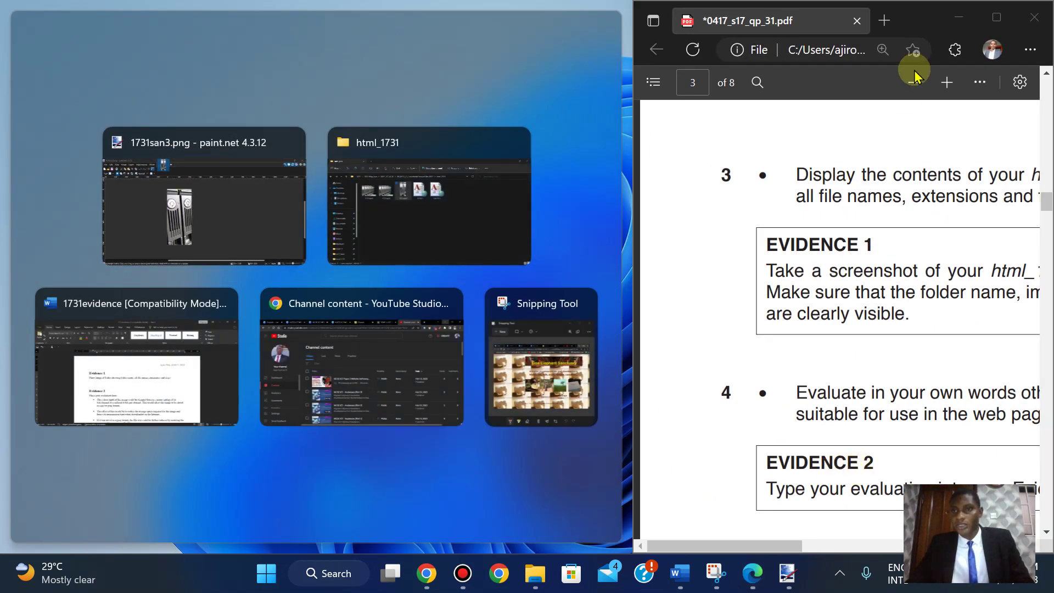
- Adjust the PDF zoom so the whole task table fits in view
left_click(911, 83)
left_click(910, 82)
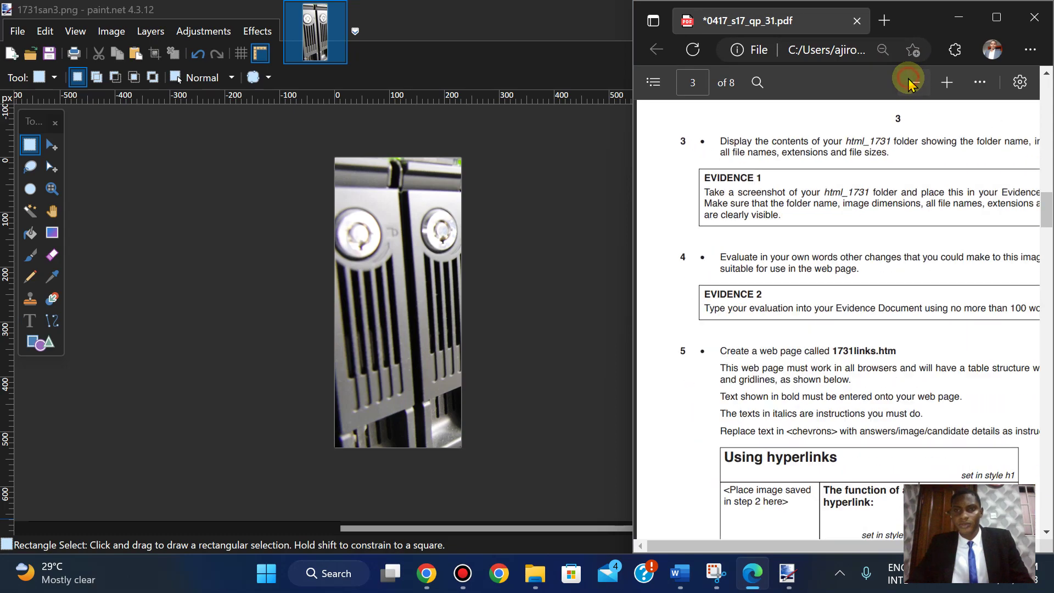
left_click(911, 82)
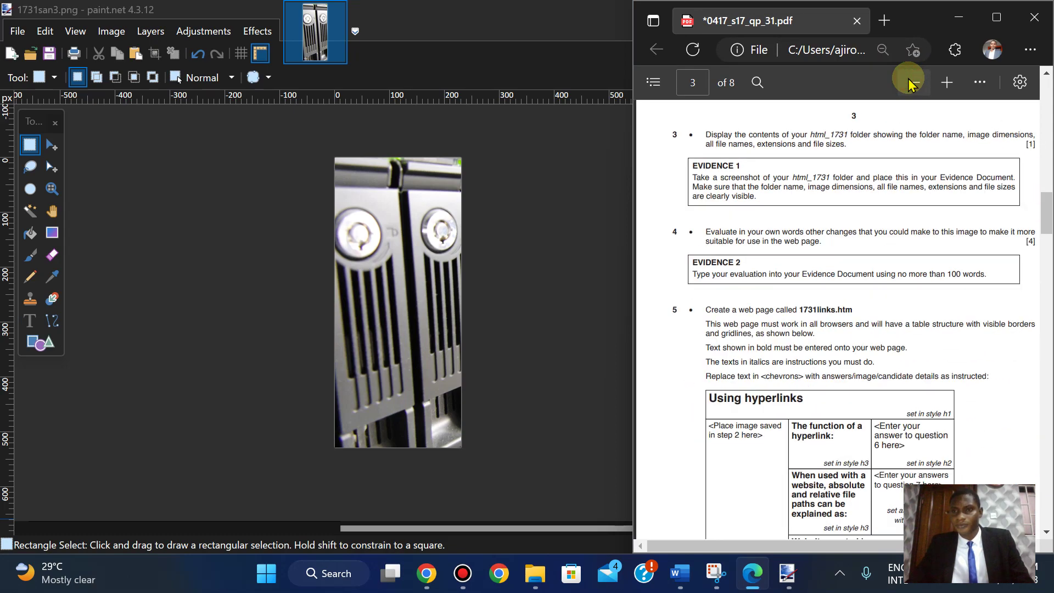
left_click(911, 83)
left_click(940, 84)
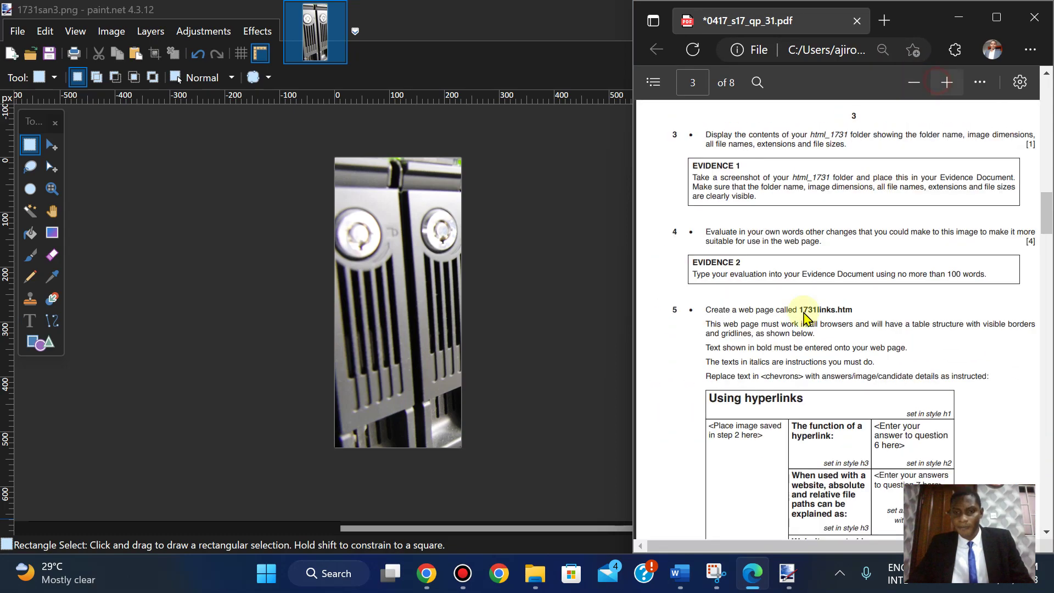
- Snap the html_1731 folder window to the left half of the screen
mouse_move(680, 587)
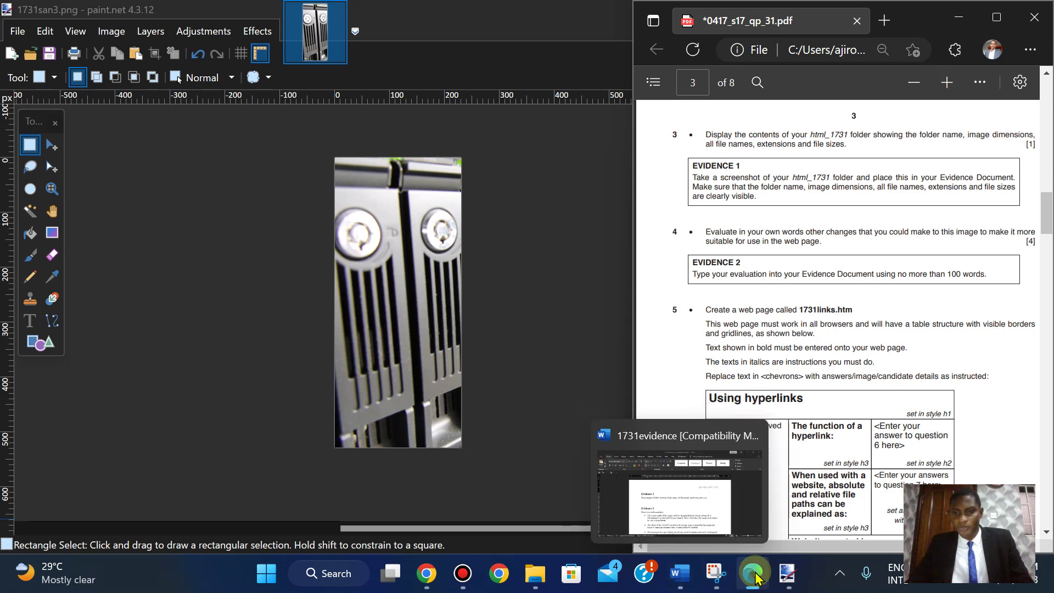
mouse_move(533, 574)
left_click(526, 503)
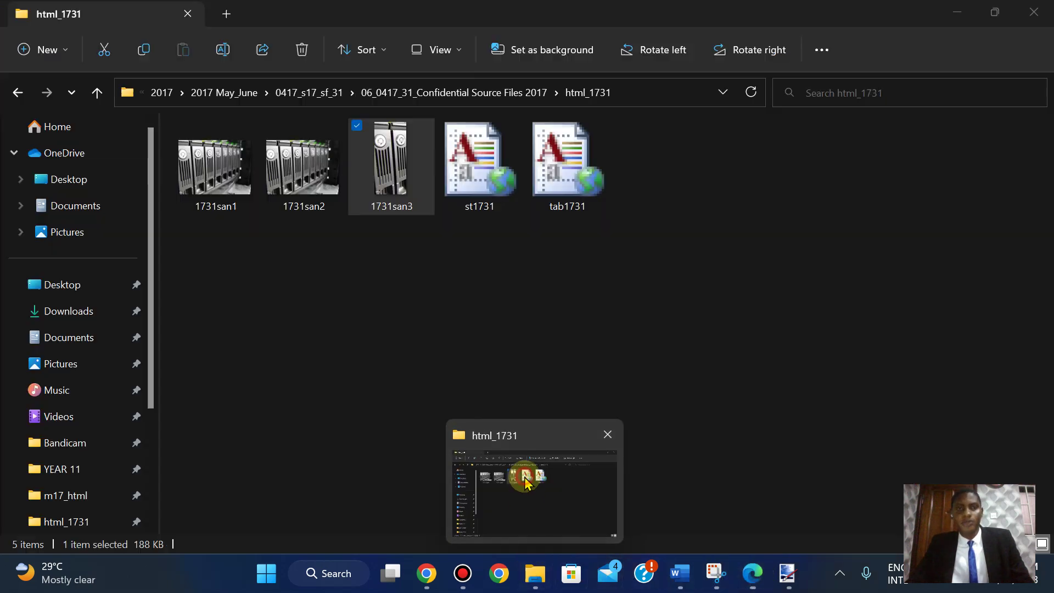
mouse_move(989, 10)
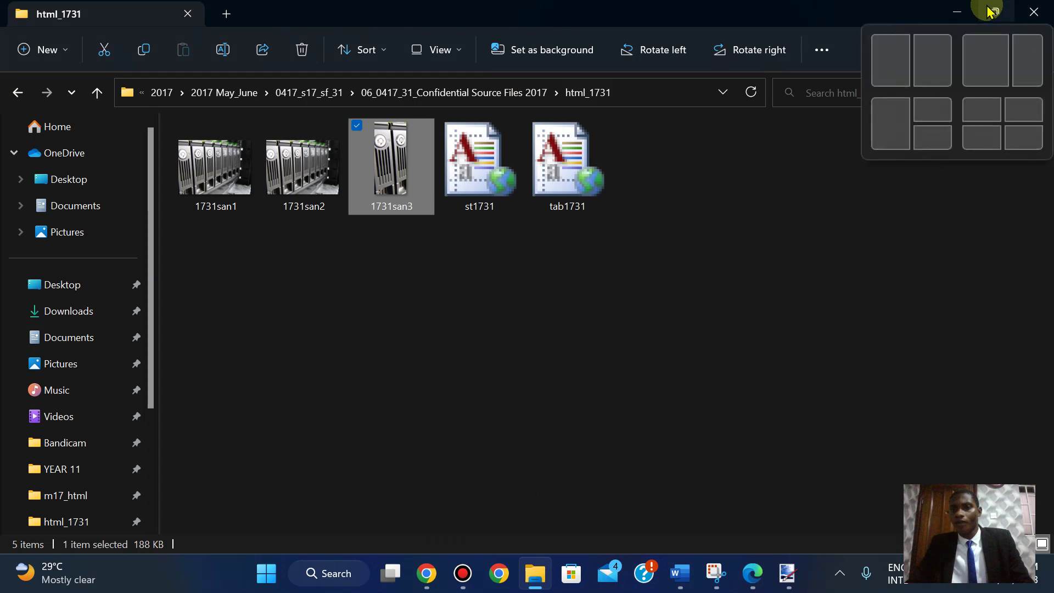
left_click(984, 61)
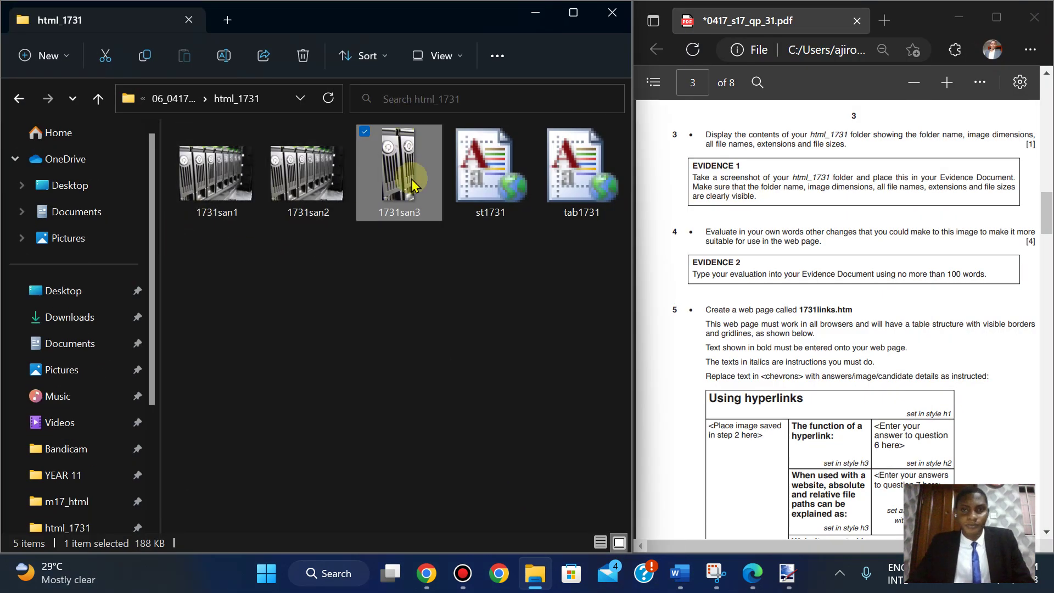
- Switch html_1731 to Details view and auto-fit the Name column
left_click(447, 57)
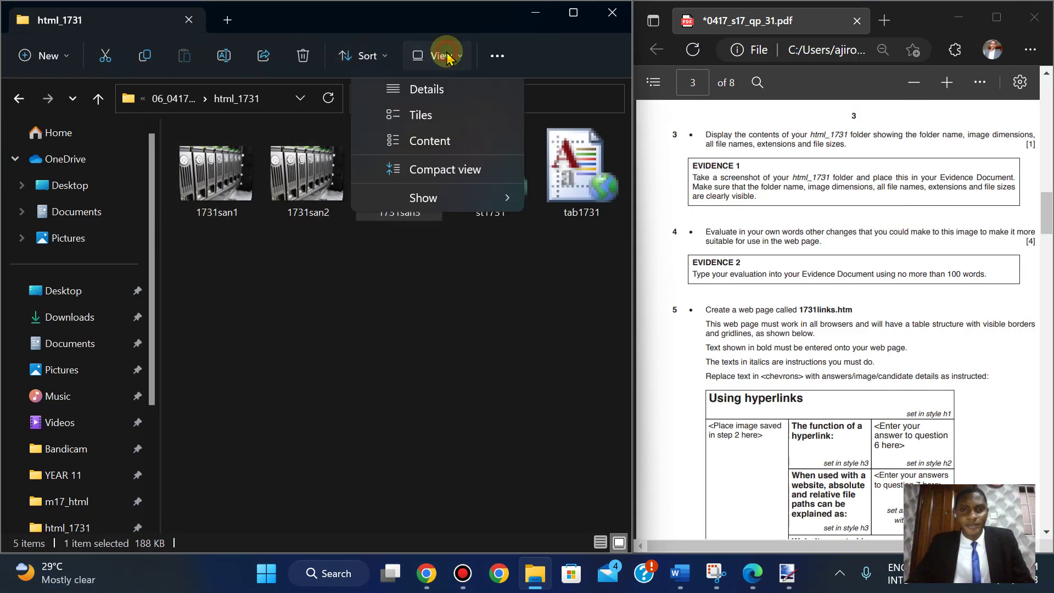
left_click(498, 57)
left_click(497, 56)
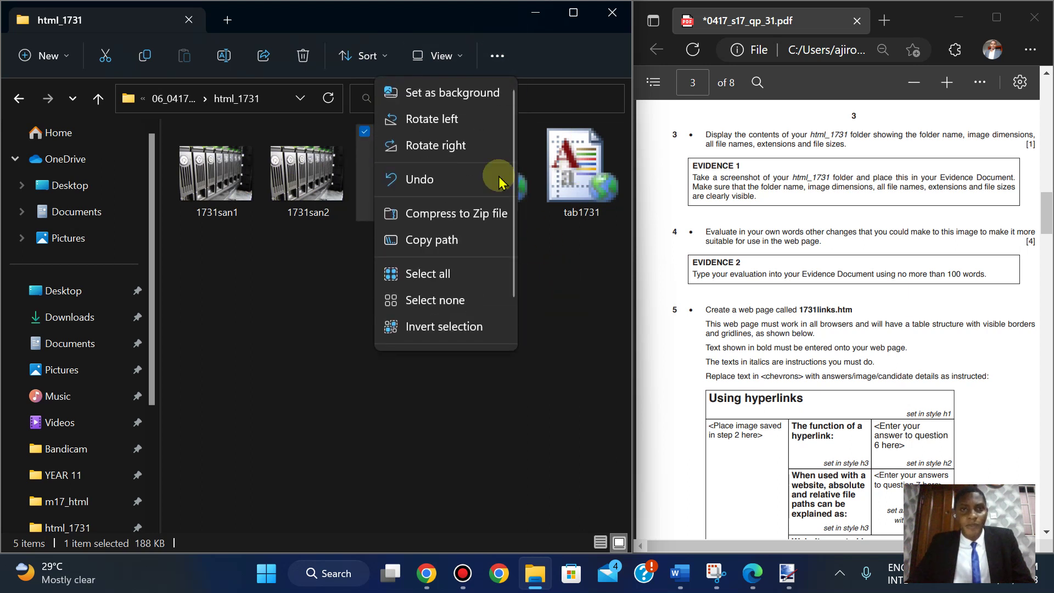
left_click(447, 54)
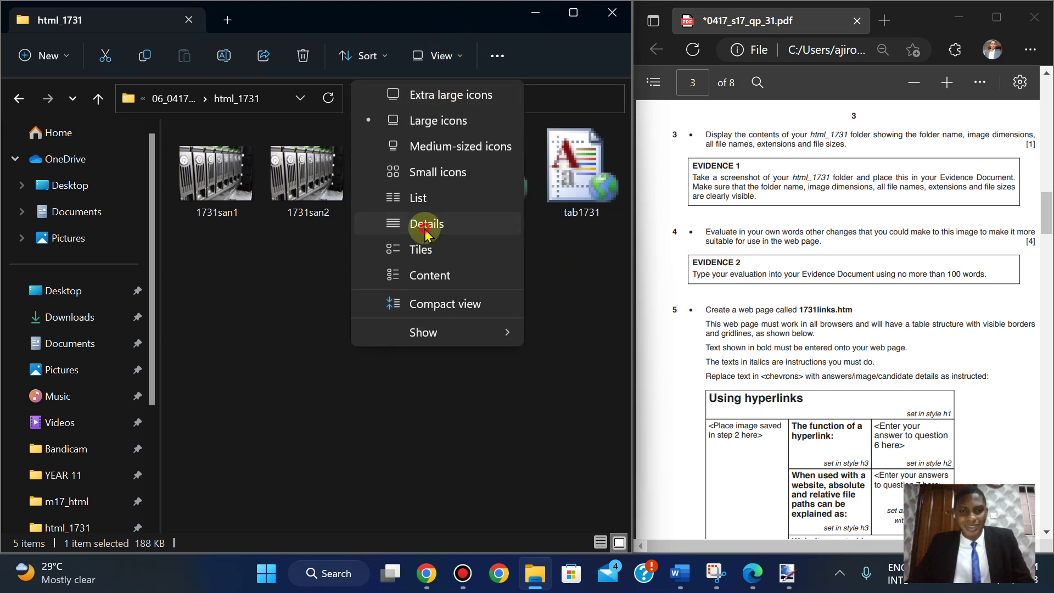
left_click(426, 229)
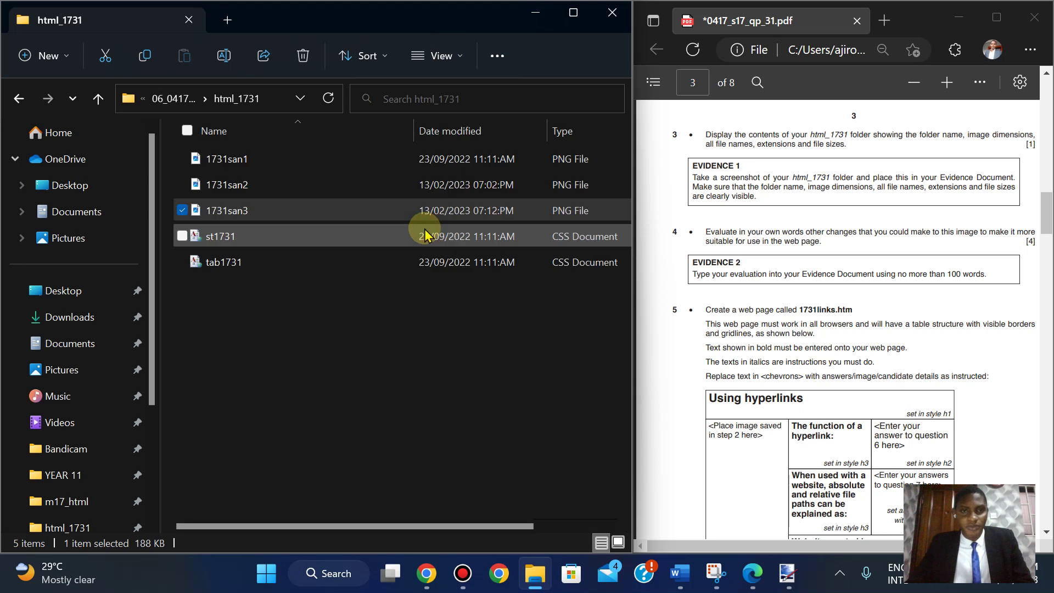
double_click(417, 128)
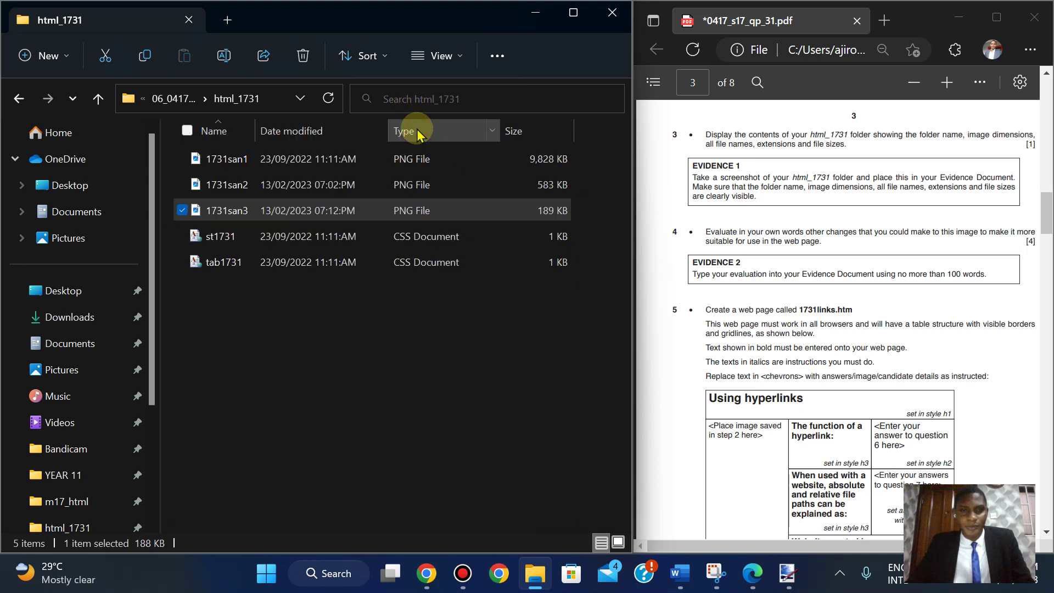
left_click(393, 300)
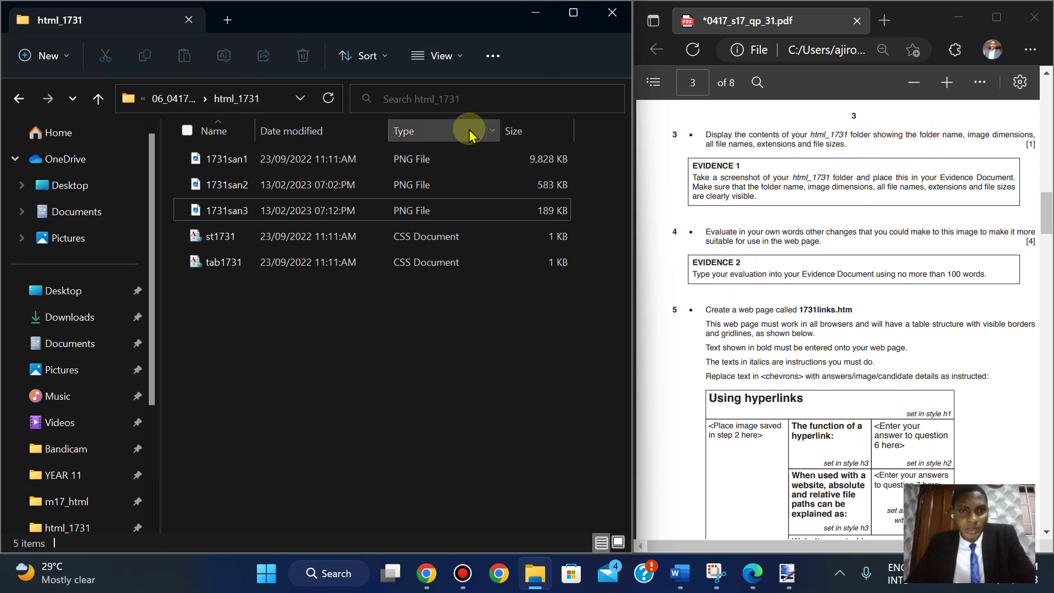
left_click(493, 58)
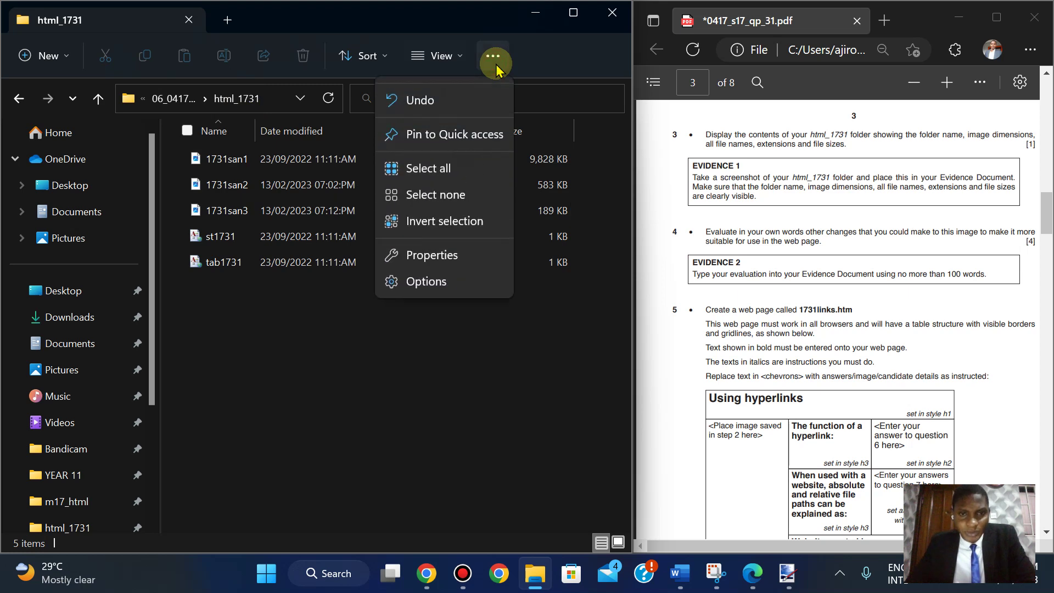
left_click(423, 285)
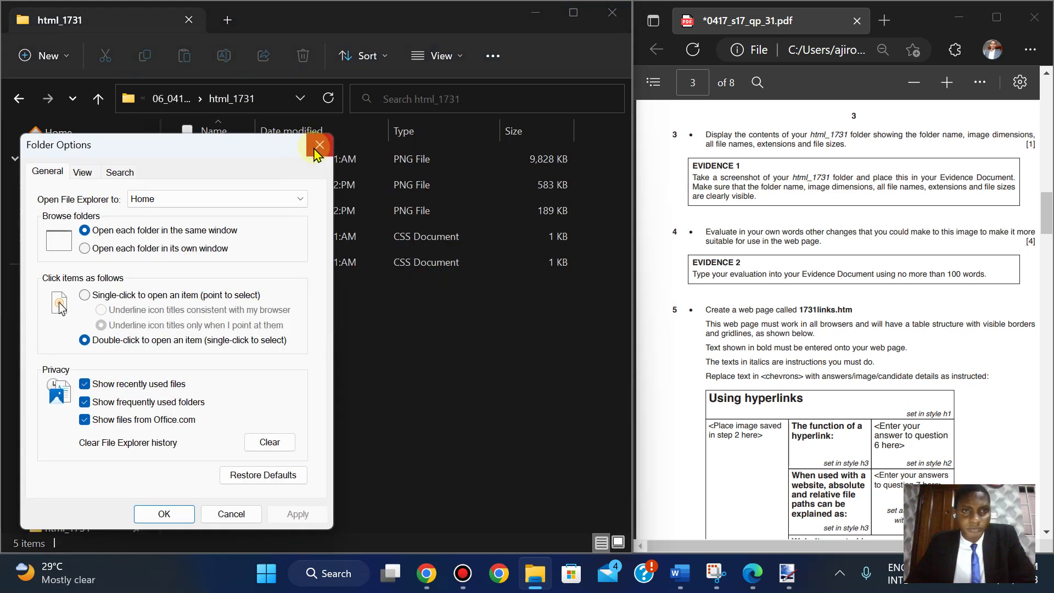
left_click(315, 144)
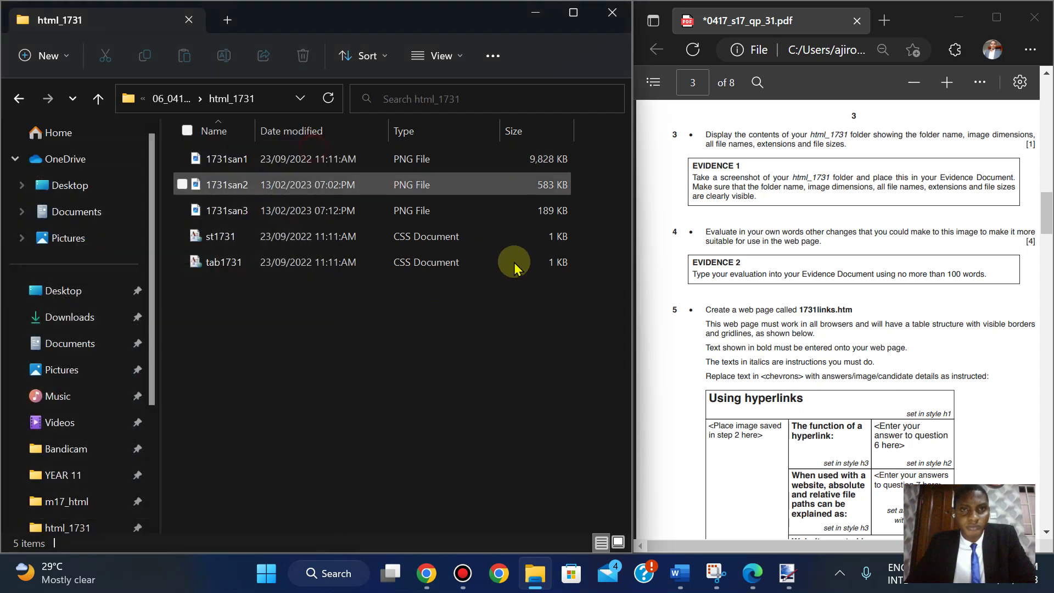
left_click(440, 57)
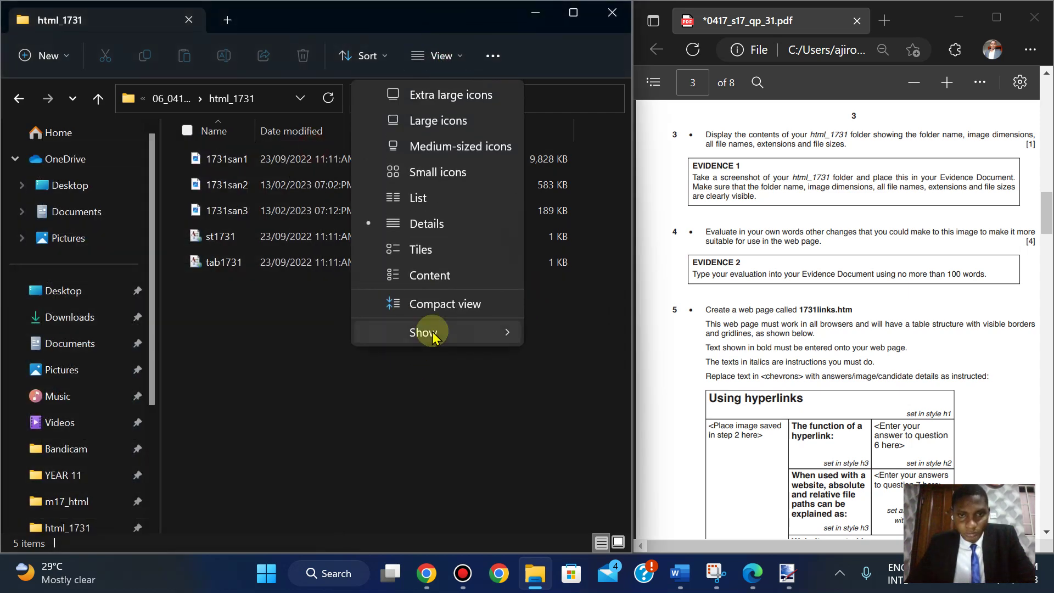
mouse_move(434, 336)
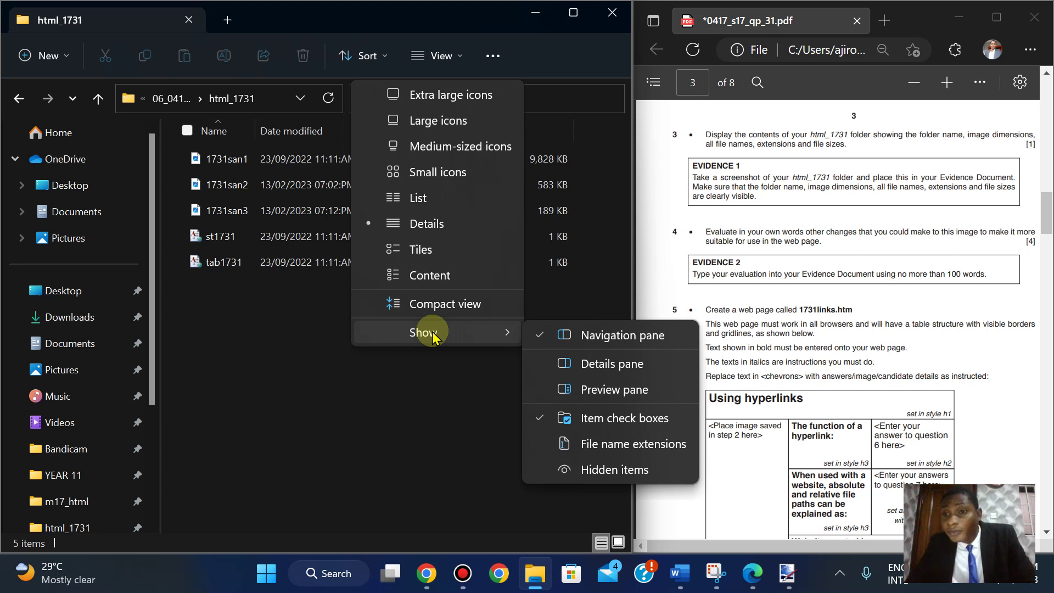
left_click(625, 445)
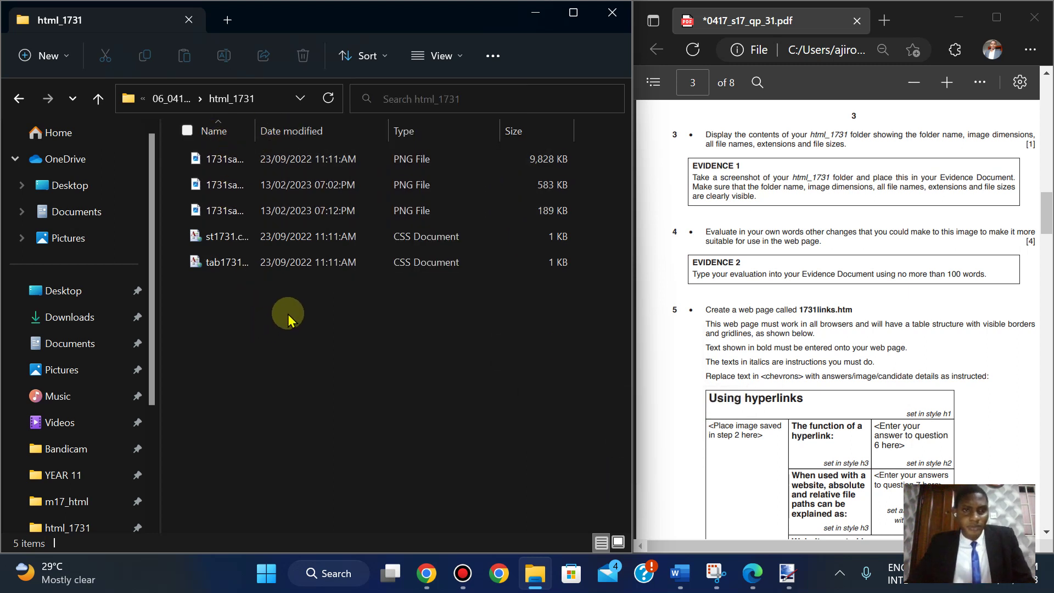
left_click(444, 55)
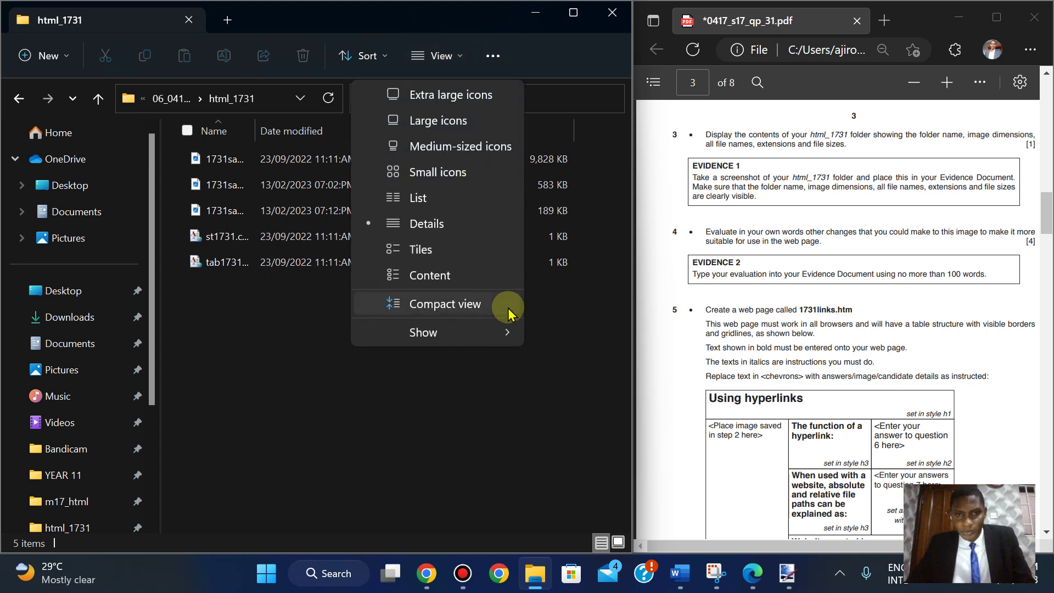
mouse_move(494, 331)
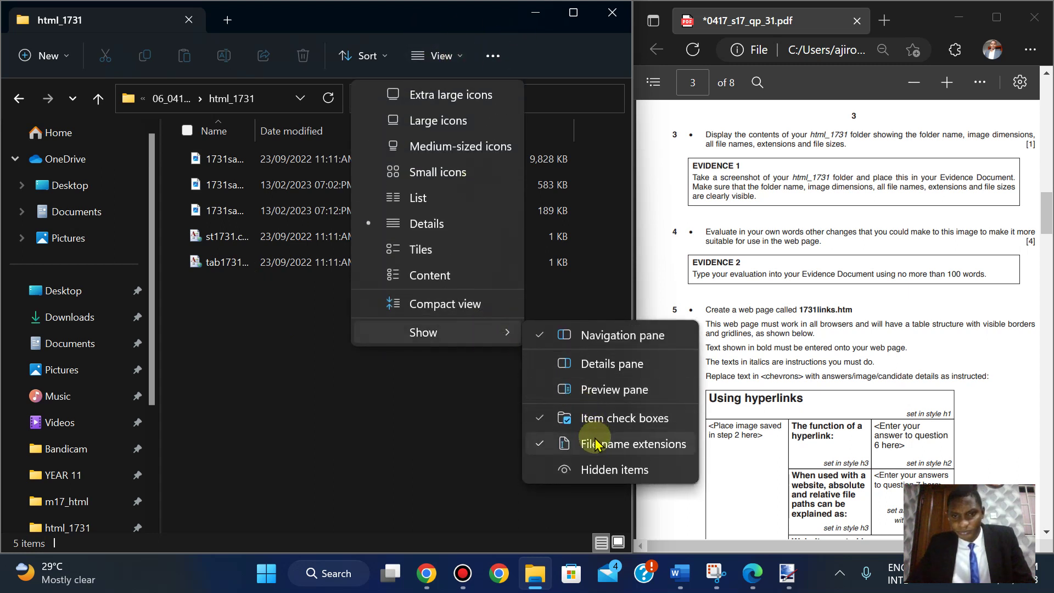
left_click(596, 444)
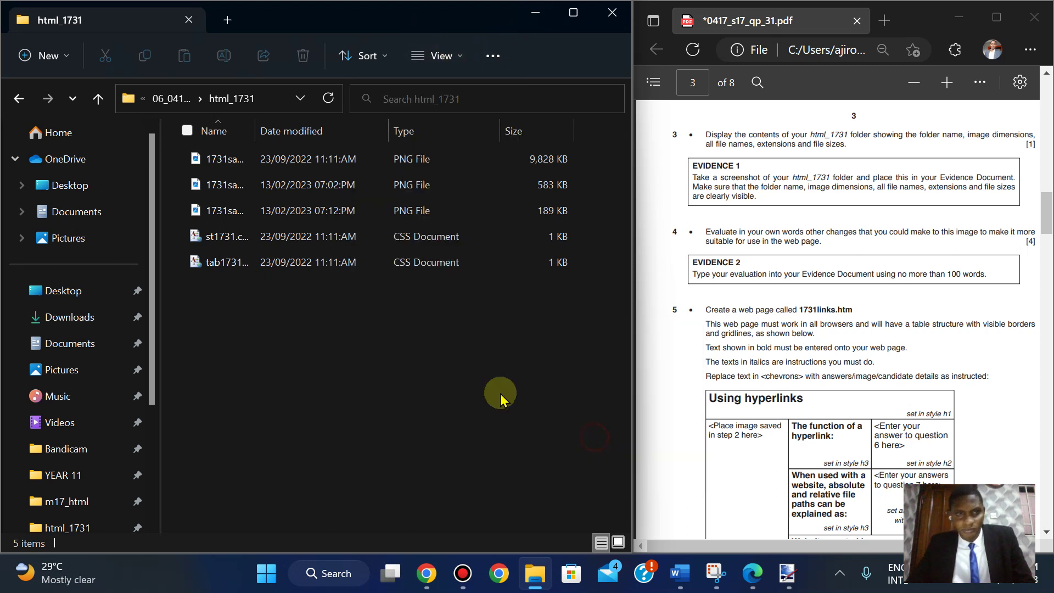
- Open the folder background's full classic context menu, browse it, and dismiss it
right_click(343, 310)
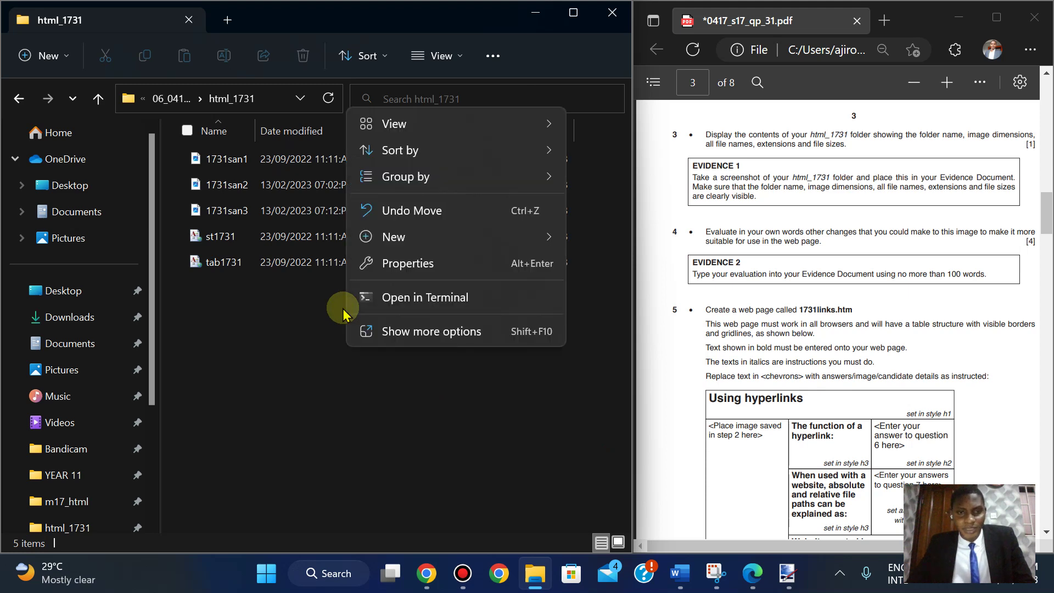
left_click(419, 333)
mouse_move(466, 304)
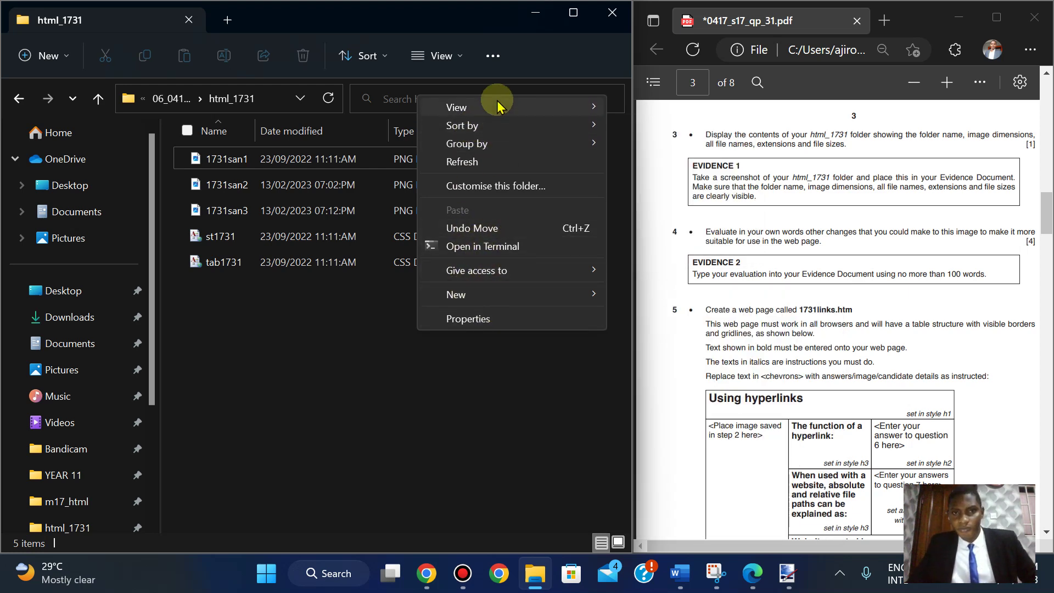
mouse_move(498, 106)
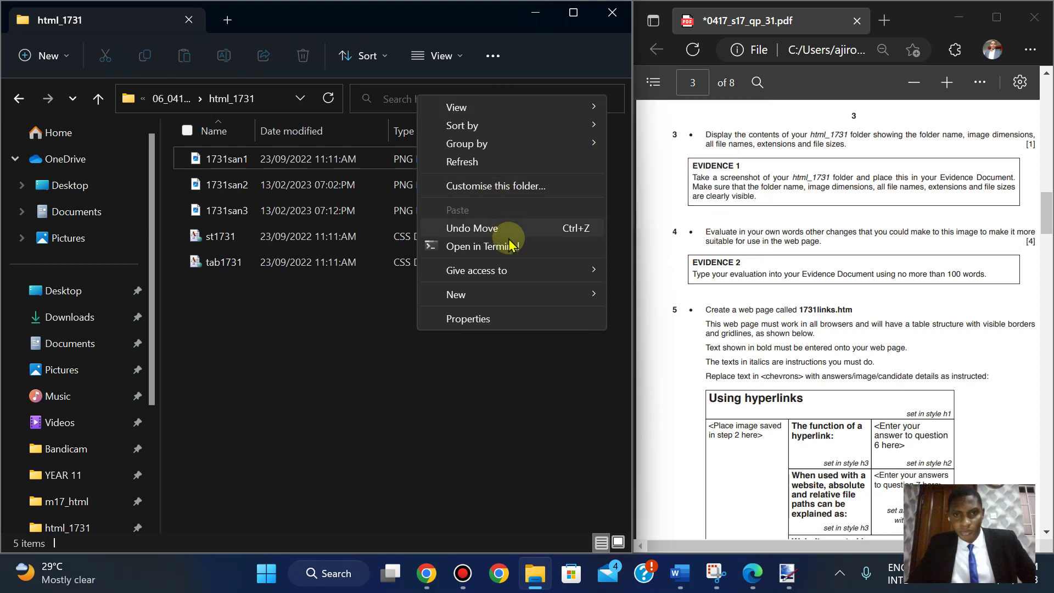
mouse_move(520, 271)
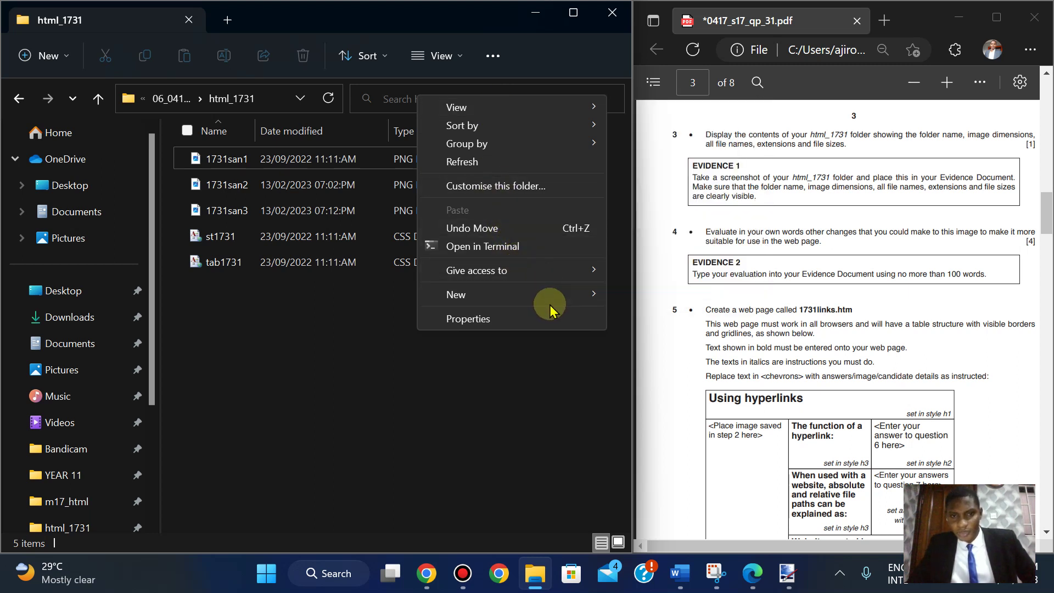
left_click(384, 301)
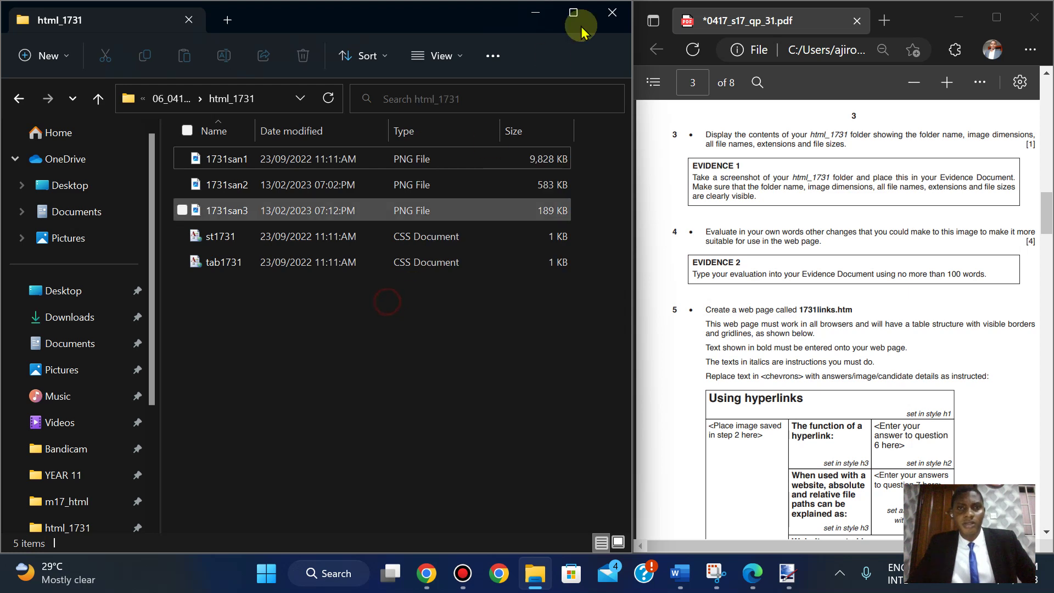
- Maximise the html_1731 window and browse the New menu and context menu
left_click(574, 23)
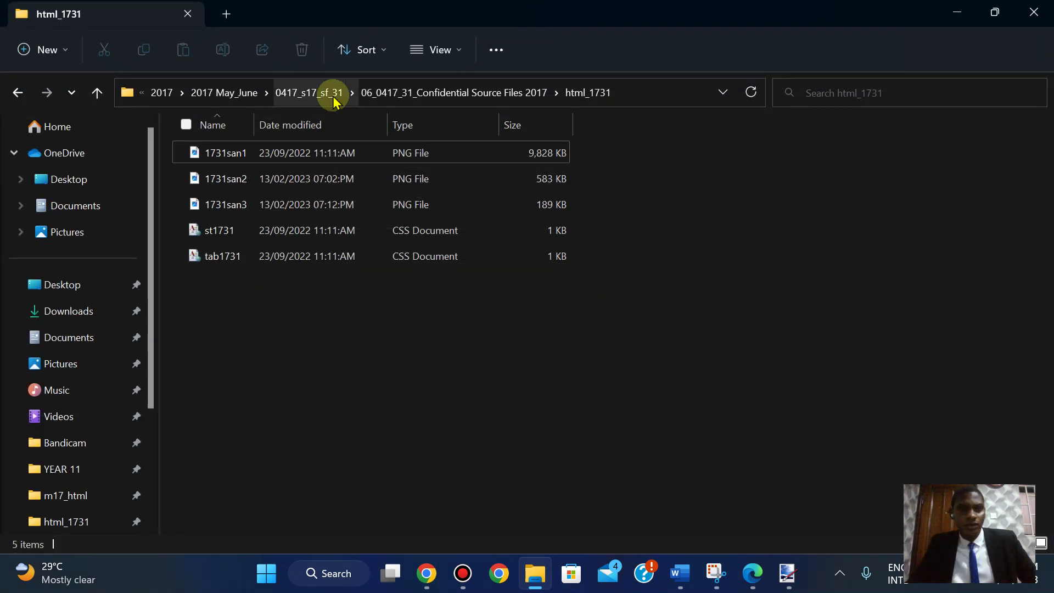
left_click(55, 57)
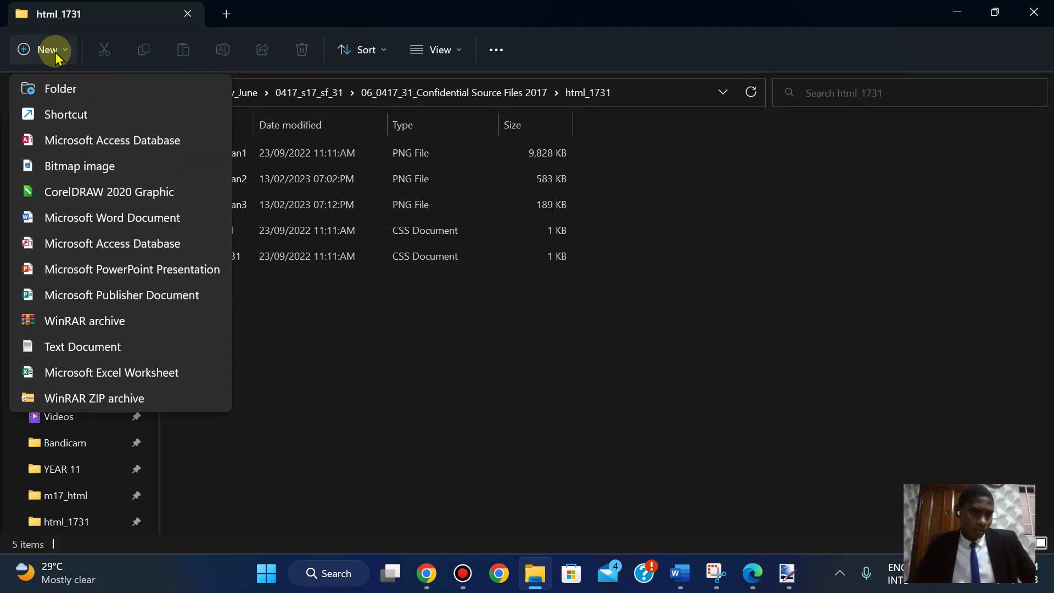
left_click(665, 282)
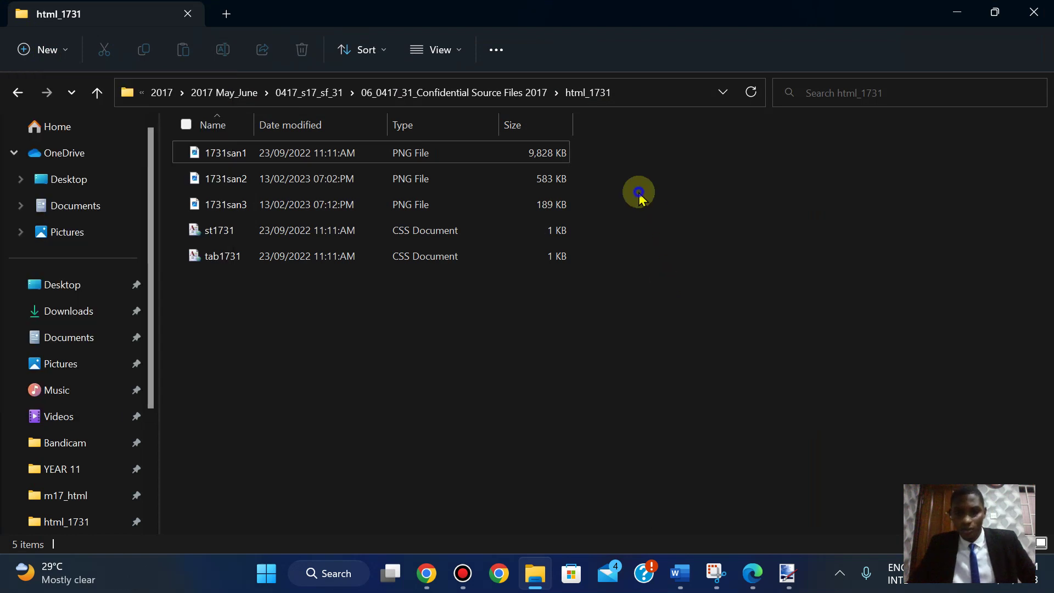
right_click(642, 195)
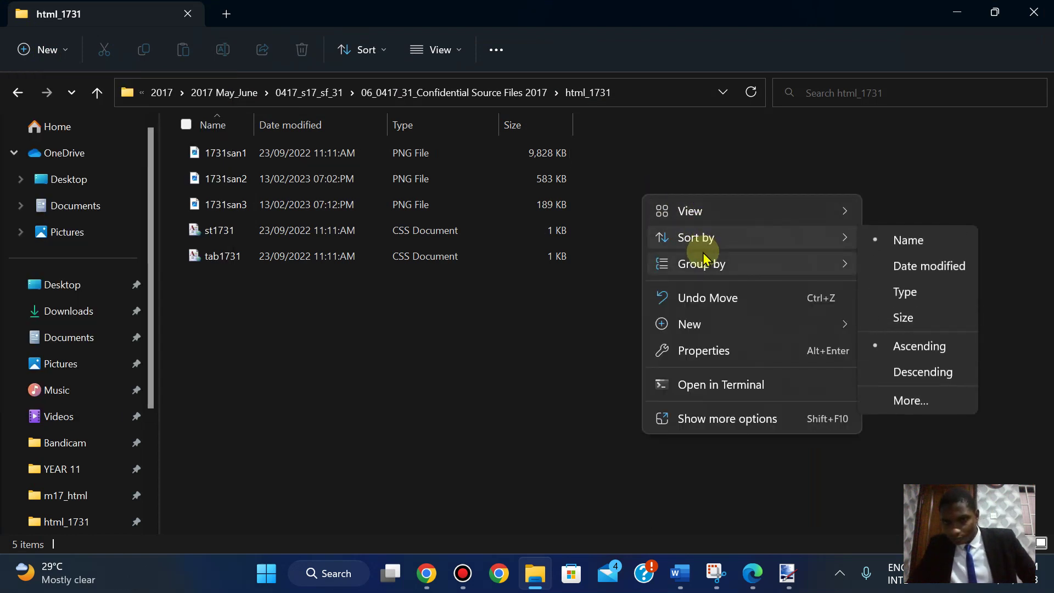
mouse_move(700, 219)
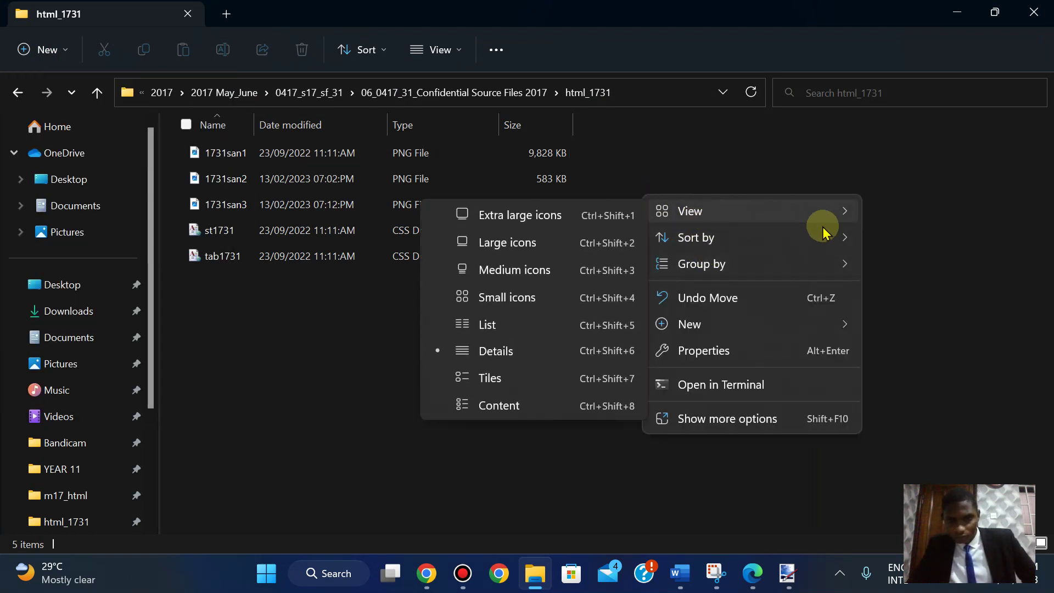
mouse_move(824, 330)
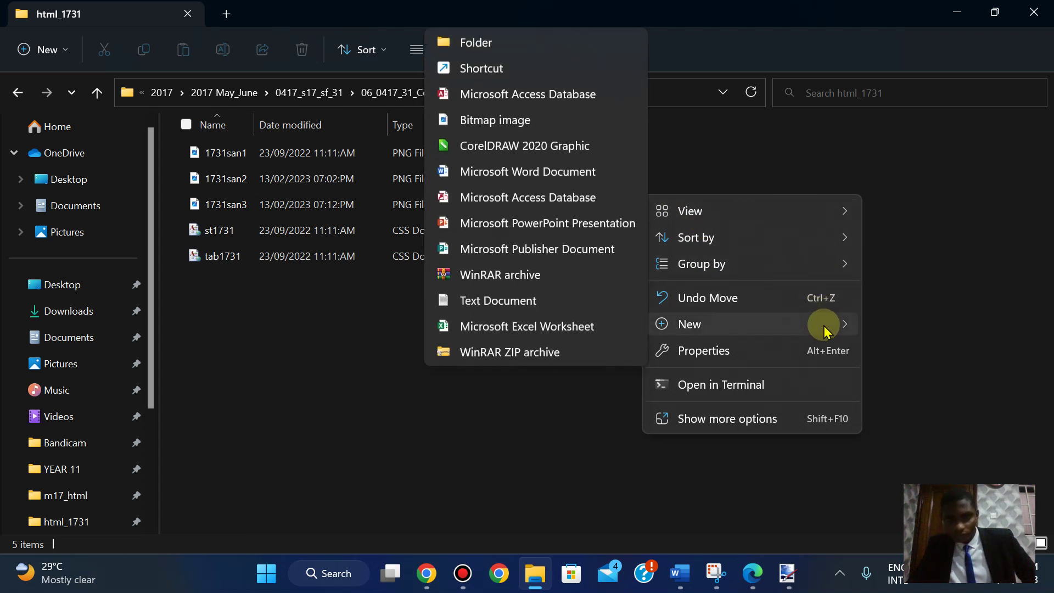
left_click(941, 377)
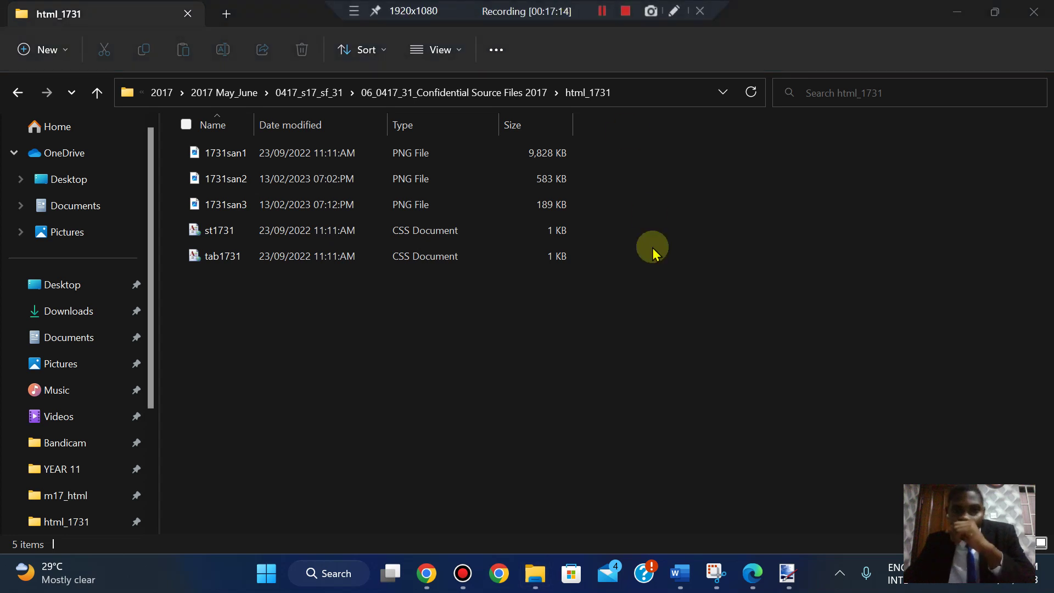
- Browse the Sort choices and classic context menu, then restore the window down
left_click(363, 52)
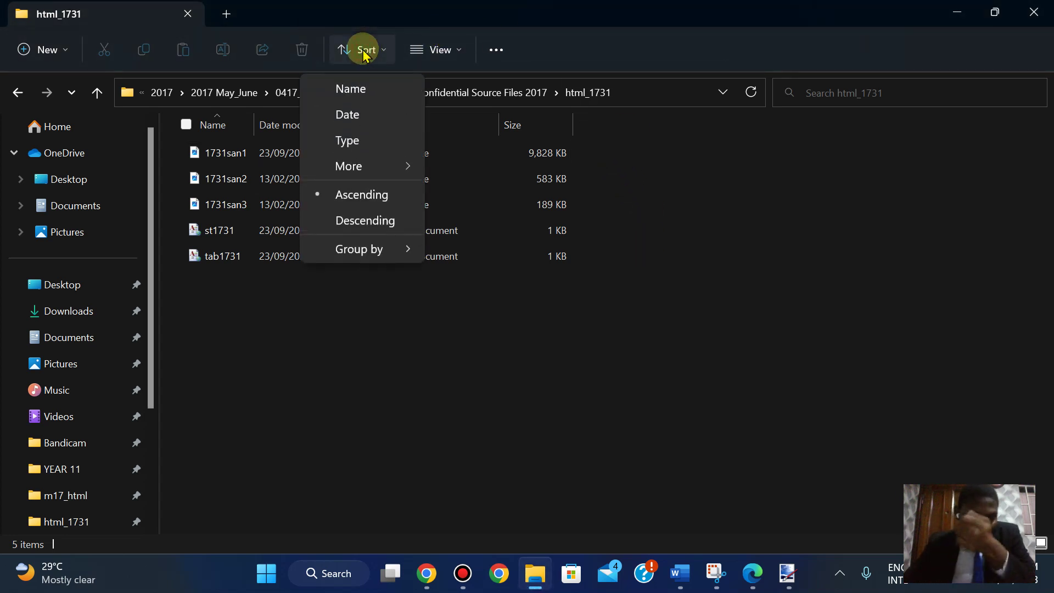
mouse_move(367, 172)
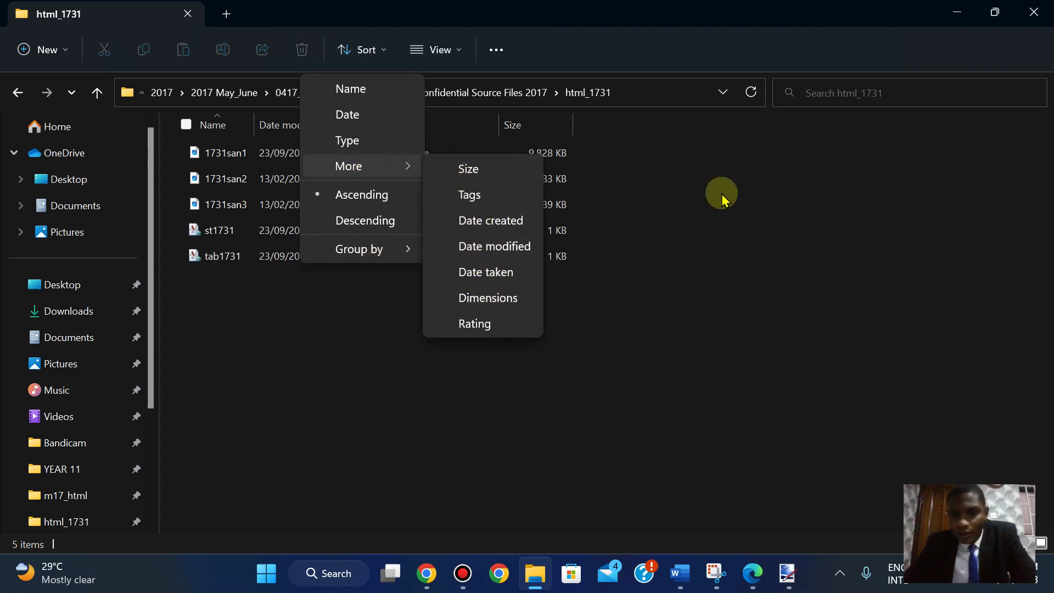
left_click(694, 190)
right_click(694, 189)
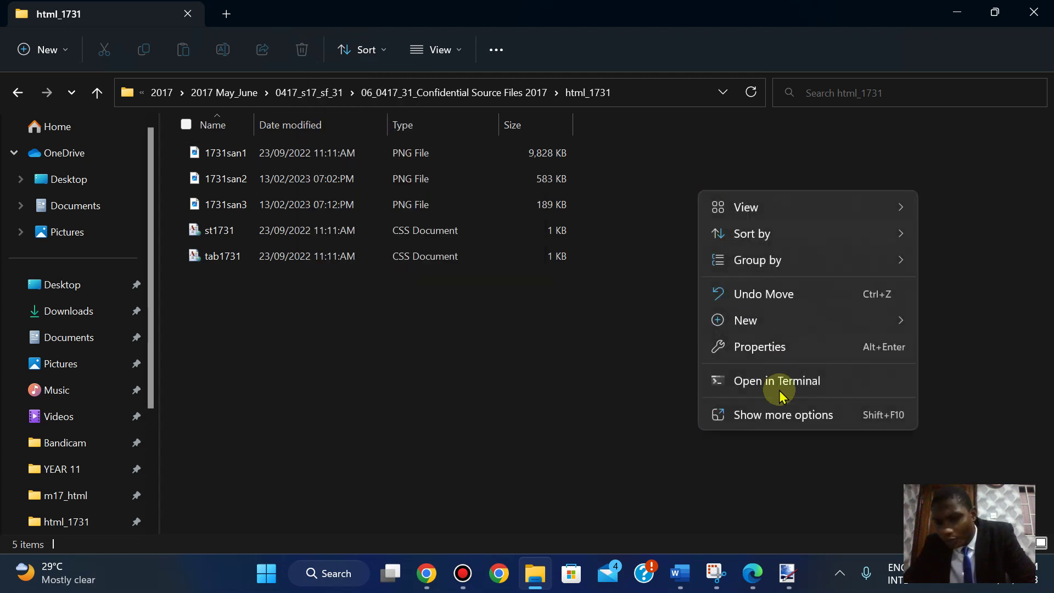
left_click(788, 415)
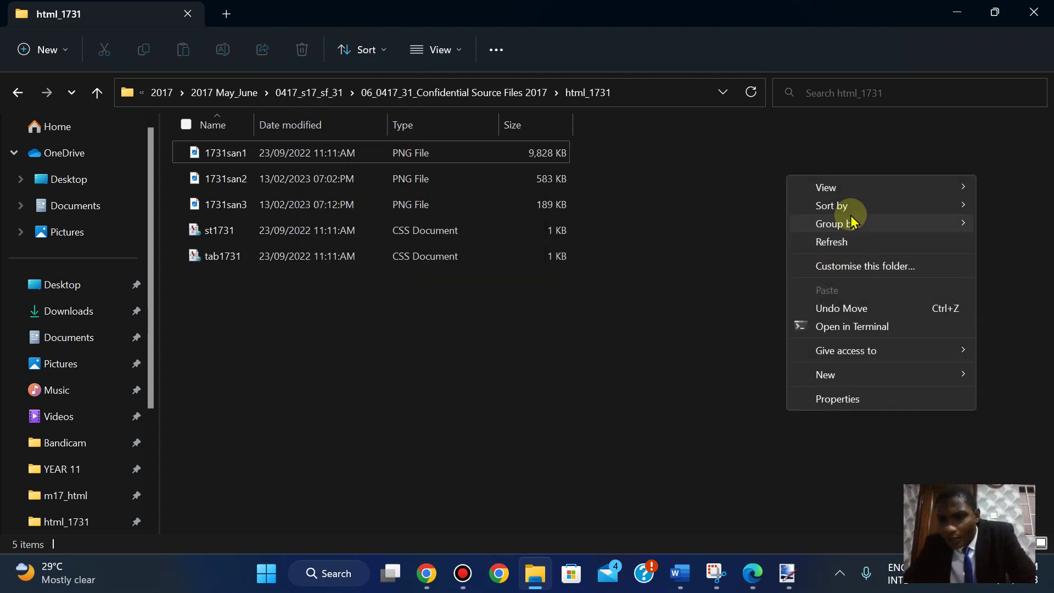
mouse_move(844, 205)
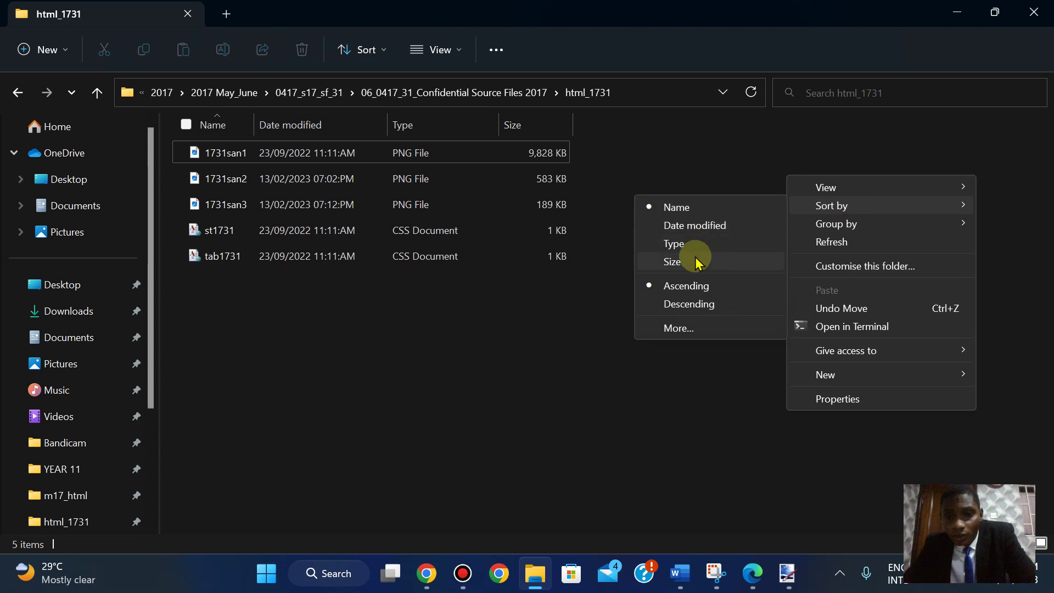
left_click(986, 22)
left_click(988, 18)
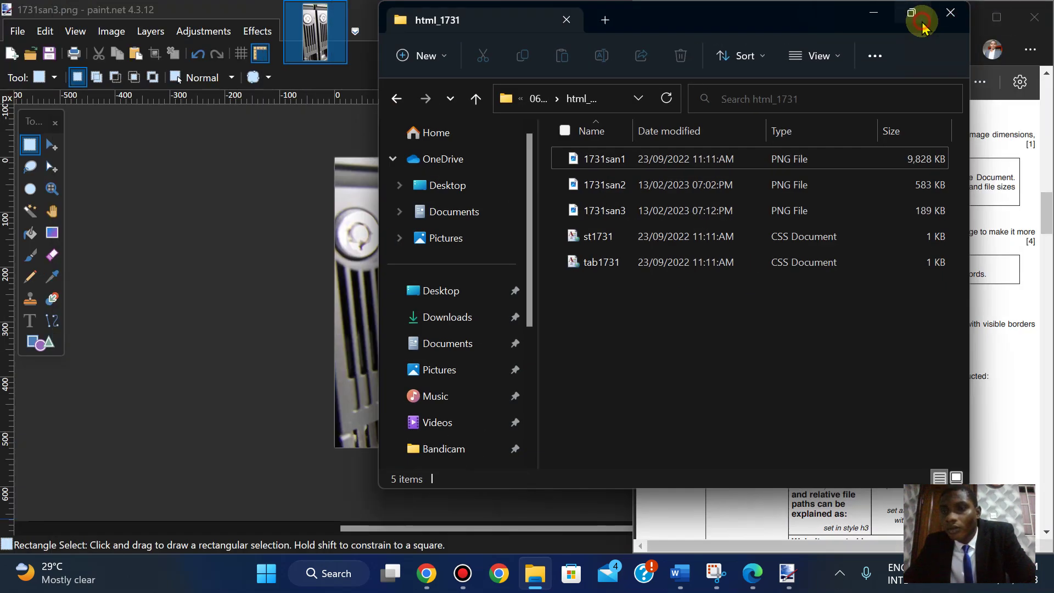
- Snap html_1731 back to the left half and open its full classic context menu
left_click(922, 16)
mouse_move(995, 14)
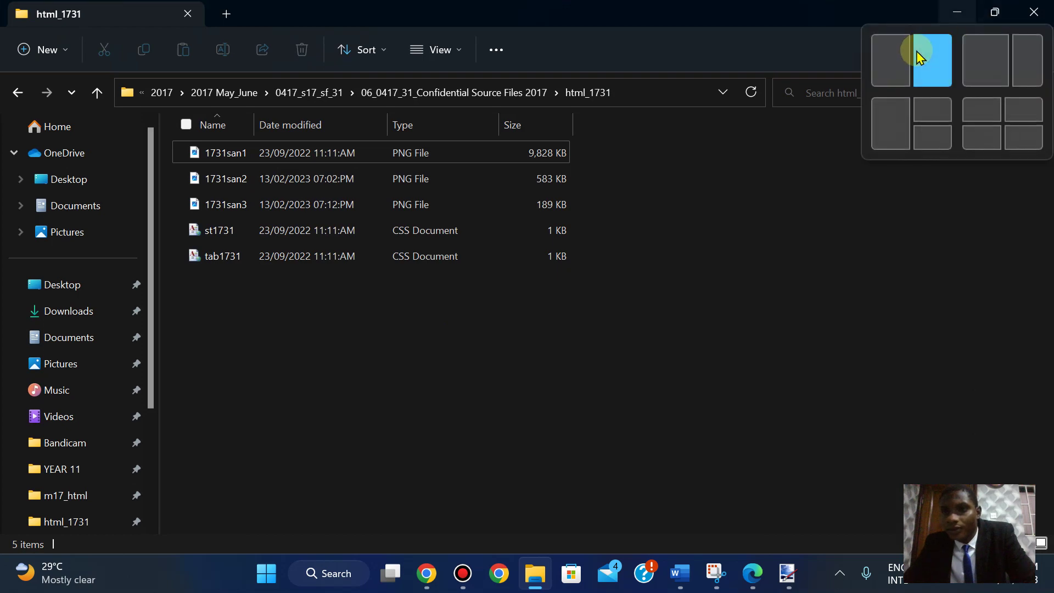
left_click(984, 60)
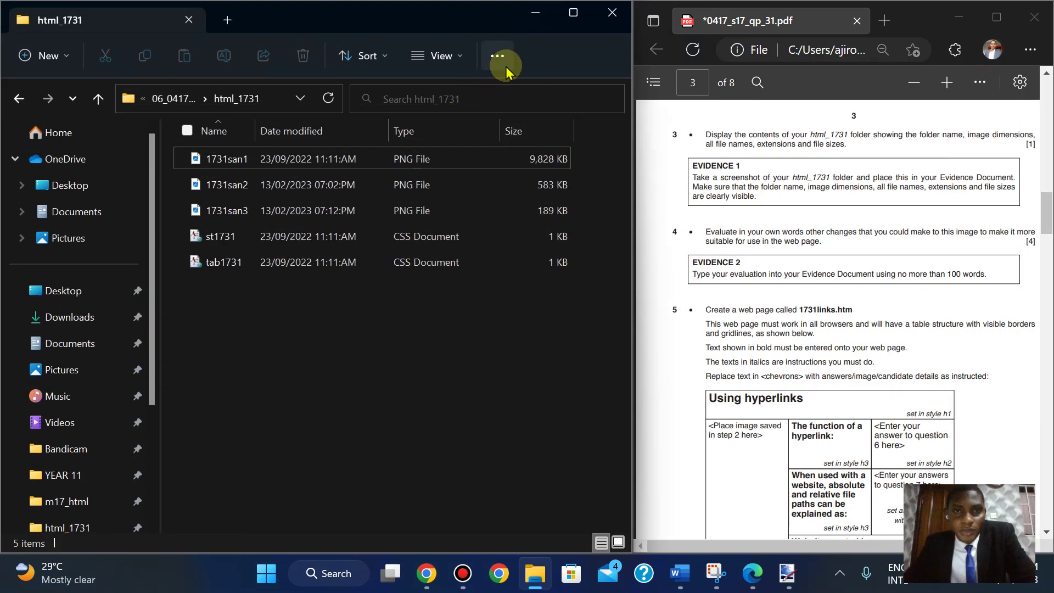
left_click(498, 56)
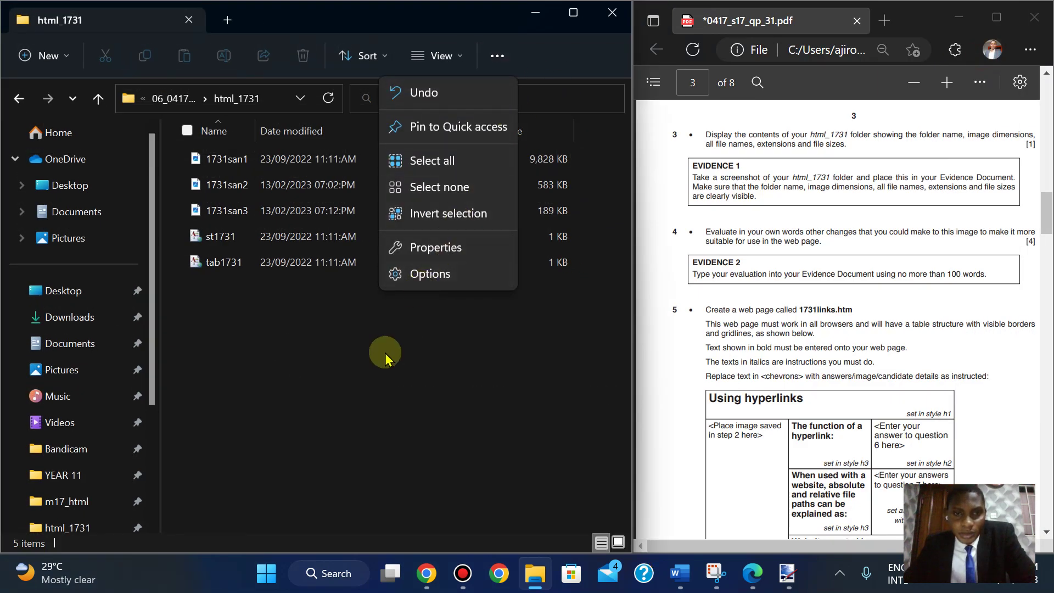
left_click(363, 379)
right_click(362, 379)
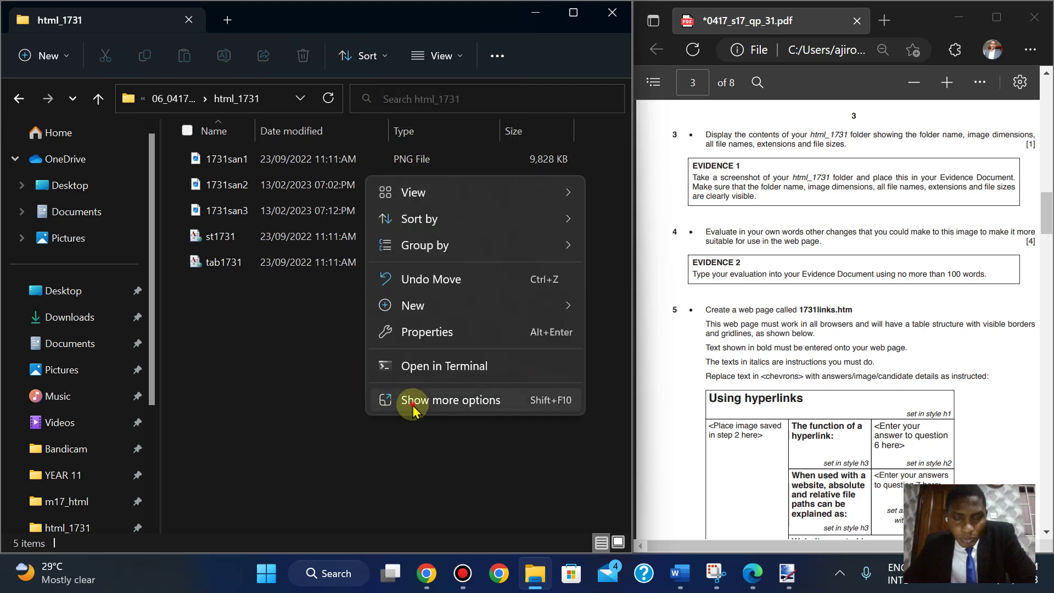
left_click(411, 401)
- Open Choose Details via Sort by > More… and scroll through the column list
mouse_move(464, 199)
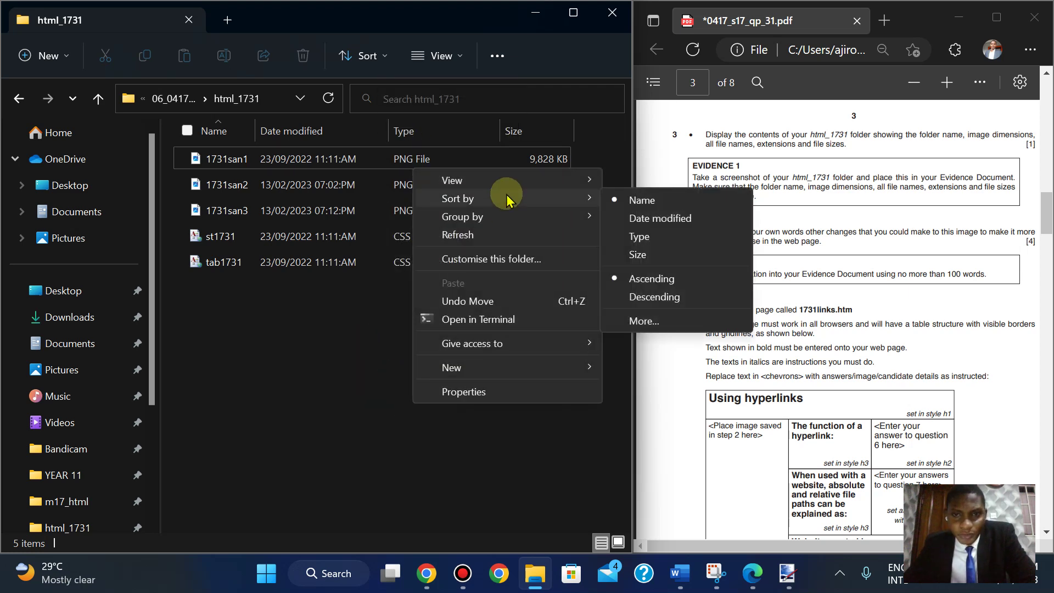
left_click(676, 322)
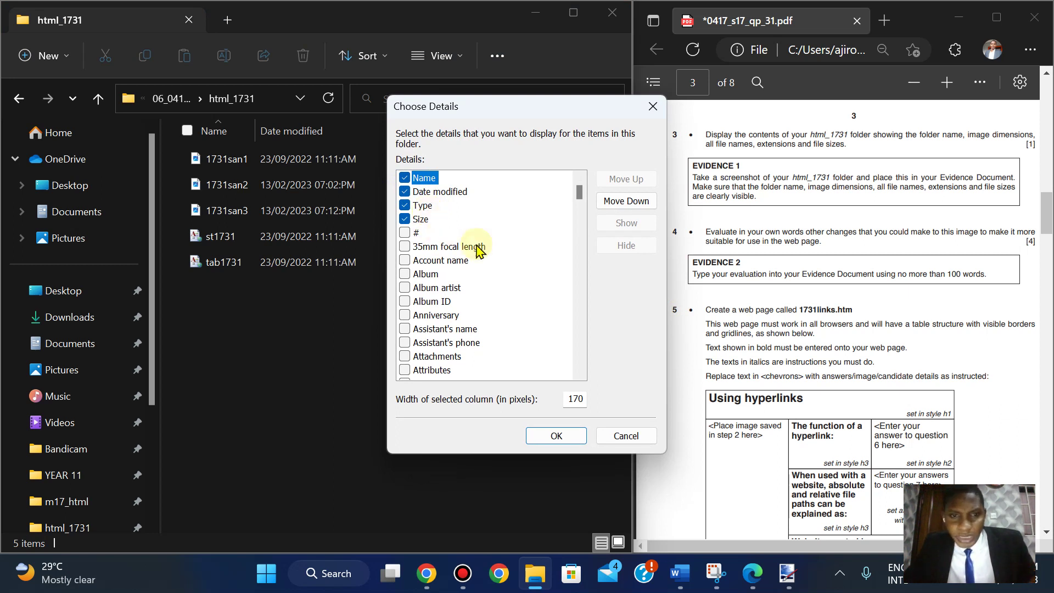
left_click_drag(580, 201, 582, 253)
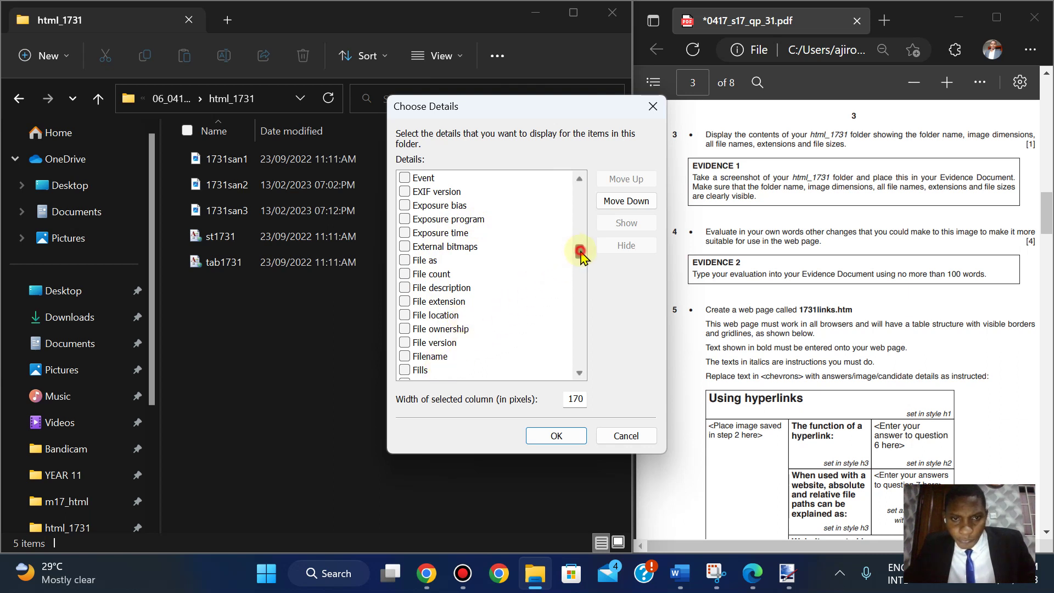
left_click_drag(581, 254, 582, 267)
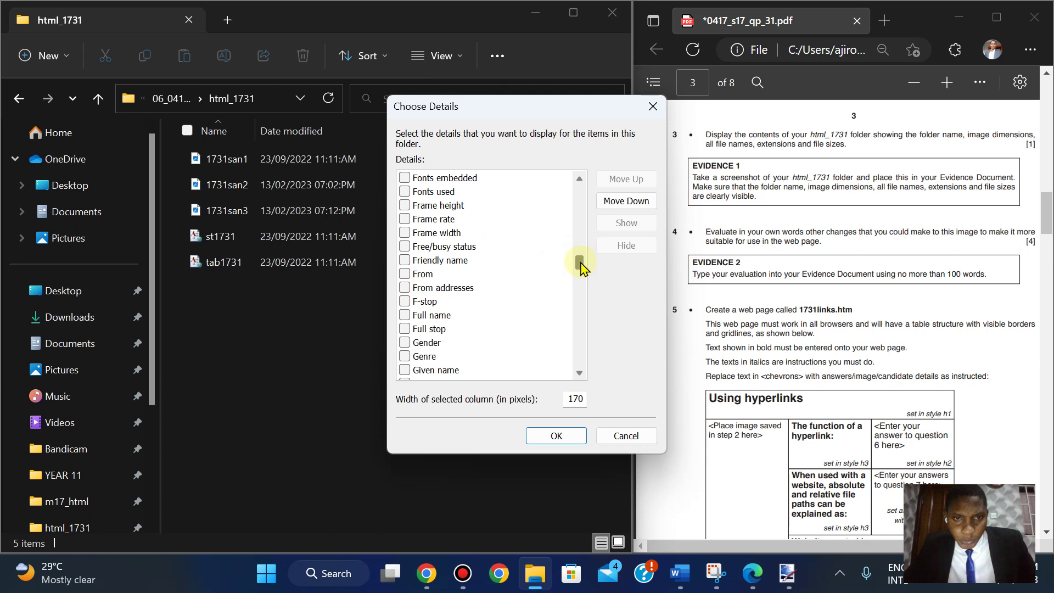
left_click_drag(582, 266, 571, 184)
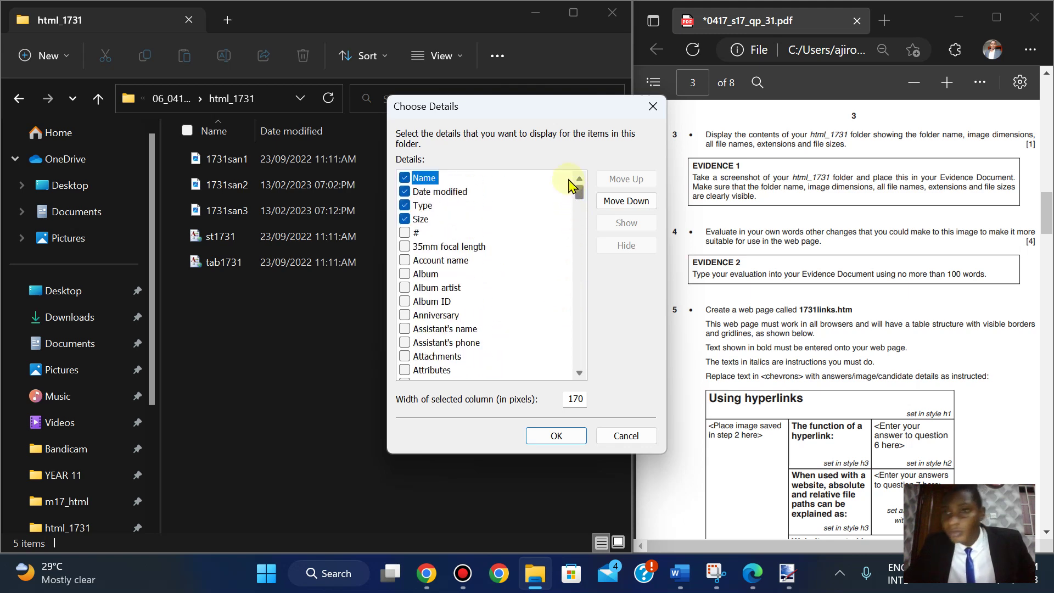
left_click_drag(571, 184, 573, 252)
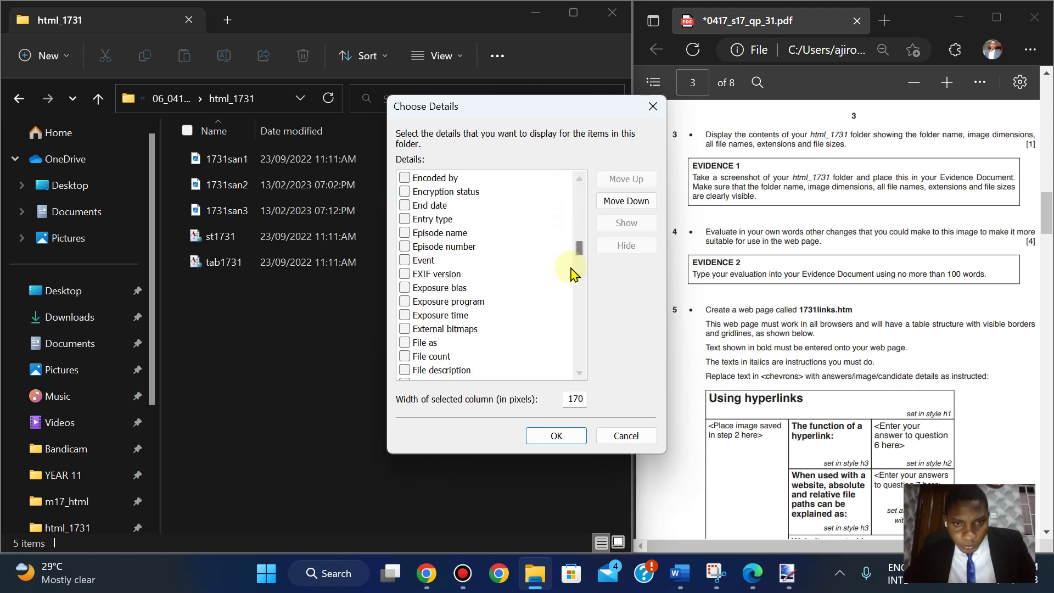
- Tick the Folder name column in the Choose Details list
left_click(580, 374)
left_click(579, 374)
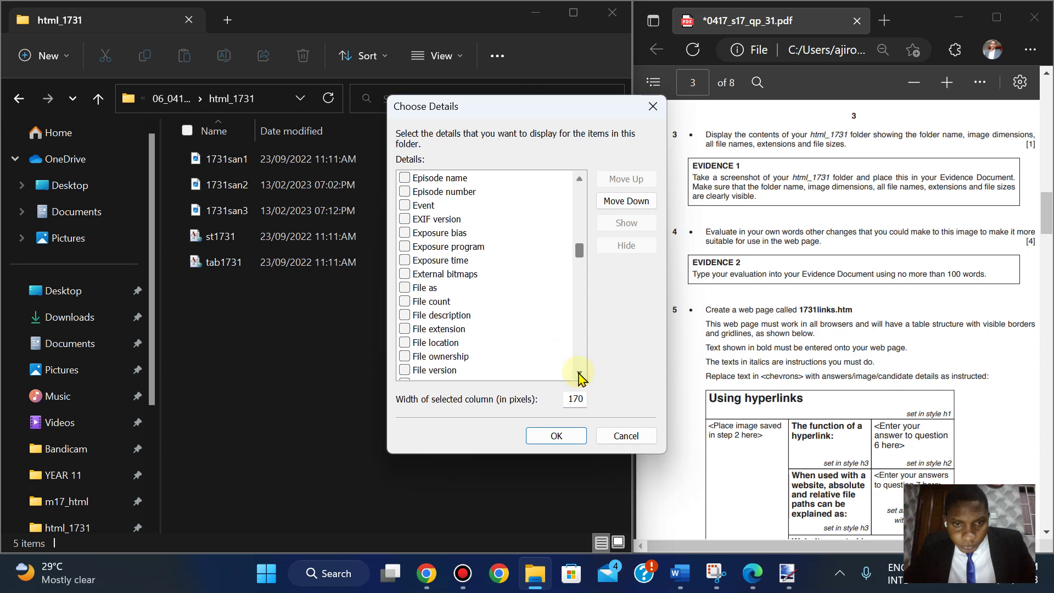
left_click(580, 374)
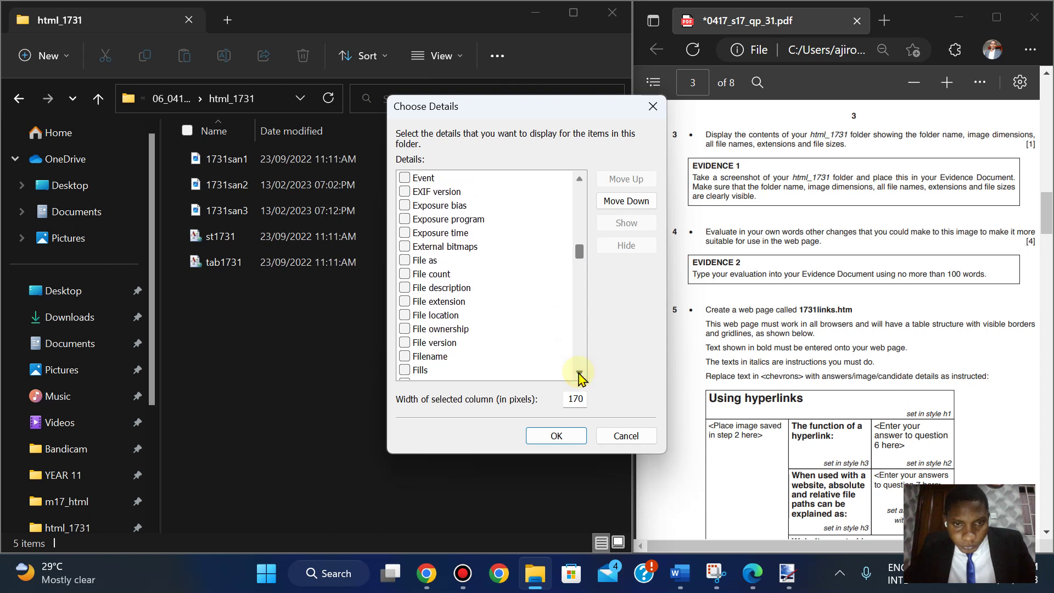
left_click(579, 374)
left_click(579, 374)
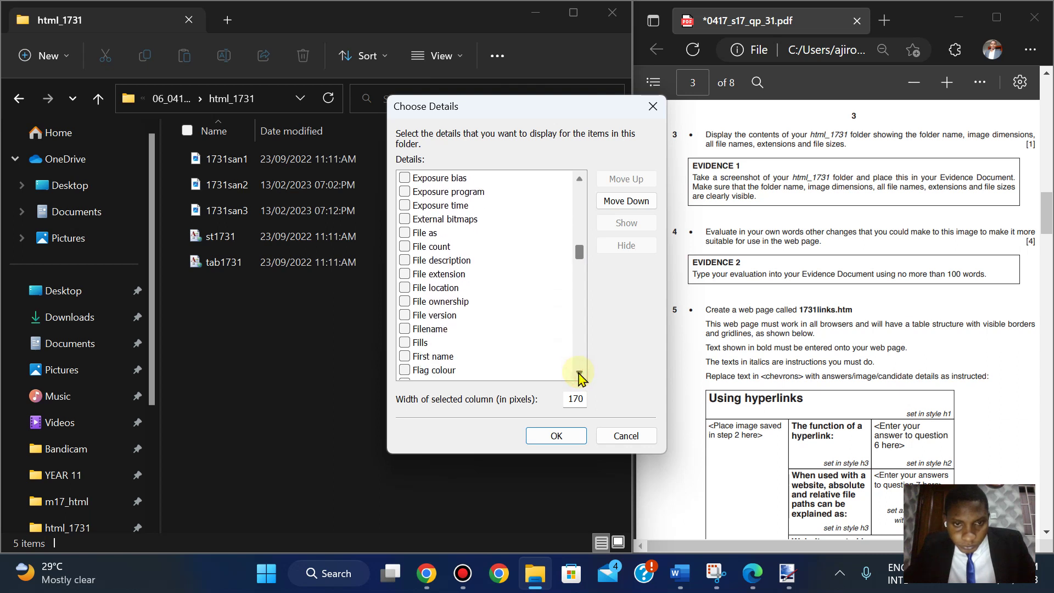
left_click(579, 374)
left_click(580, 374)
left_click(579, 374)
left_click(579, 374)
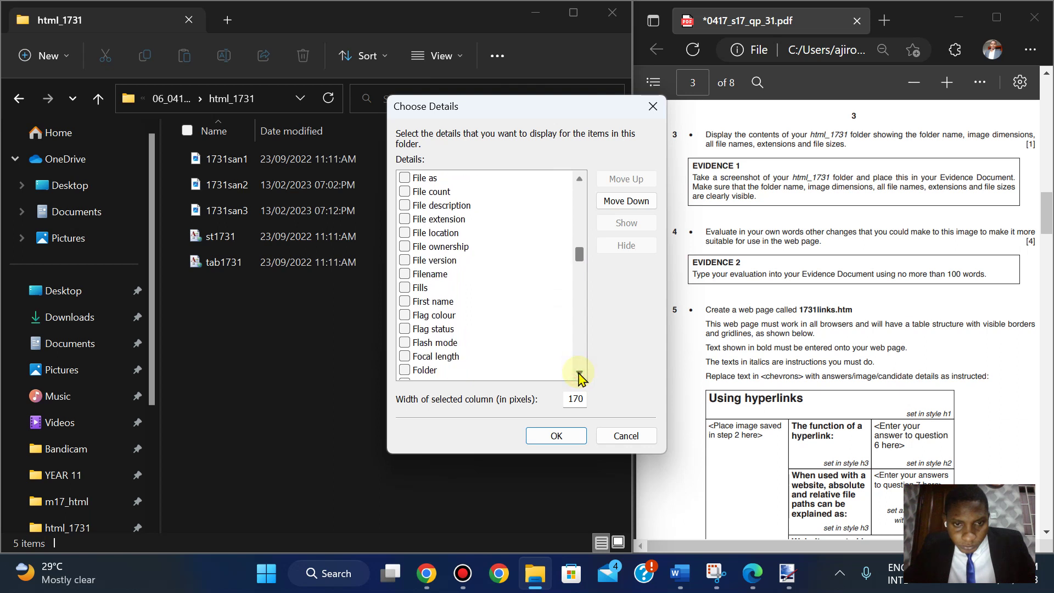
left_click(579, 374)
left_click(579, 374)
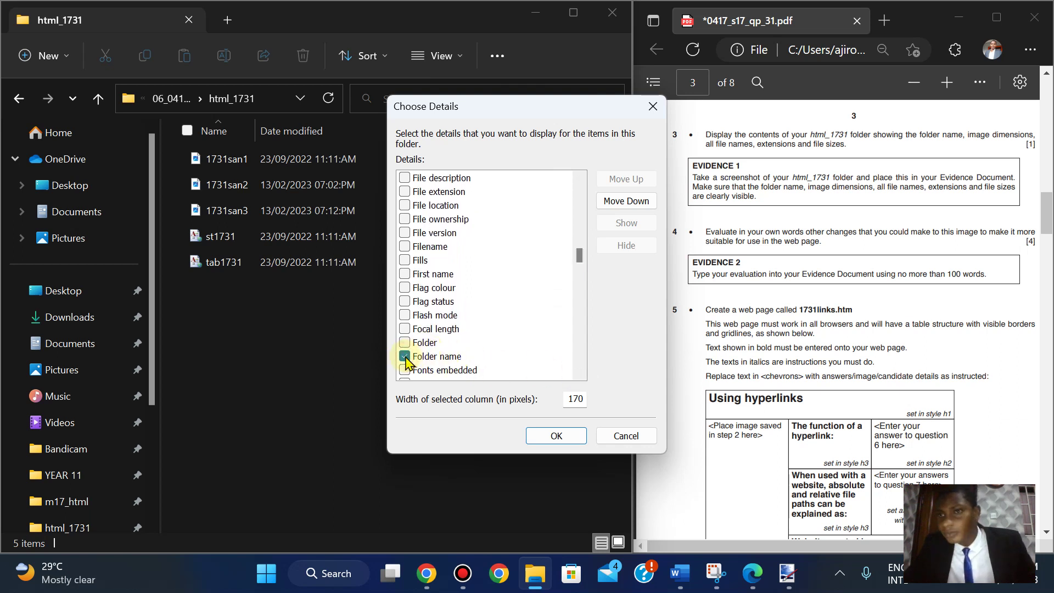
double_click(580, 374)
double_click(580, 374)
triple_click(579, 373)
double_click(579, 374)
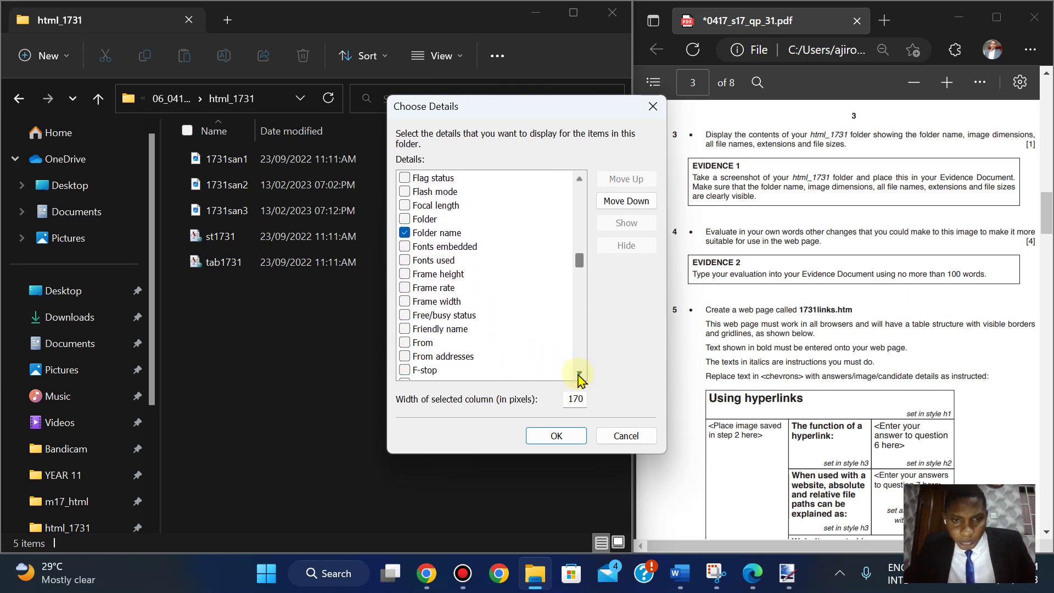
triple_click(580, 374)
triple_click(579, 374)
triple_click(580, 374)
left_click(579, 374)
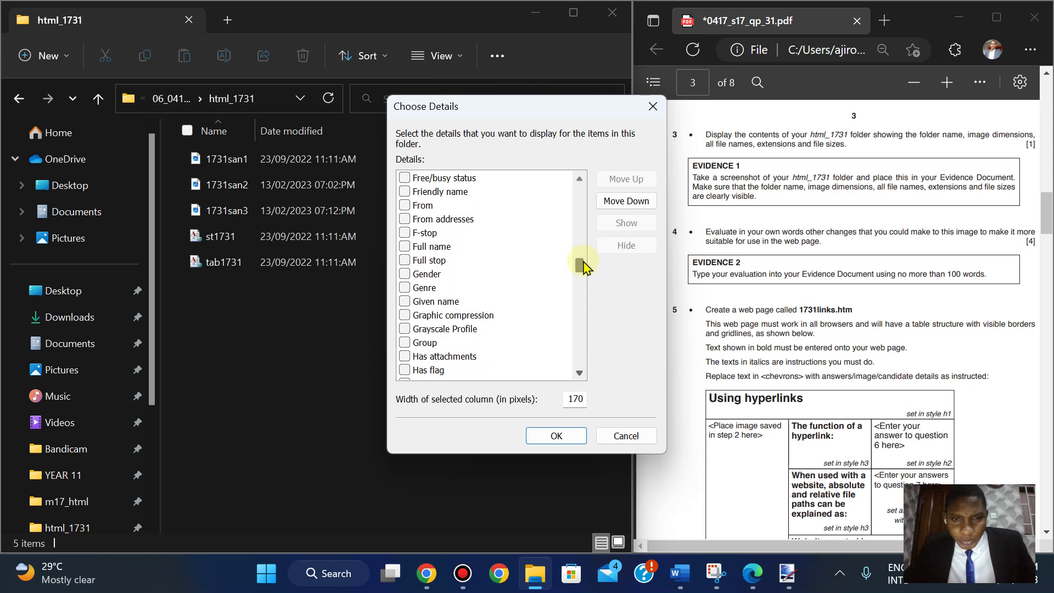
- Tick the Dimensions, File extension and Filename columns in Choose Details
left_click_drag(579, 265, 579, 241)
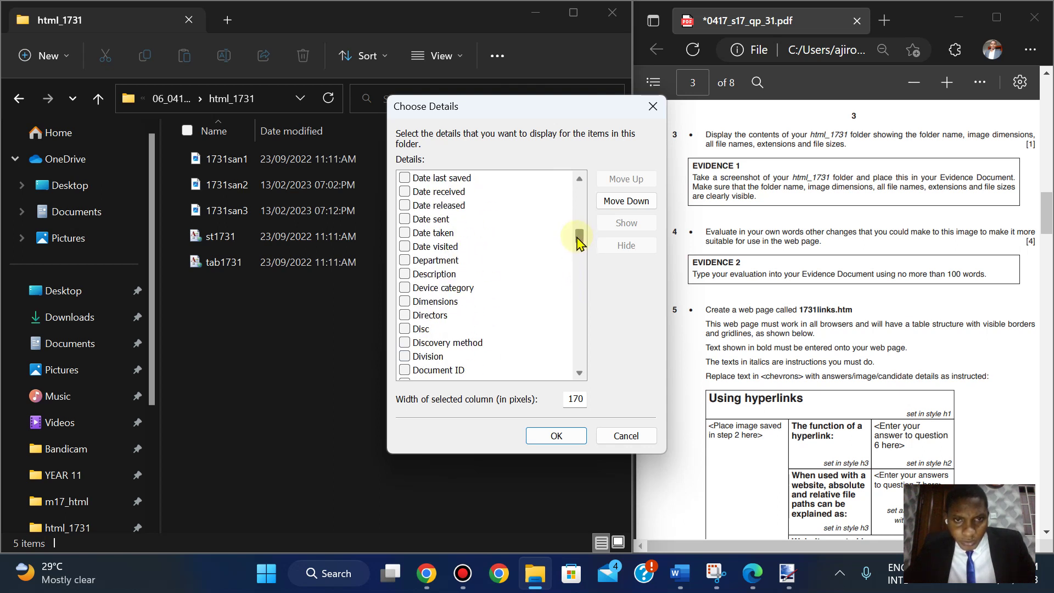
left_click(580, 374)
left_click(580, 373)
left_click(580, 373)
left_click(580, 374)
left_click(580, 373)
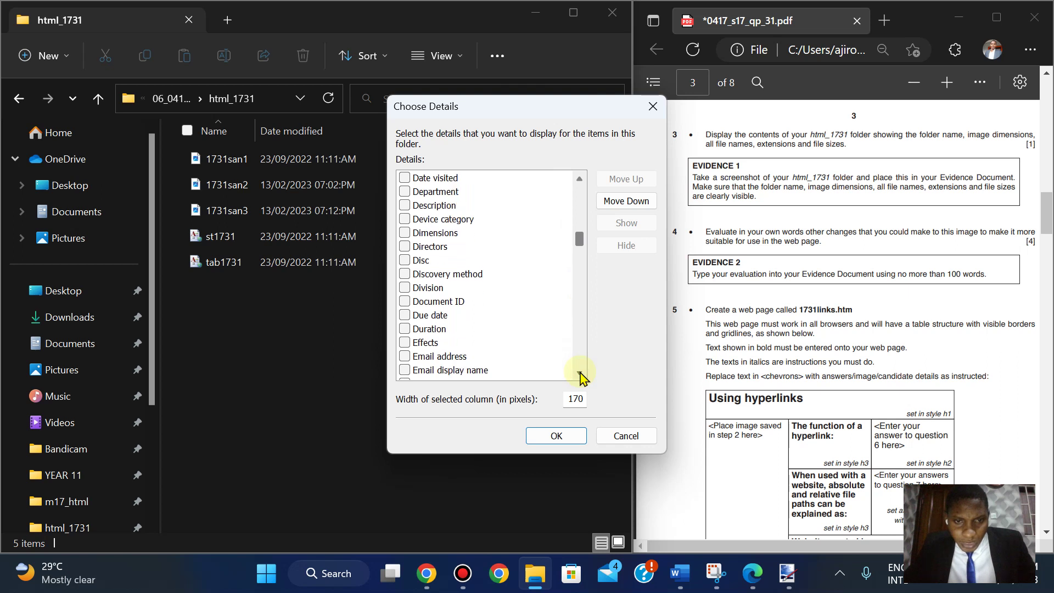
left_click(580, 373)
left_click(580, 374)
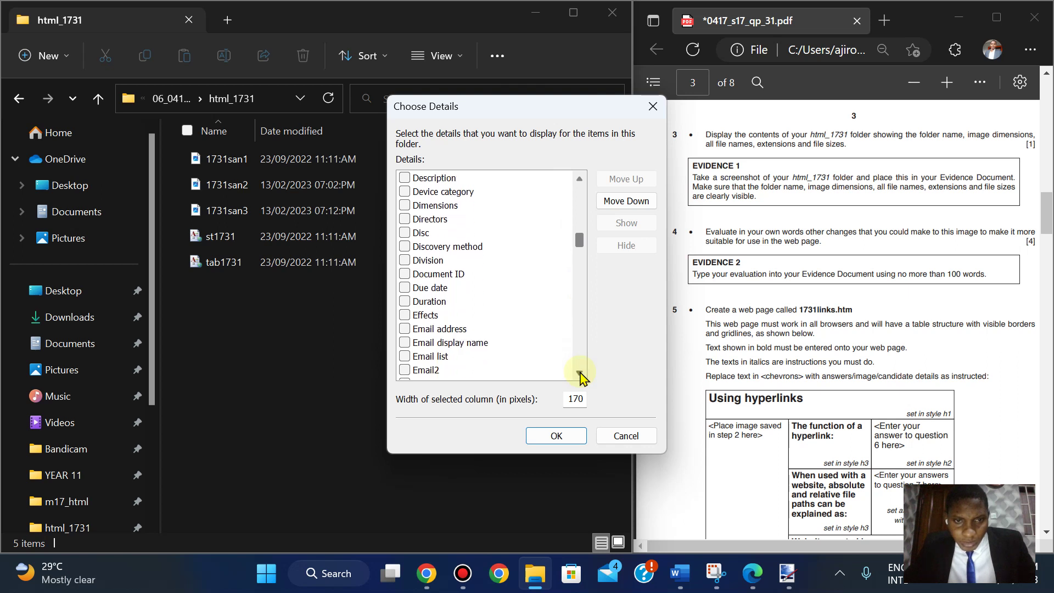
left_click(580, 178)
left_click(580, 179)
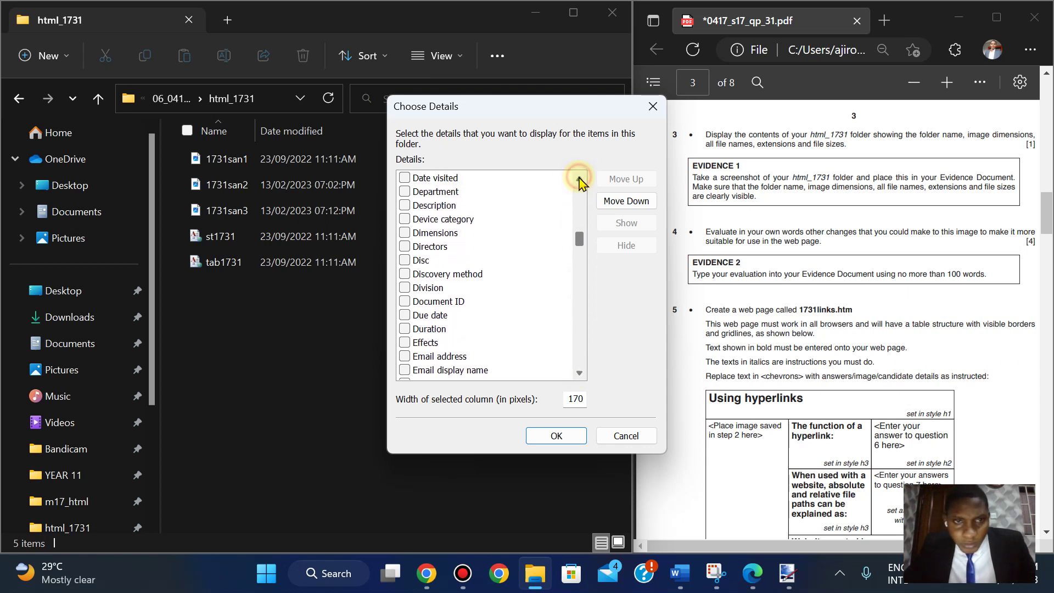
left_click(580, 179)
left_click(579, 179)
left_click(580, 179)
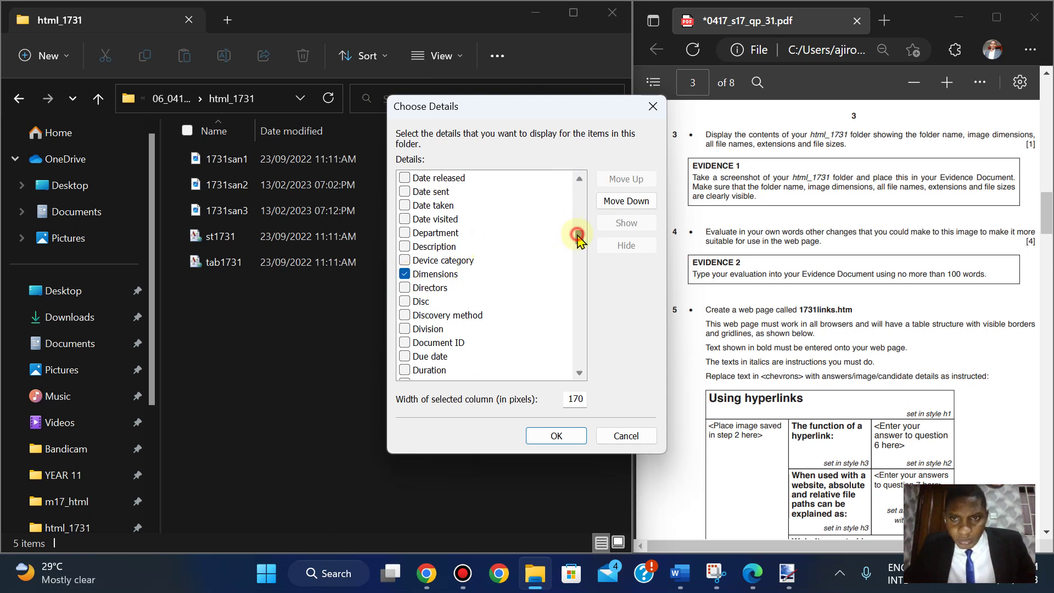
- Scroll the column list back to the top and apply the chosen columns
left_click_drag(578, 236, 579, 251)
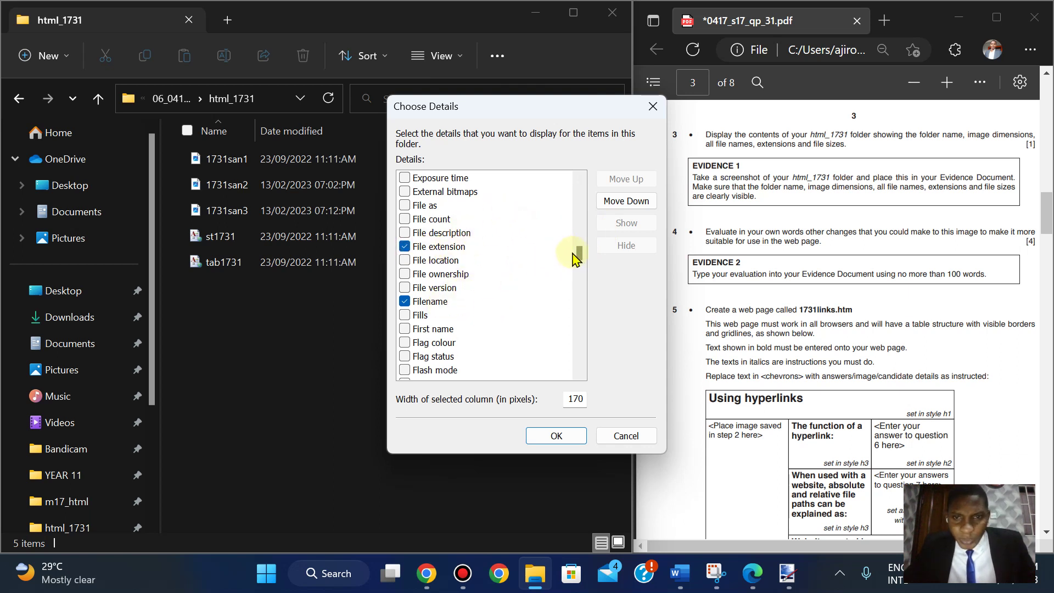
left_click_drag(578, 229, 572, 191)
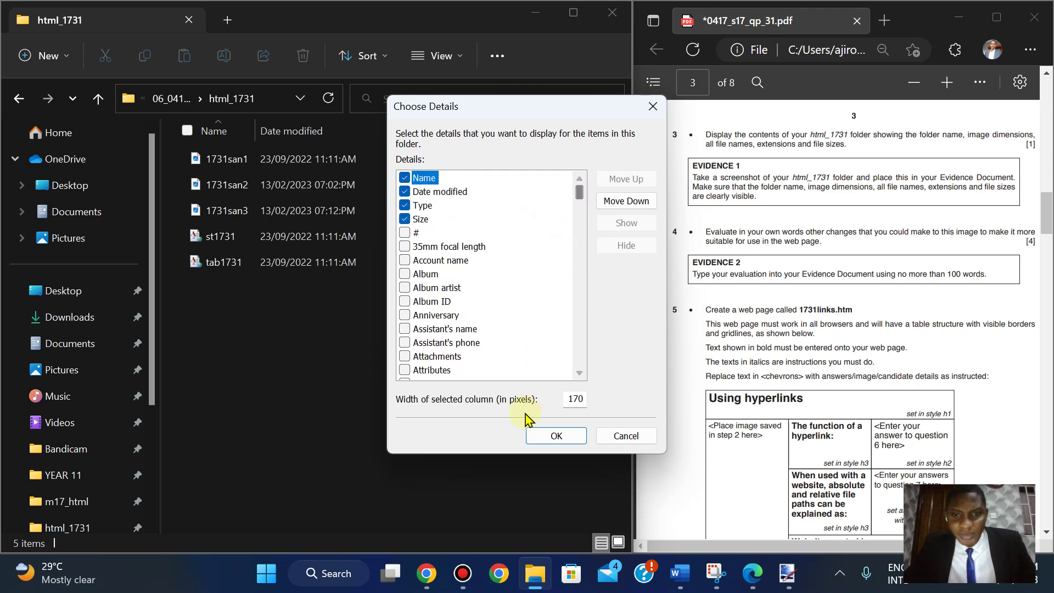
left_click(543, 435)
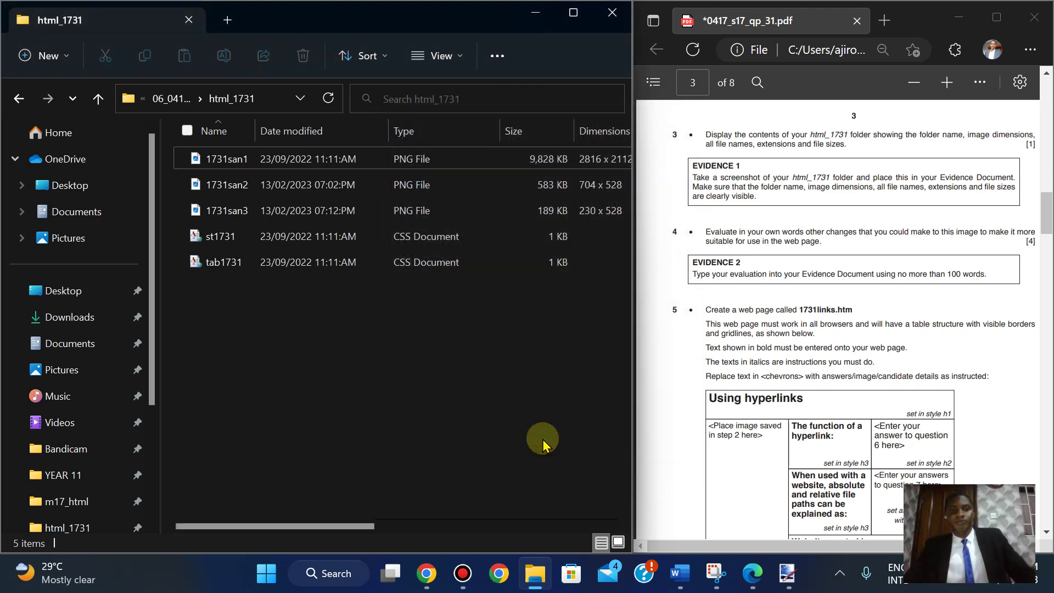
- Maximize the html_1731 window and narrow the Date modified and Type columns
left_click(573, 12)
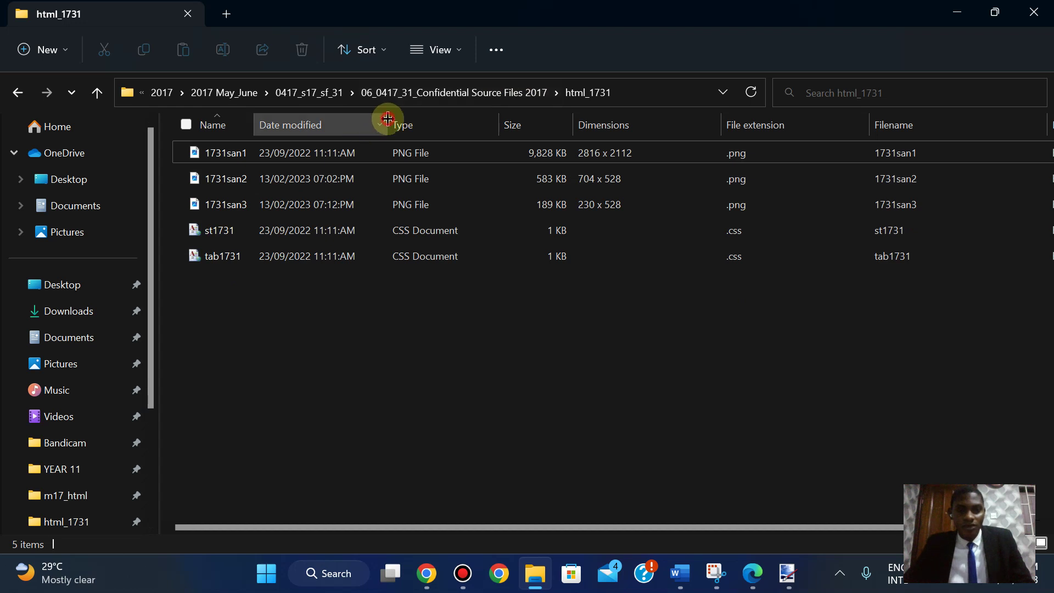
left_click_drag(388, 119, 363, 118)
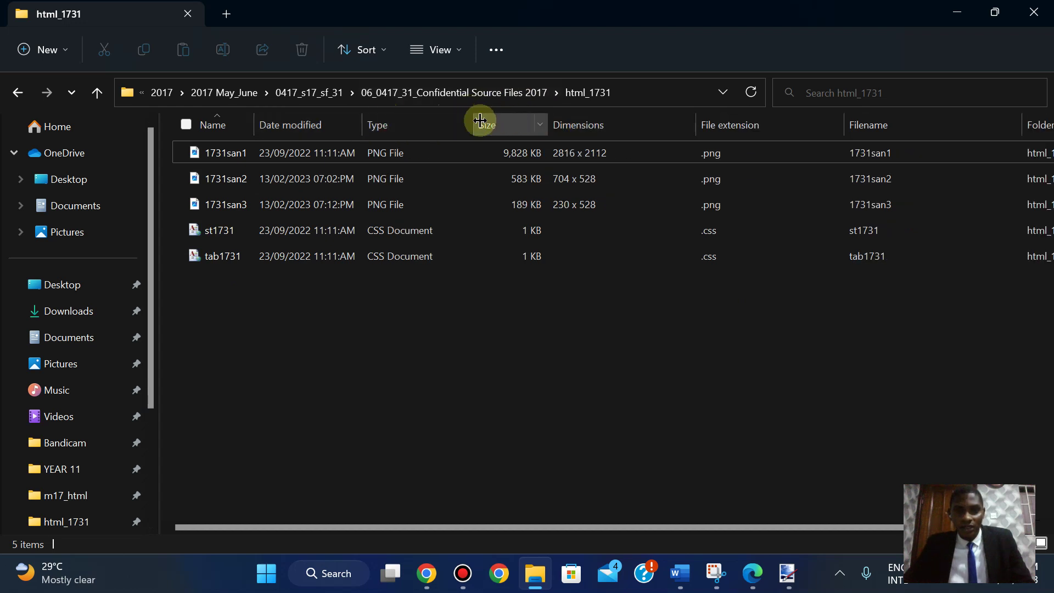
left_click_drag(473, 118, 439, 120)
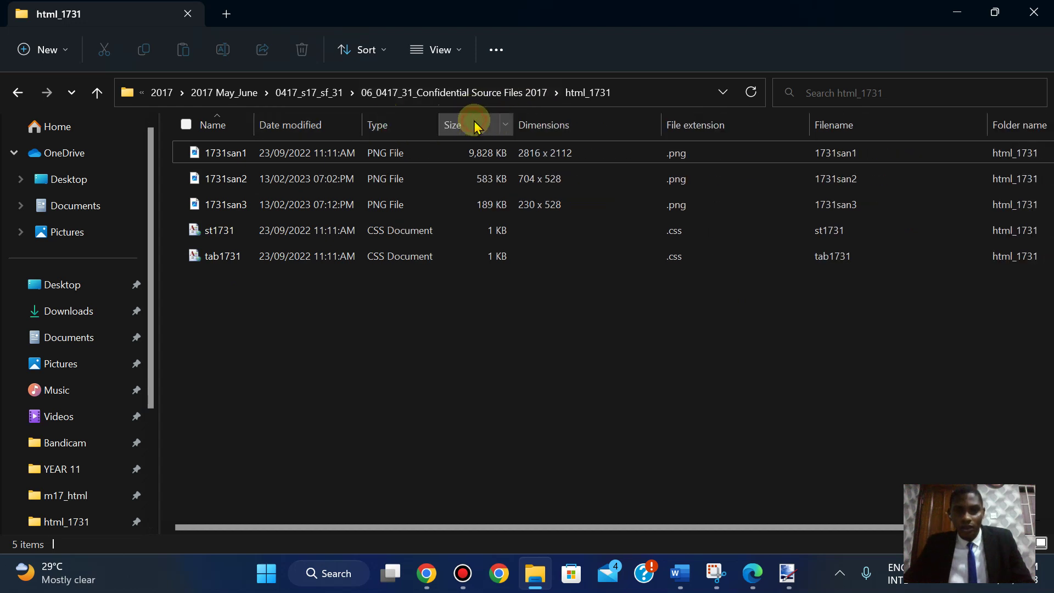
- Auto-fit the Dimensions, File extension, Filename and Folder name columns, then bring the question paper PDF back
double_click(666, 120)
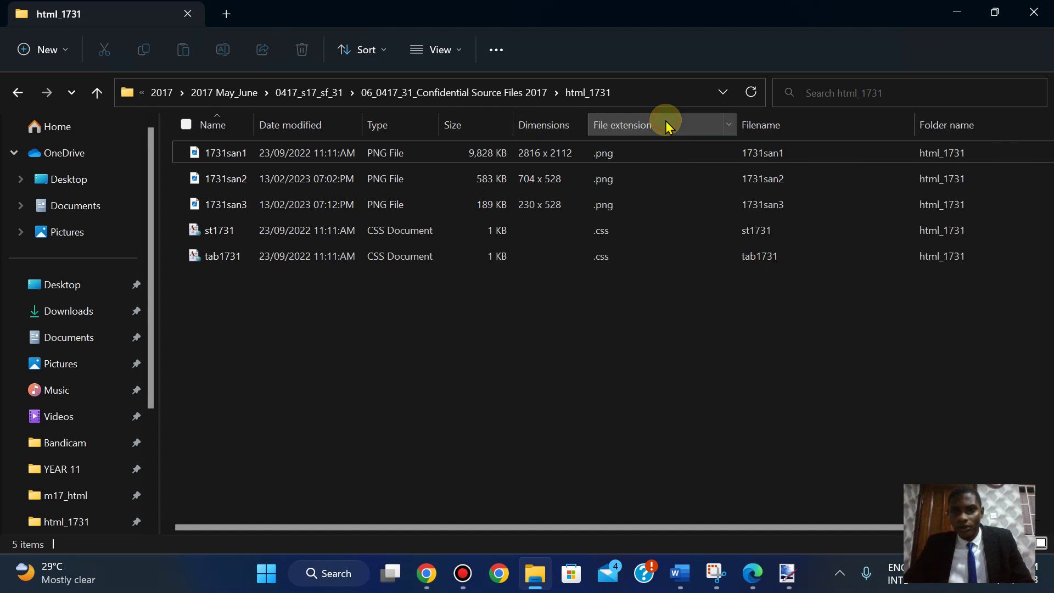
double_click(741, 122)
double_click(844, 124)
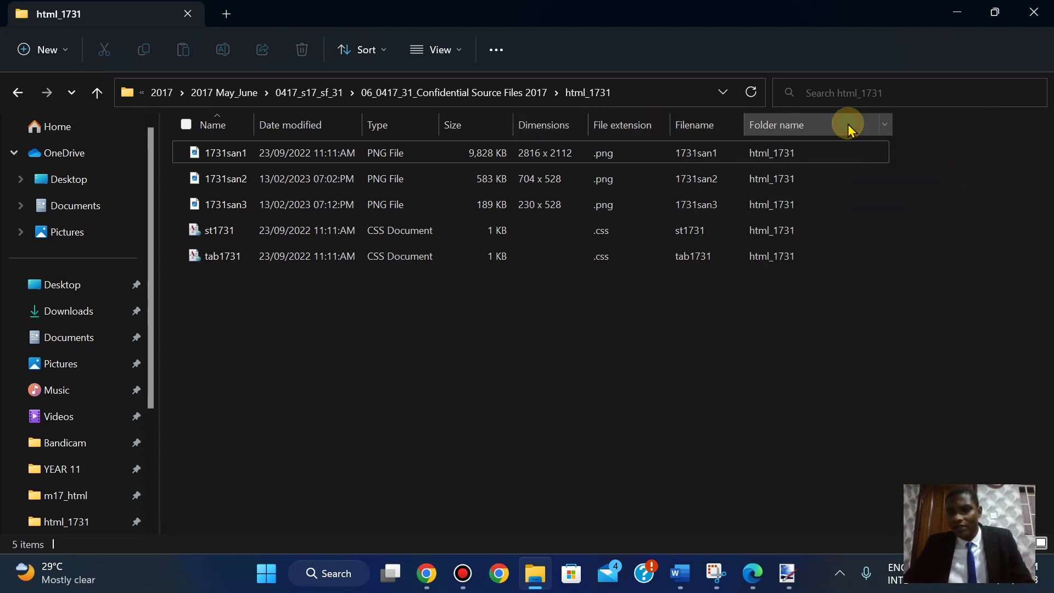
double_click(893, 125)
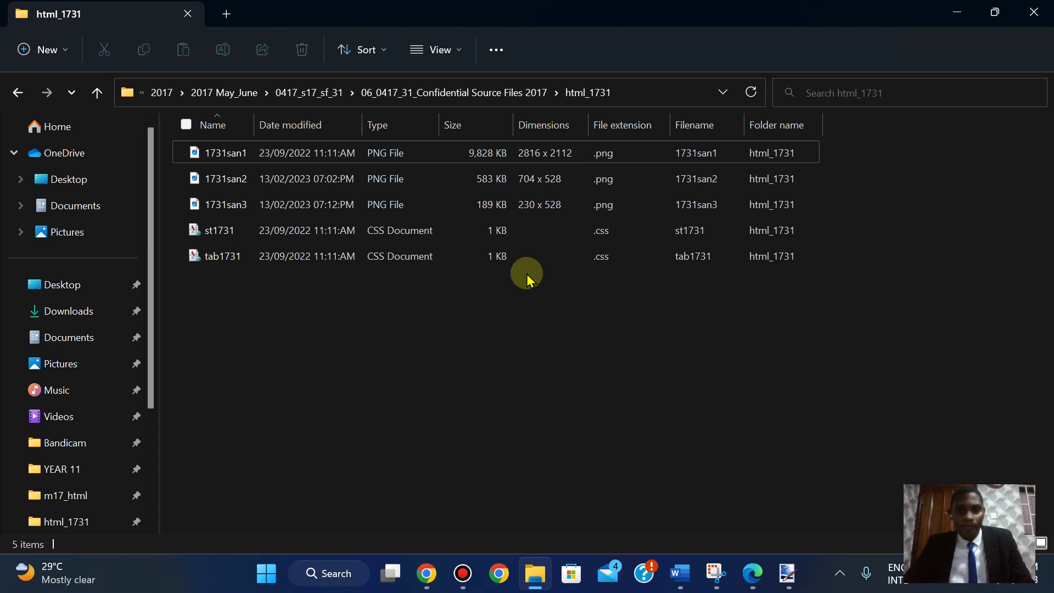
left_click(751, 576)
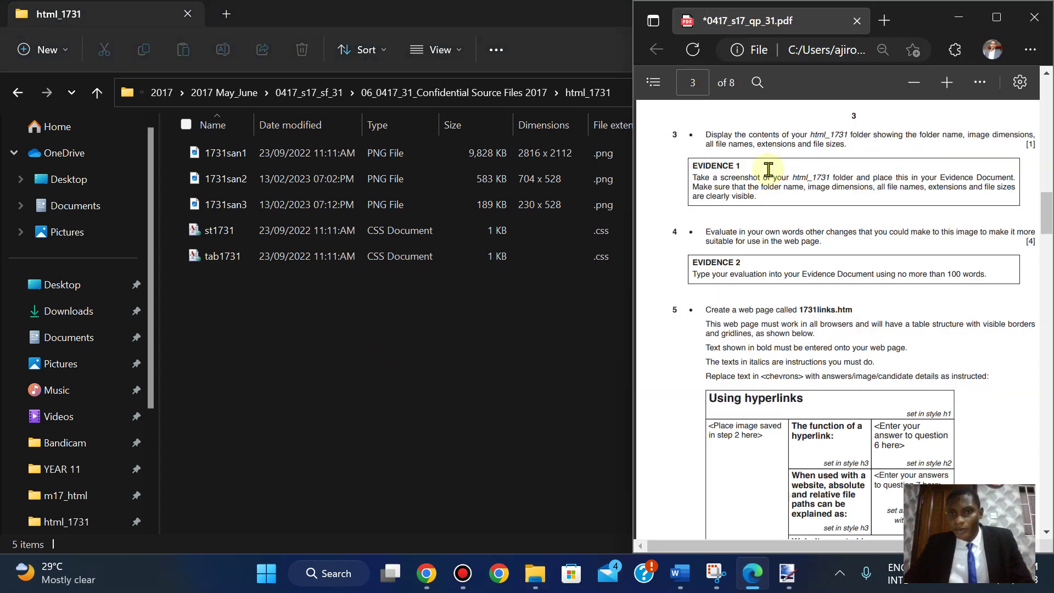
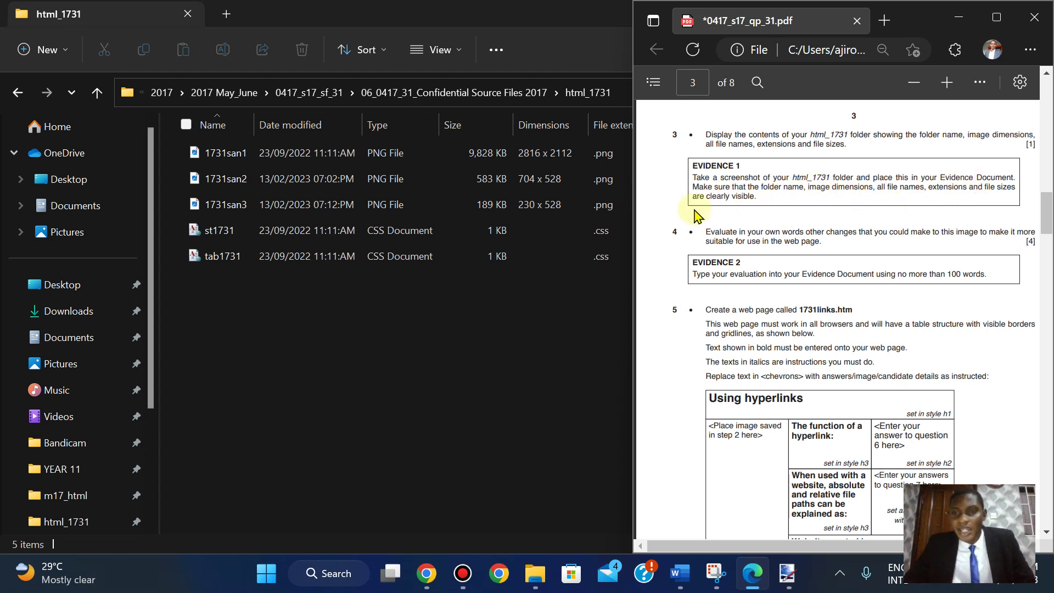
- Maximize the html_1731 folder window and start the Snipping Tool
key("super+Up")
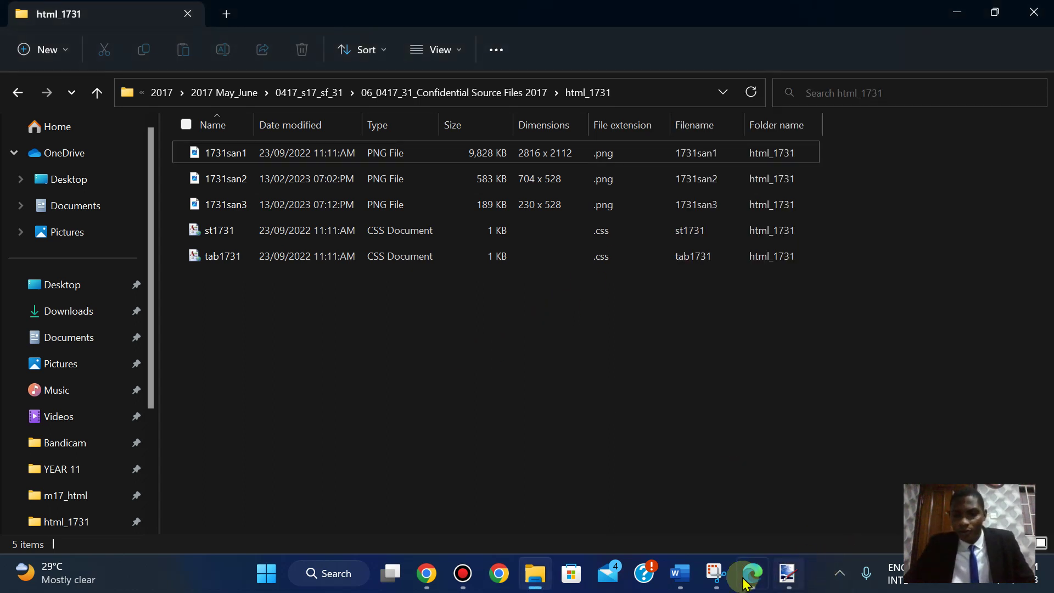
left_click(717, 585)
- Snip the html_1731 address bar and file list, then go to Word's empty line under Evidence 1
left_click(548, 160)
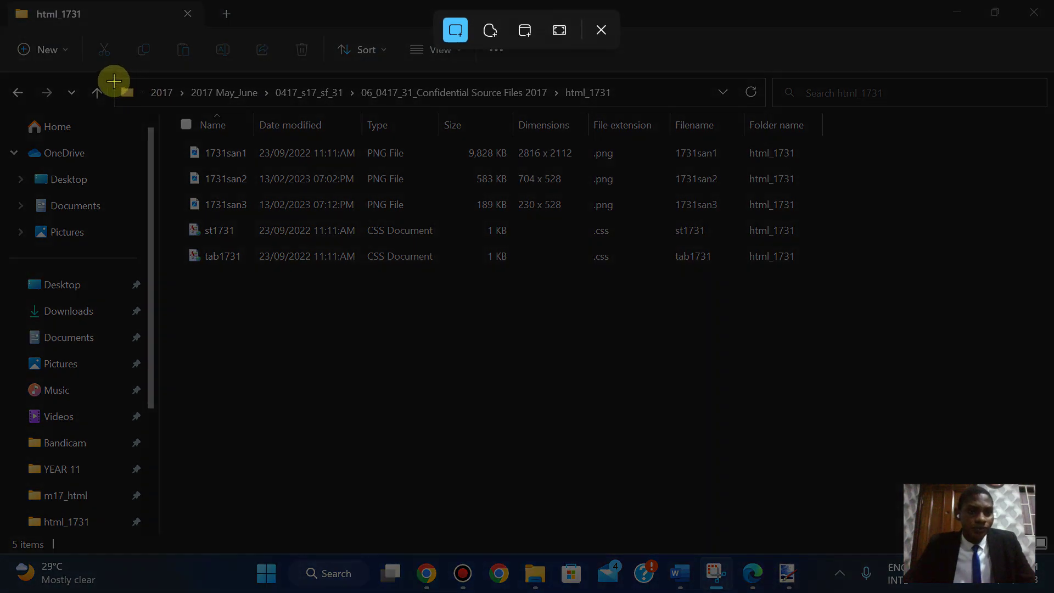
left_click_drag(113, 76, 819, 290)
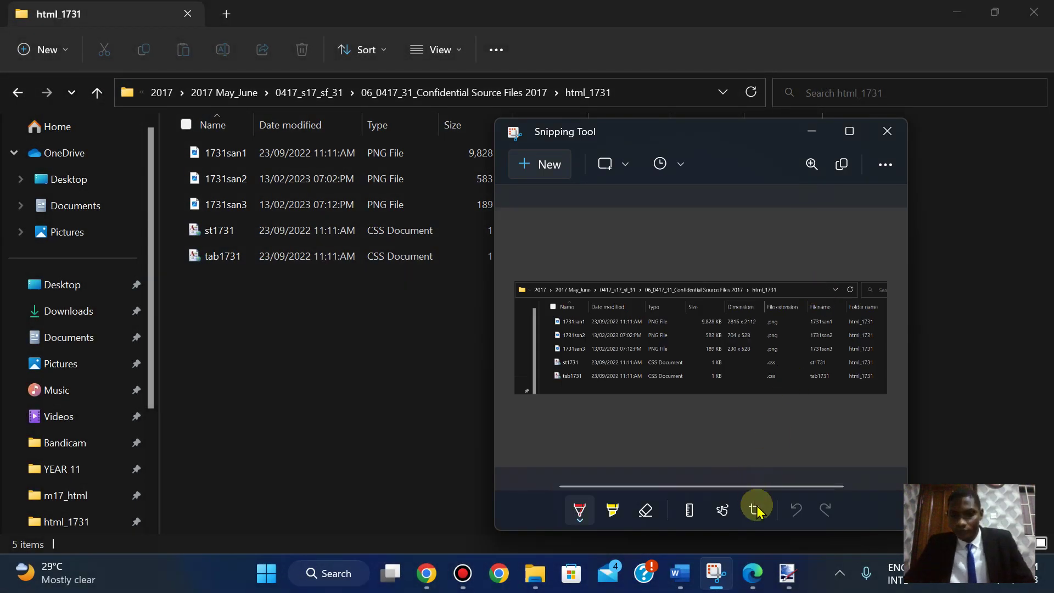
left_click(754, 574)
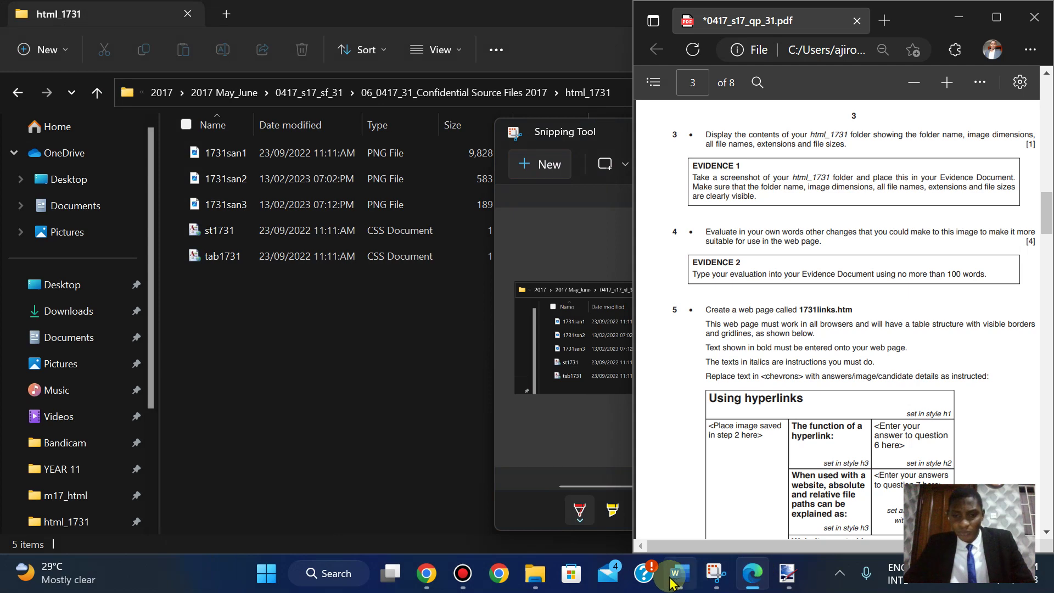
mouse_move(680, 573)
left_click(641, 491)
left_click(281, 330)
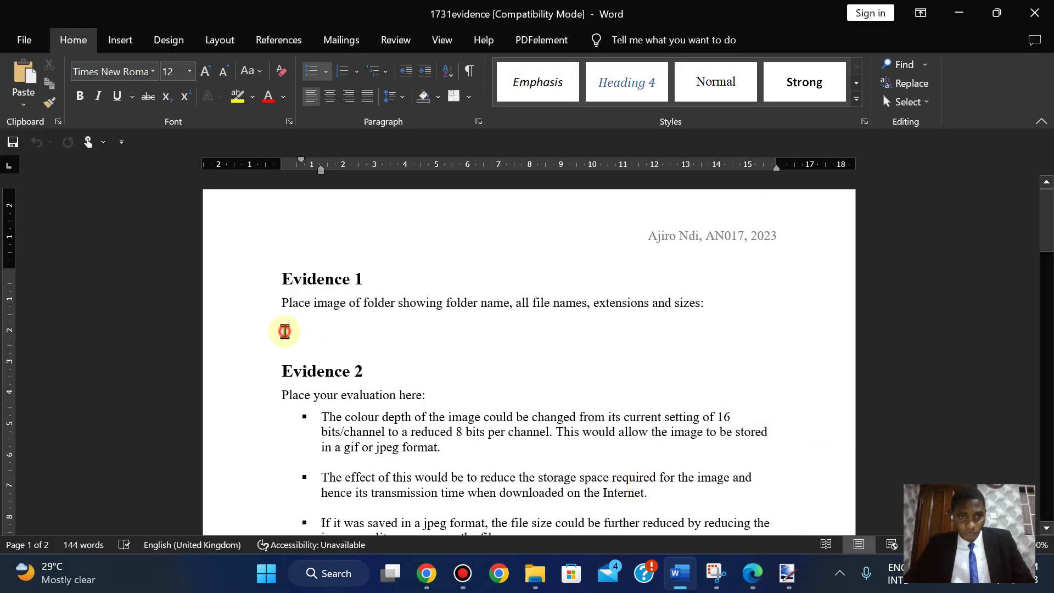
- Paste the folder screenshot under Evidence 1 and maximize the question paper PDF
key("ctrl+v")
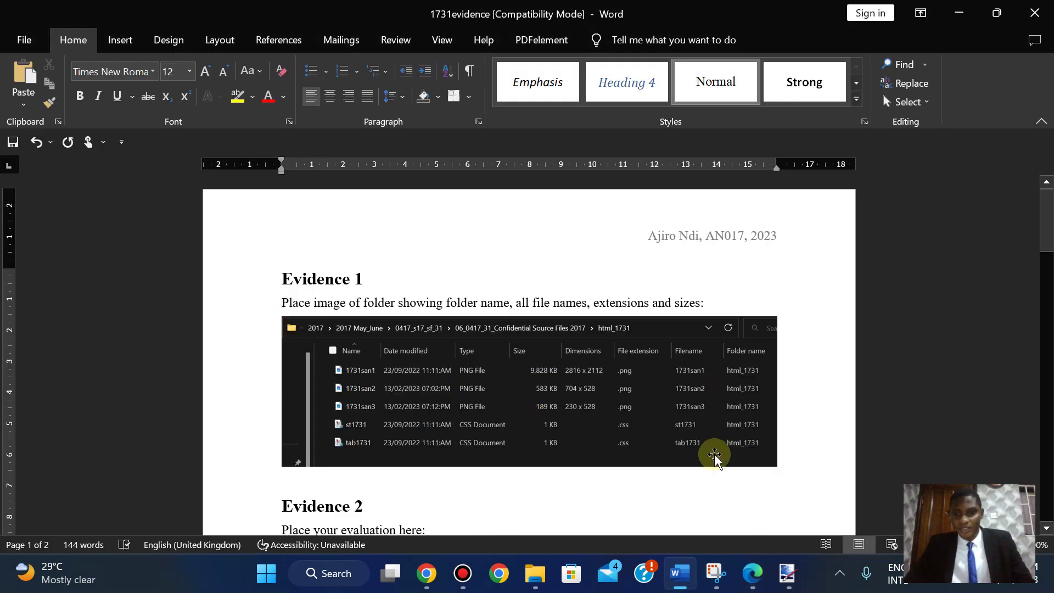
left_click(750, 575)
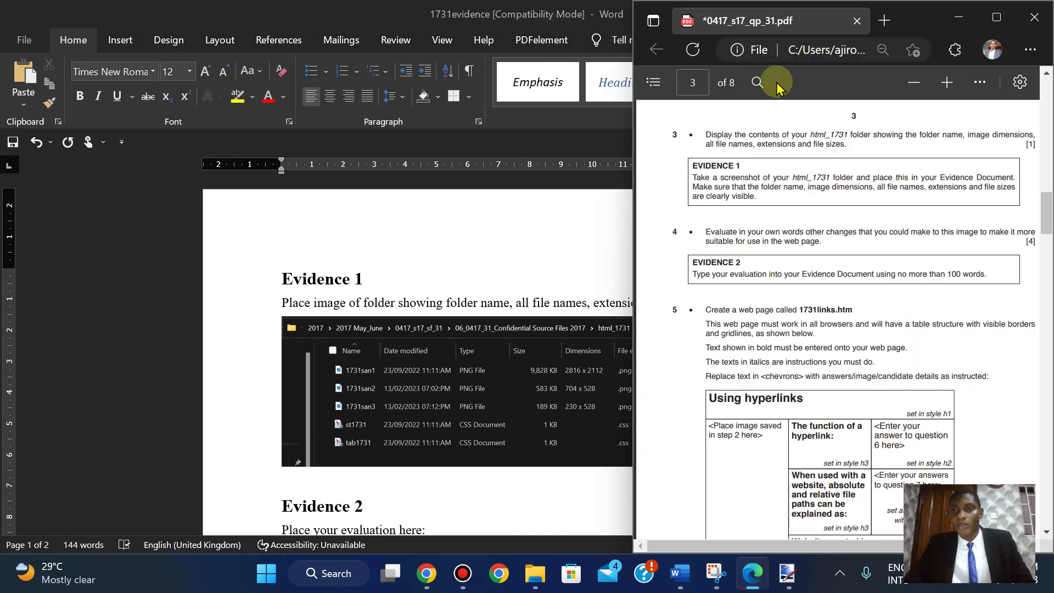
left_click(995, 18)
- Zoom the question paper in five steps, glance at Word, then return to the paper
left_click(460, 79)
left_click(461, 79)
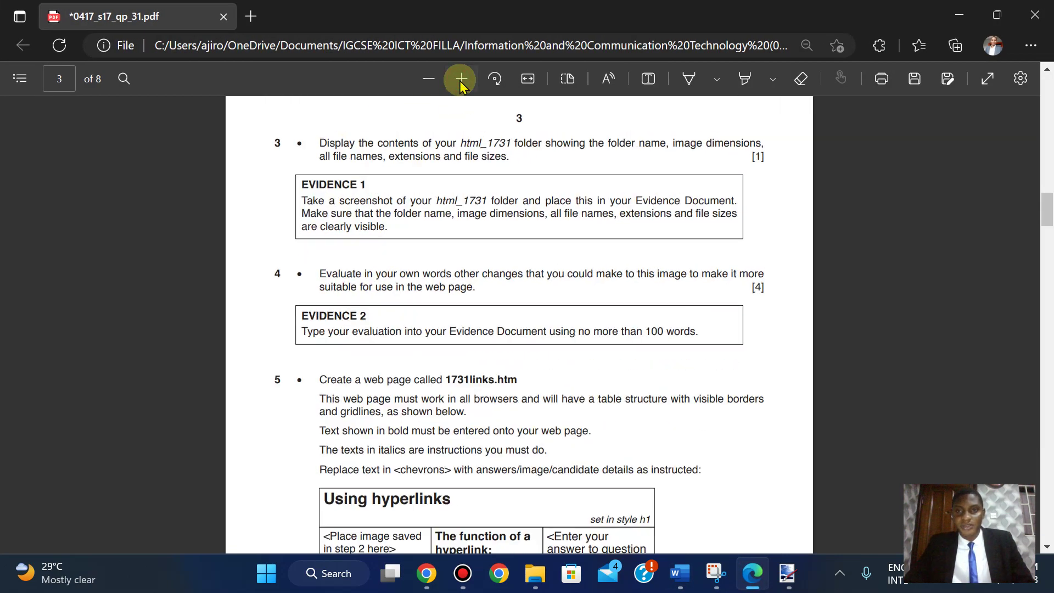
left_click(460, 78)
left_click(461, 78)
left_click(461, 78)
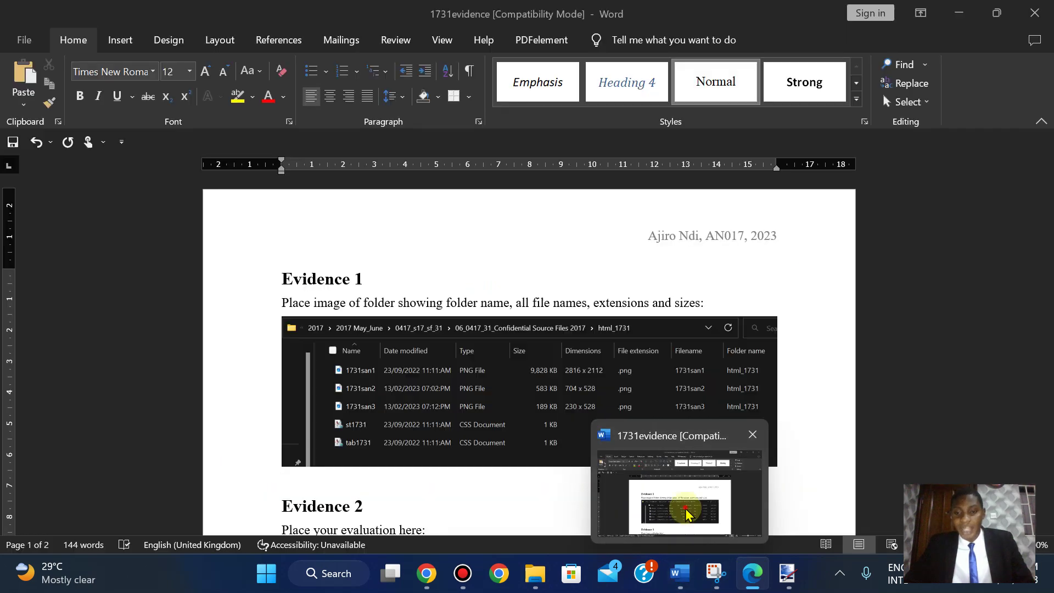
left_click(687, 499)
mouse_move(763, 587)
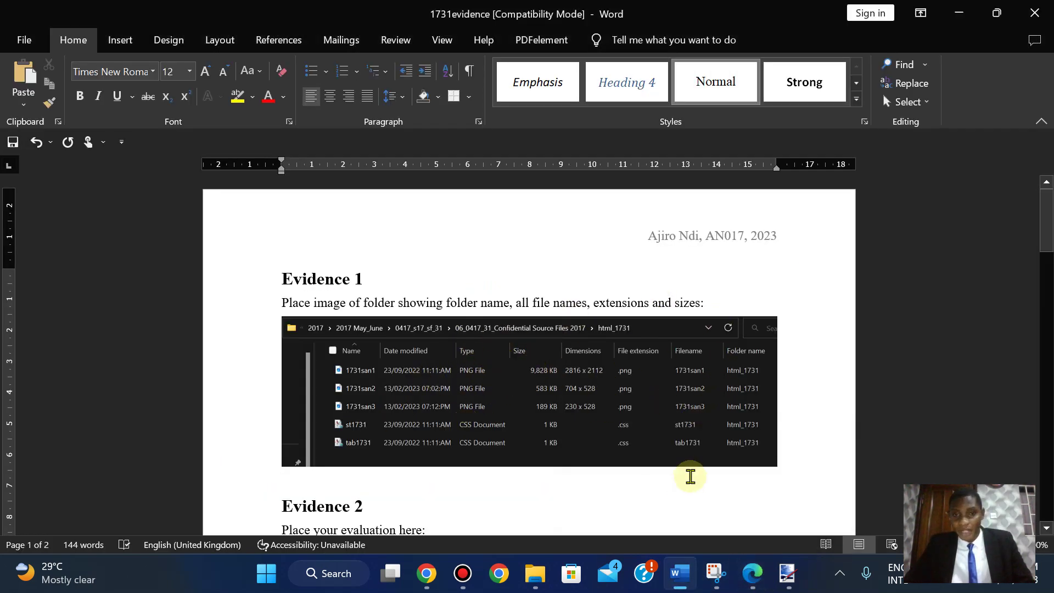
left_click(762, 588)
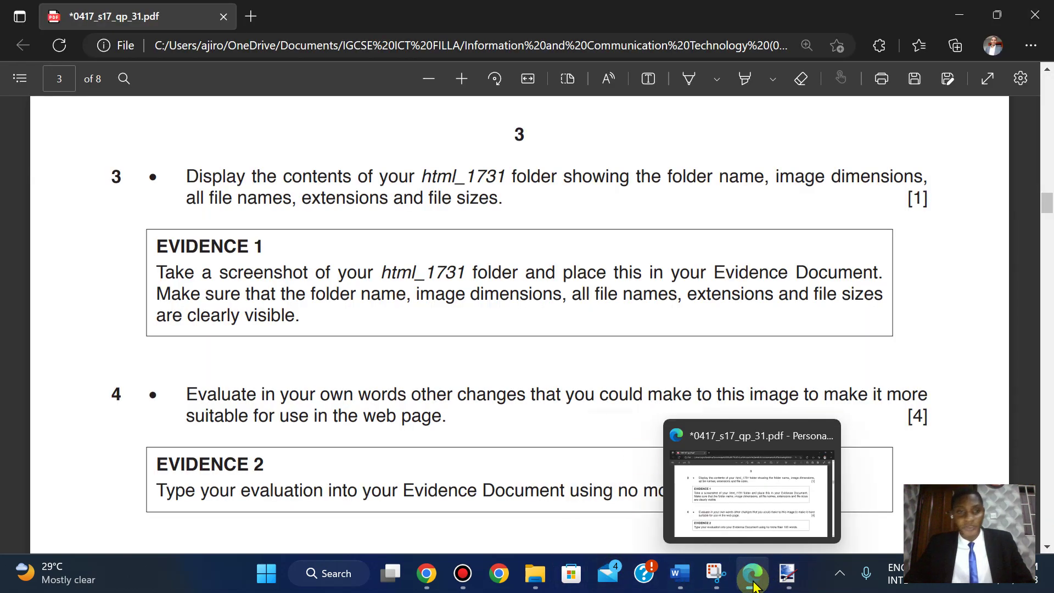
- Review question 4 in the PDF, then scroll Word down to the Evidence 2 evaluation prompt
scroll(261, 388, "down", 3)
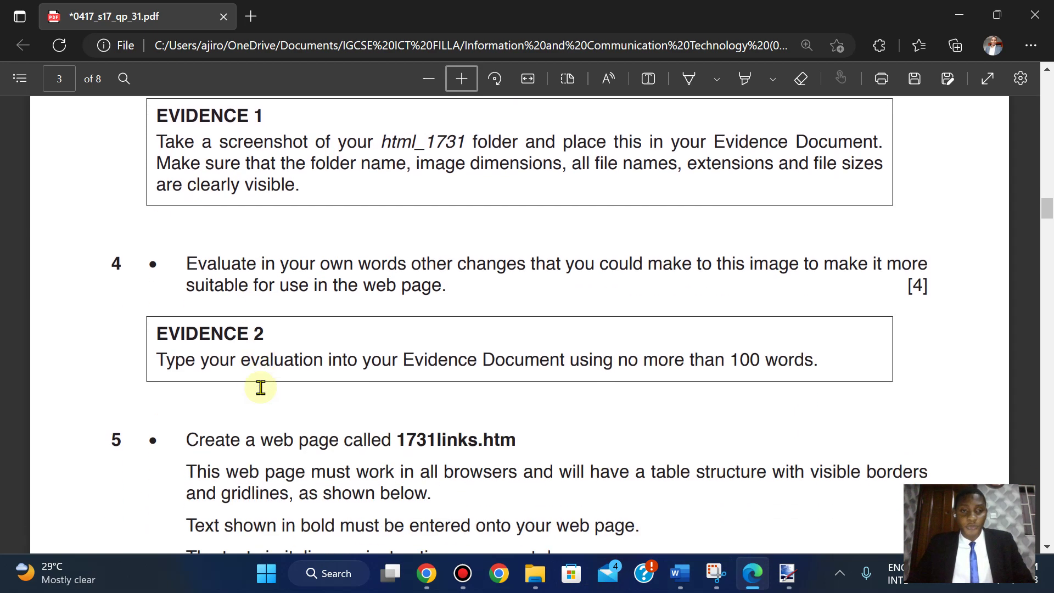
scroll(260, 388, "up", 1)
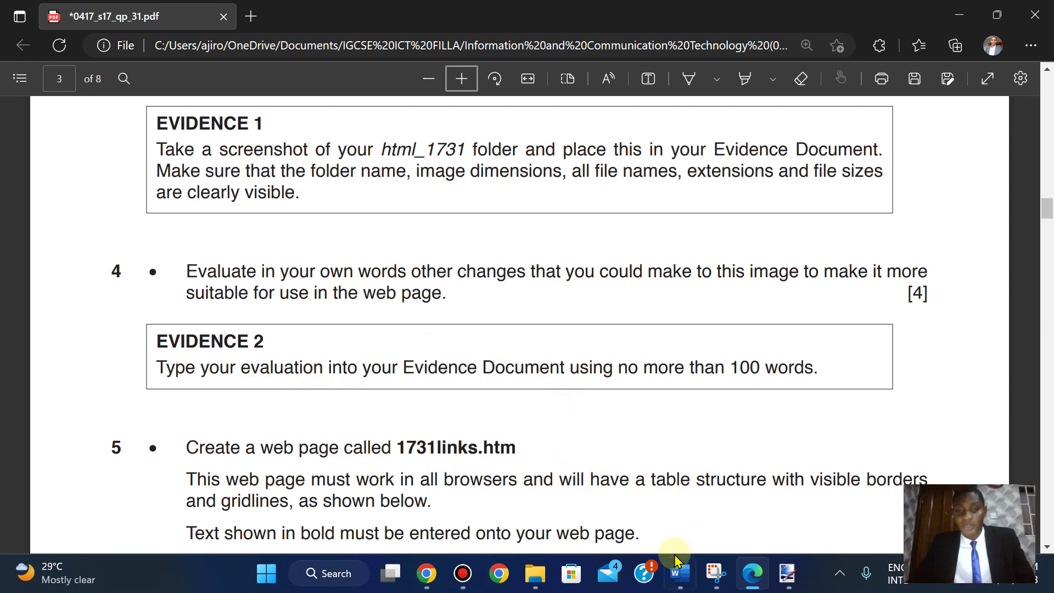
mouse_move(677, 559)
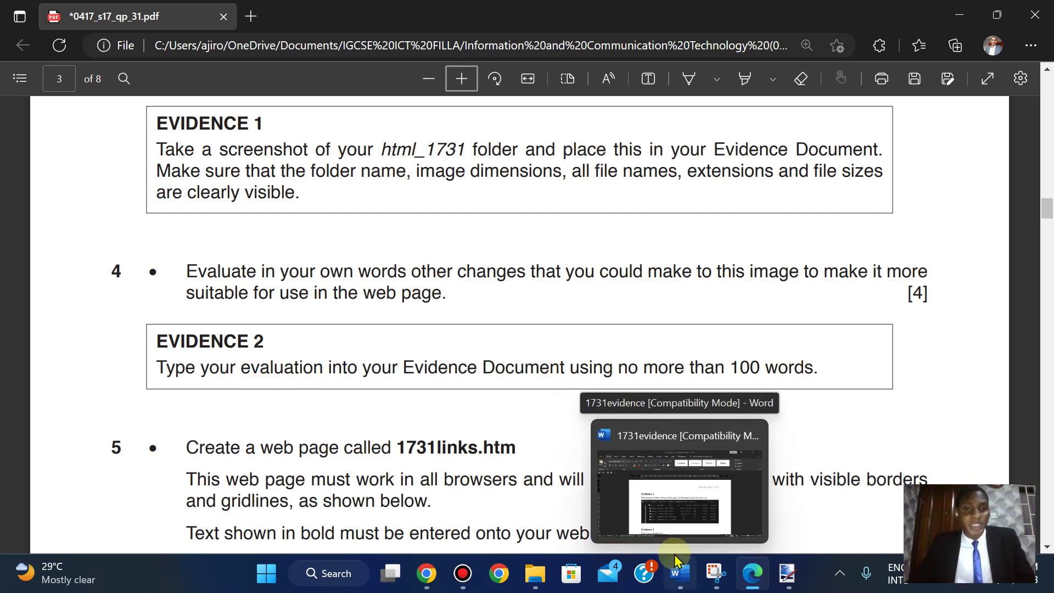
left_click(677, 559)
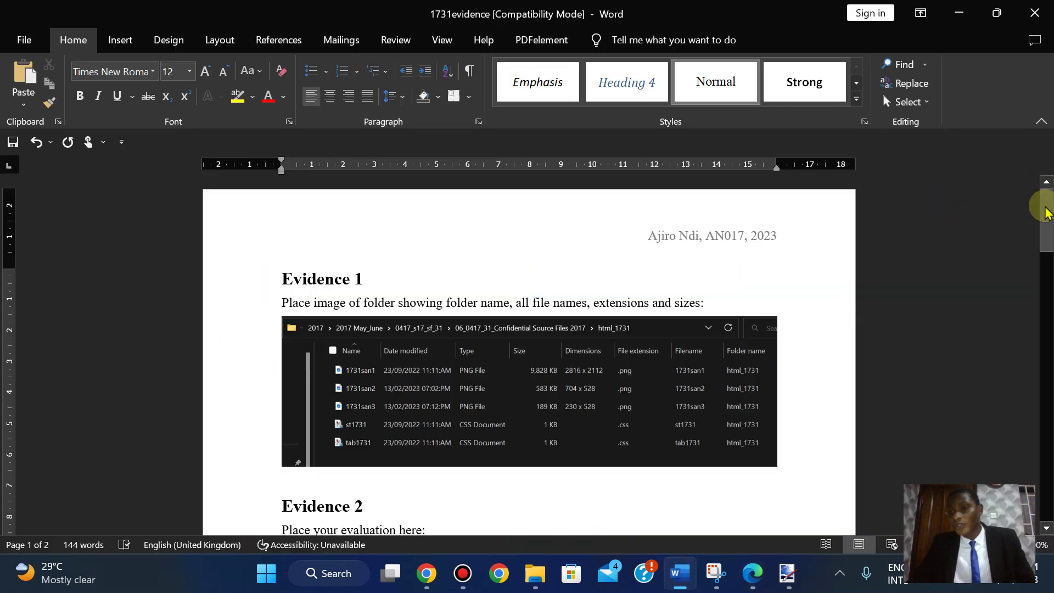
left_click_drag(1044, 209, 1037, 257)
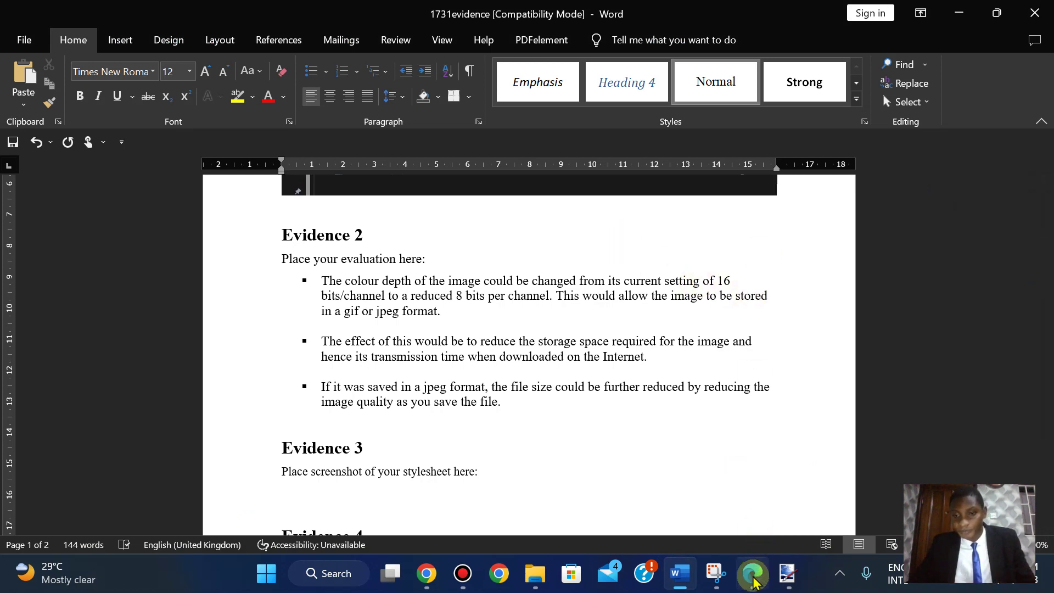
- Save the cropped paint.net image as a new PNG, 1731san4, instead of overwriting 1731san3
left_click(783, 577)
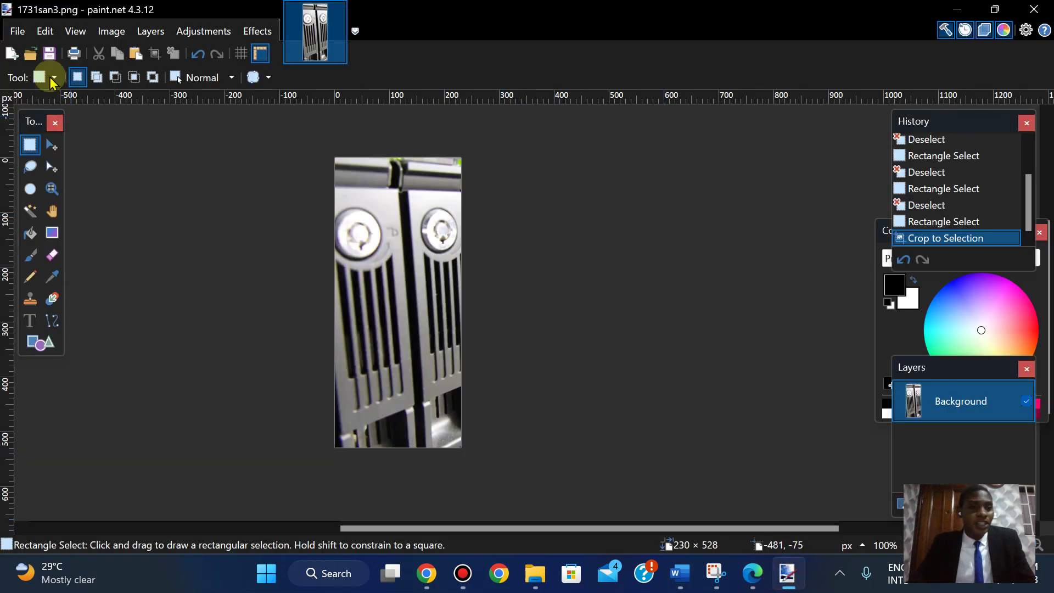
left_click(18, 32)
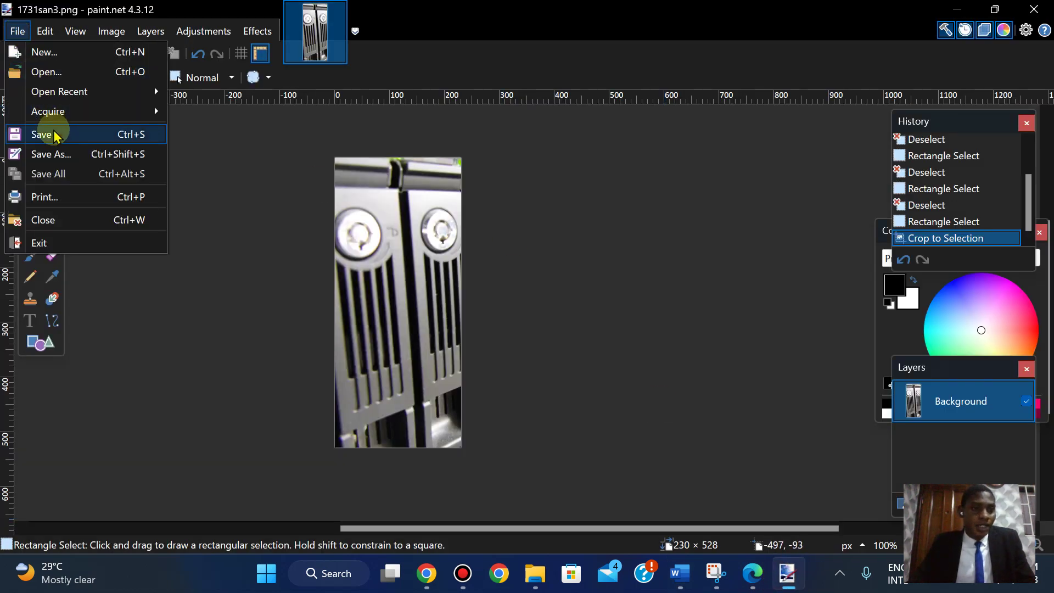
left_click(56, 158)
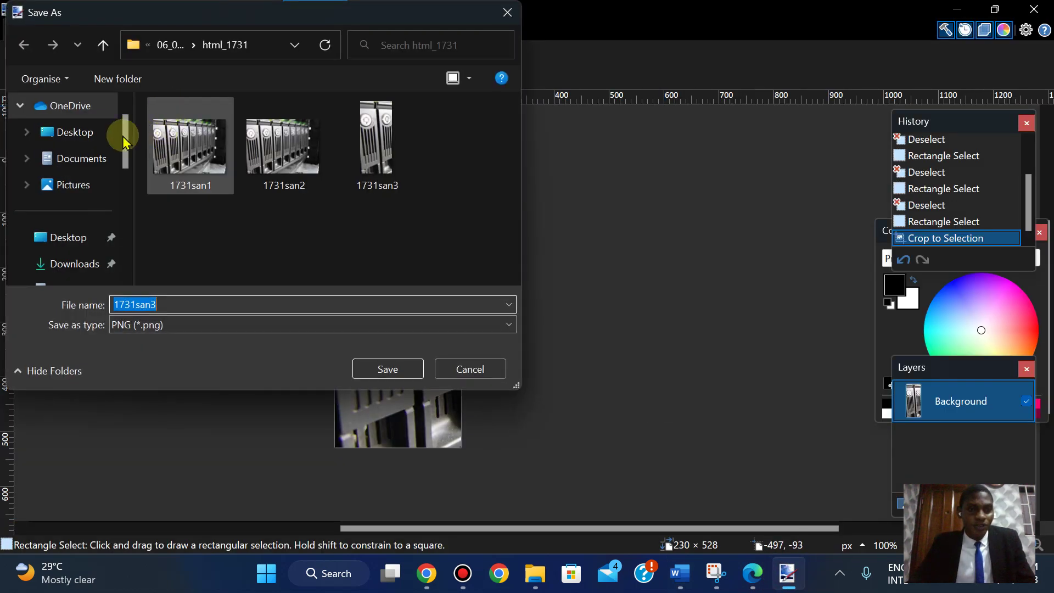
left_click(388, 368)
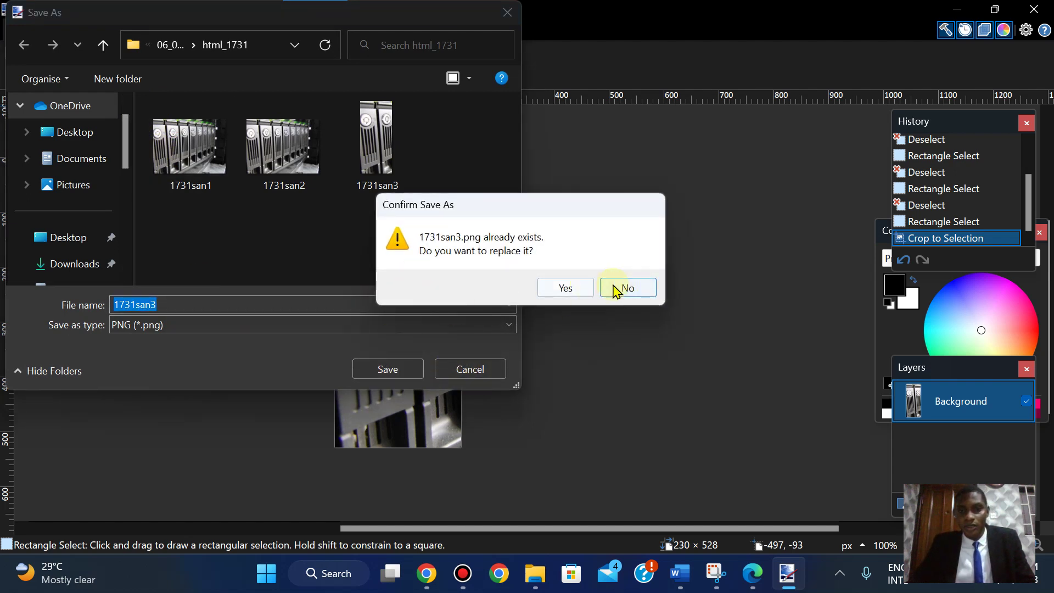
left_click(624, 287)
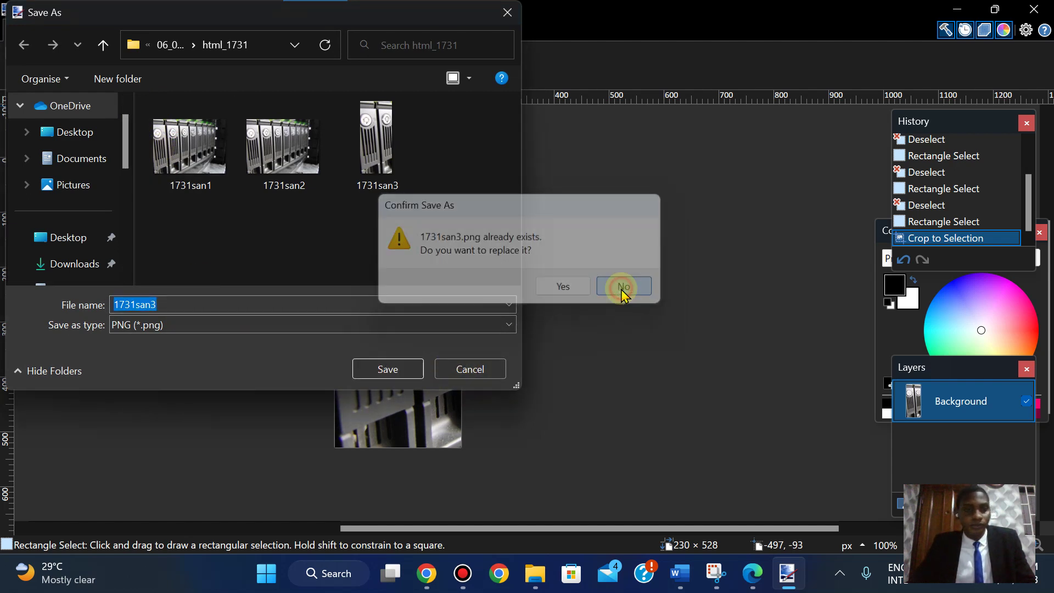
left_click(175, 305)
key("BackSpace")
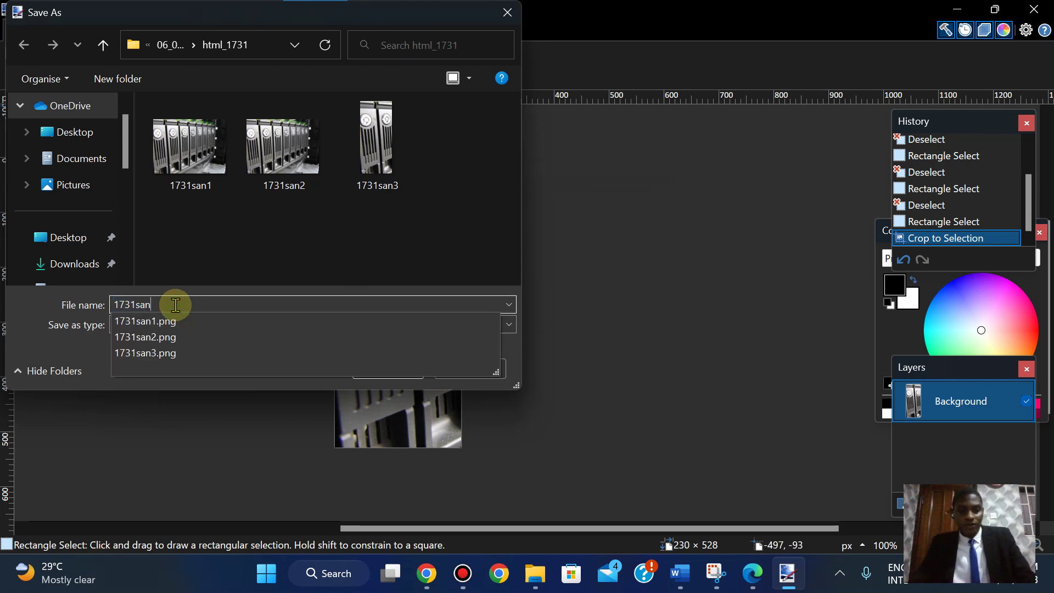
type("4")
left_click(388, 369)
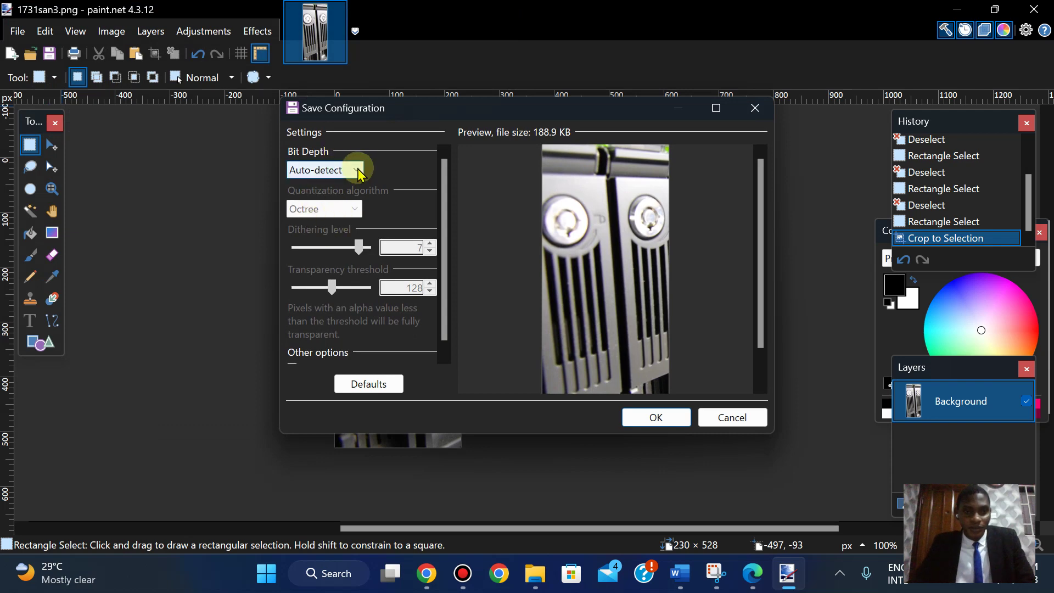
- Try 2-bit and 4-bit depths in the PNG save settings, ending on 8-bit
left_click(356, 170)
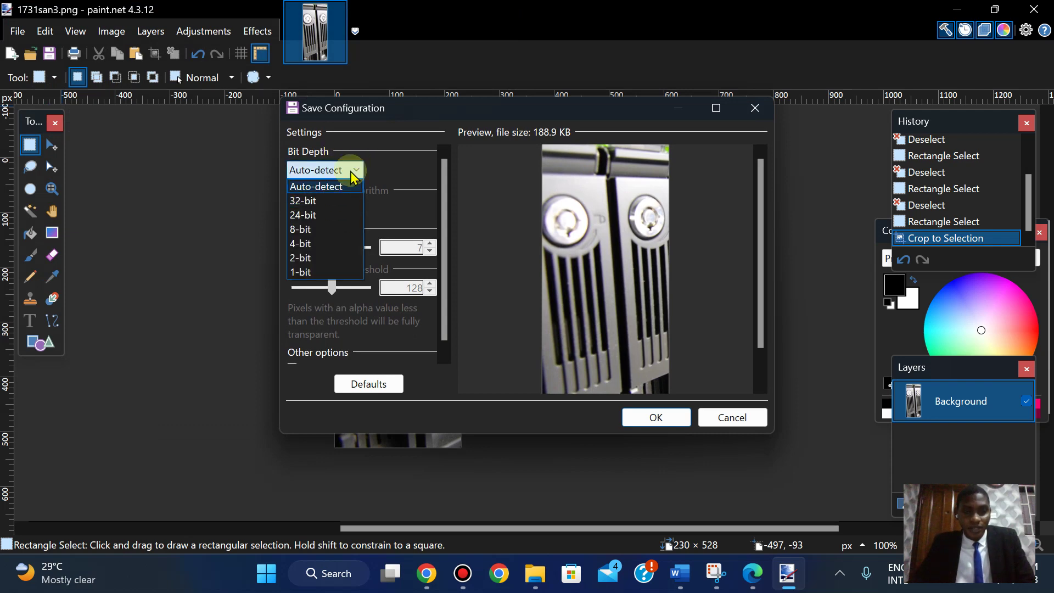
left_click(356, 171)
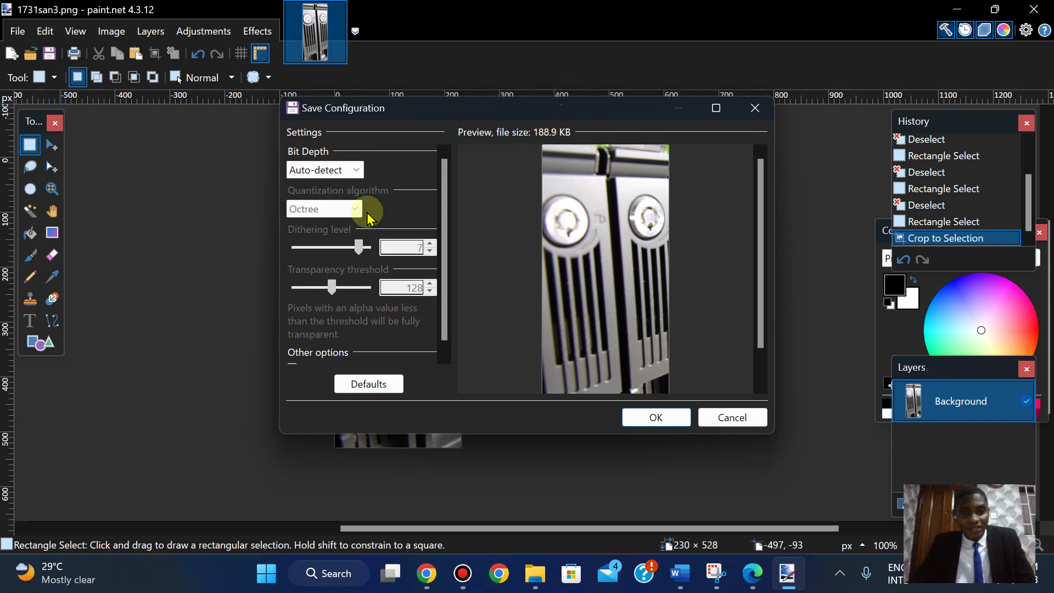
left_click(361, 174)
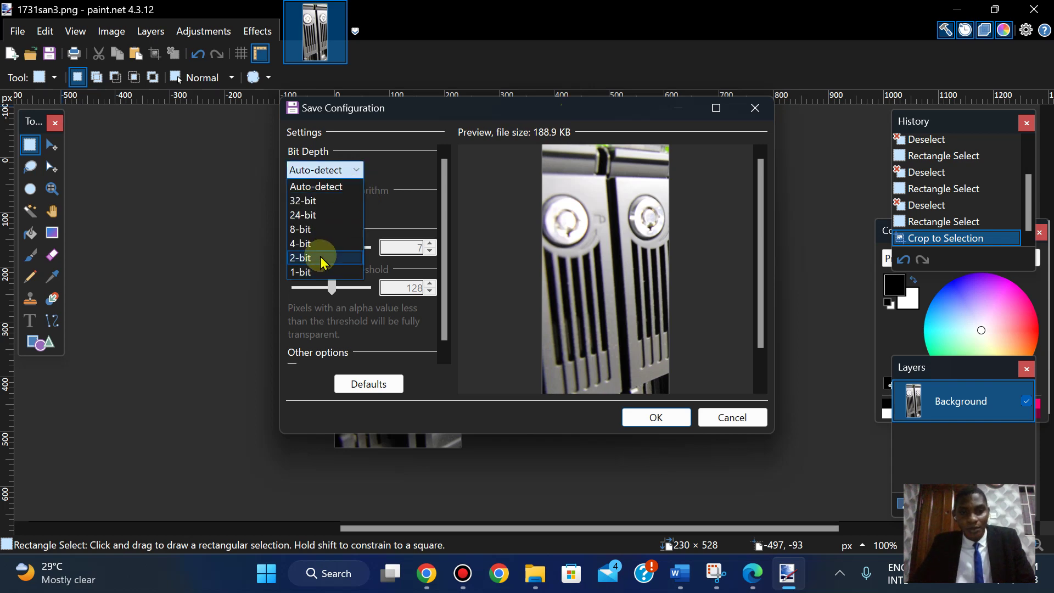
left_click(321, 257)
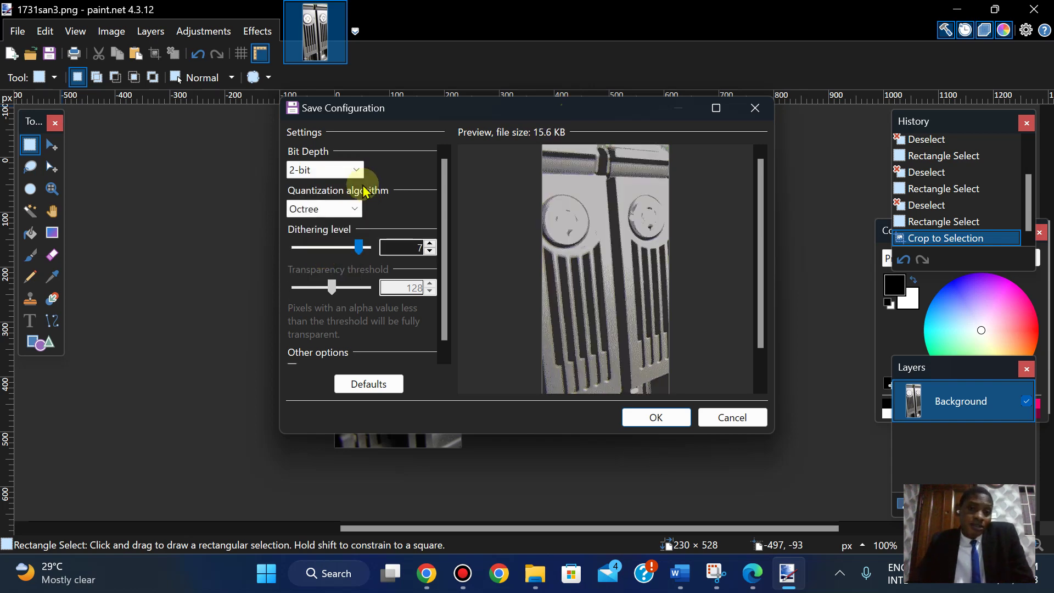
left_click(354, 168)
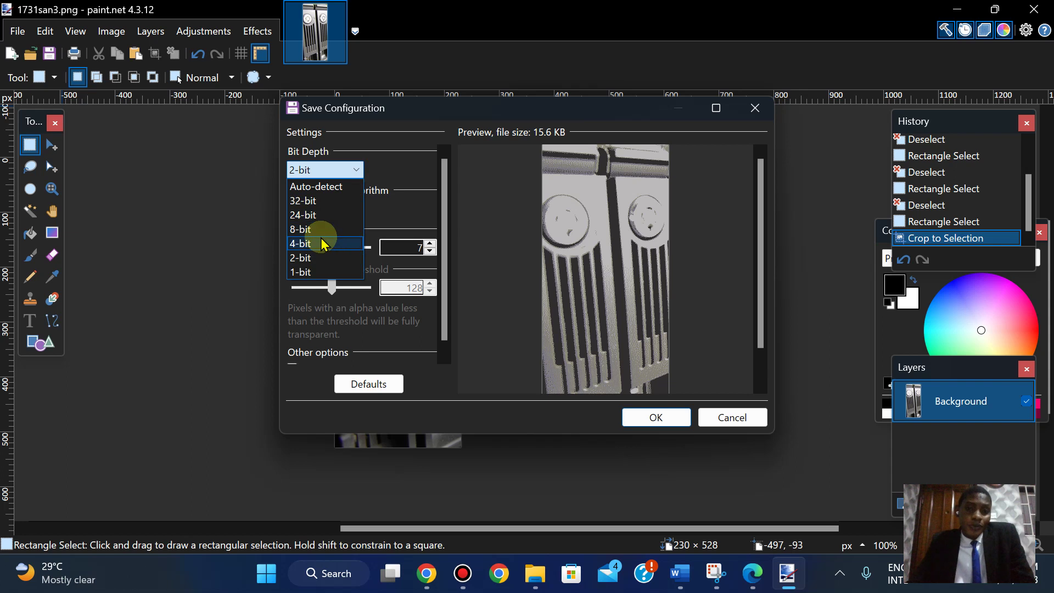
left_click(324, 243)
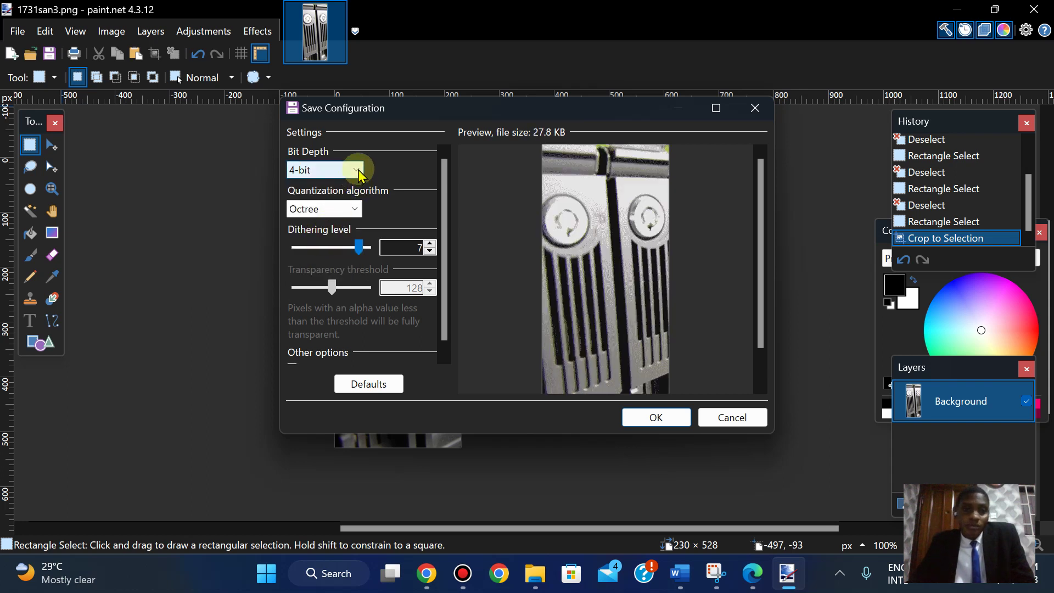
left_click(355, 169)
left_click(311, 229)
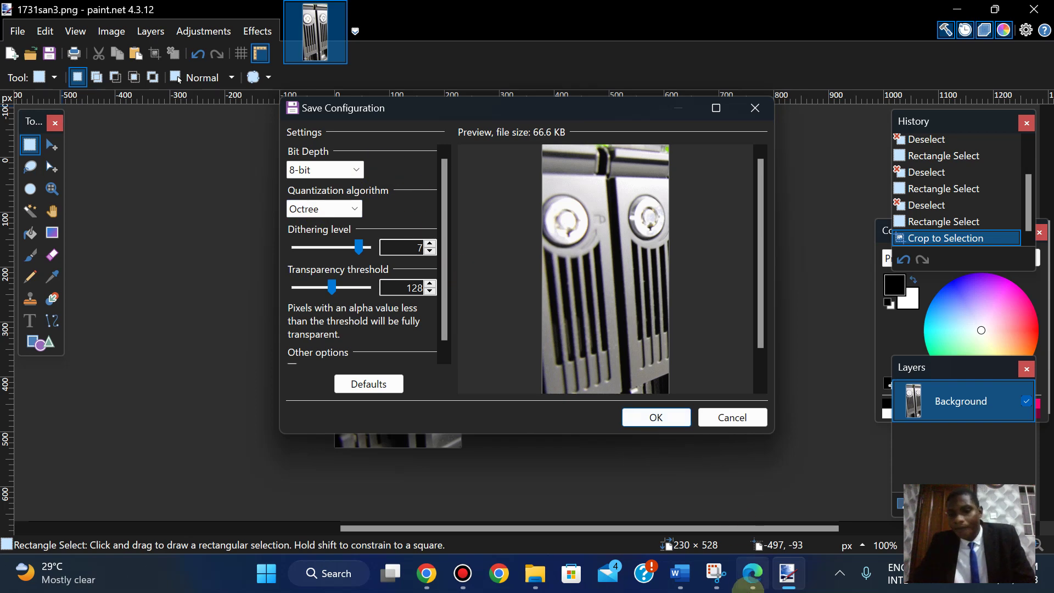
- Recheck paint.net's bit-depth choices, then place the cursor after 16 in Word's first bullet
left_click(752, 575)
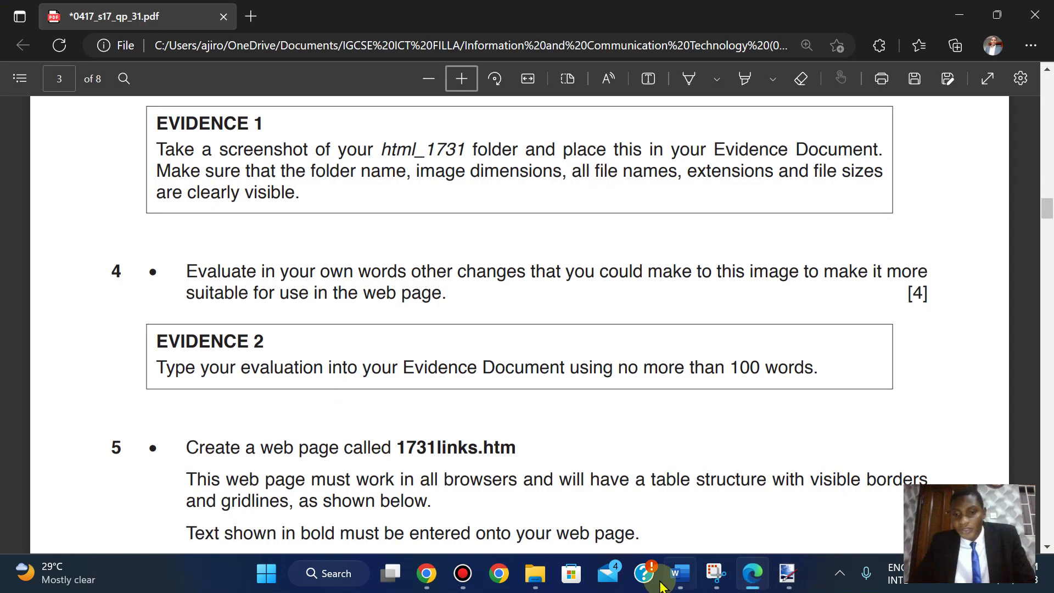
left_click(684, 579)
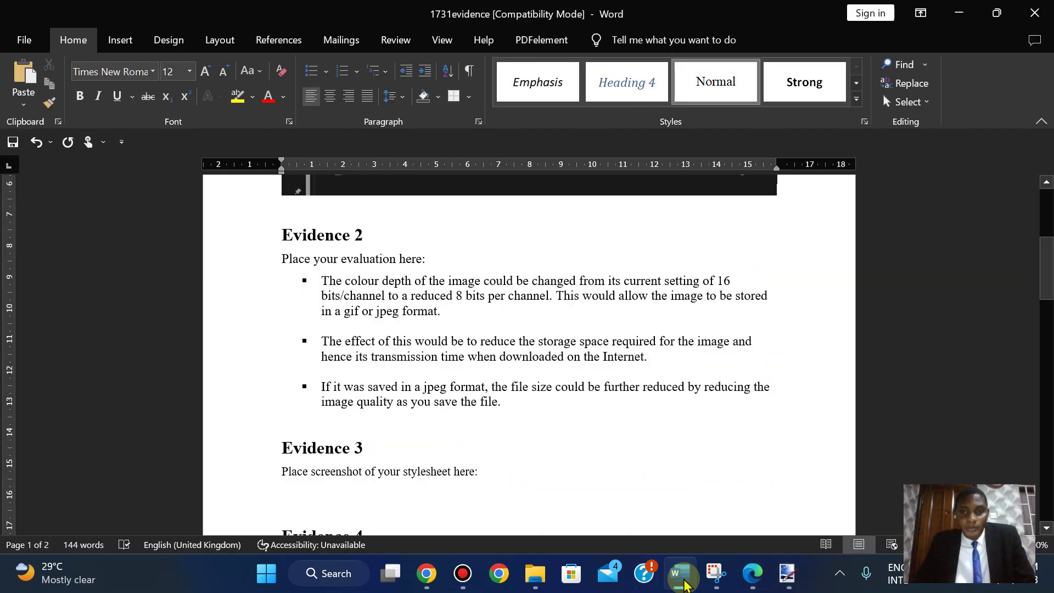
left_click(684, 579)
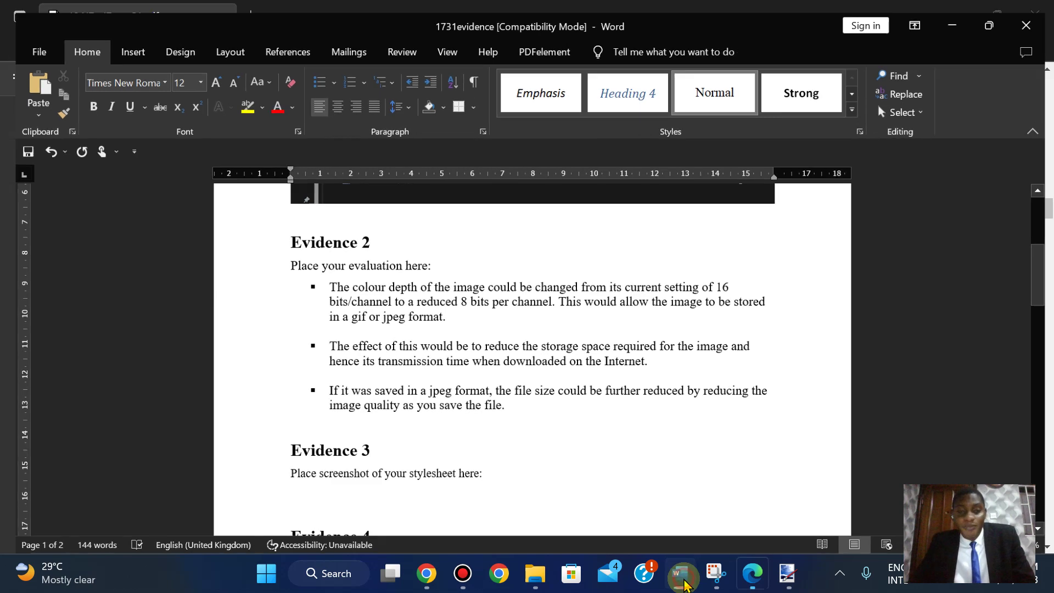
left_click(788, 579)
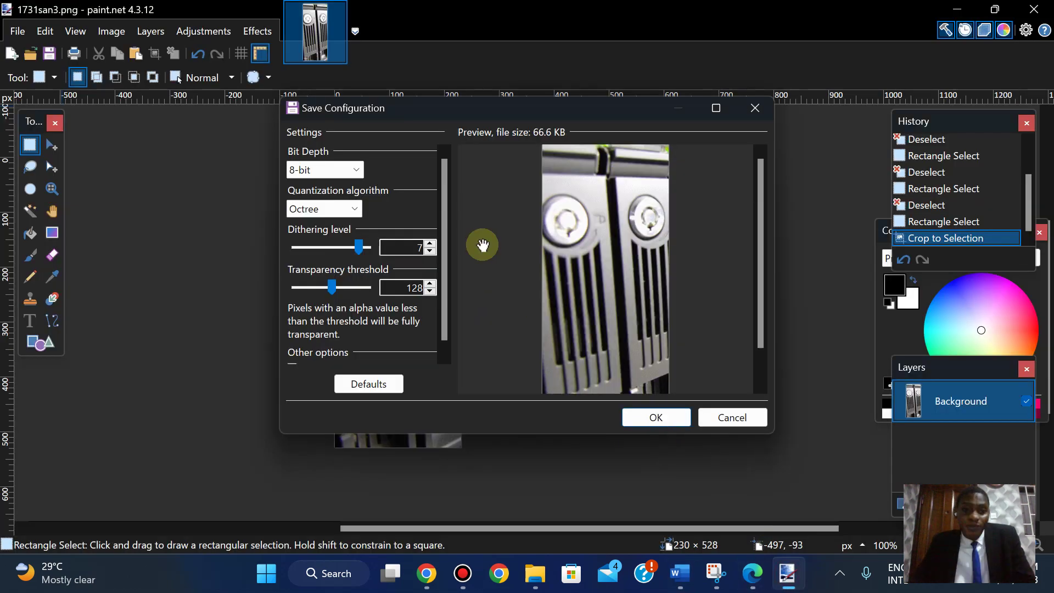
left_click(344, 173)
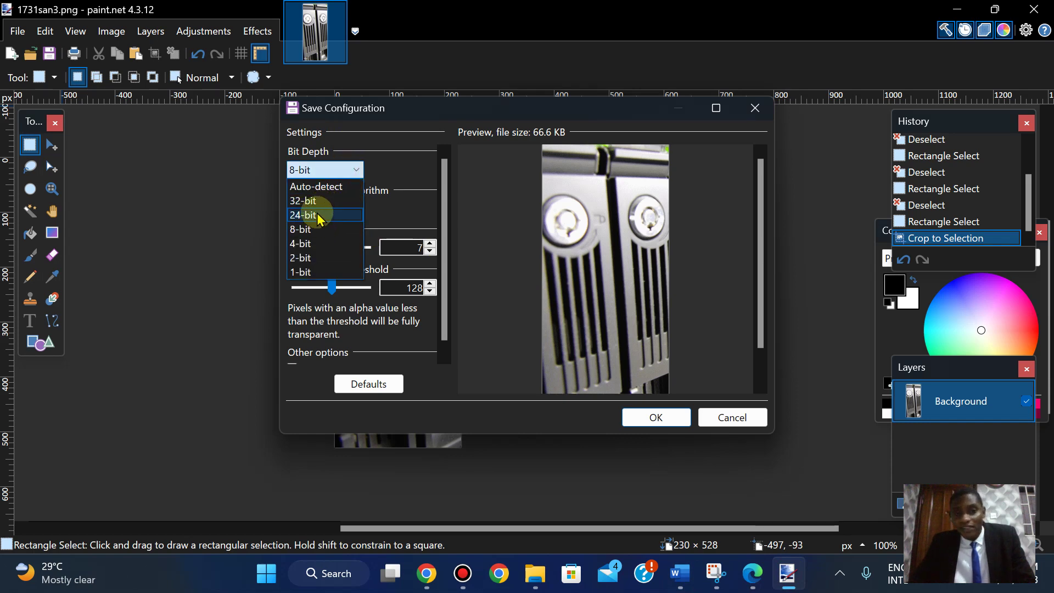
left_click(679, 573)
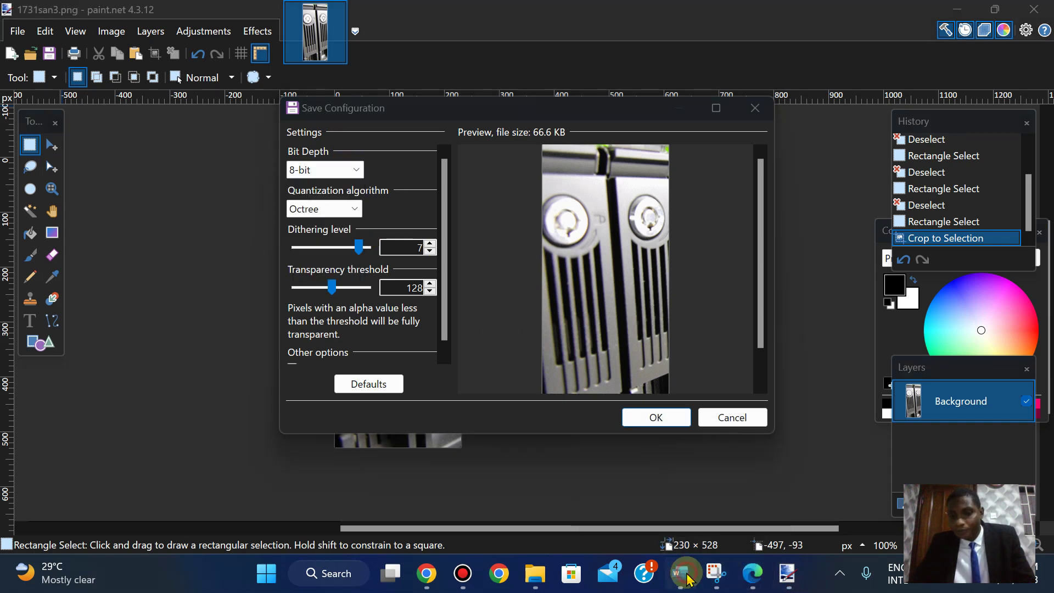
left_click(726, 282)
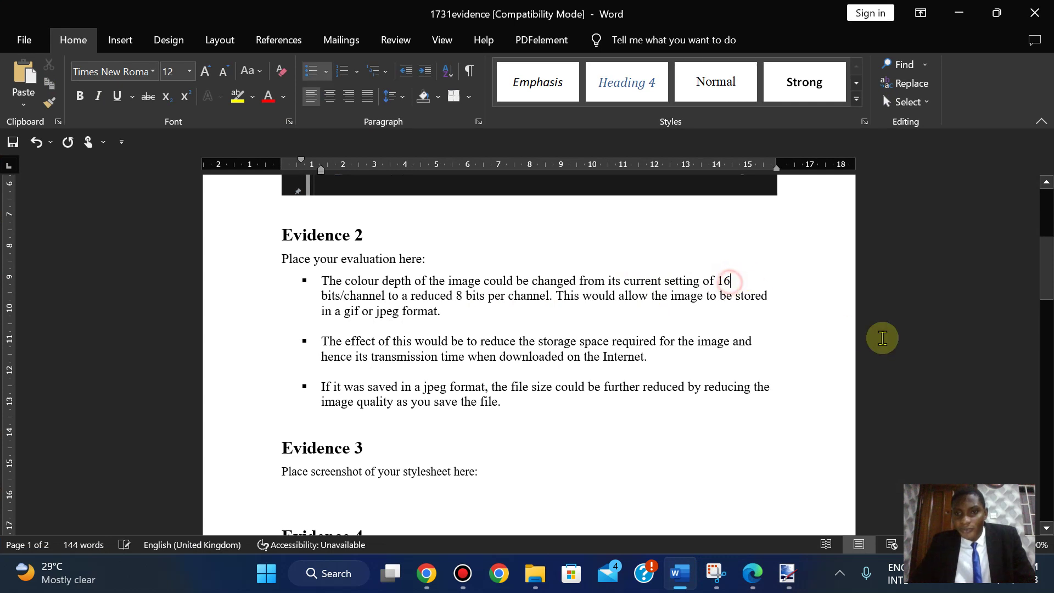
- Delete the 16 from the first Evidence 2 bullet so it can read 24
key("BackSpace")
key("BackSpace")
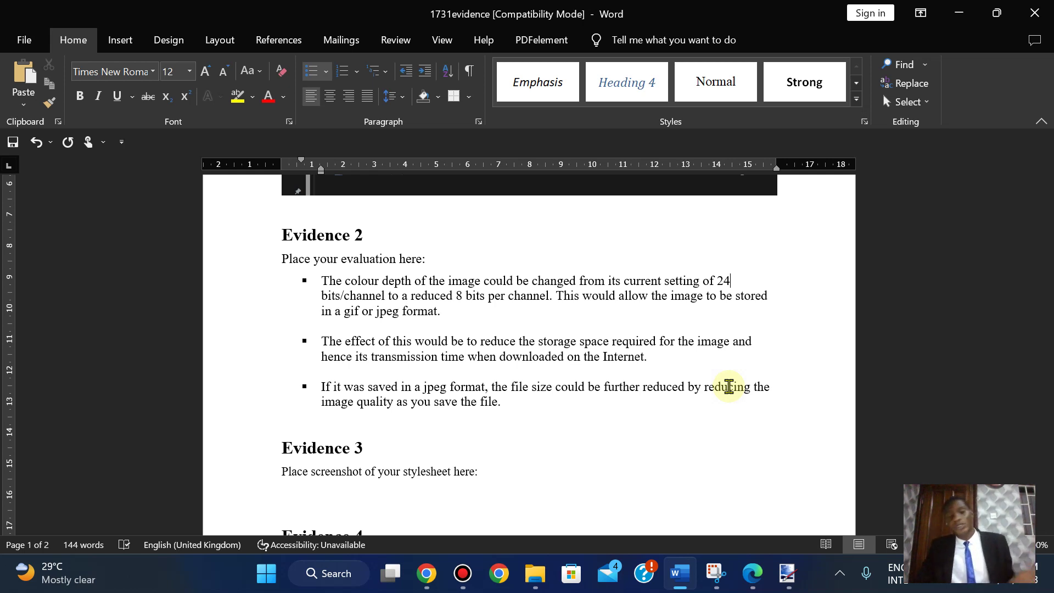
left_click(753, 574)
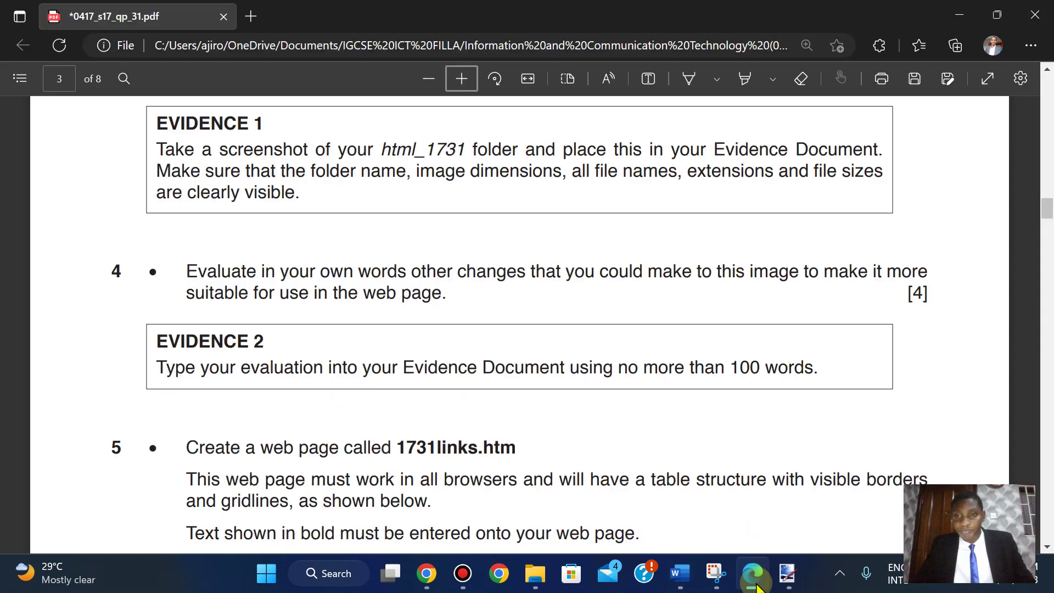
scroll(718, 348, "down", 1)
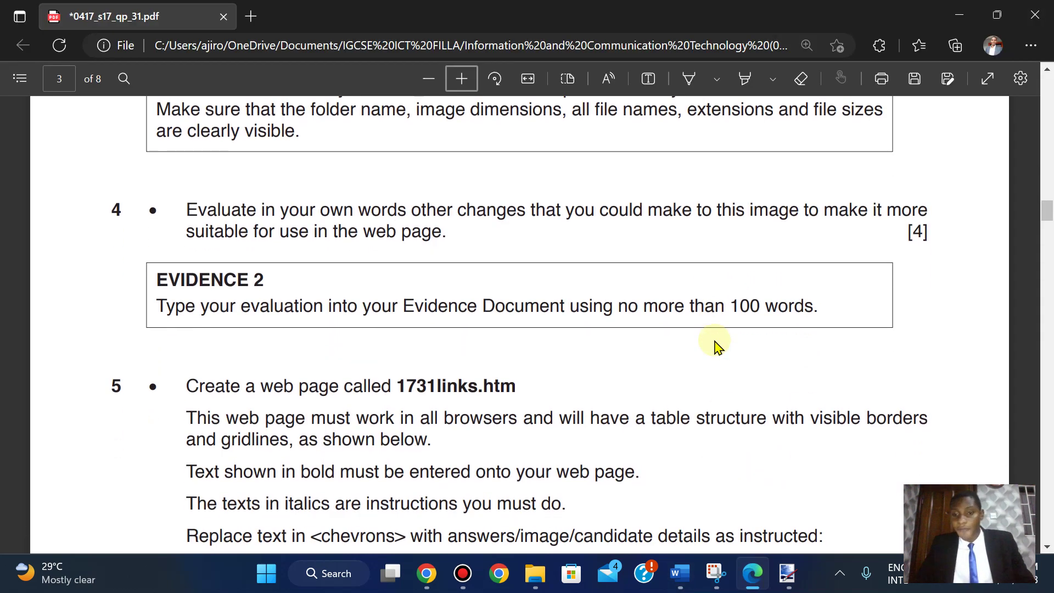
left_click(753, 573)
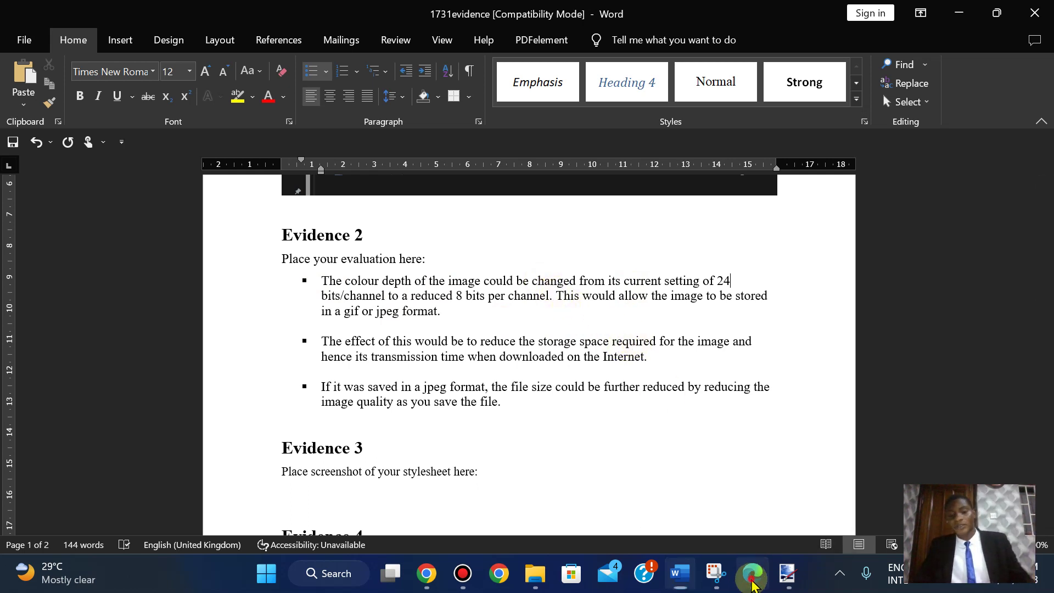
- Bring up question 5's 1731links.htm table layout on the exam paper, then open Windows search
left_click(753, 582)
key("Down")
key("Down")
key("Down")
key("Down")
key("Down")
key("Down")
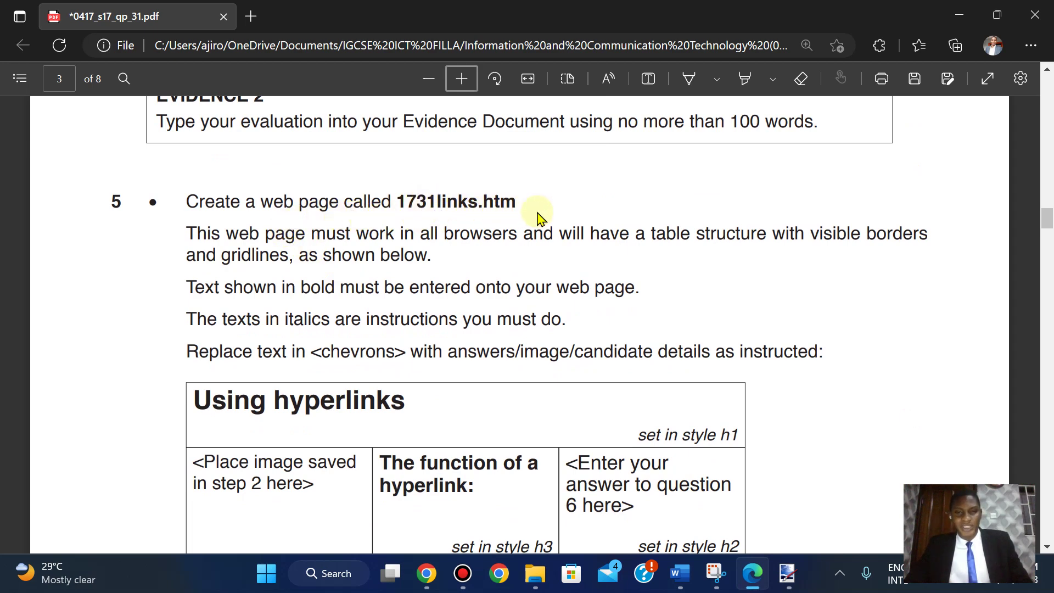
left_click(254, 565)
- Launch Microsoft Expression Web 4 from a 'web' search, then return to the exam paper
type("web")
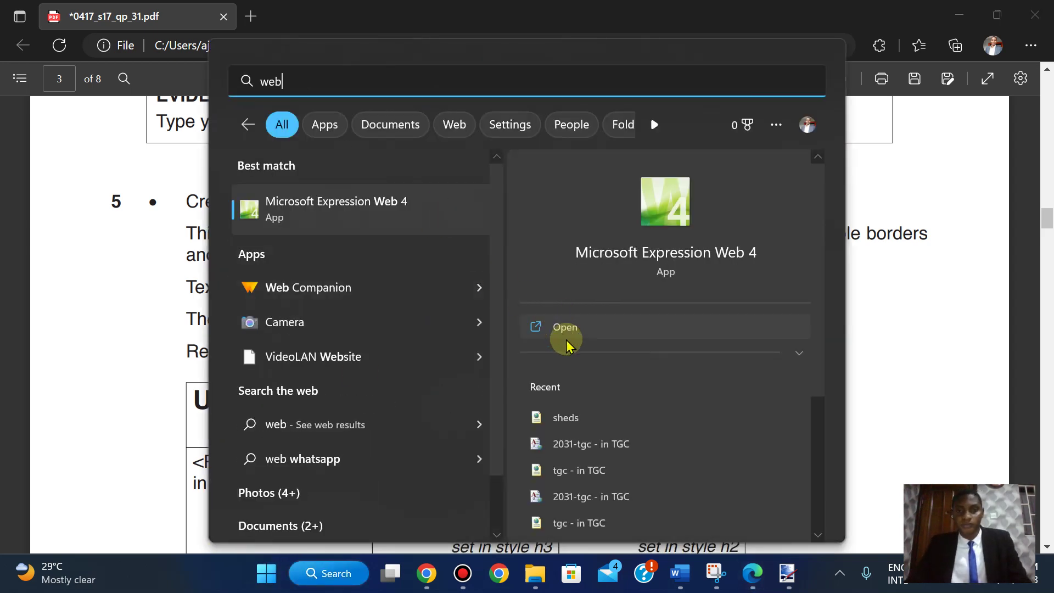
left_click(566, 339)
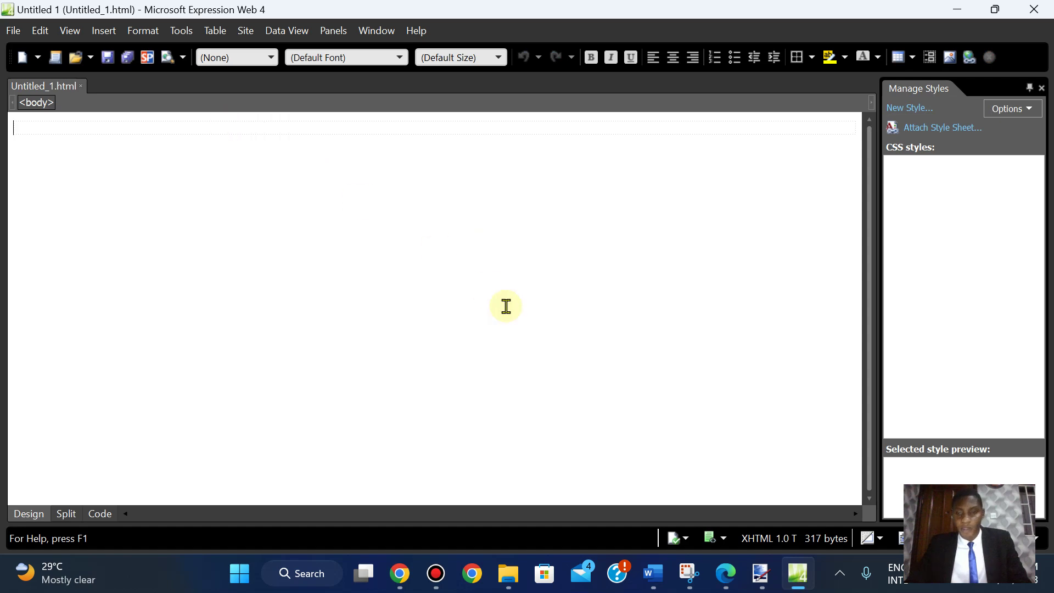
left_click(725, 574)
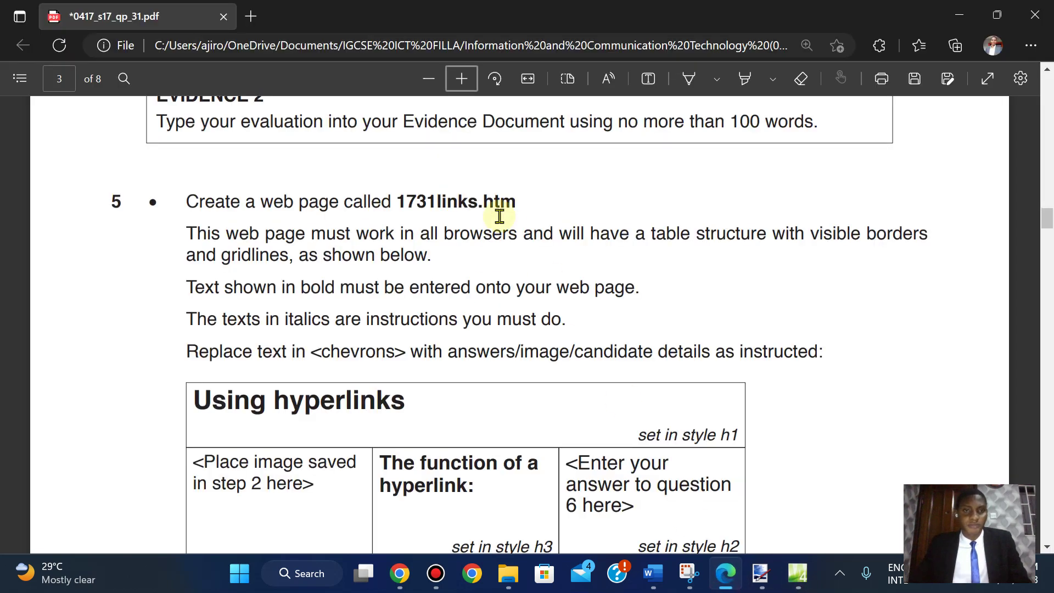
scroll(499, 215, "down", 1)
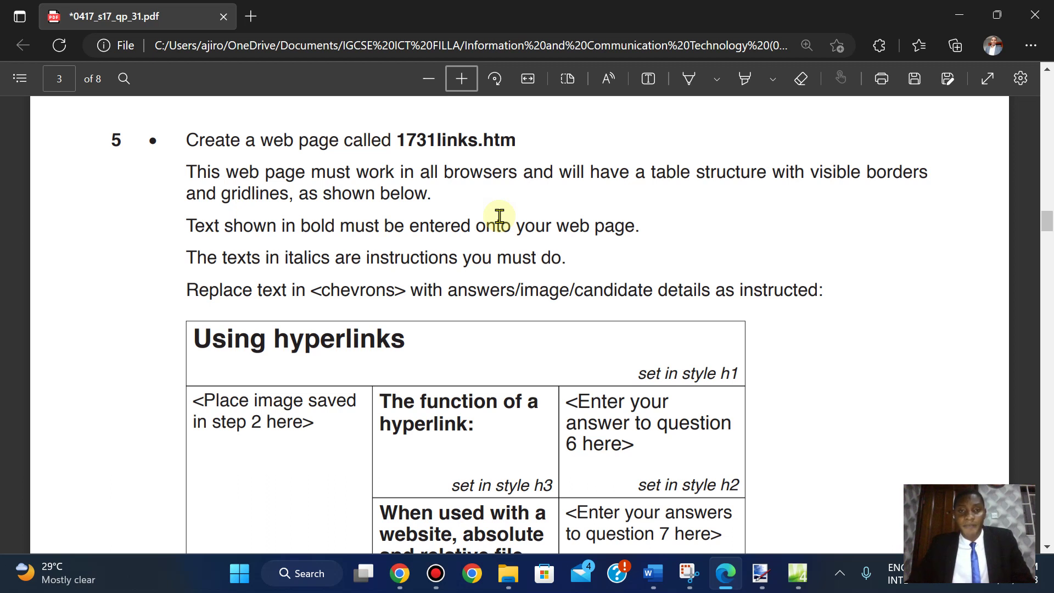
scroll(499, 215, "down", 3)
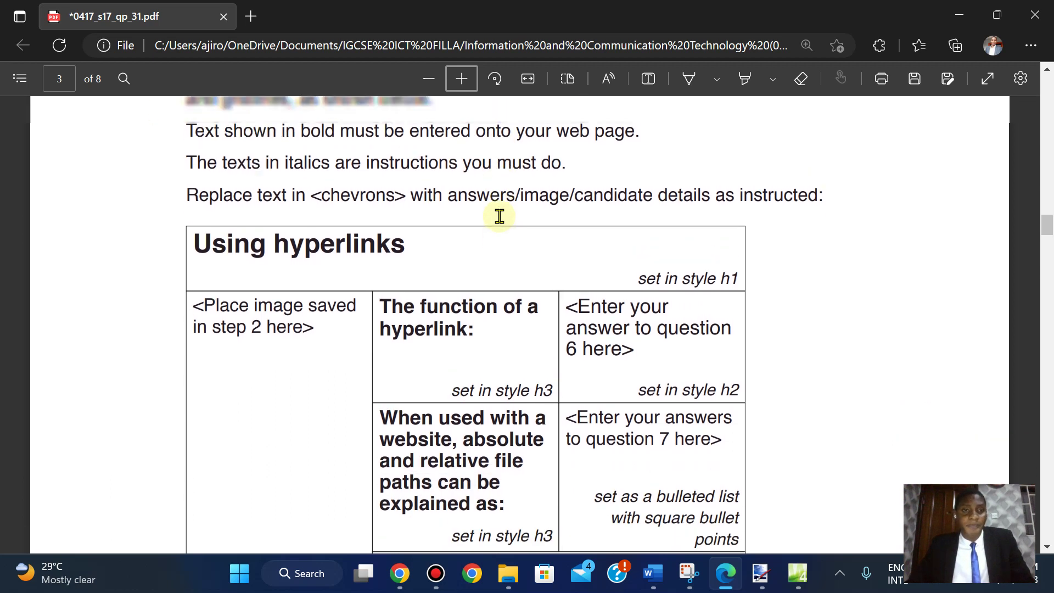
scroll(499, 216, "up", 1)
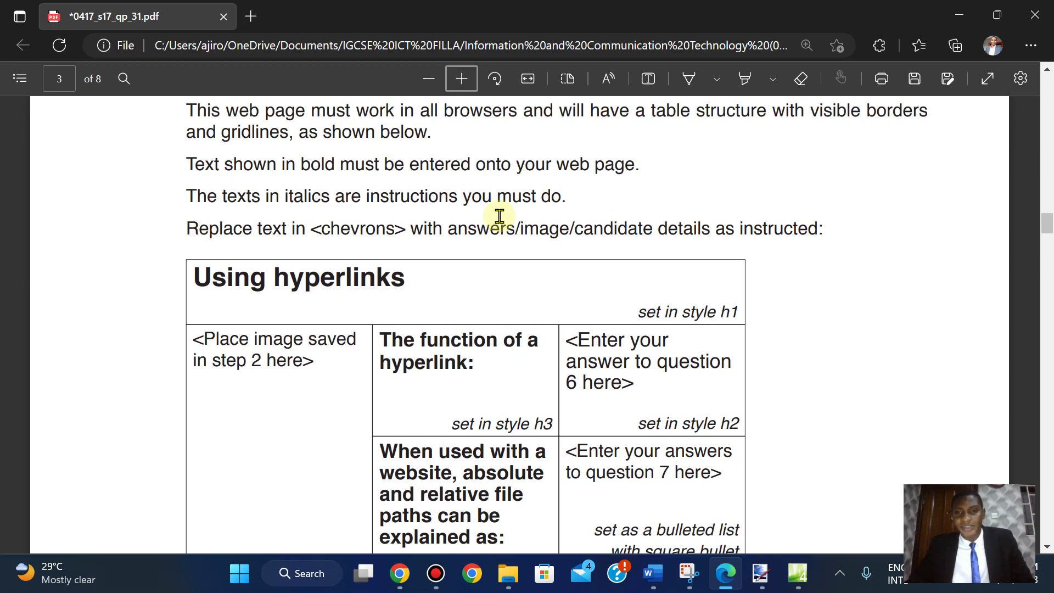
scroll(499, 216, "down", 4)
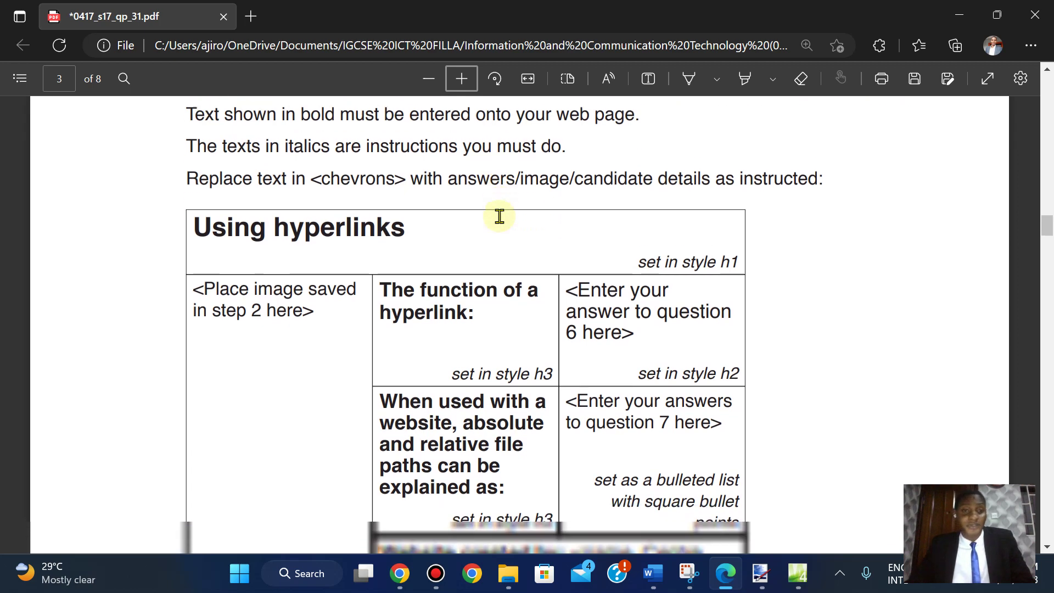
scroll(499, 216, "up", 2)
scroll(499, 216, "down", 10)
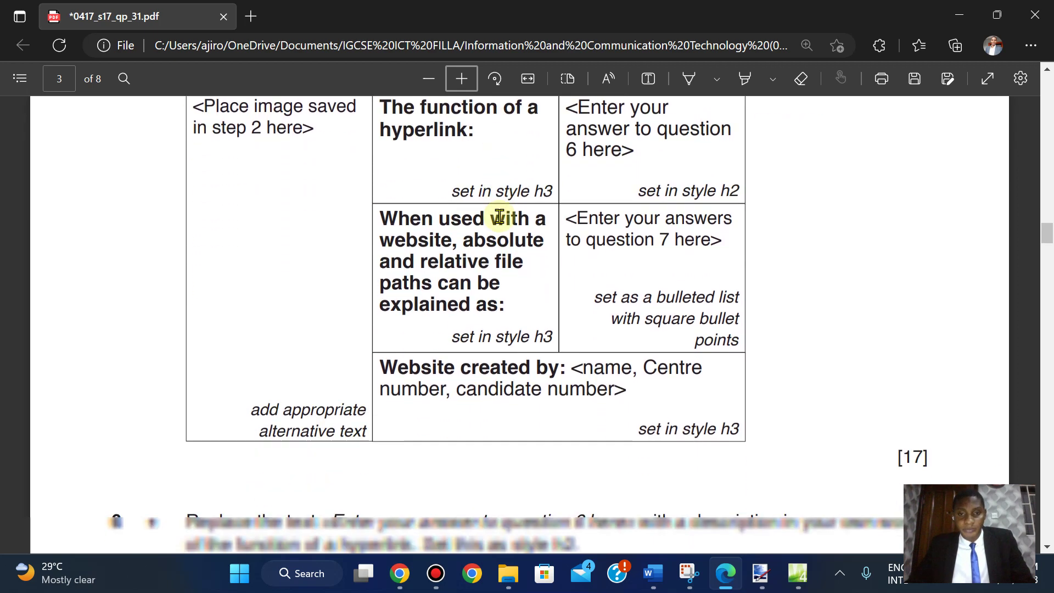
scroll(499, 215, "up", 10)
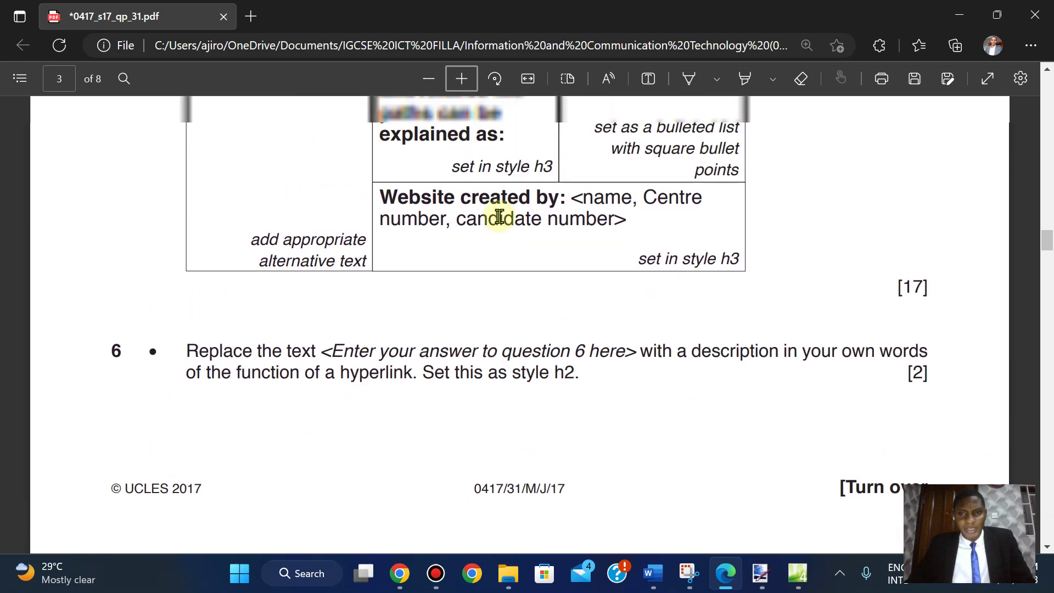
scroll(499, 216, "down", 2)
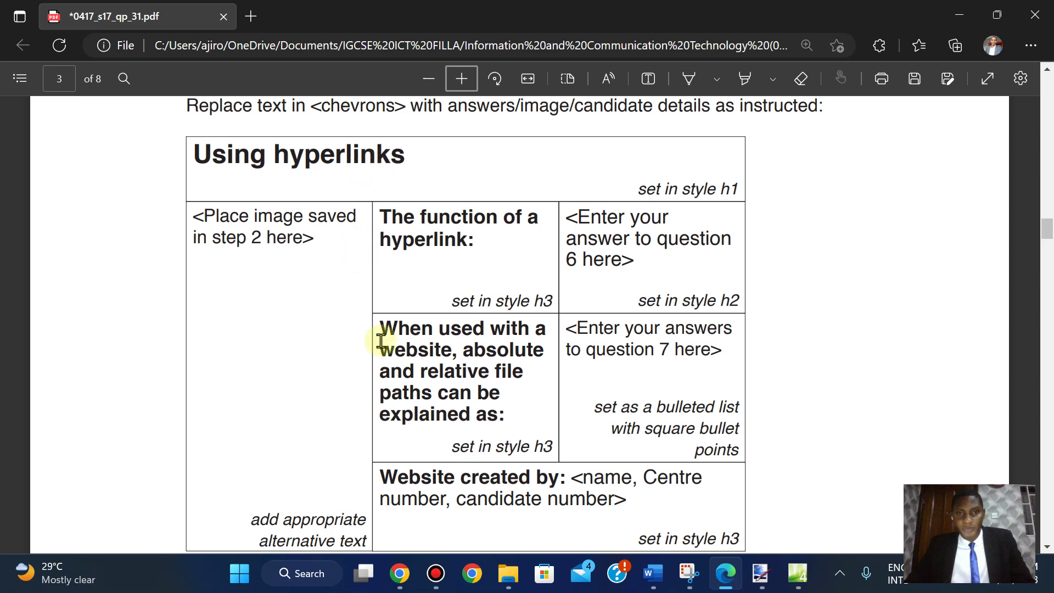
scroll(447, 517, "down", 2)
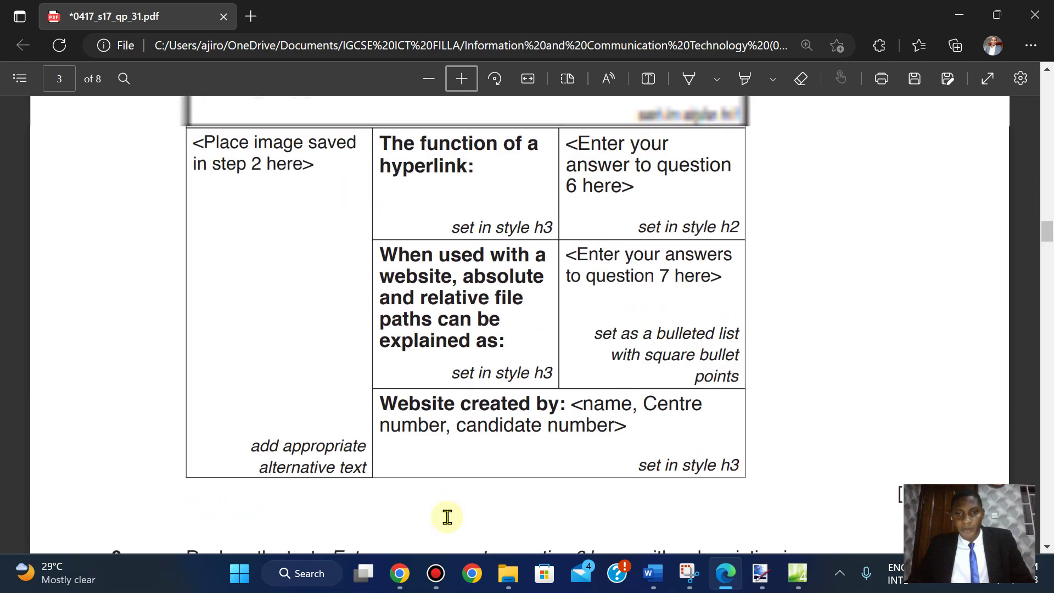
scroll(447, 517, "up", 2)
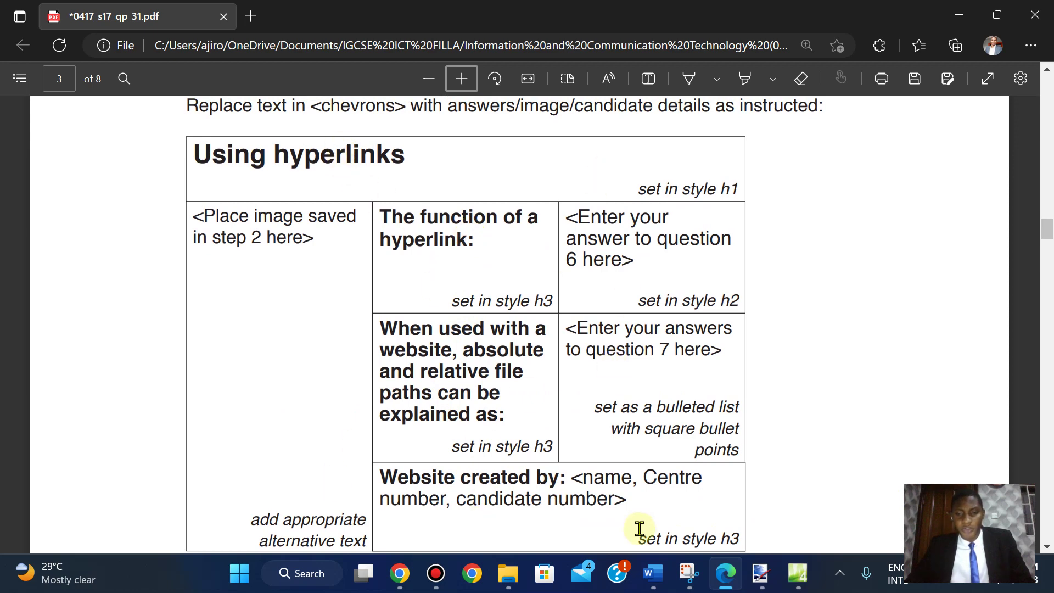
- Start Table > Insert Table on the blank Expression Web page, then recheck the paper's layout
left_click(799, 568)
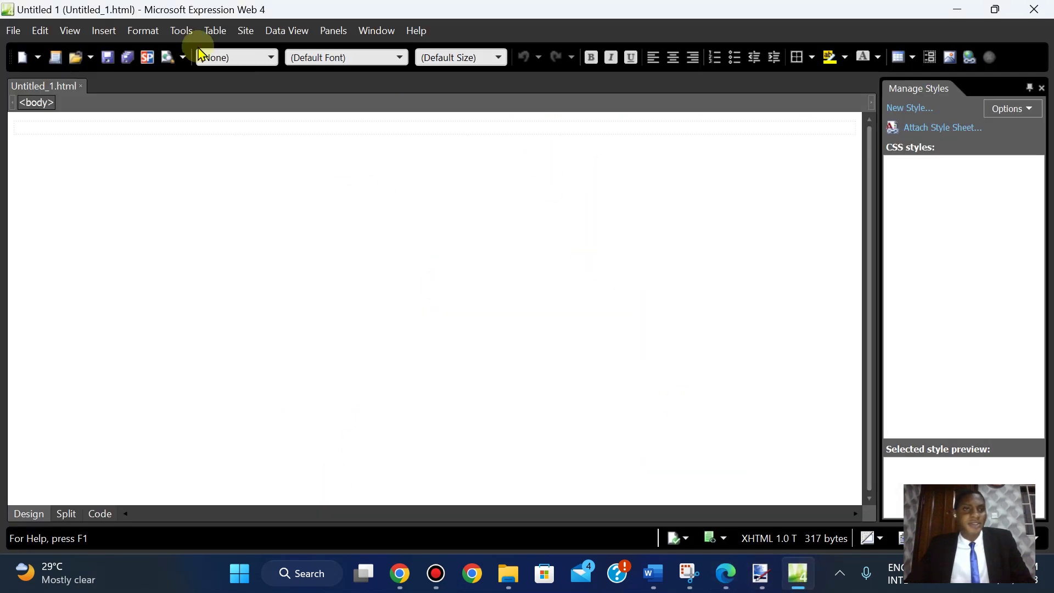
left_click(215, 30)
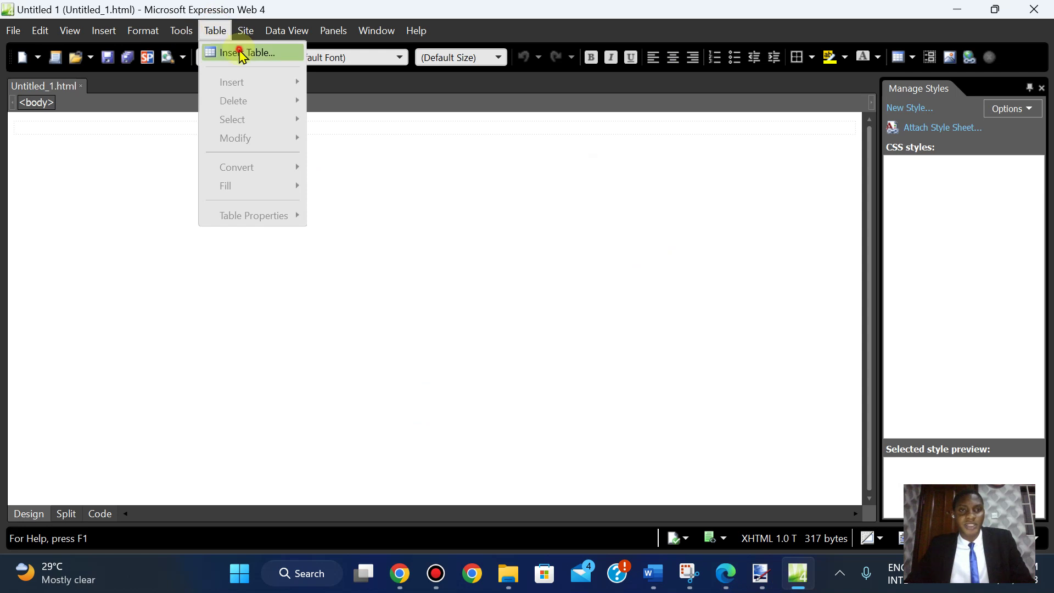
left_click(237, 49)
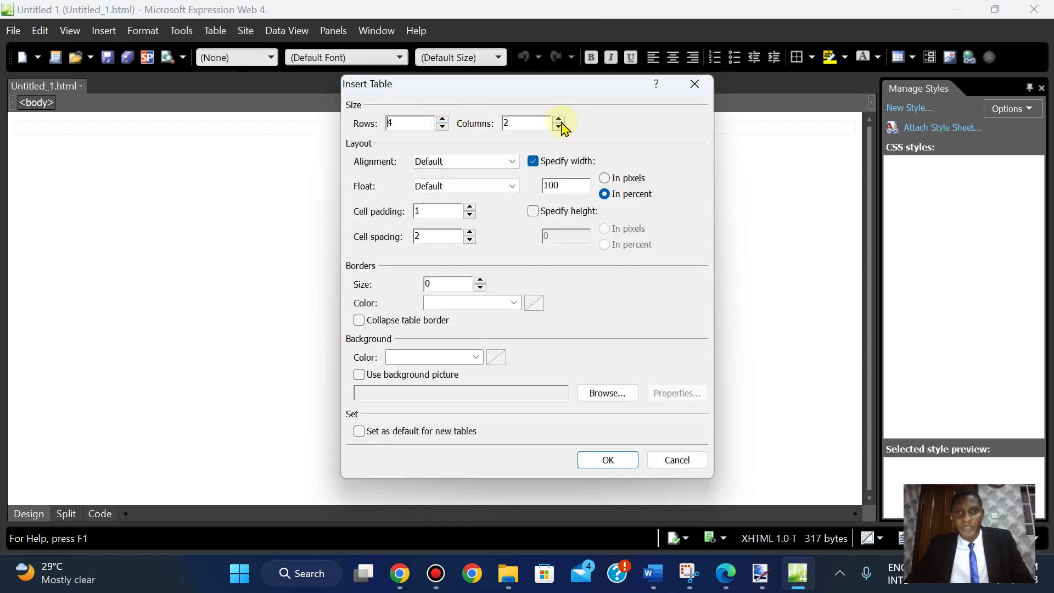
left_click(740, 574)
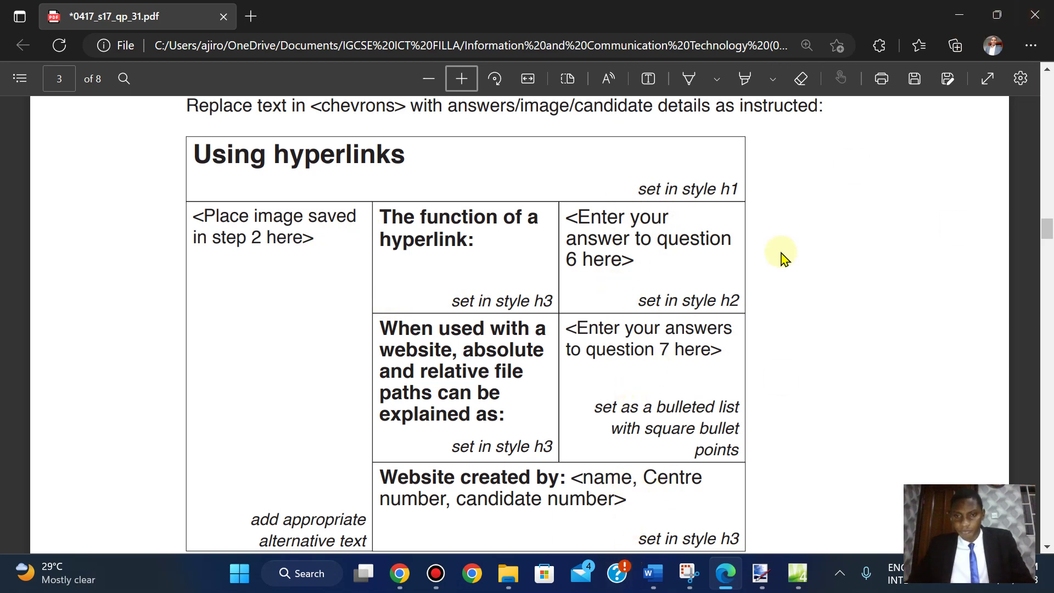
scroll(784, 259, "down", 8)
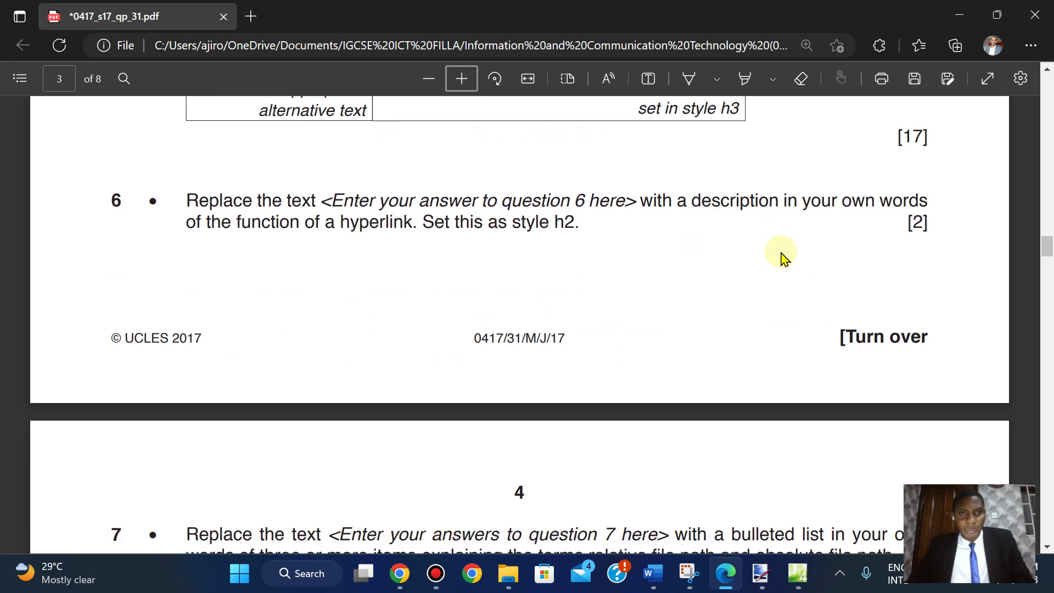
scroll(784, 258, "down", 5)
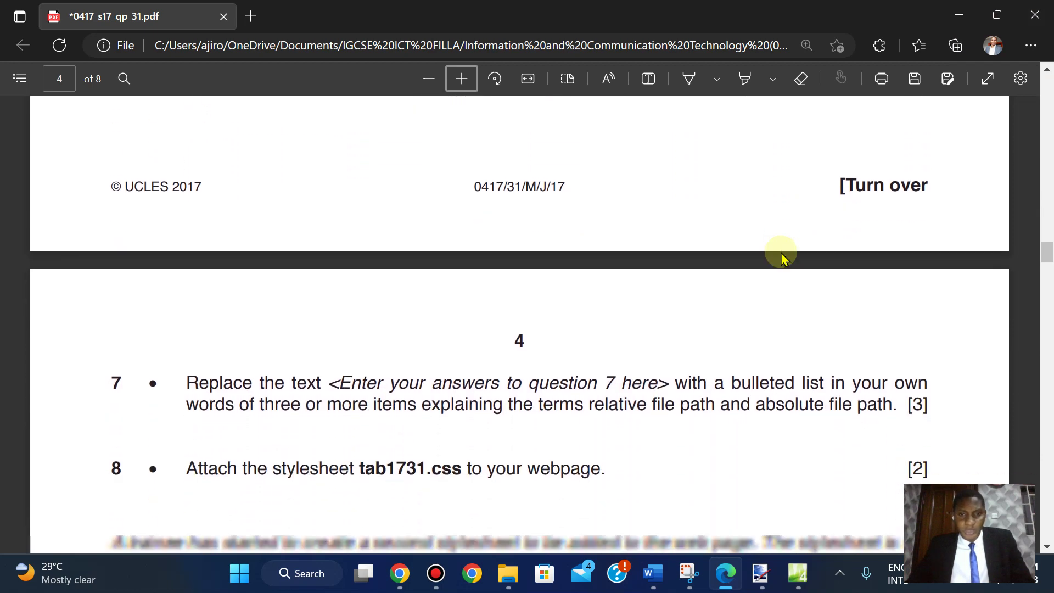
scroll(784, 258, "down", 1)
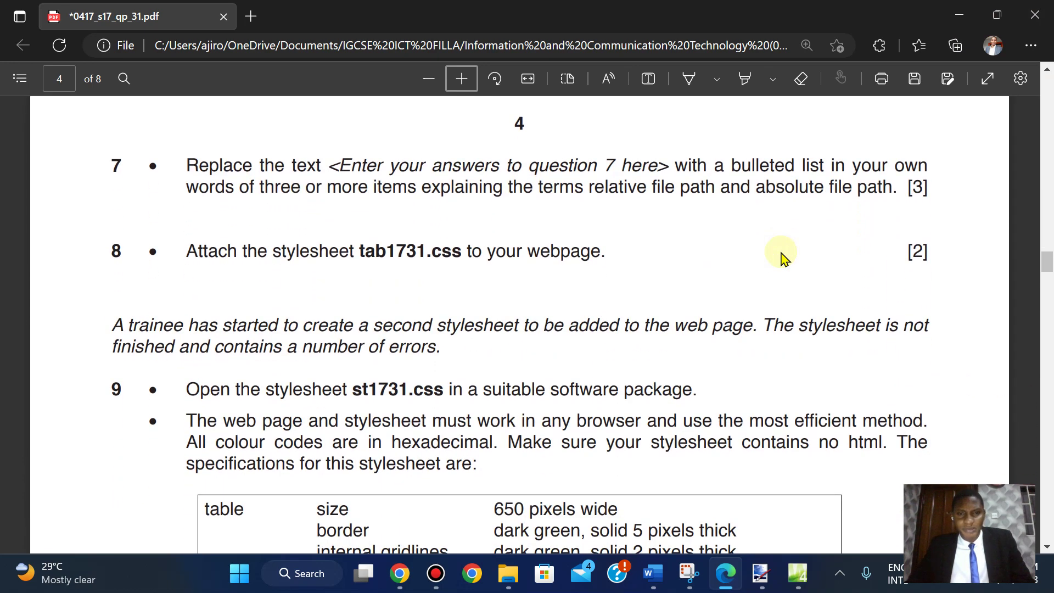
scroll(784, 258, "down", 3)
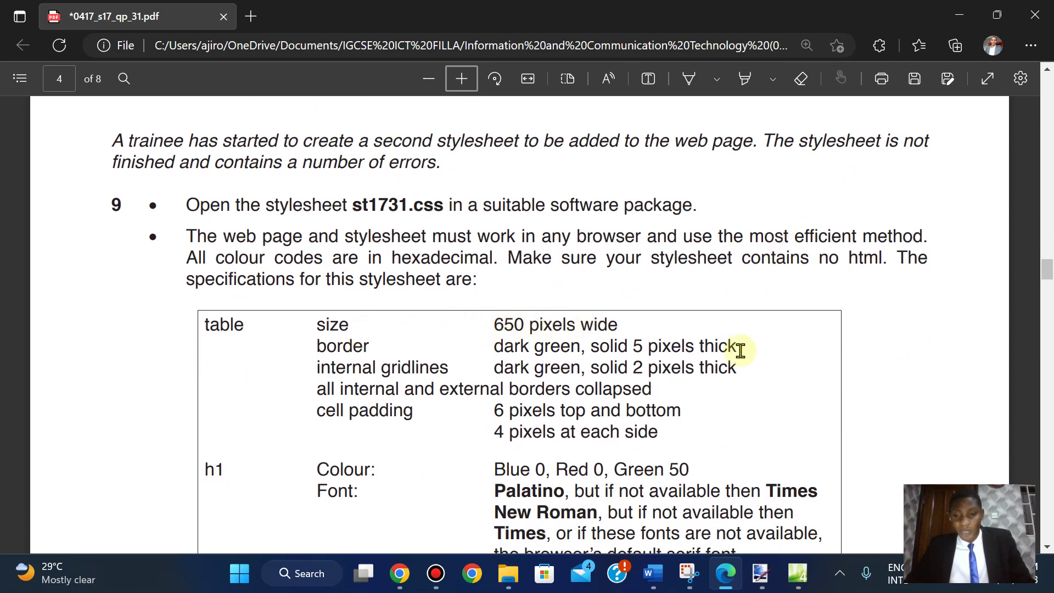
mouse_move(767, 586)
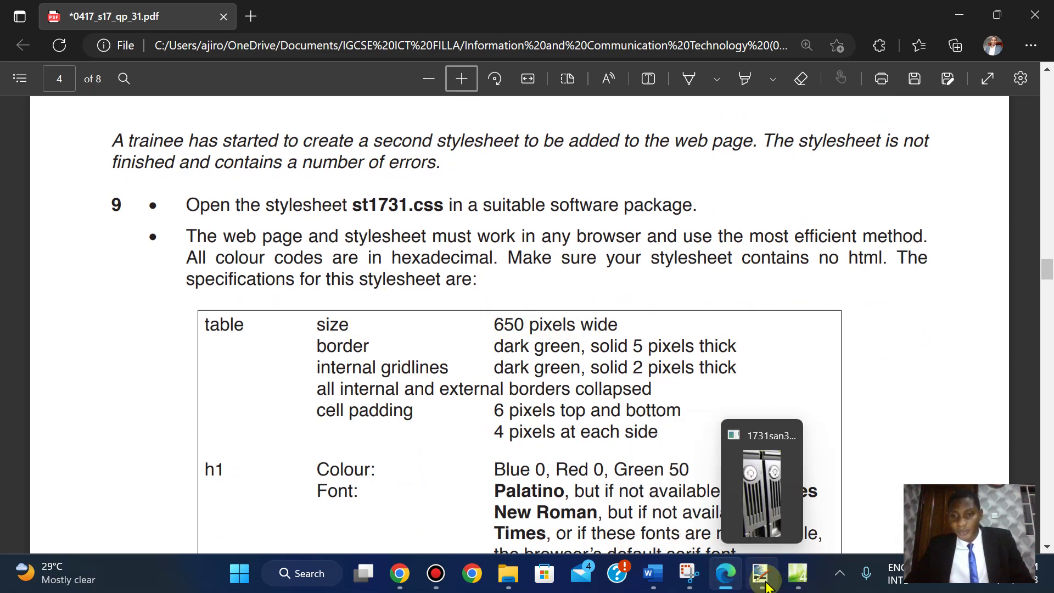
- Insert the 4-row, 3-column, 650-pixel-wide table and bring the exam PDF back to the front
left_click(798, 575)
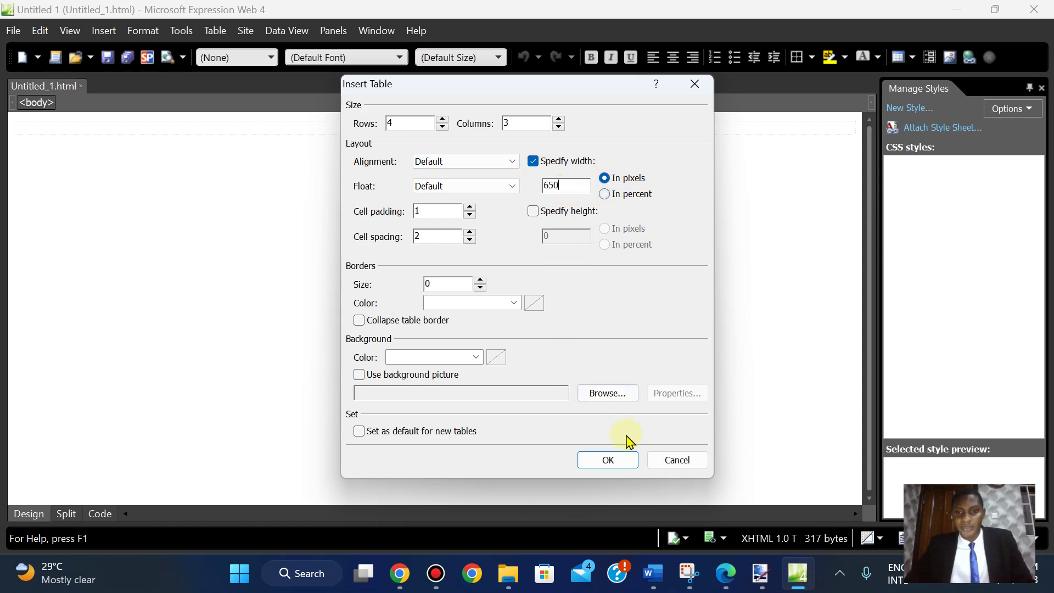
left_click(616, 461)
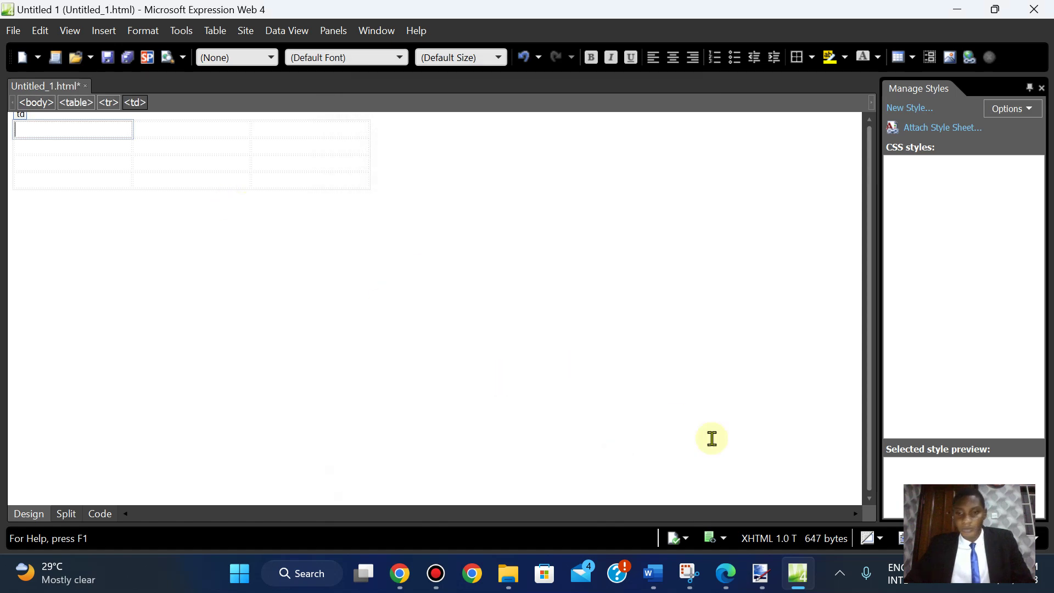
left_click(726, 574)
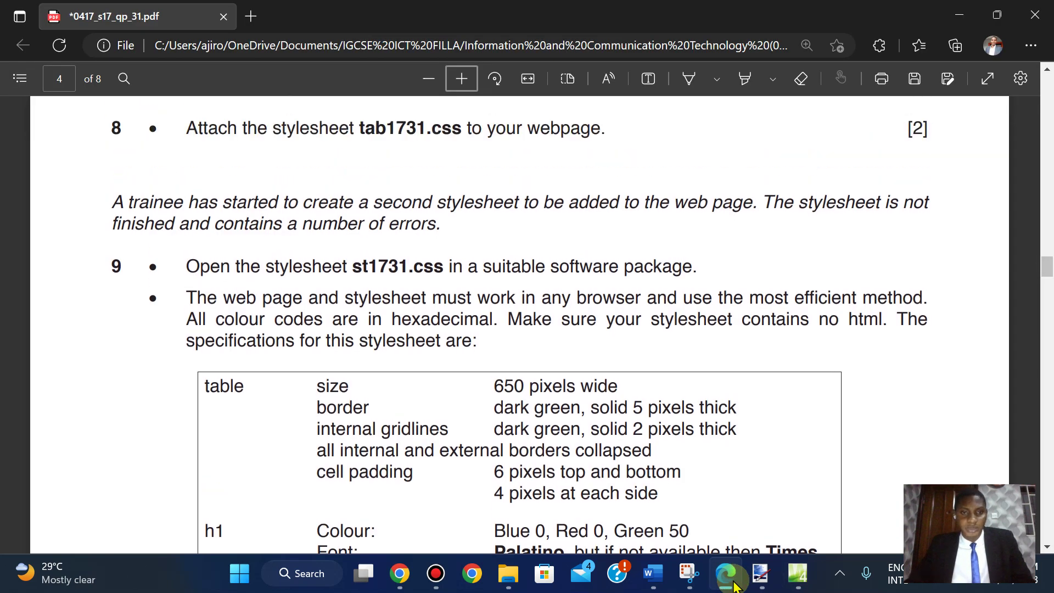
- Scroll the exam PDF to page 3's 'Using hyperlinks' layout table and its heading specifications
key("Up")
key("Up")
key("Up")
key("Up")
key("Up")
key("Up")
key("Up")
key("Up")
key("Up")
key("Up")
key("Up")
key("Up")
key("Up")
key("Up")
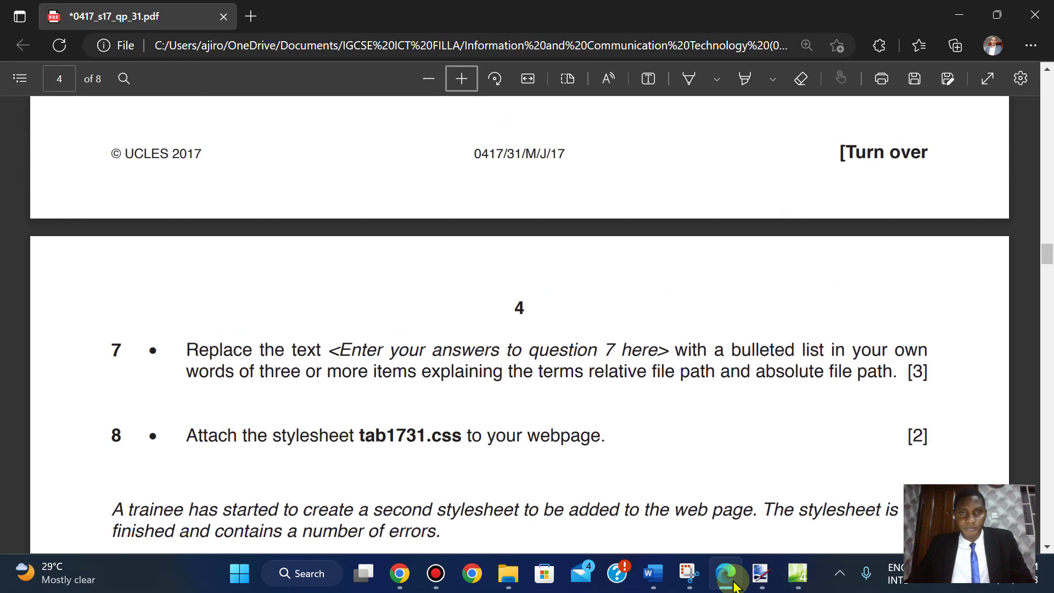
key("Up")
key("Up")
key("Up")
key("Up")
key("Up")
key("Up")
key("Up")
key("Up")
key("Up")
key("Up")
key("Up")
key("Up")
key("Up")
key("Up")
key("Up")
key("Up")
key("Up")
key("Up")
key("Up")
key("Up")
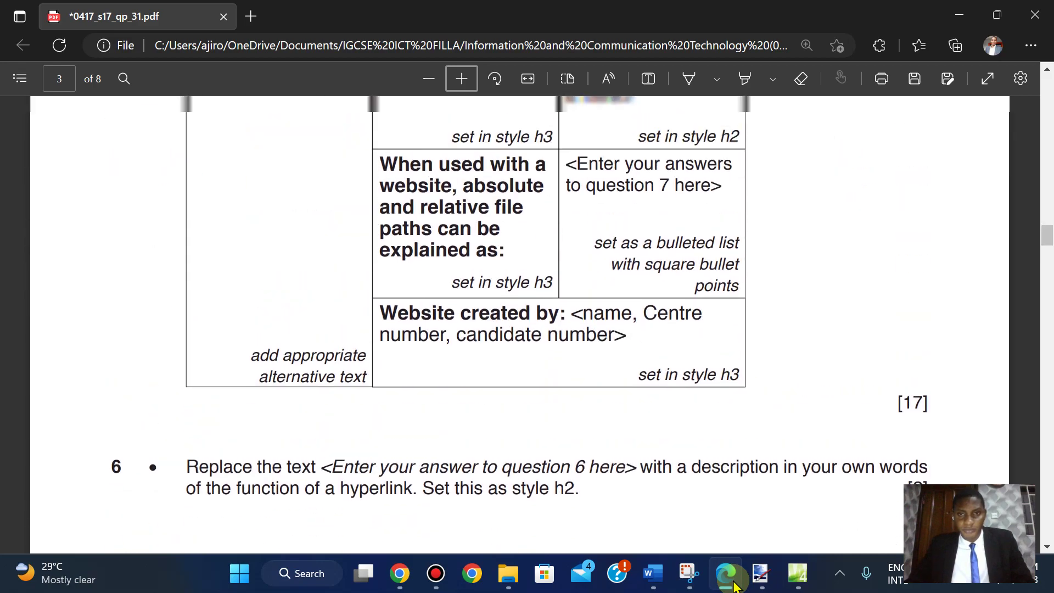
scroll(736, 586, "up", 3)
scroll(736, 586, "down", 12)
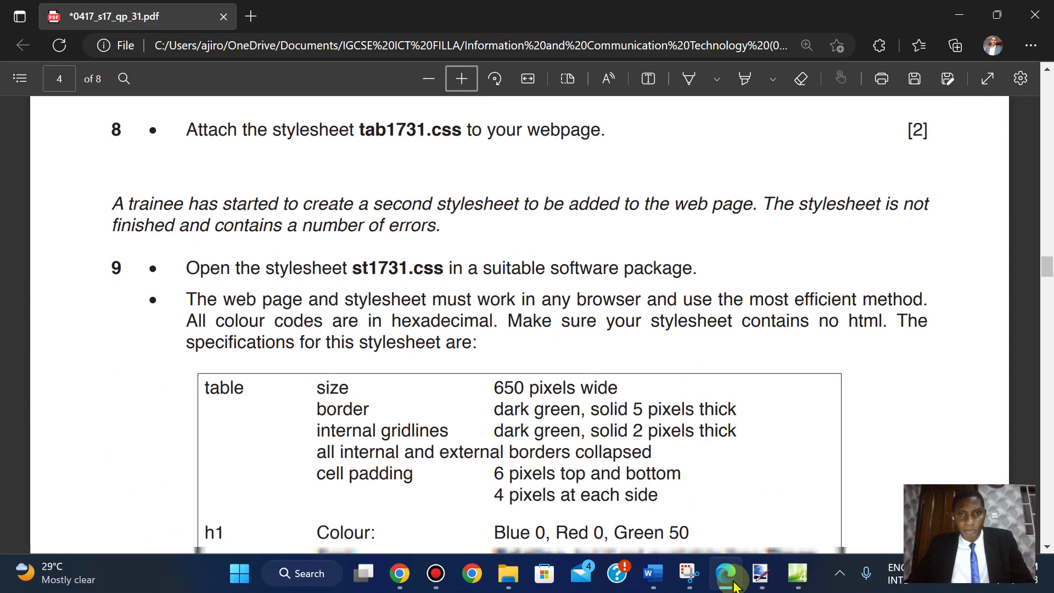
key("Down")
key("Down")
key("Down")
key("Down")
key("Down")
key("Down")
key("Down")
key("Down")
key("Down")
key("Down")
key("Down")
key("Down")
key("Down")
key("Down")
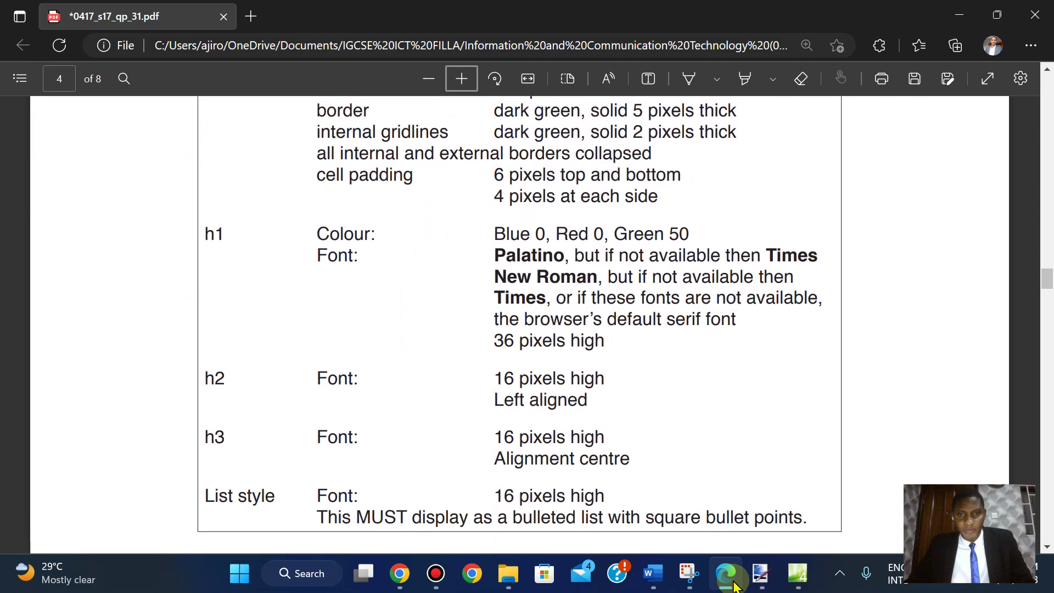
key("Down")
key("Down")
key("Down")
key("Down")
key("Down")
key("Down")
key("Down")
key("Down")
key("Down")
key("Down")
key("Down")
key("Down")
key("Down")
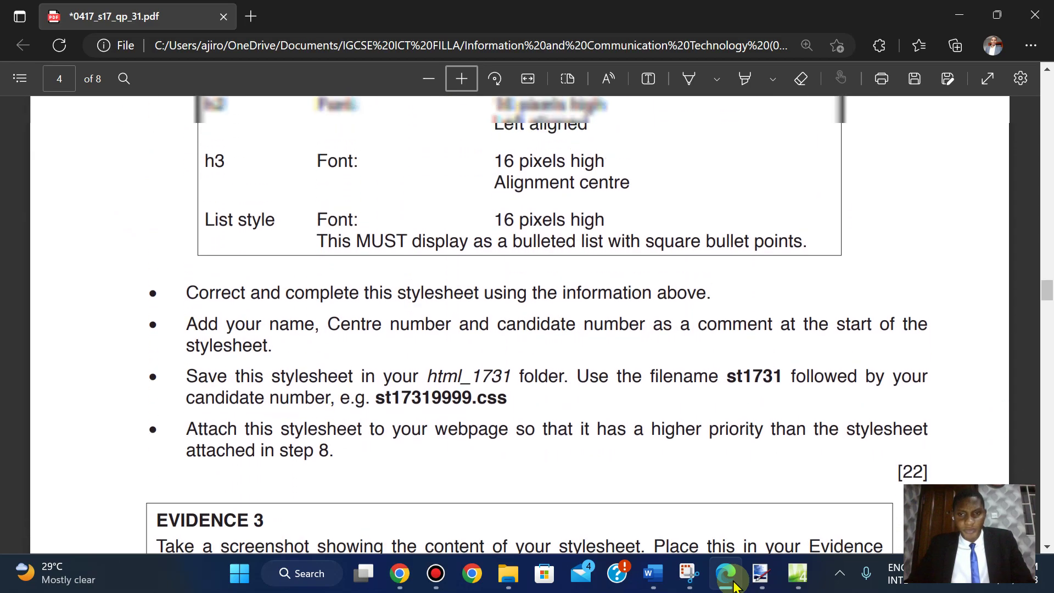
key("Up")
key("Up")
key("Up")
key("Up")
key("Up")
key("Up")
key("Up")
key("Up")
key("Up")
key("Up")
key("Up")
key("Up")
key("Up")
key("Up")
key("Up")
key("Up")
key("Up")
key("Up")
key("Up")
key("Up")
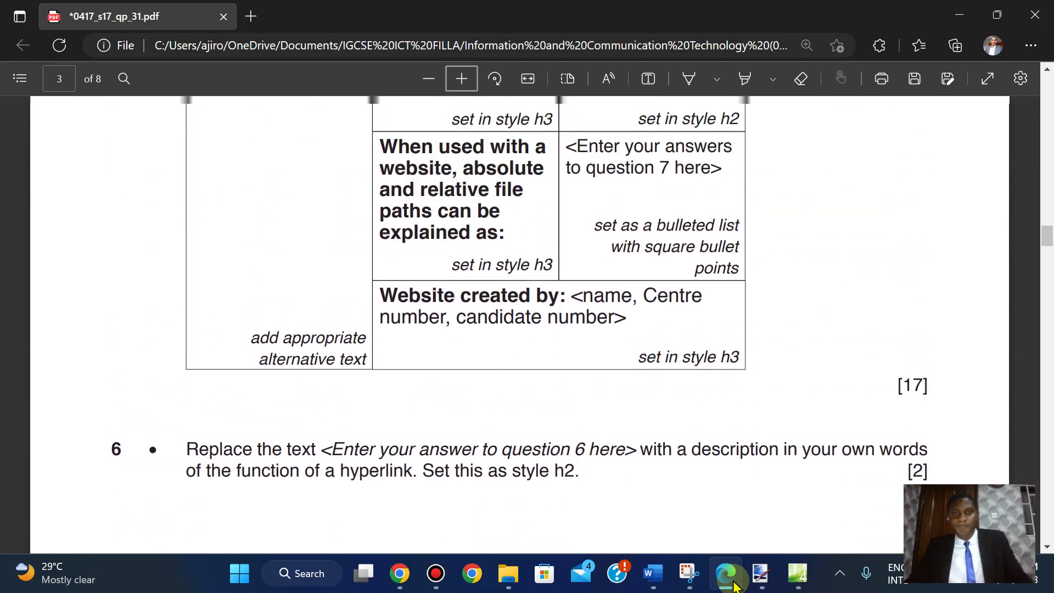
key("Up")
key("Up")
key("Up")
key("Up")
key("Up")
key("Up")
key("Up")
key("Up")
key("Up")
key("Up")
key("Up")
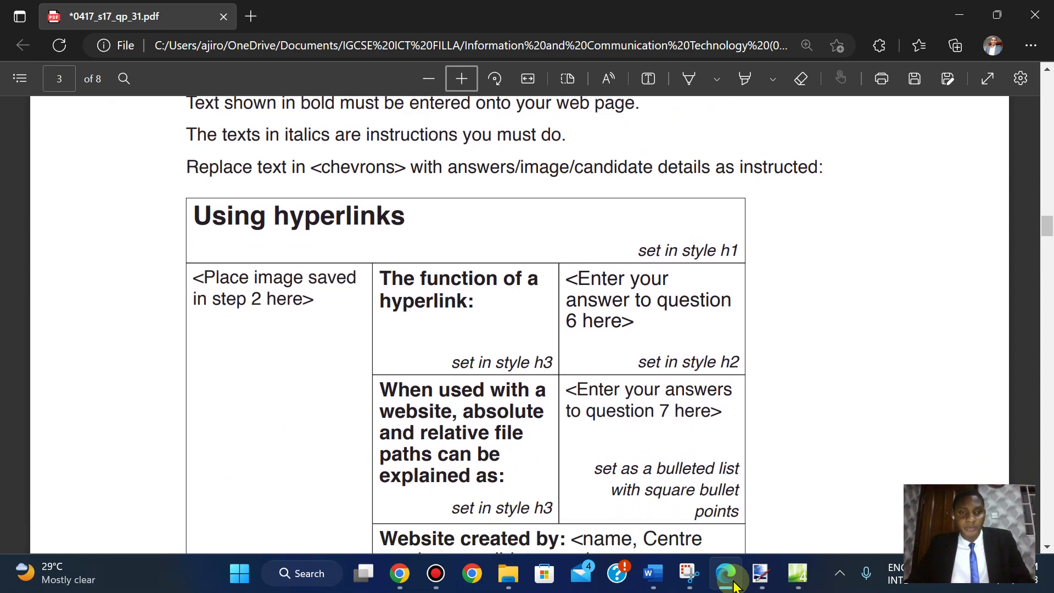
key("Down")
key("Up")
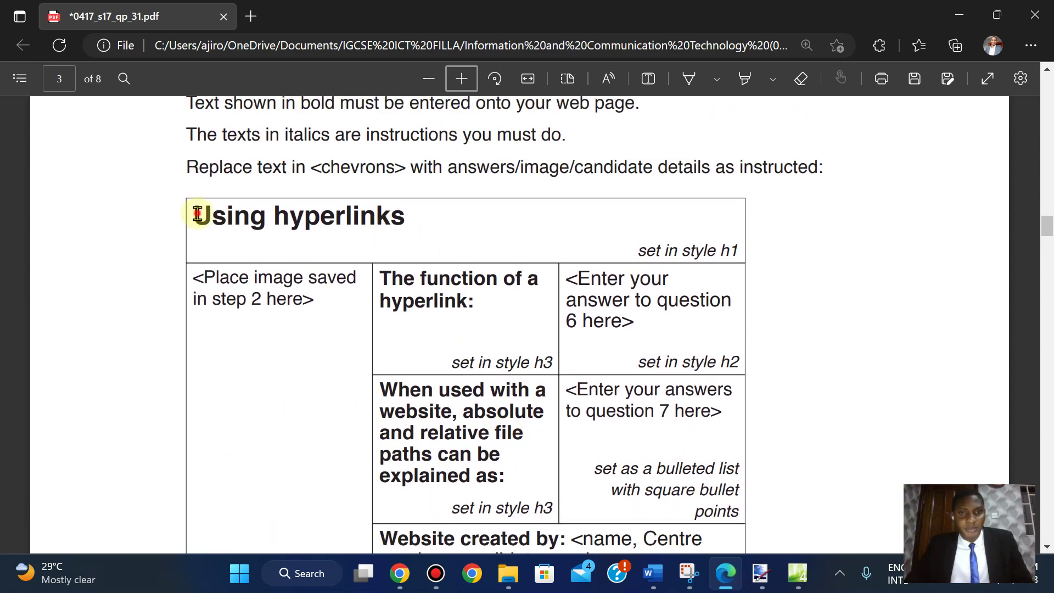
- Copy the heading text 'Using hyperlinks' from the PDF and return to the web editor
left_click_drag(197, 214, 405, 218)
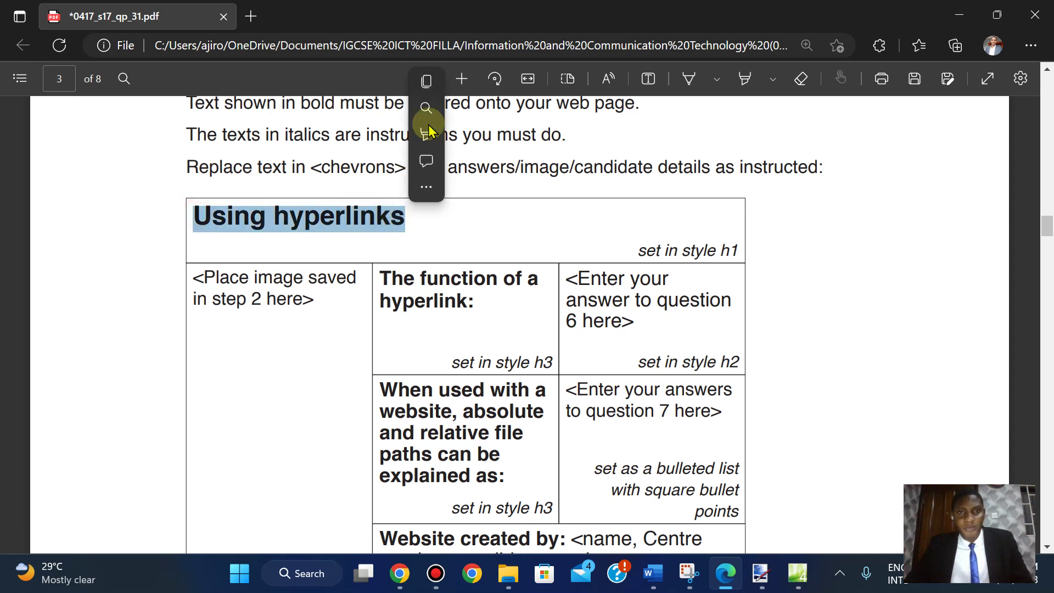
left_click(427, 82)
left_click(802, 573)
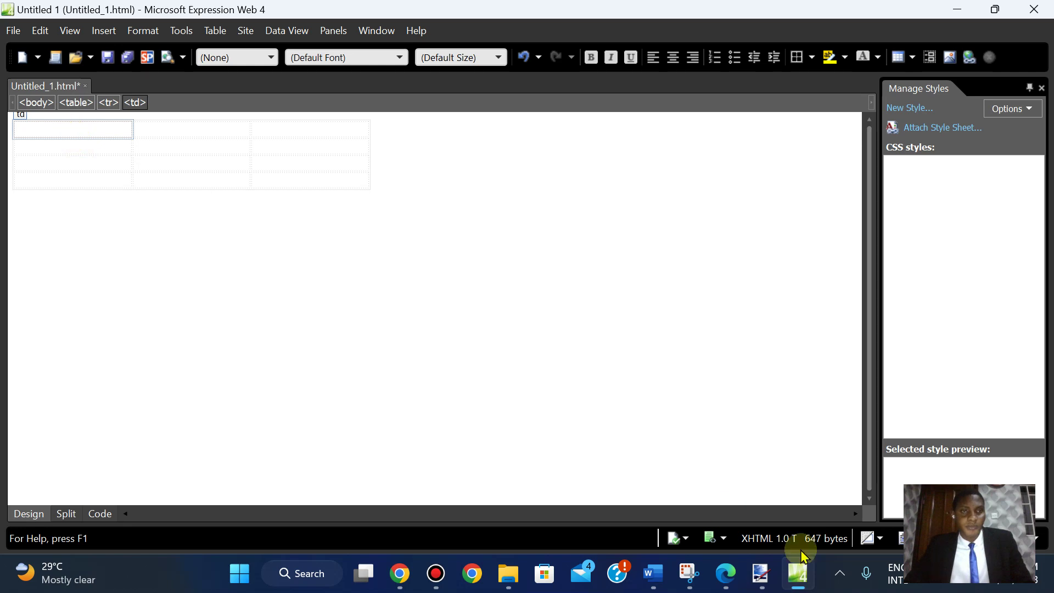
left_click(798, 572)
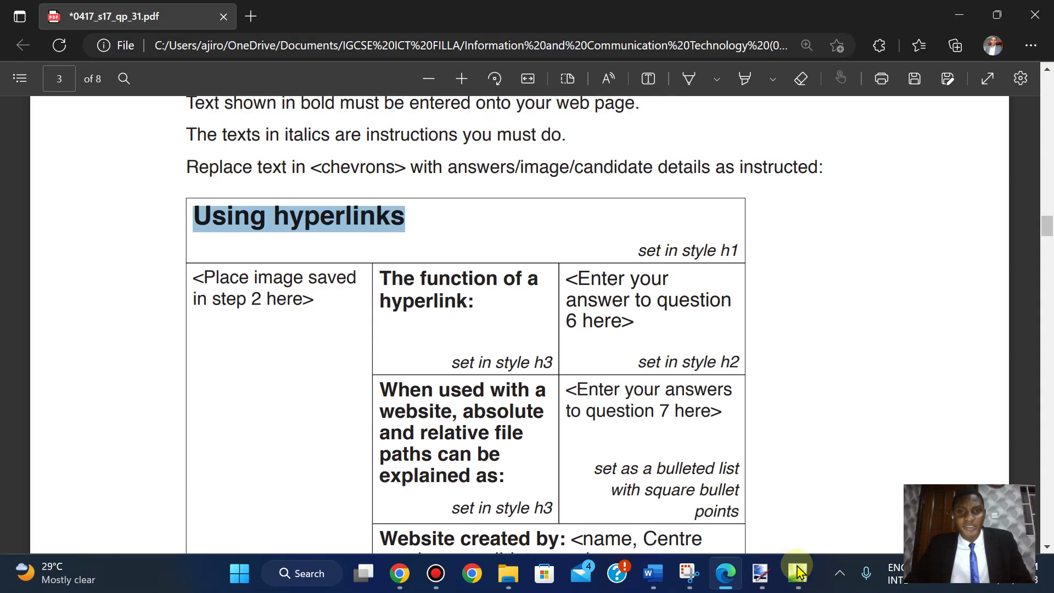
left_click(799, 571)
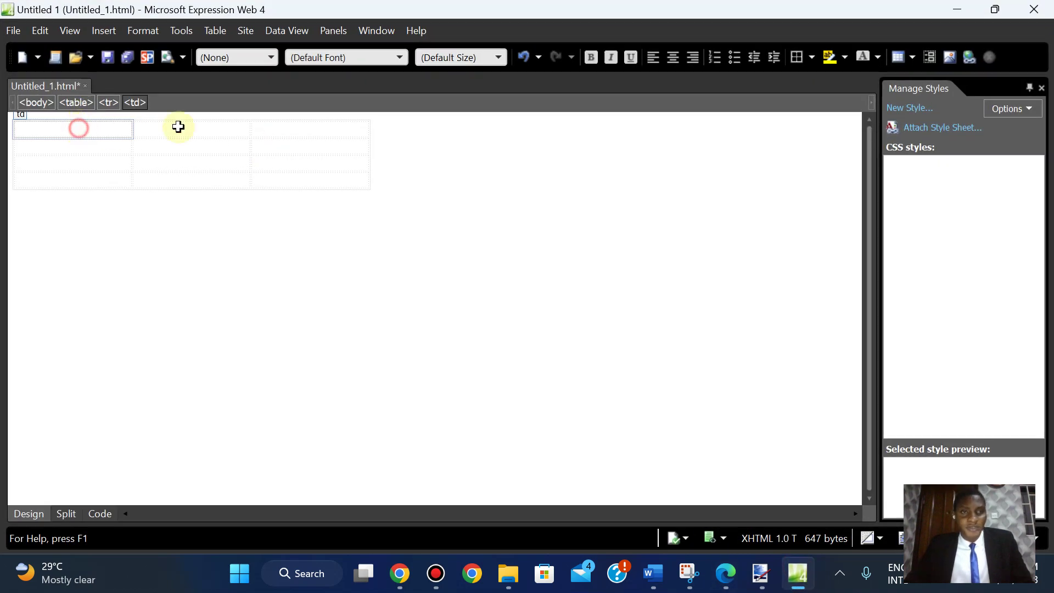
- Merge the table's three top-row cells into one cell
left_click_drag(178, 127, 308, 127)
right_click(309, 127)
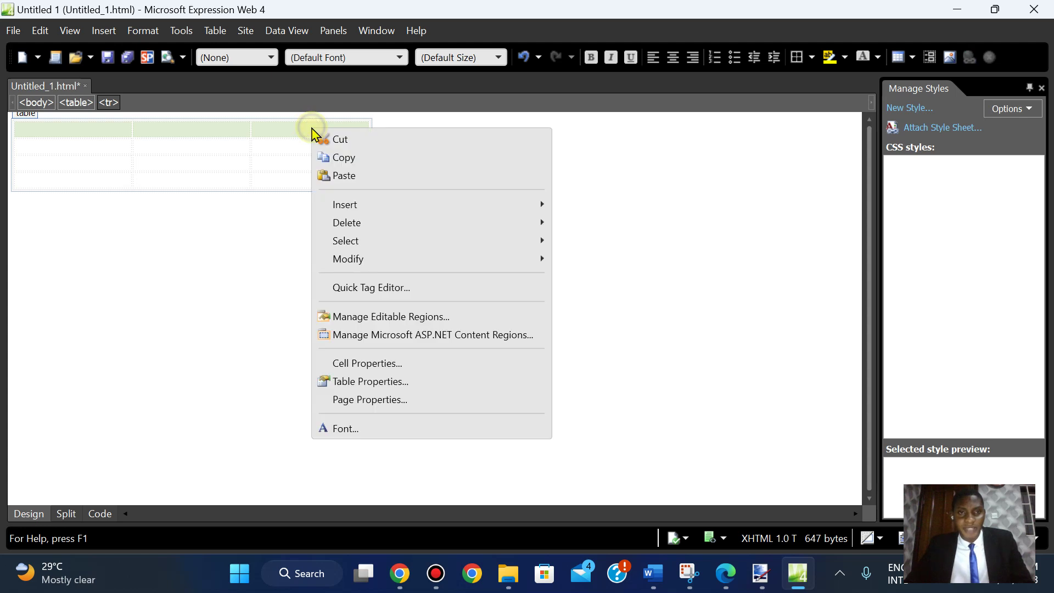
left_click(417, 363)
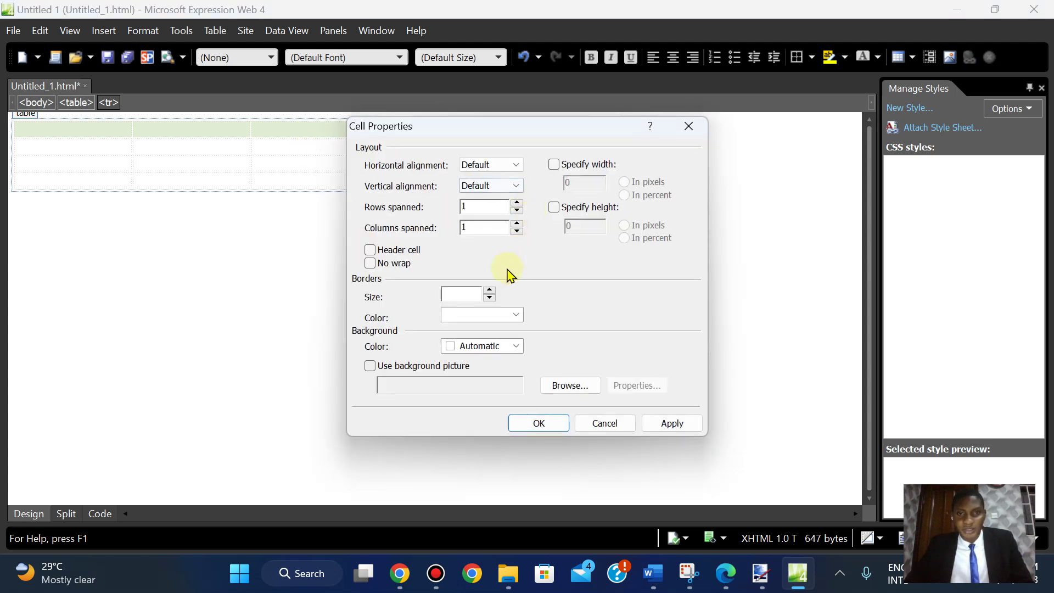
left_click(688, 126)
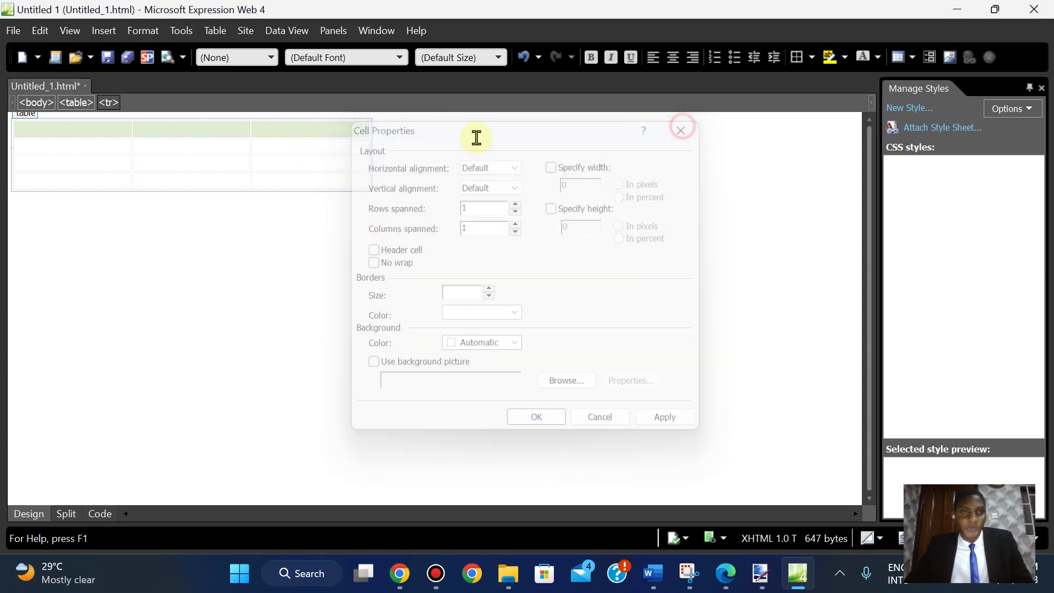
right_click(291, 128)
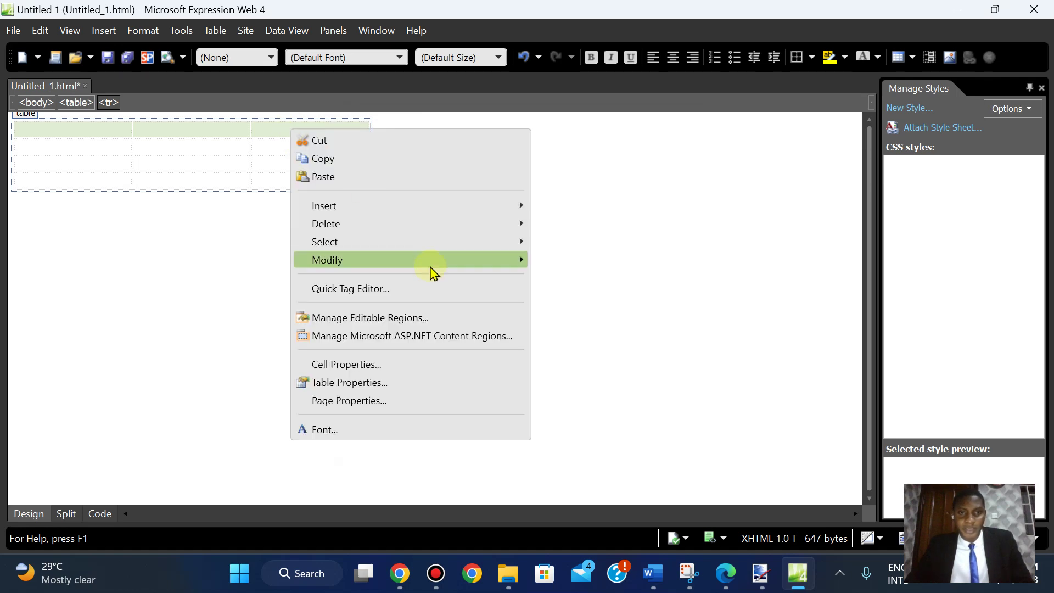
mouse_move(431, 263)
left_click(609, 262)
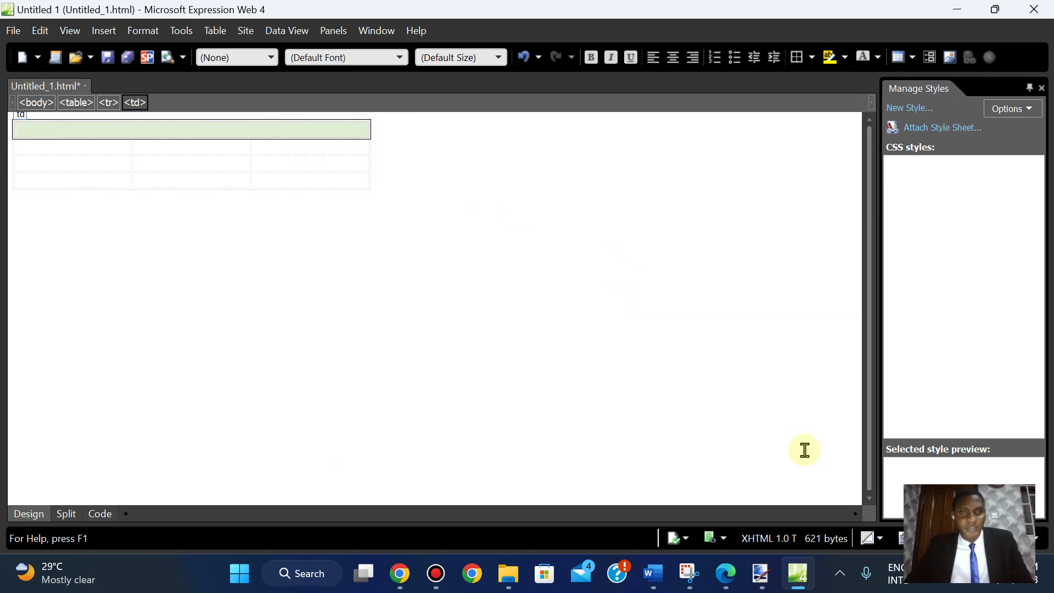
- Merge the first column's three cells below the top row into one cell
left_click(726, 586)
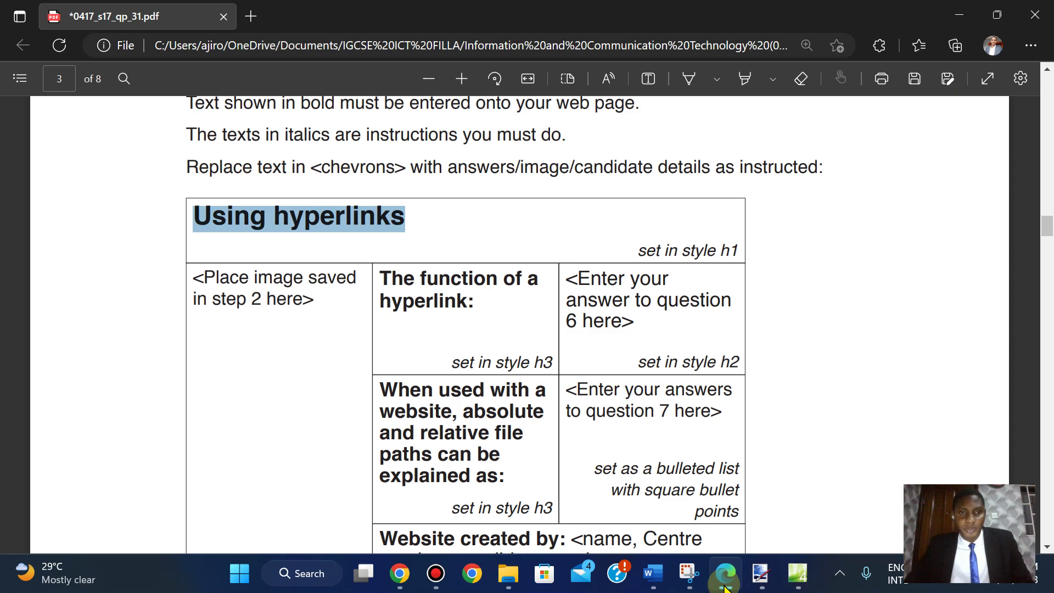
left_click(866, 329)
scroll(866, 329, "down", 1)
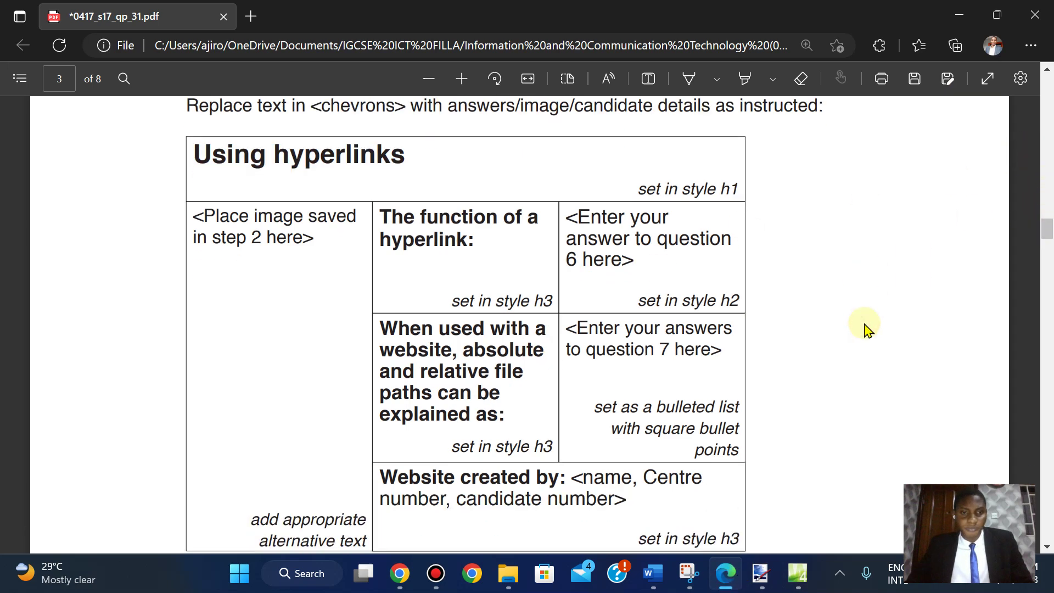
scroll(866, 329, "down", 1)
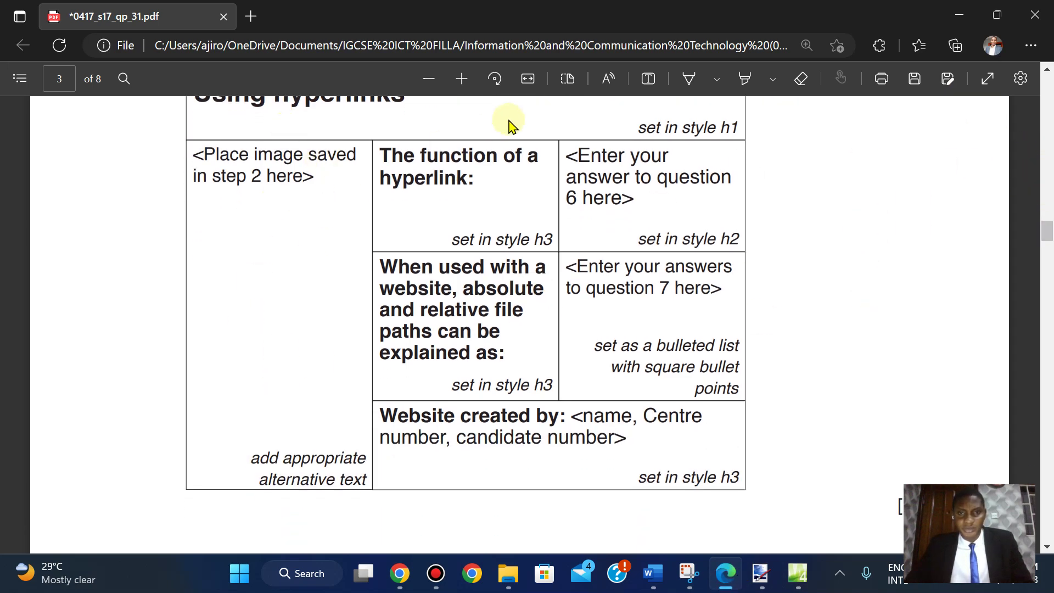
left_click(797, 574)
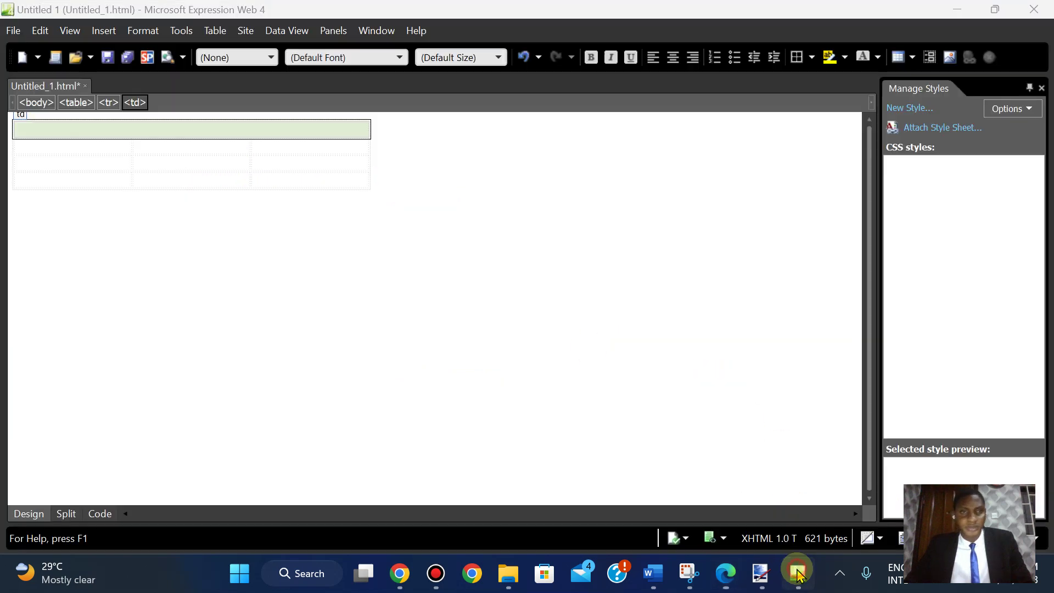
left_click_drag(73, 146, 73, 176)
right_click(73, 178)
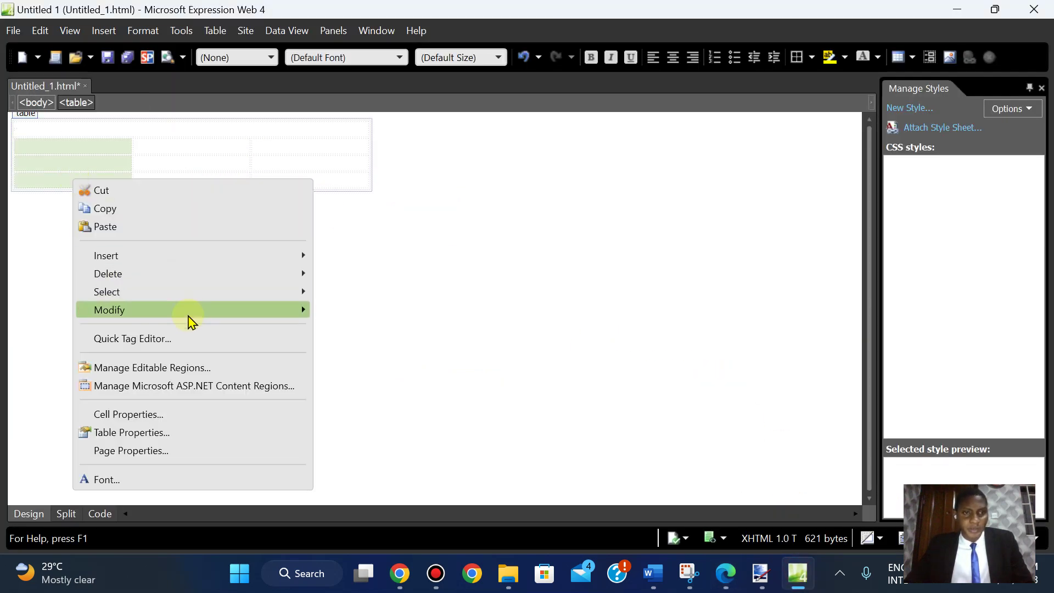
mouse_move(189, 322)
left_click(355, 318)
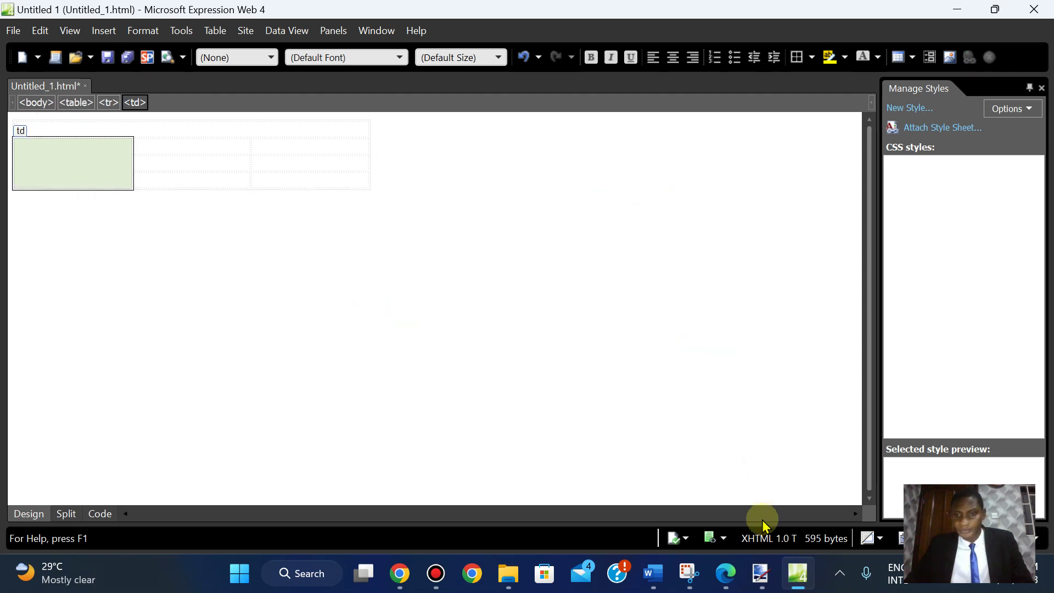
- Merge the bottom row's two right-hand cells and view the page's HTML code
left_click(726, 579)
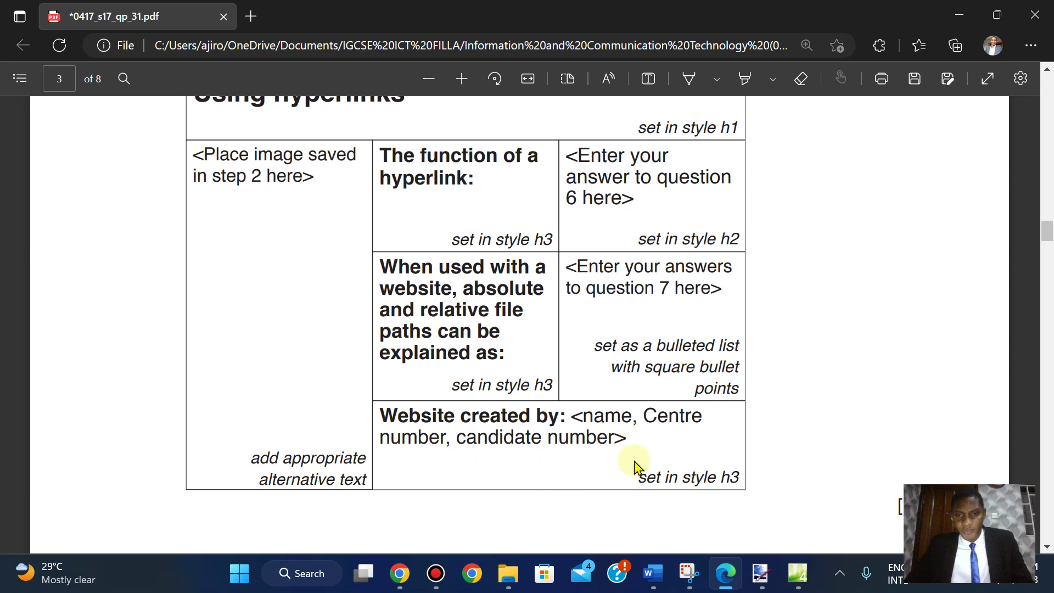
left_click(736, 583)
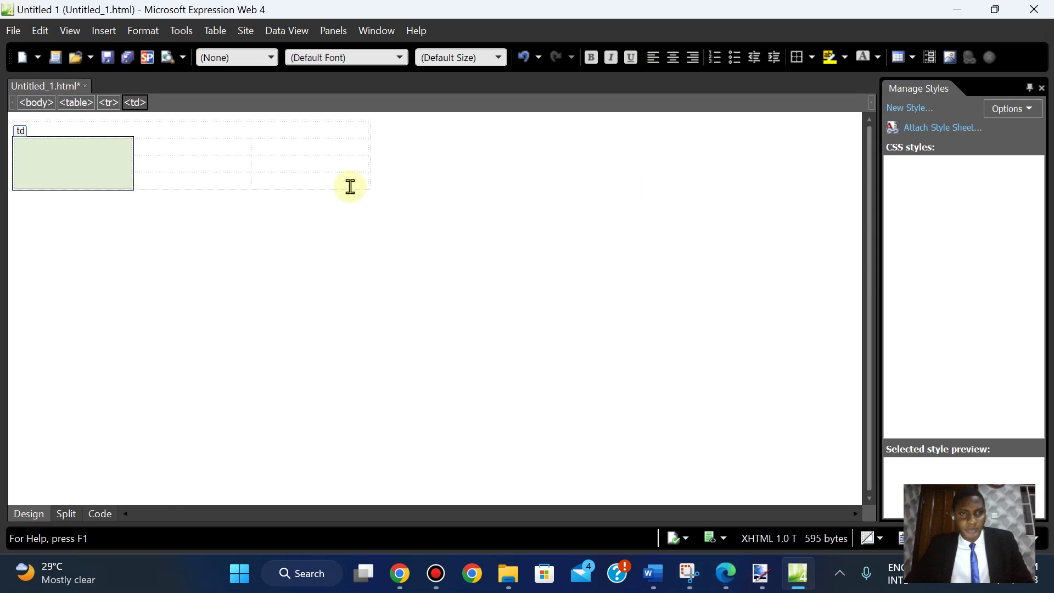
left_click(186, 182)
left_click_drag(269, 175, 282, 176)
right_click(282, 177)
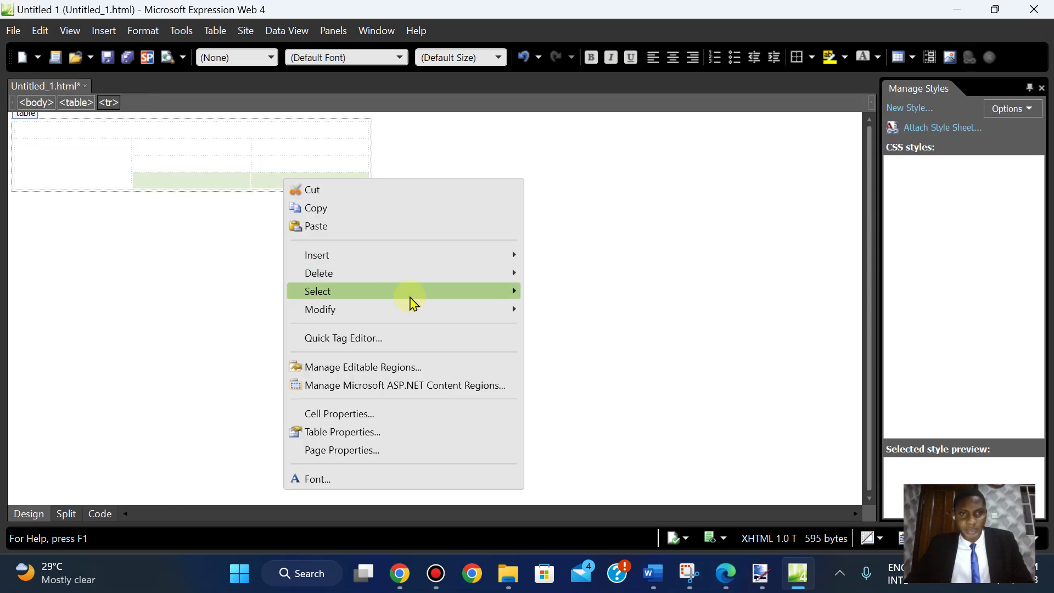
mouse_move(412, 323)
left_click(599, 319)
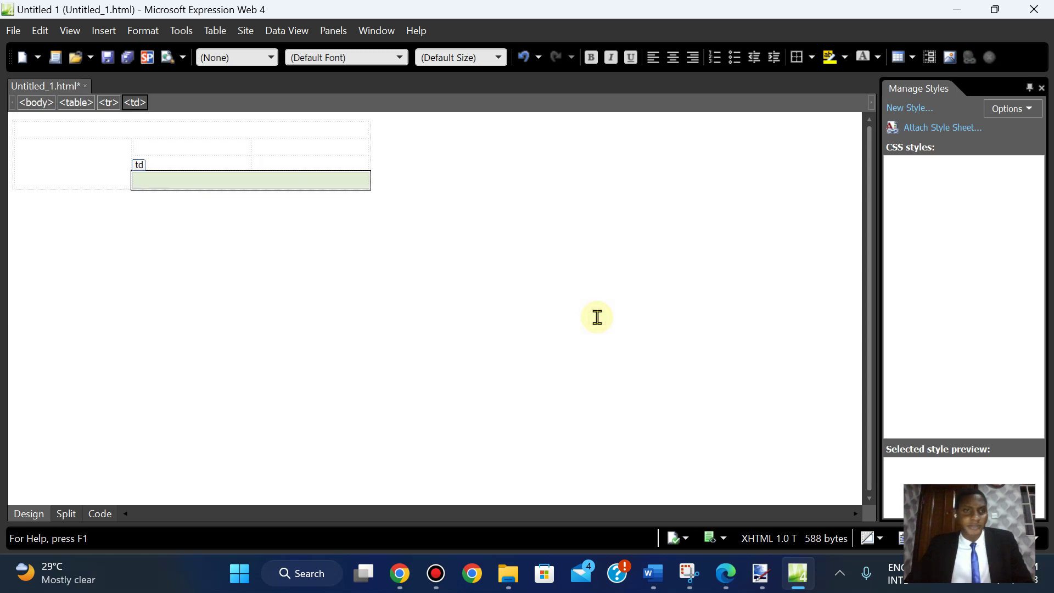
left_click(97, 514)
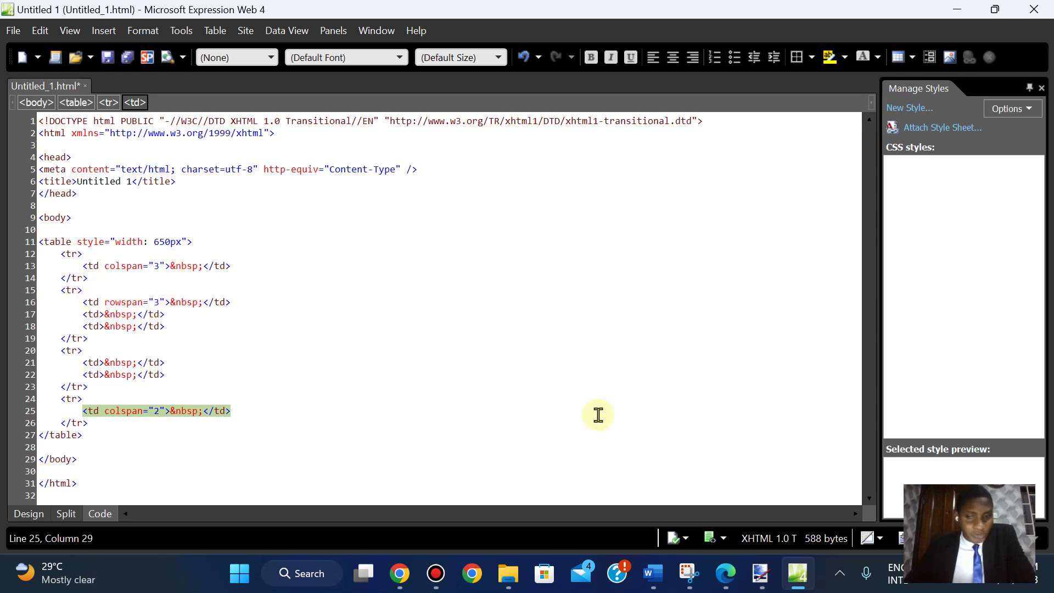
- Bring the Expression Web code view of the merged table back in front of the PDF
left_click(726, 574)
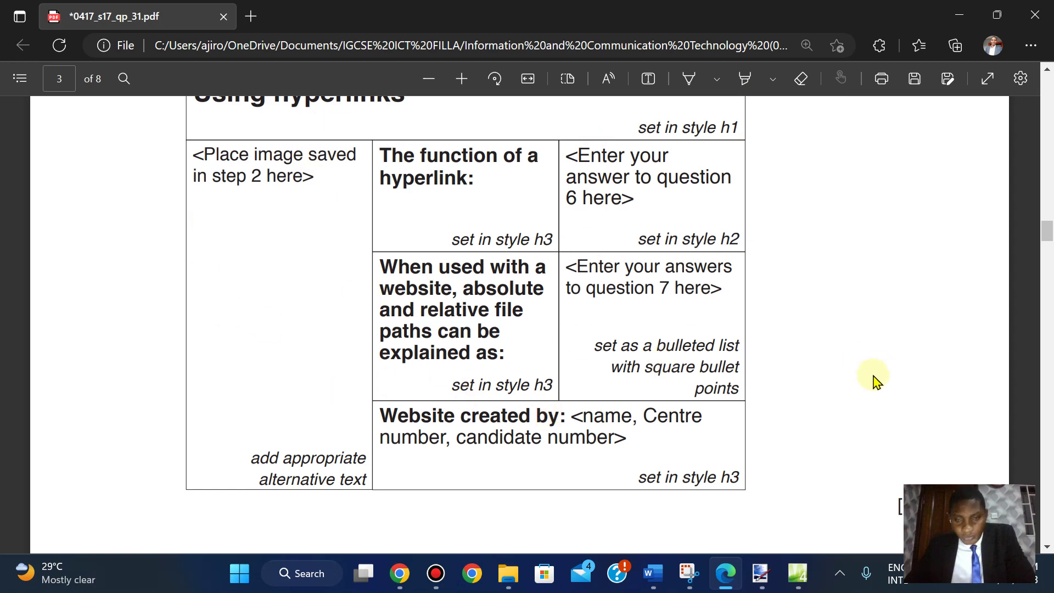
mouse_move(797, 577)
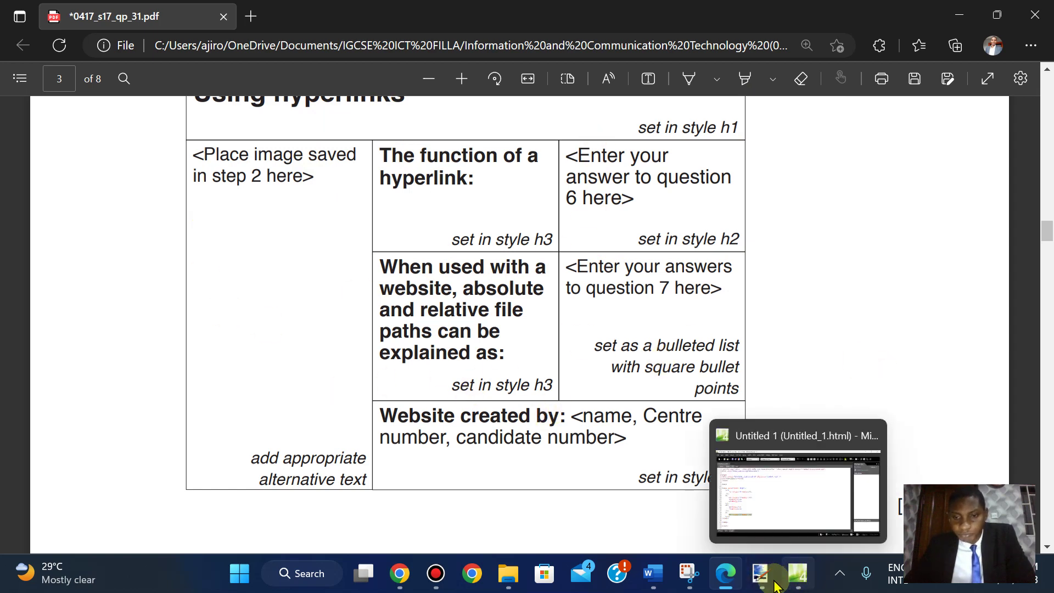
left_click(730, 494)
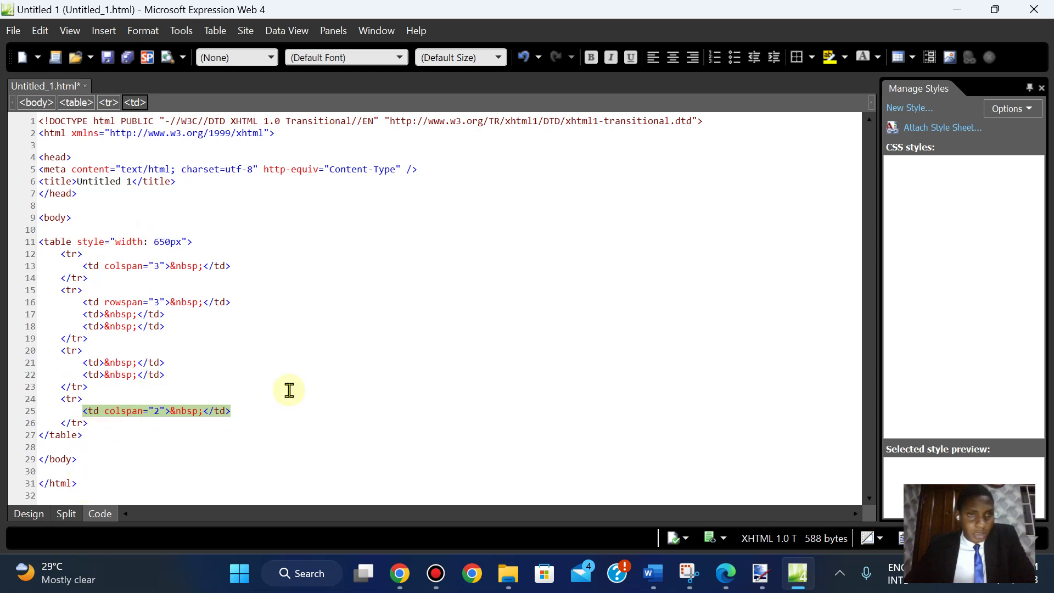
- Copy the company name 'Tawara Web' from the Task 2 introduction in the PDF
left_click(131, 183)
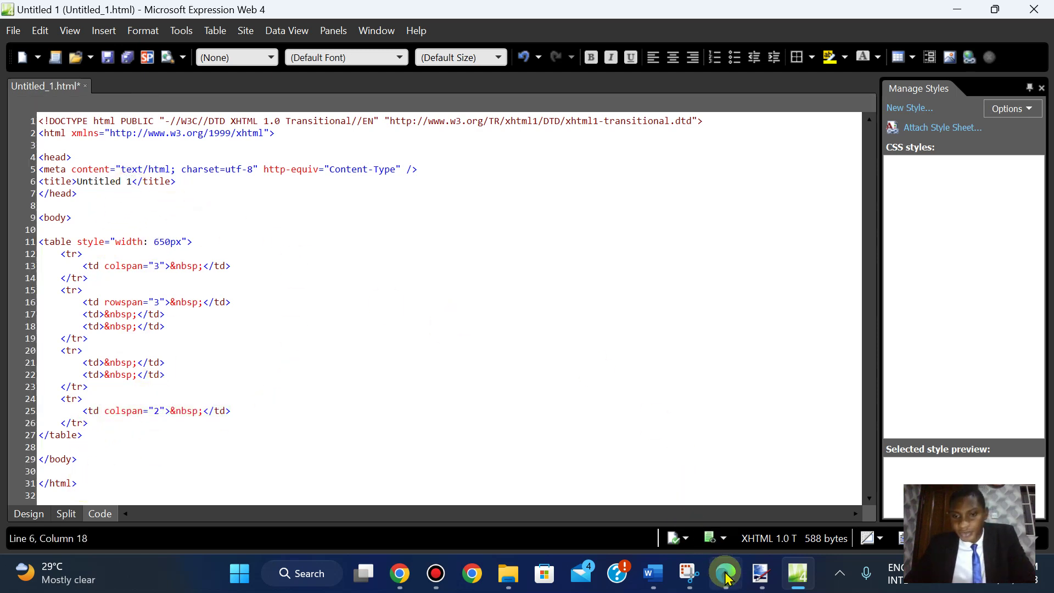
left_click(726, 574)
key("Page_Up")
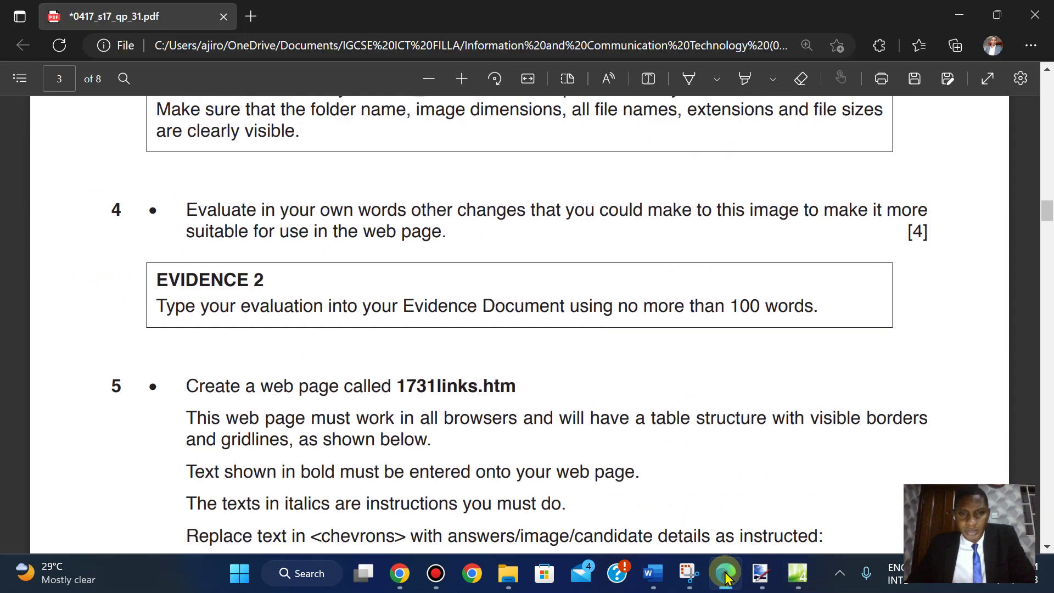
key("Page_Up")
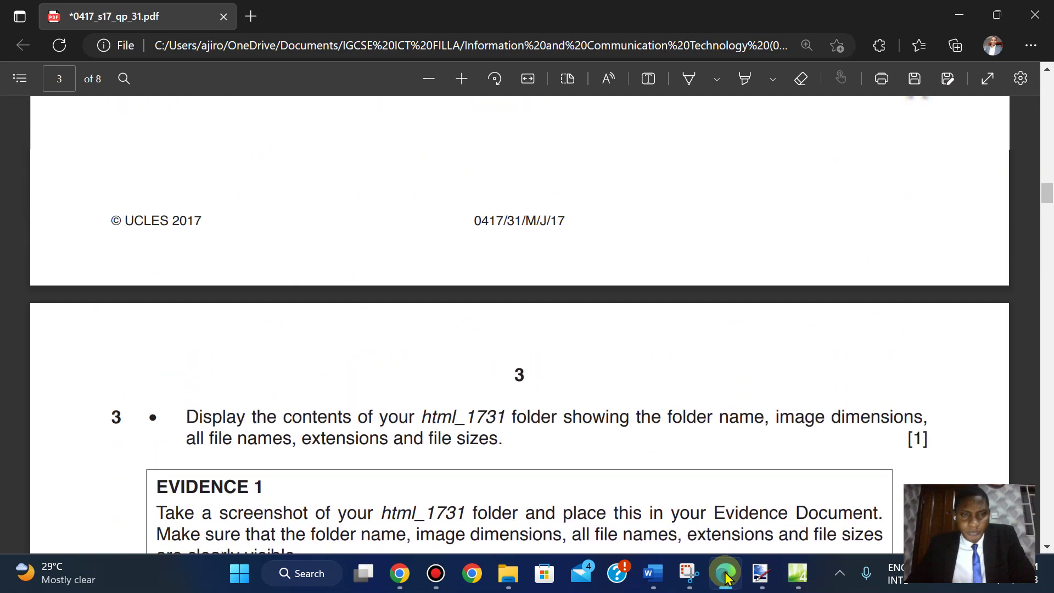
key("Page_Up")
key("Page_Up")
key("Page_Up")
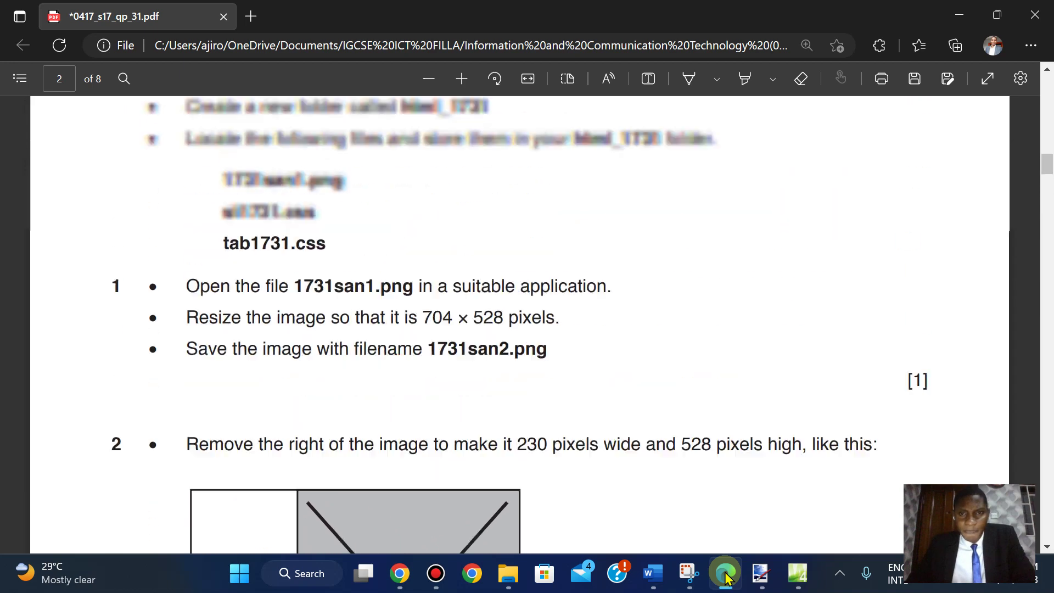
scroll(507, 309, "down", 2)
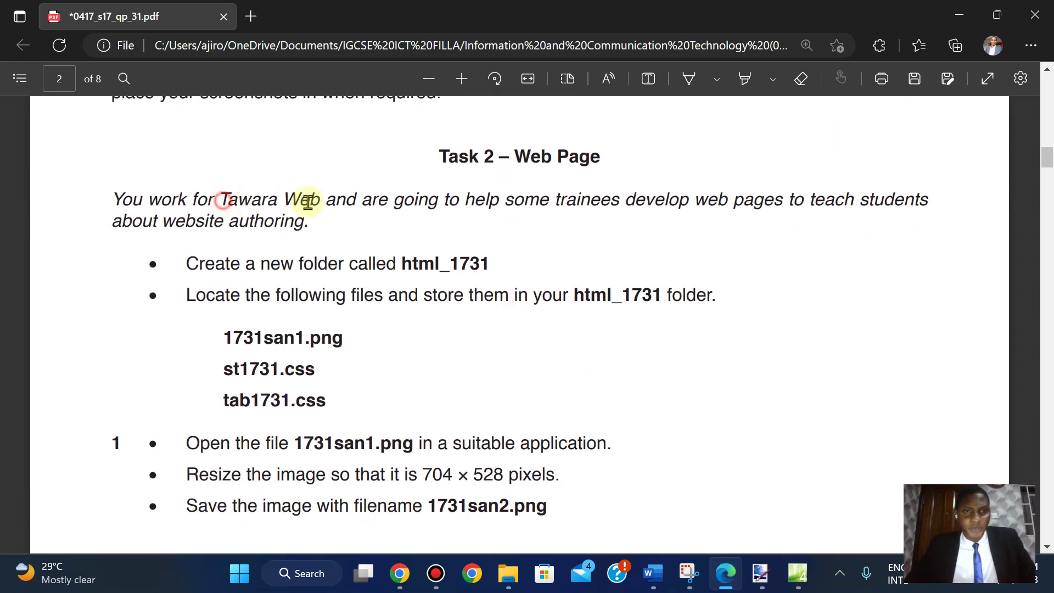
left_click_drag(308, 202, 330, 208)
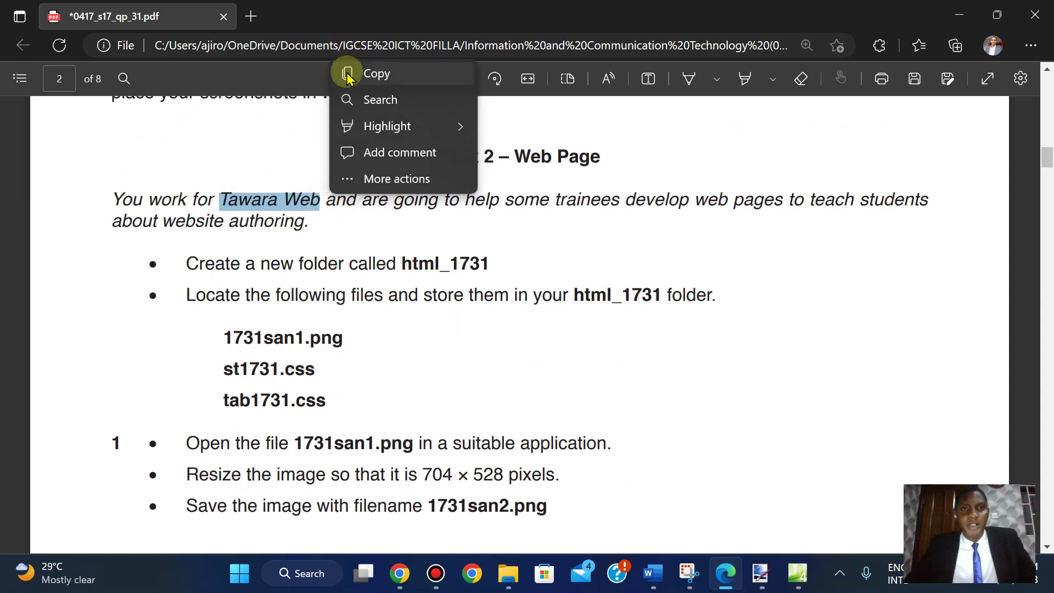
left_click(346, 72)
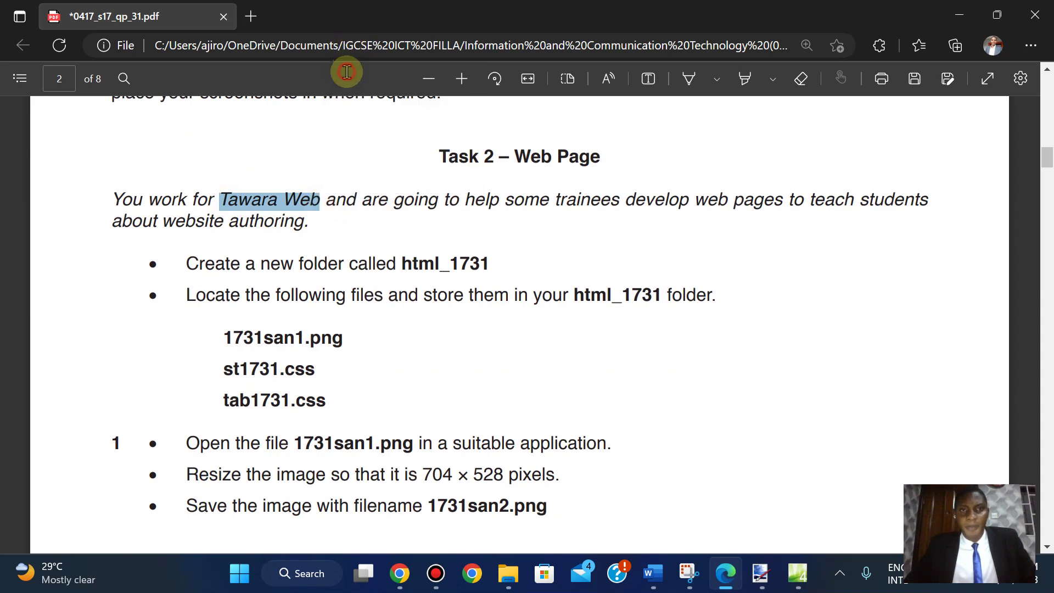
- Replace the 'Untitled 1' page title in the code with 'Tawara Web'
left_click(797, 573)
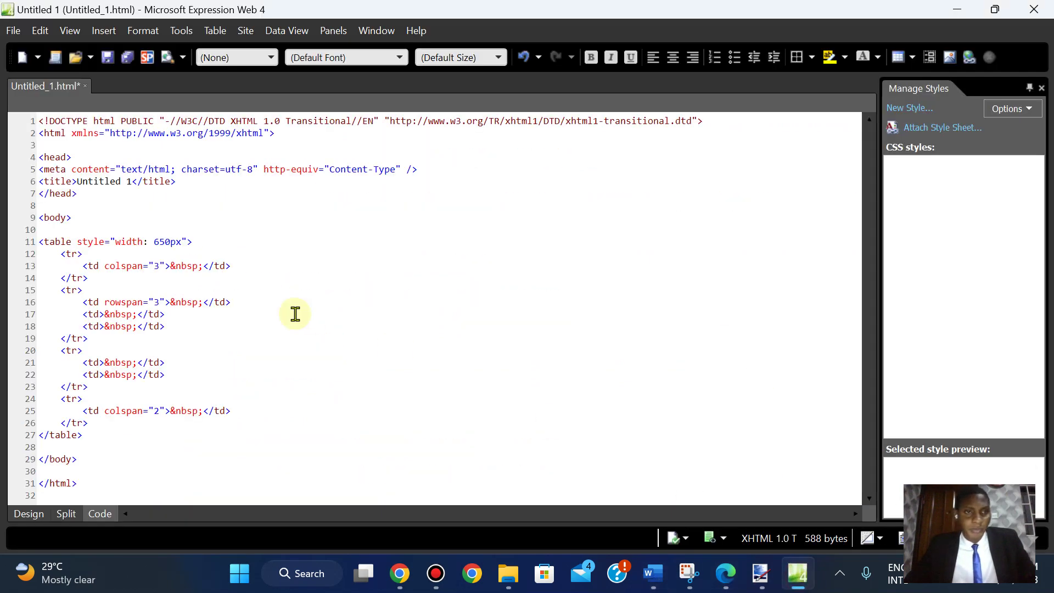
left_click(130, 187)
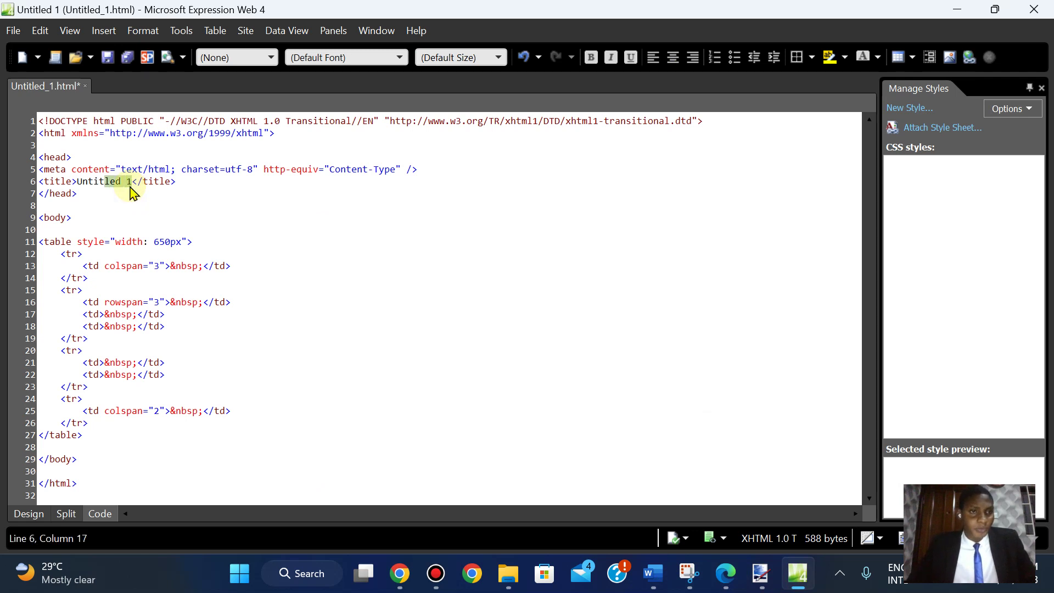
key("ctrl+v")
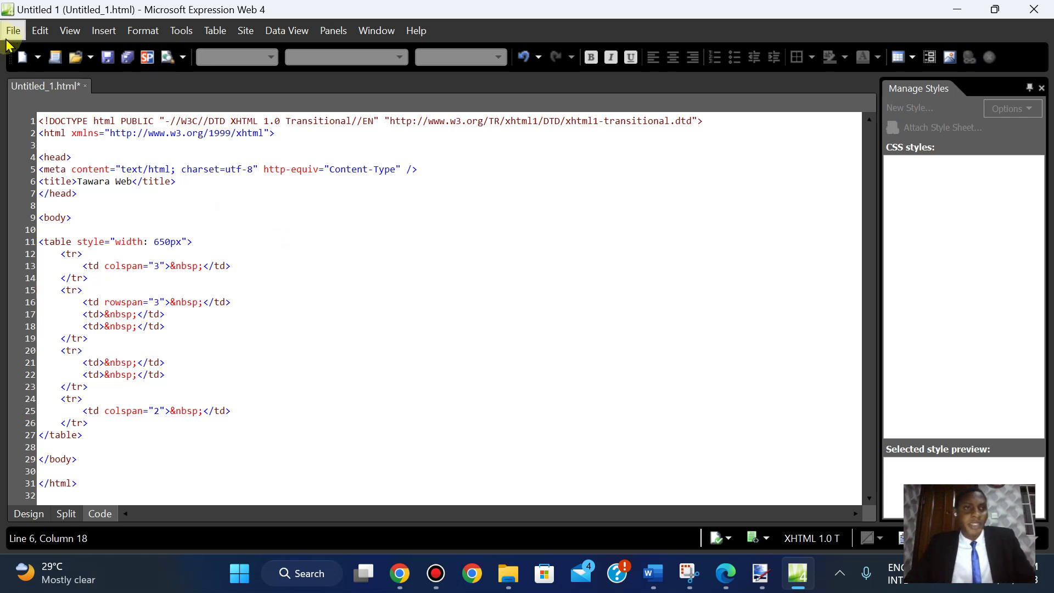
left_click(11, 32)
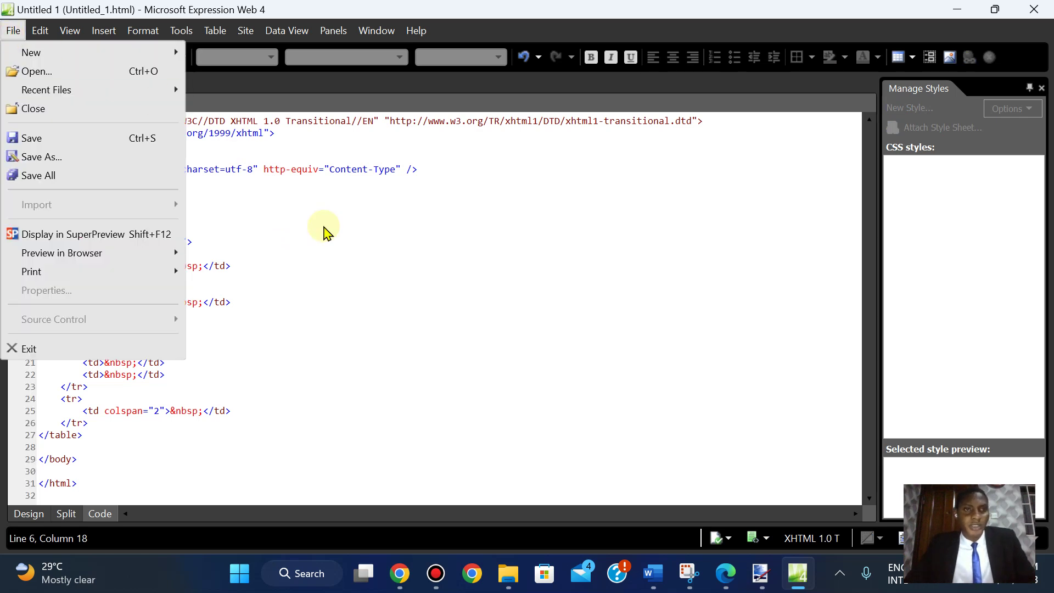
left_click(324, 231)
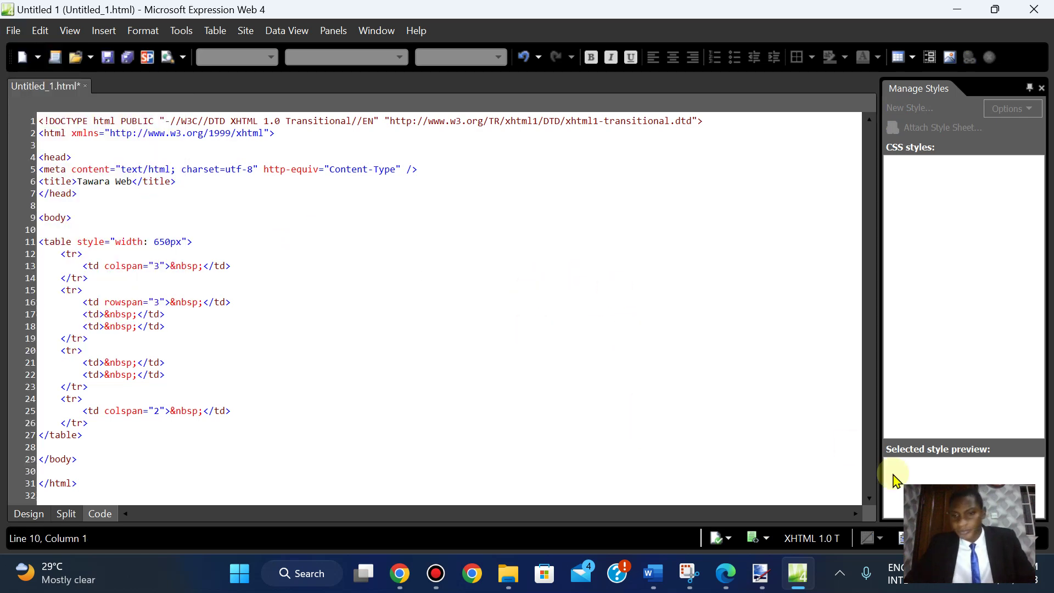
left_click(726, 577)
- Copy the required file name 1731links.htm from the exam PDF
scroll(729, 585, "down", 11)
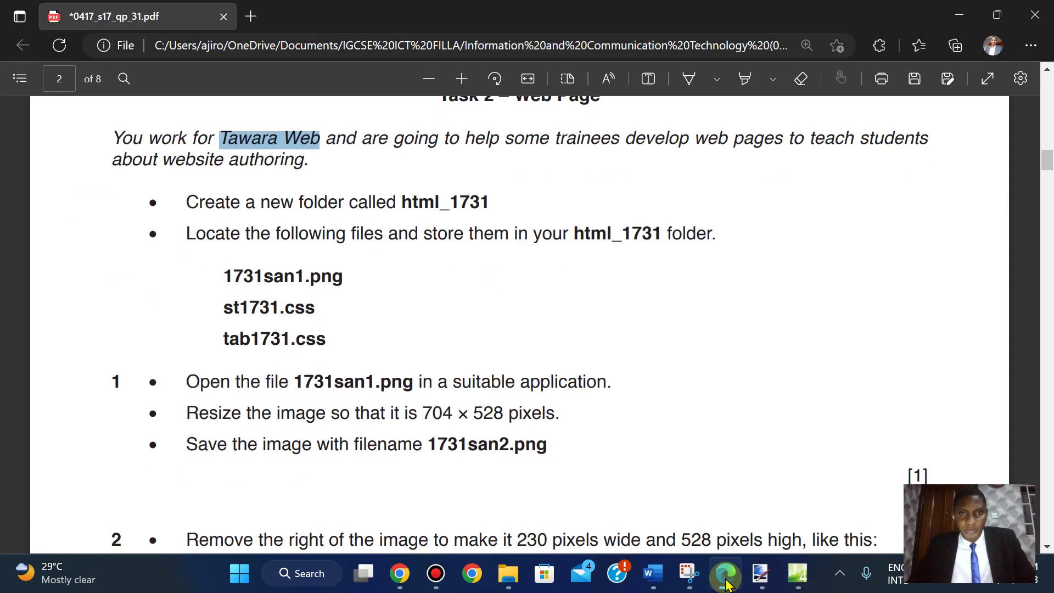
scroll(726, 581, "down", 15)
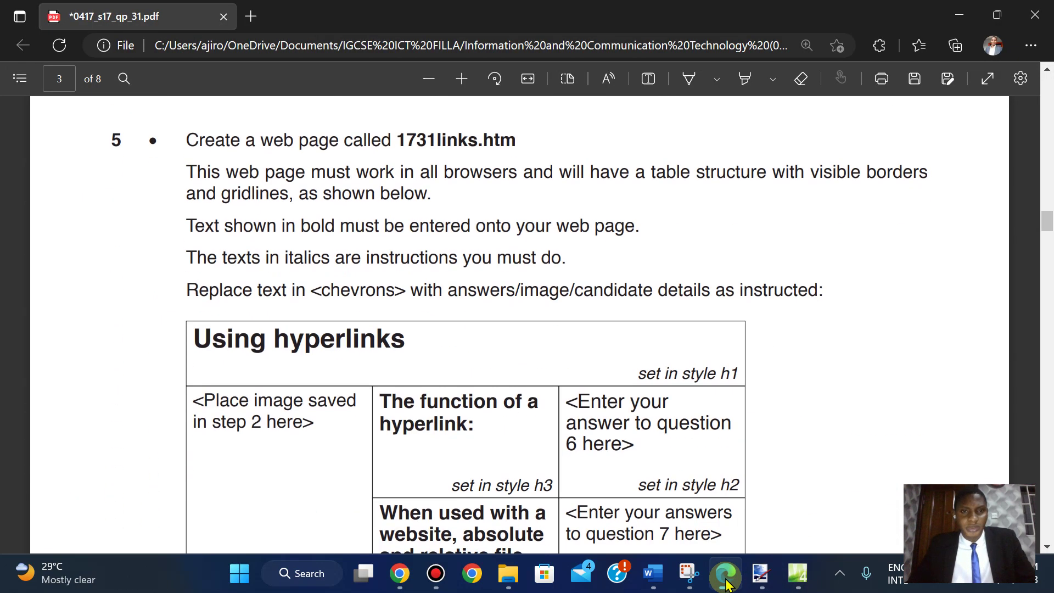
scroll(726, 583, "up", 1)
scroll(726, 583, "down", 1)
scroll(726, 583, "up", 1)
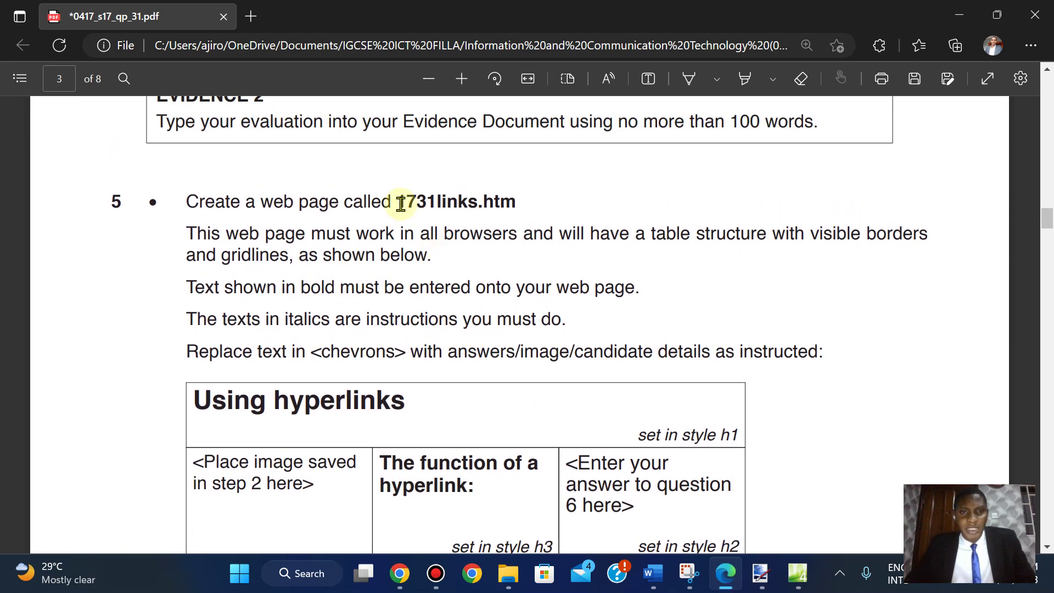
left_click_drag(401, 203, 518, 203)
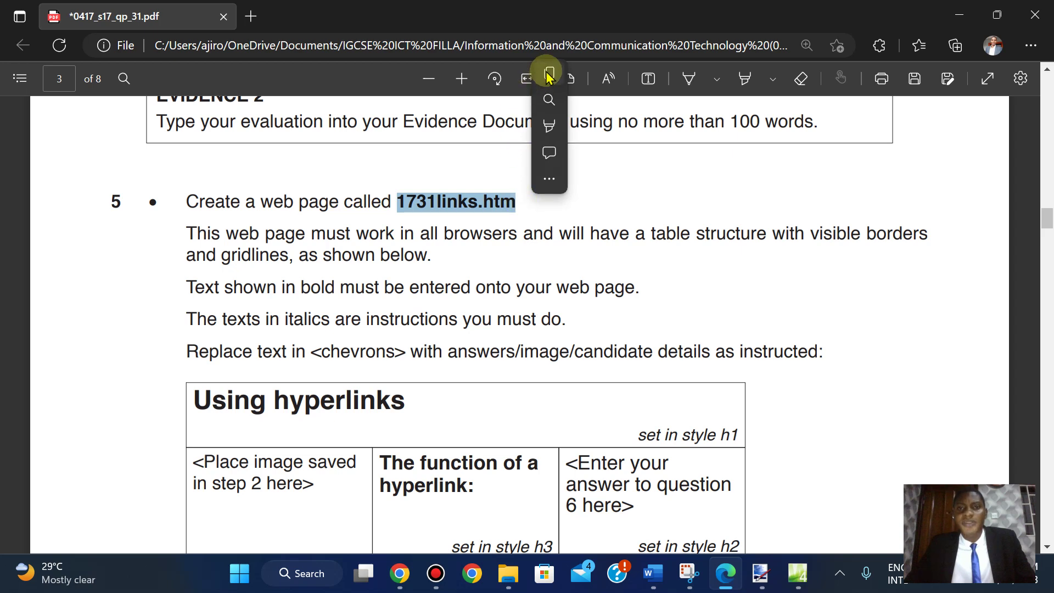
left_click(547, 73)
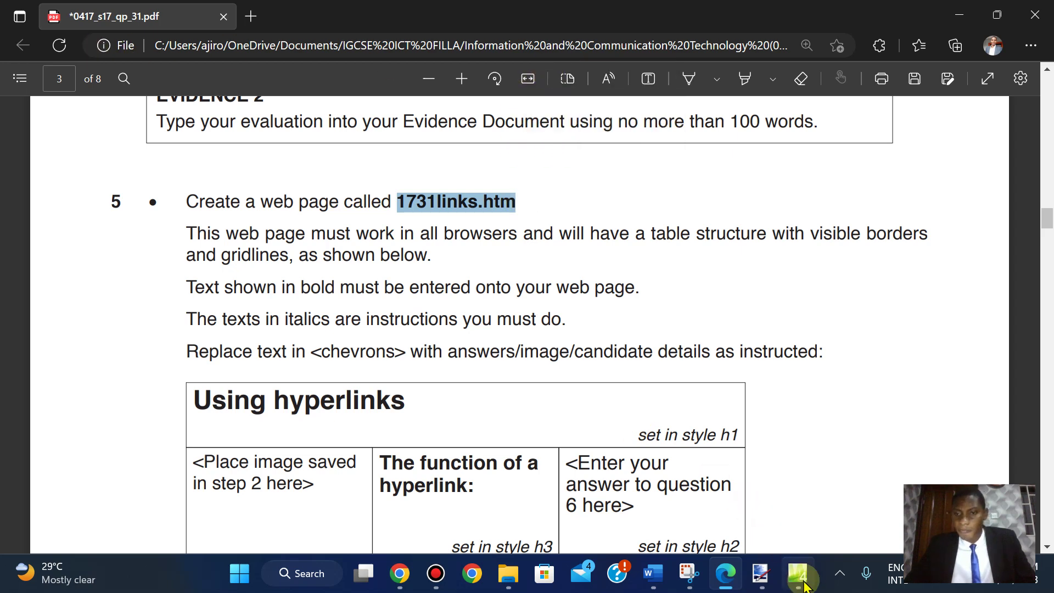
- Save the page as 1731links in the html_1731 folder under Confidential Source Files 2017
left_click(797, 574)
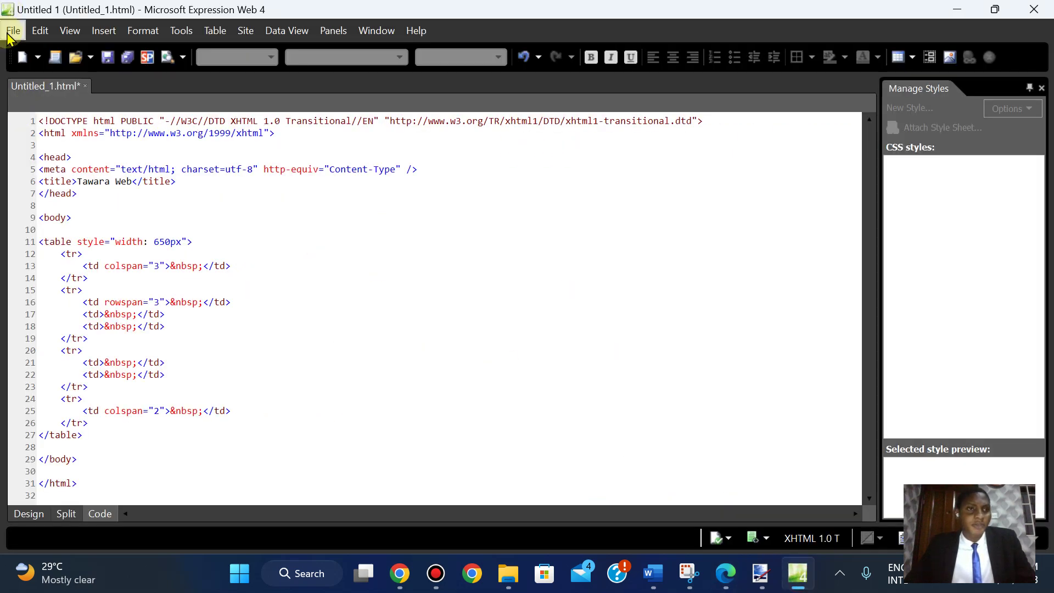
left_click(11, 32)
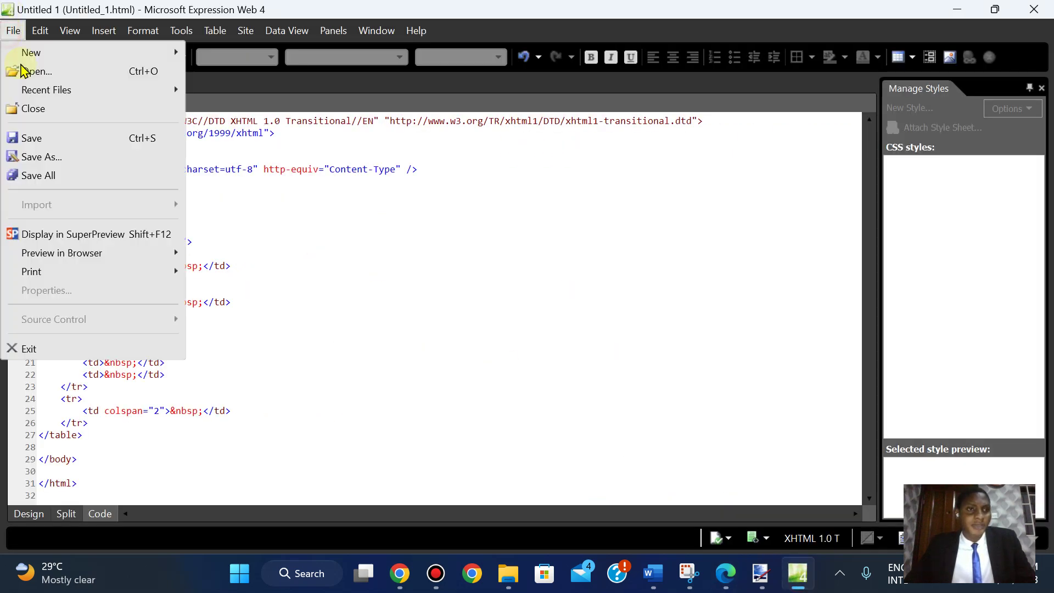
left_click(42, 158)
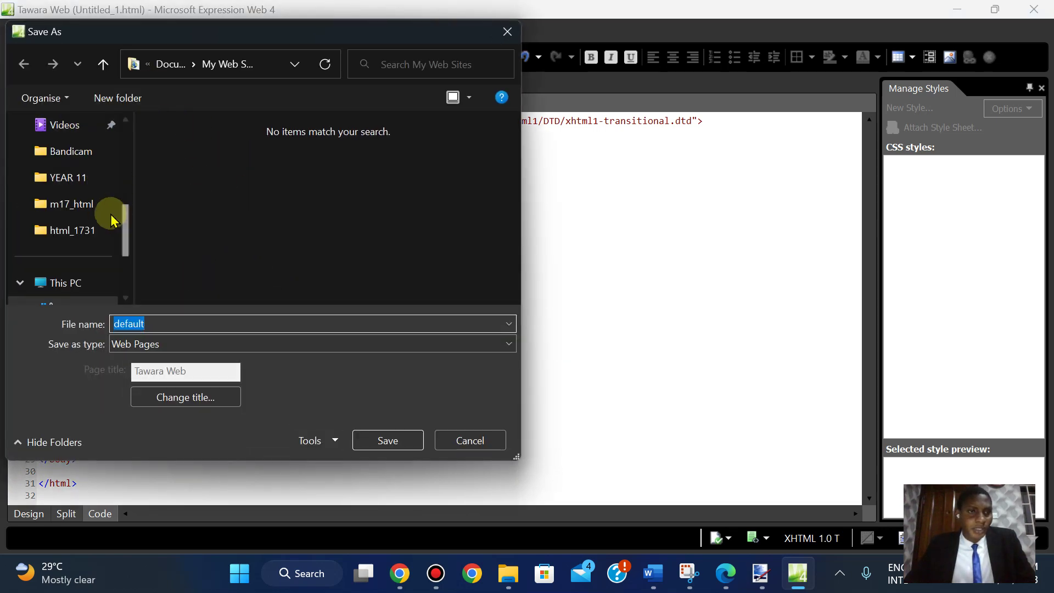
left_click(70, 228)
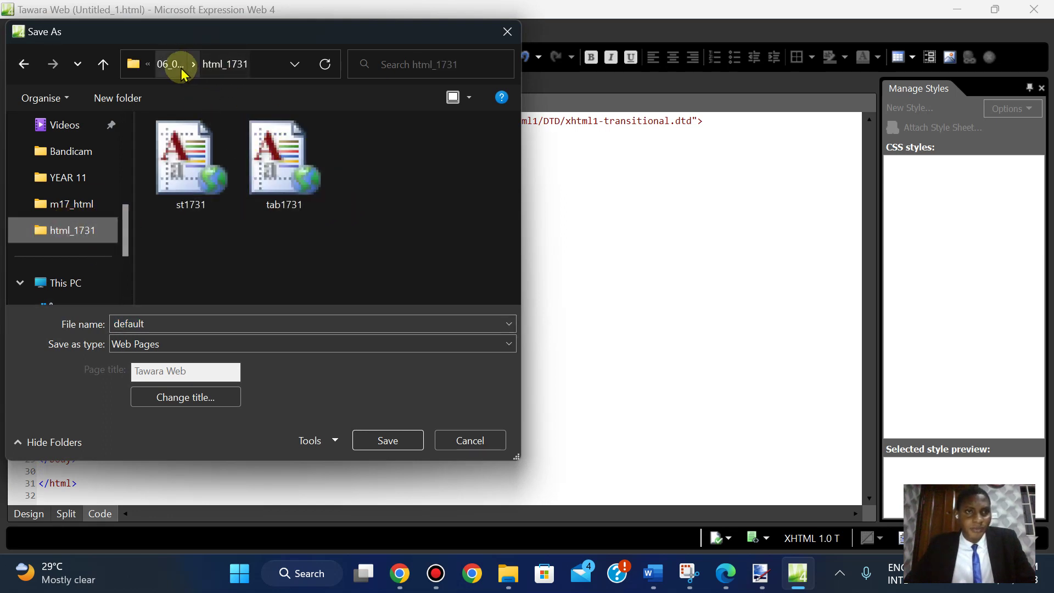
left_click(173, 66)
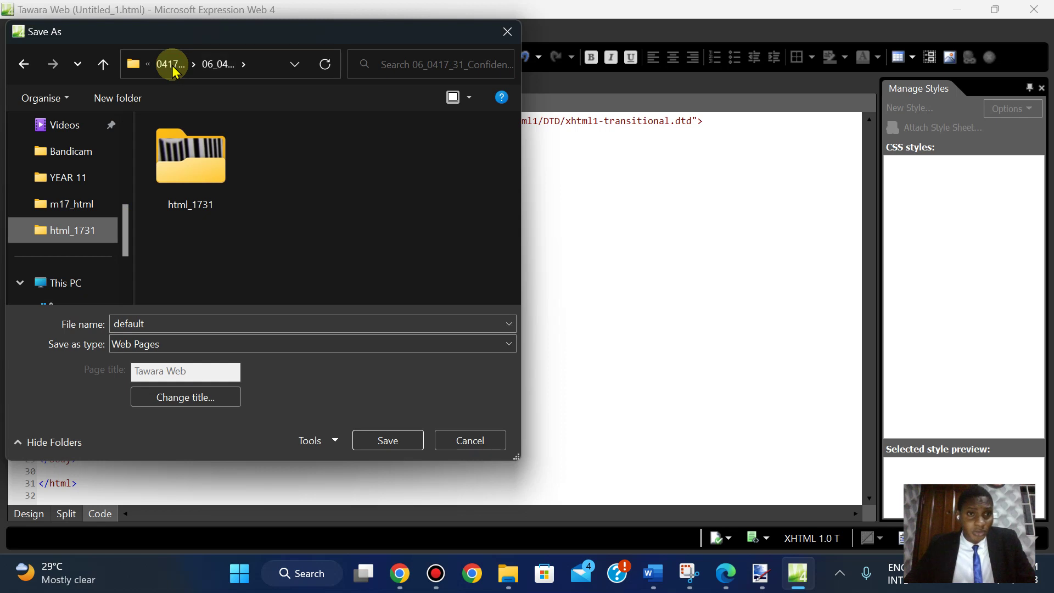
left_click(173, 65)
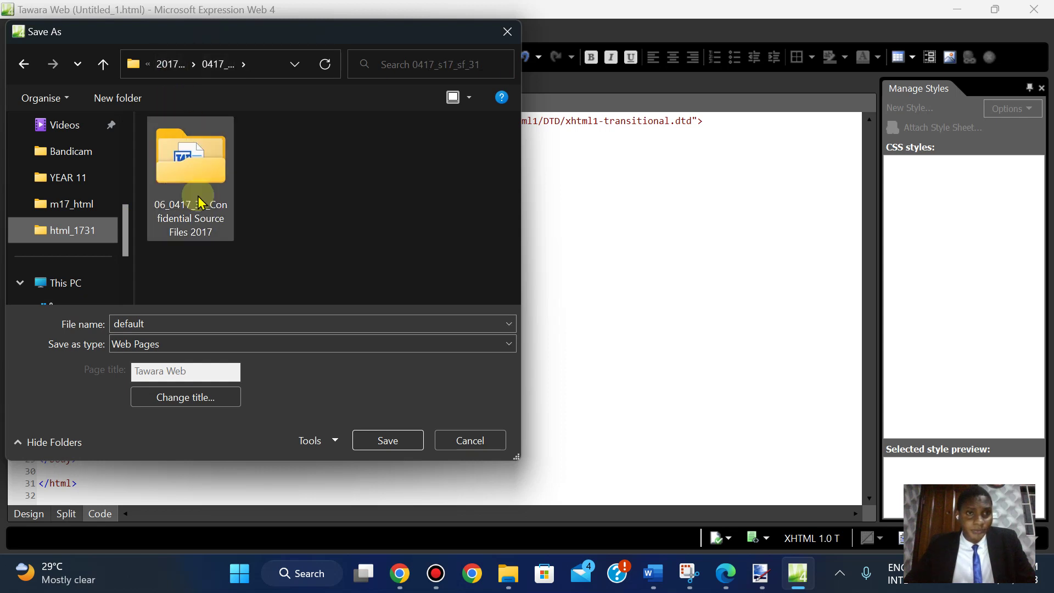
double_click(199, 204)
double_click(199, 204)
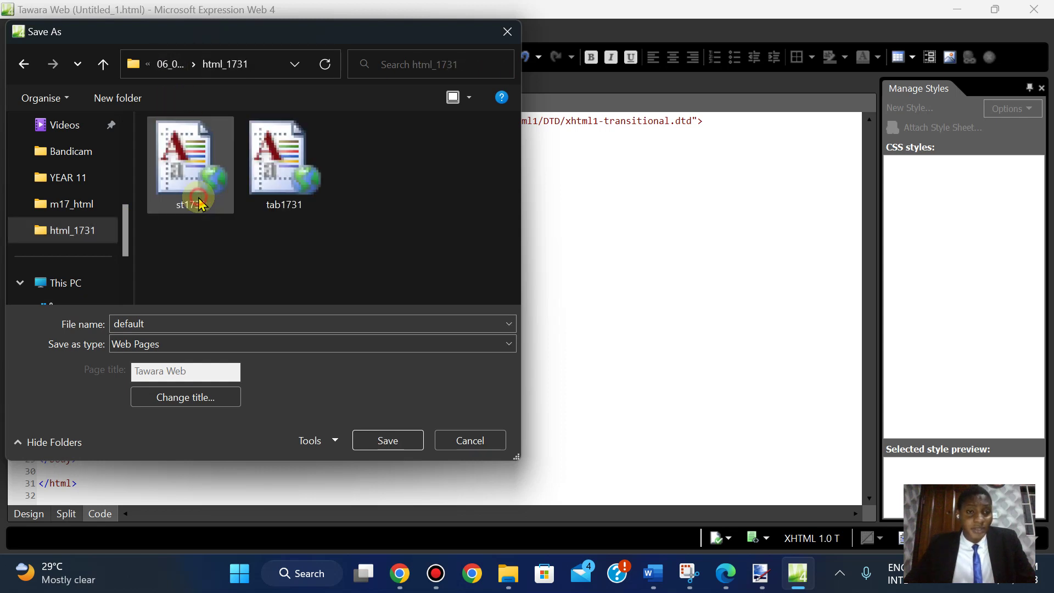
double_click(158, 324)
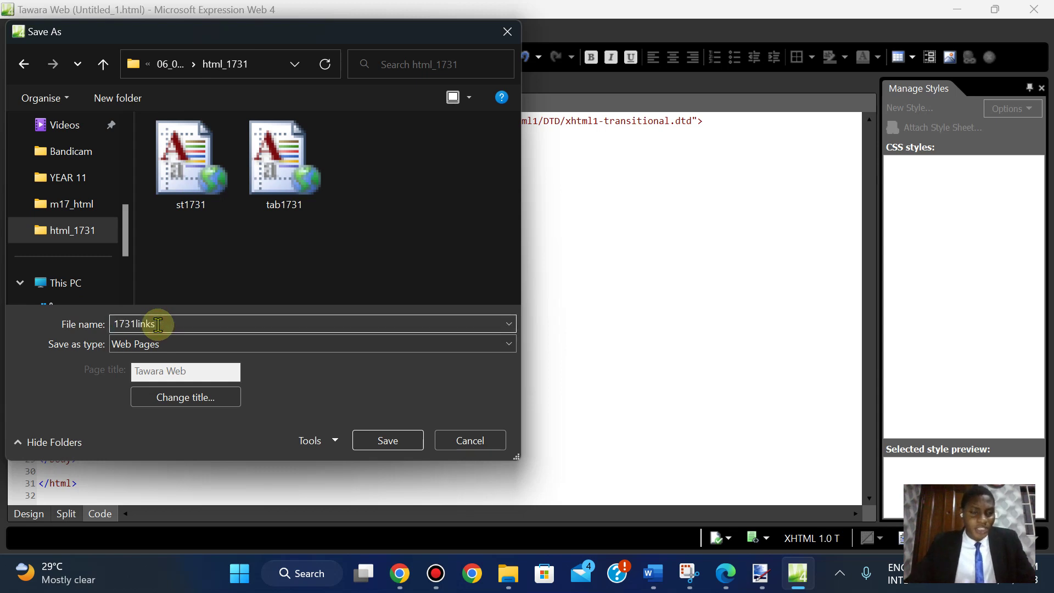
type("1731links")
left_click(390, 443)
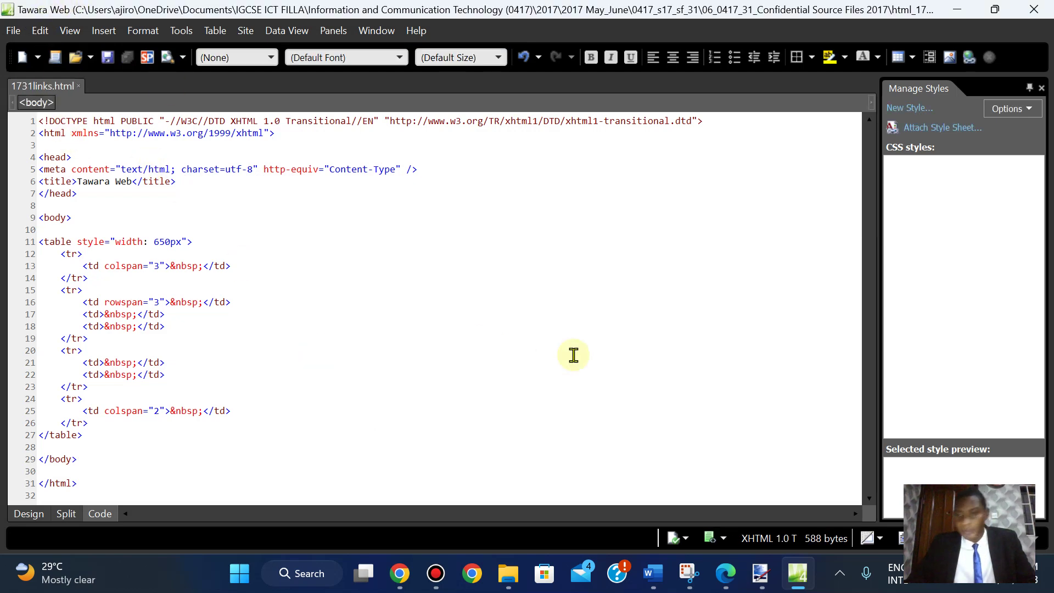
- Switch the page to Design view and select 'Using hyperlinks' in the PDF
left_click(725, 577)
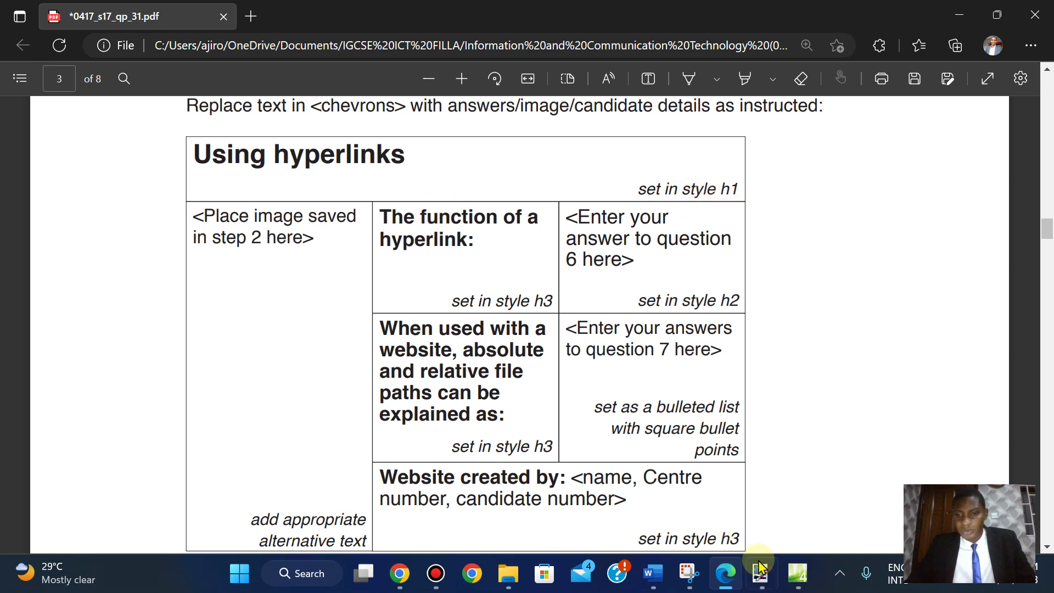
mouse_move(798, 573)
left_click(791, 516)
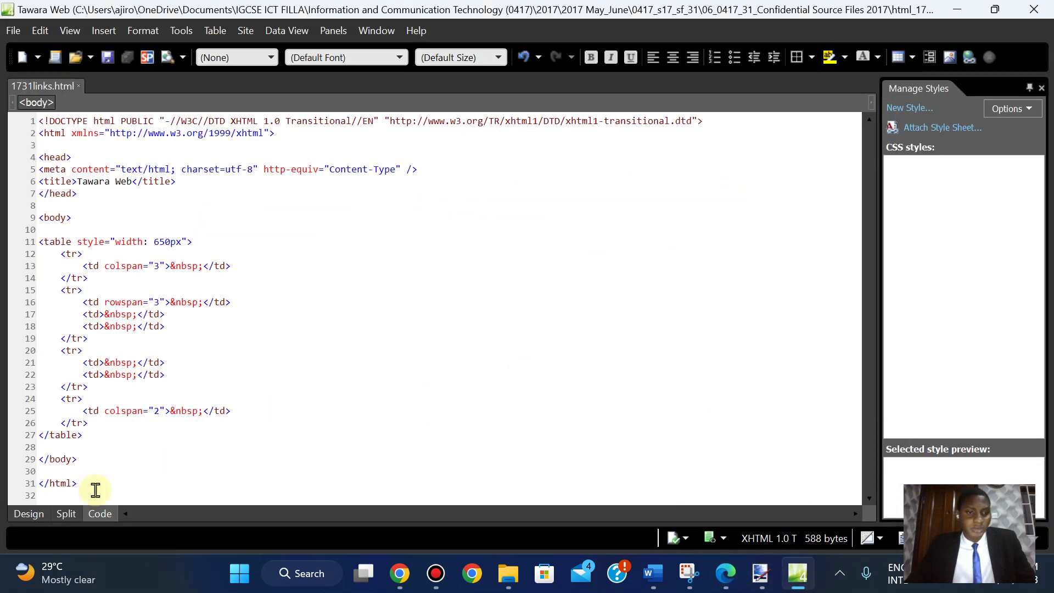
left_click(27, 513)
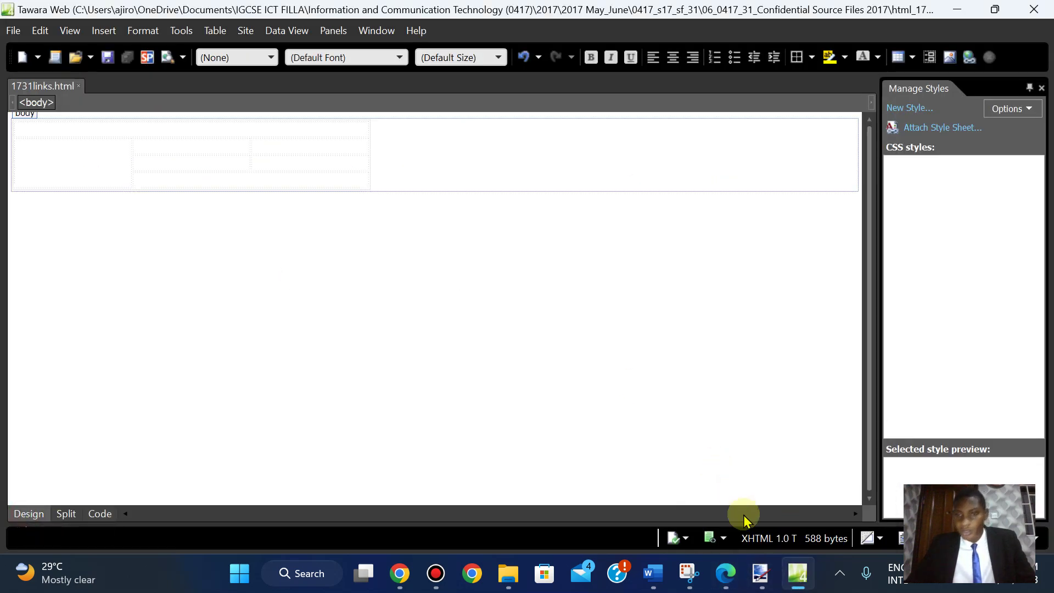
left_click(727, 573)
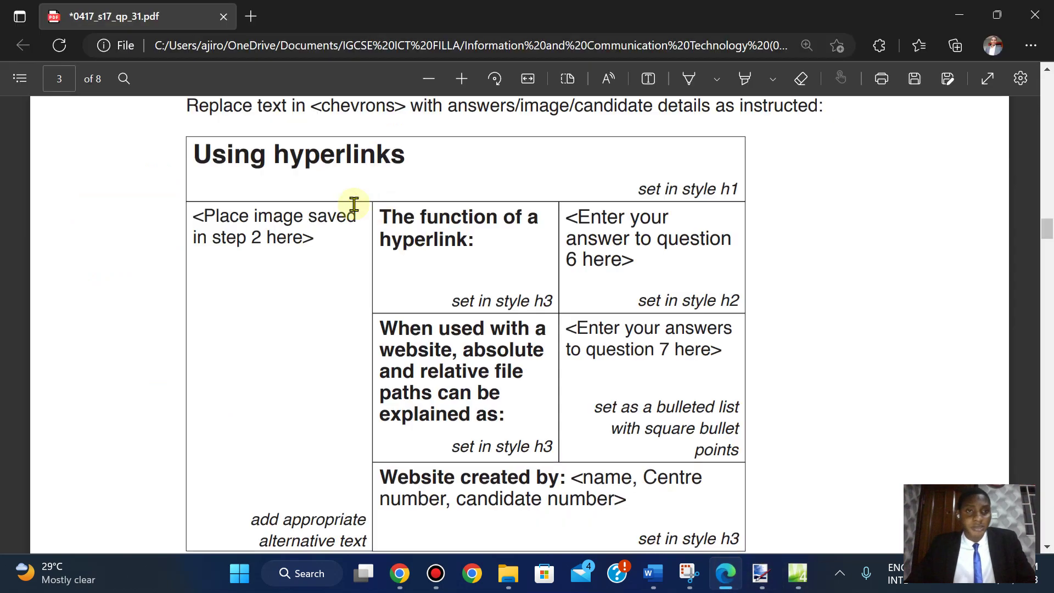
left_click_drag(195, 149, 407, 156)
key("ctrl+c")
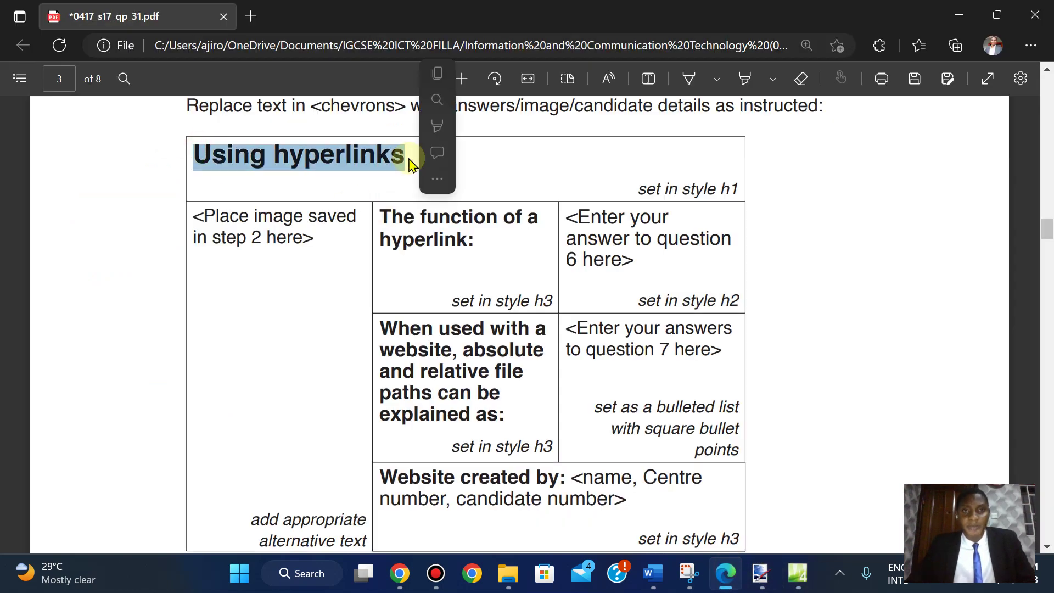
left_click(797, 574)
- Paste 'Using hyperlinks' into the top table cell and format it as Heading 1
left_click(40, 131)
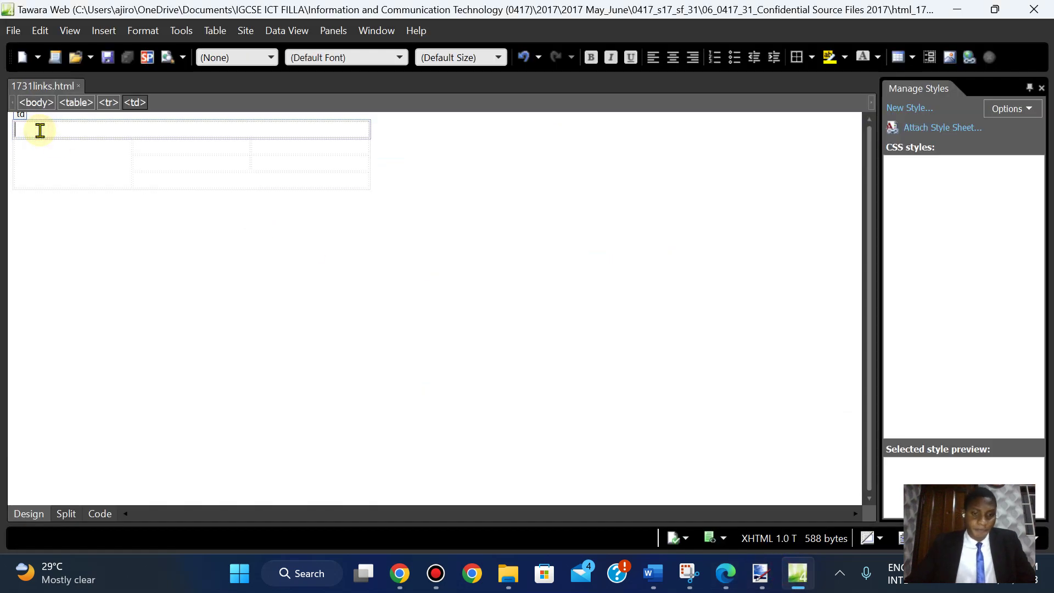
key("ctrl+v")
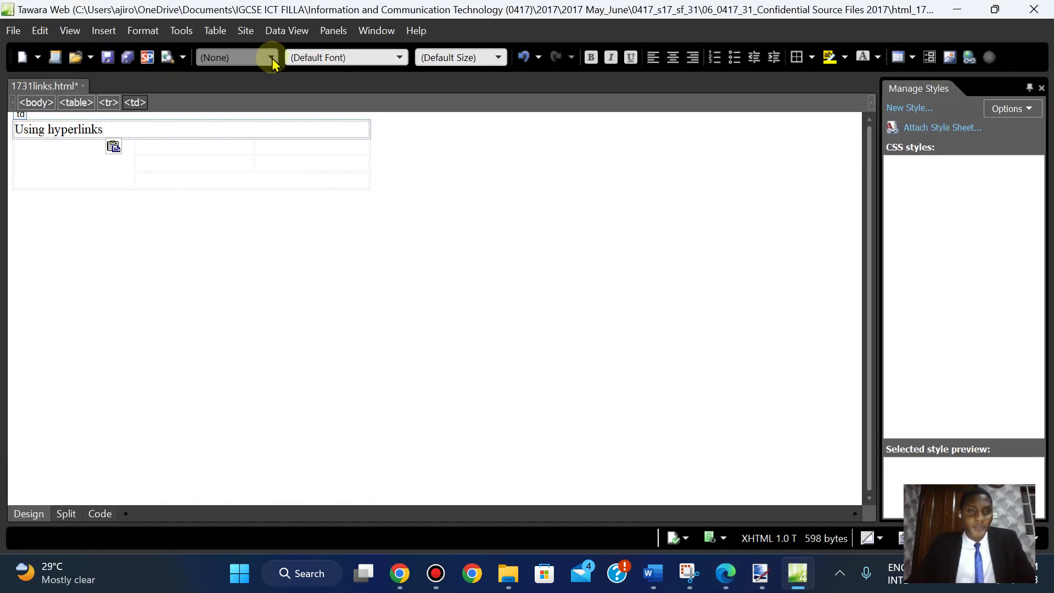
left_click(271, 59)
left_click(265, 110)
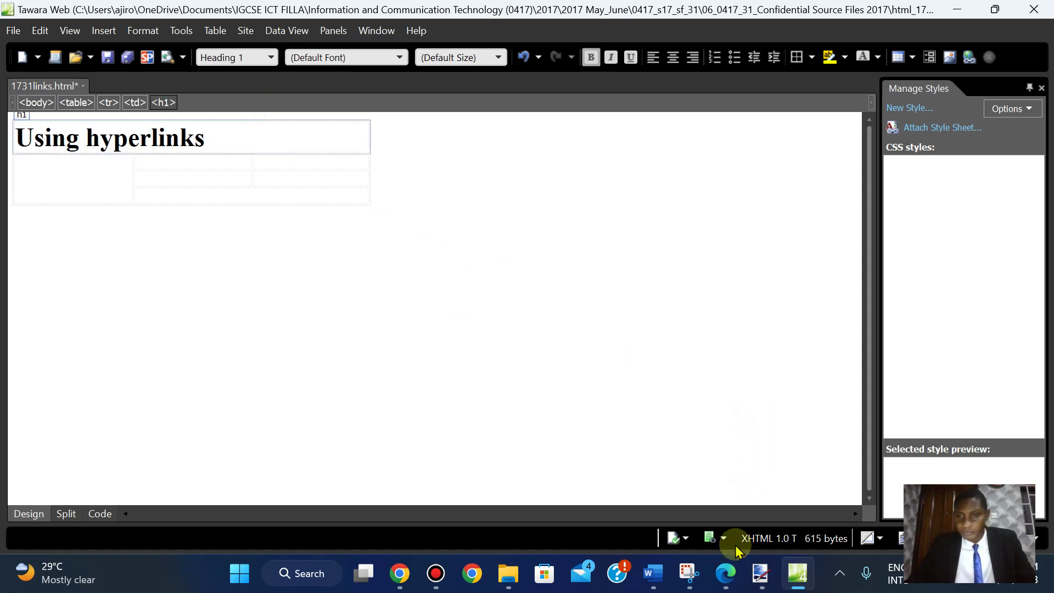
left_click(727, 572)
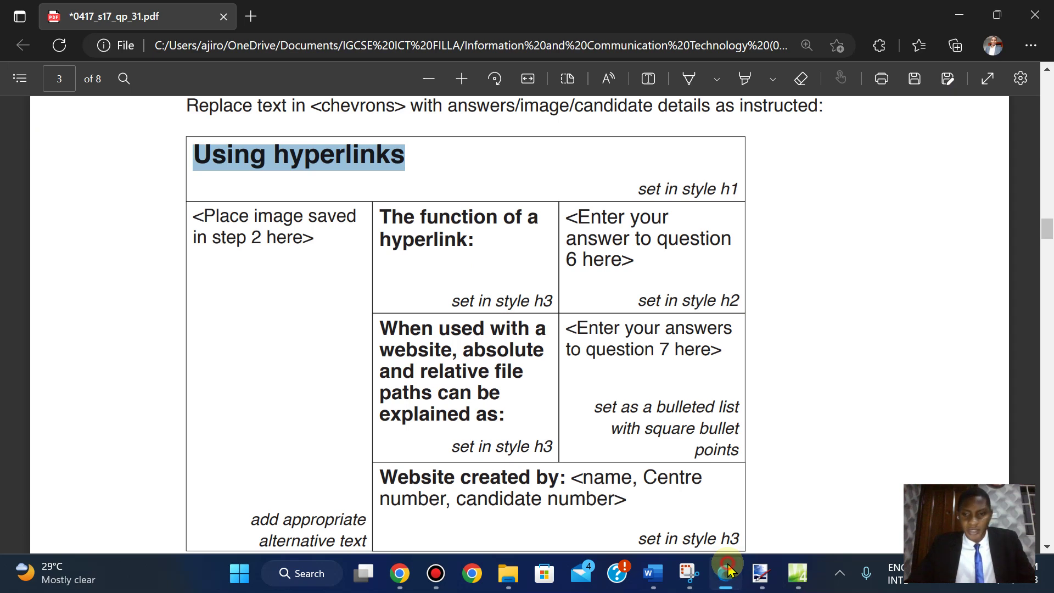
left_click(727, 573)
left_click(85, 173)
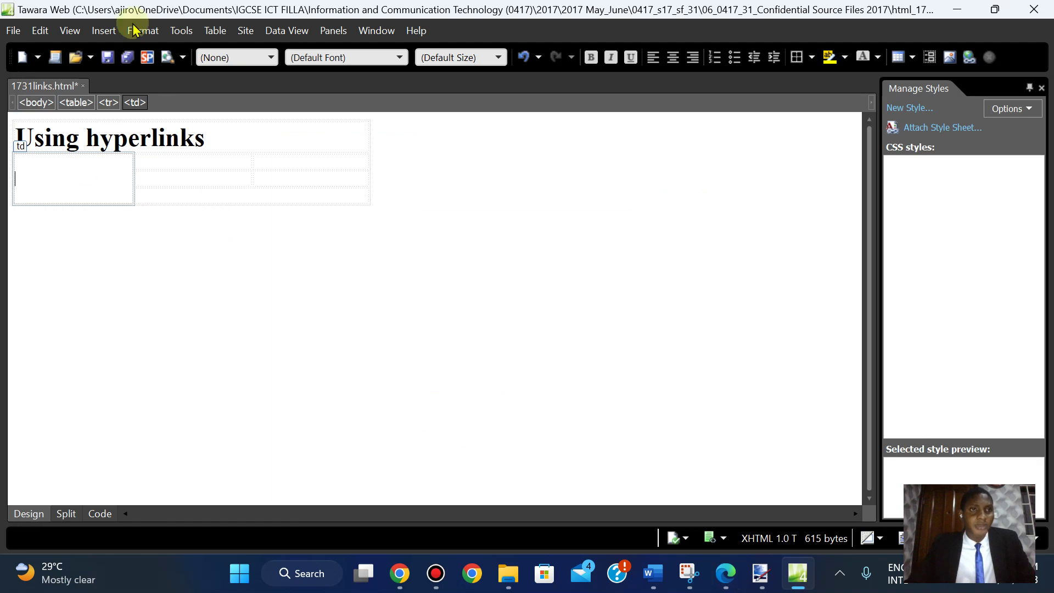
- Insert the picture 1731san3 from the html_1731 folder into the cell below the heading
left_click(101, 32)
left_click(104, 30)
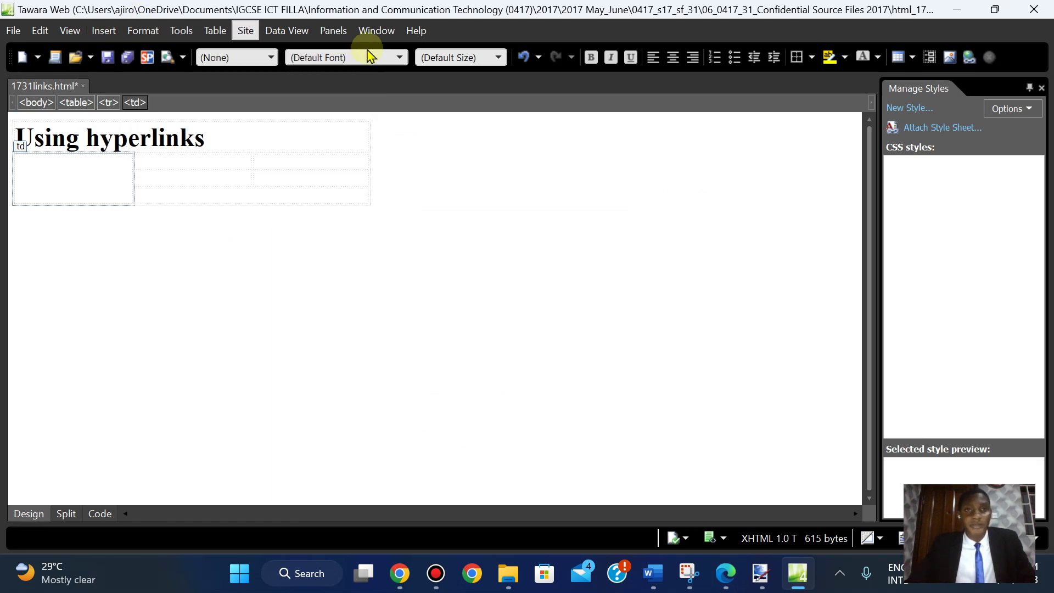
left_click(103, 30)
mouse_move(163, 162)
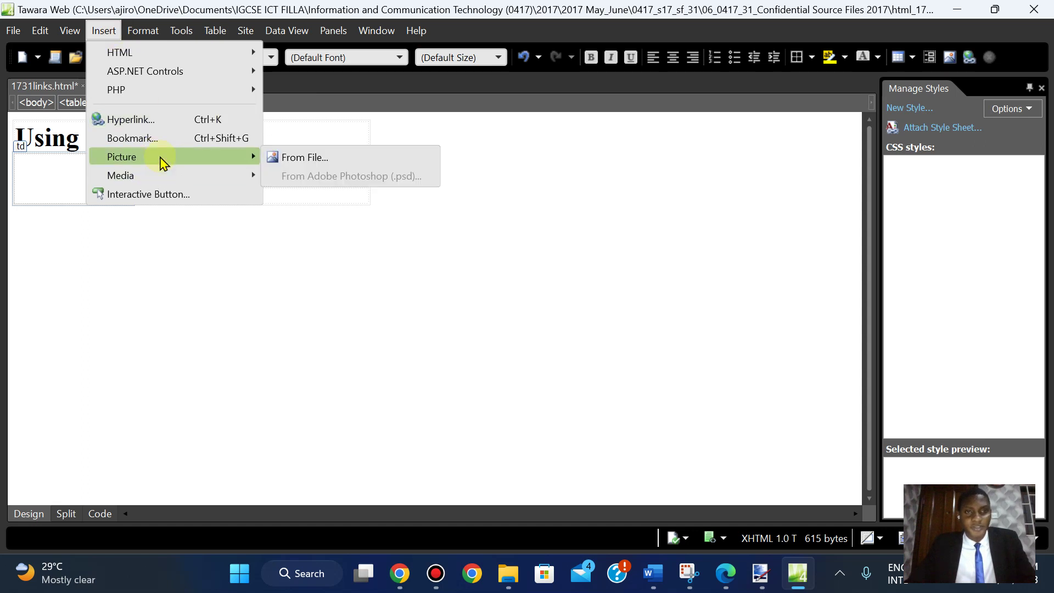
left_click(290, 160)
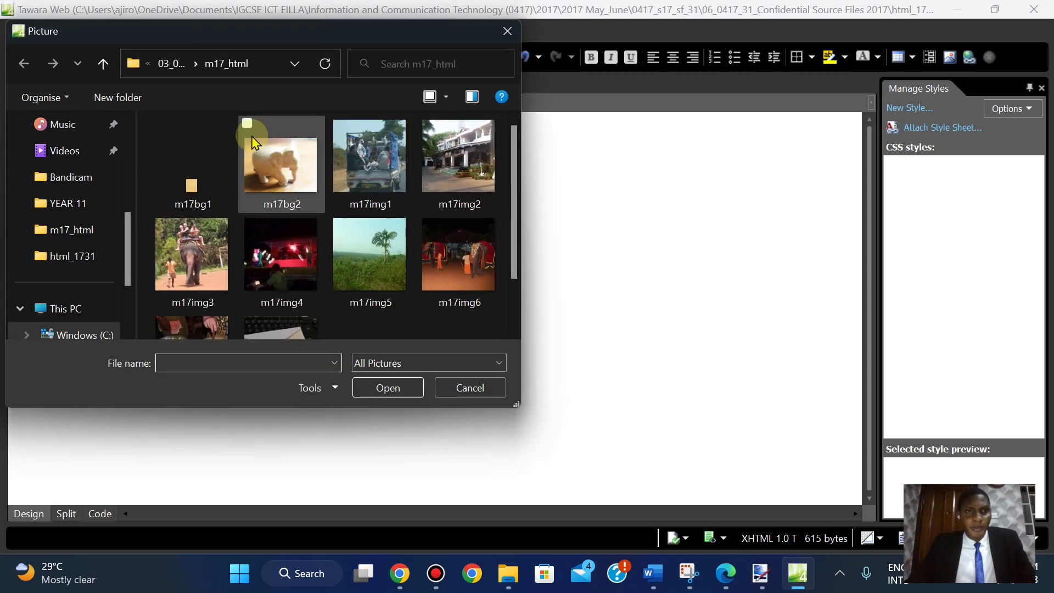
left_click(171, 63)
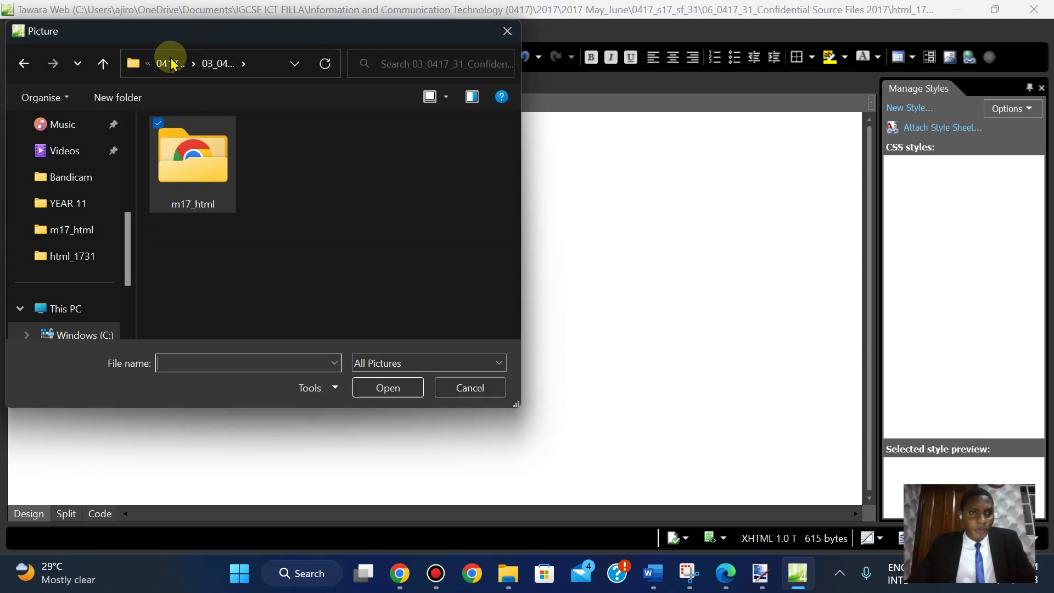
left_click(103, 253)
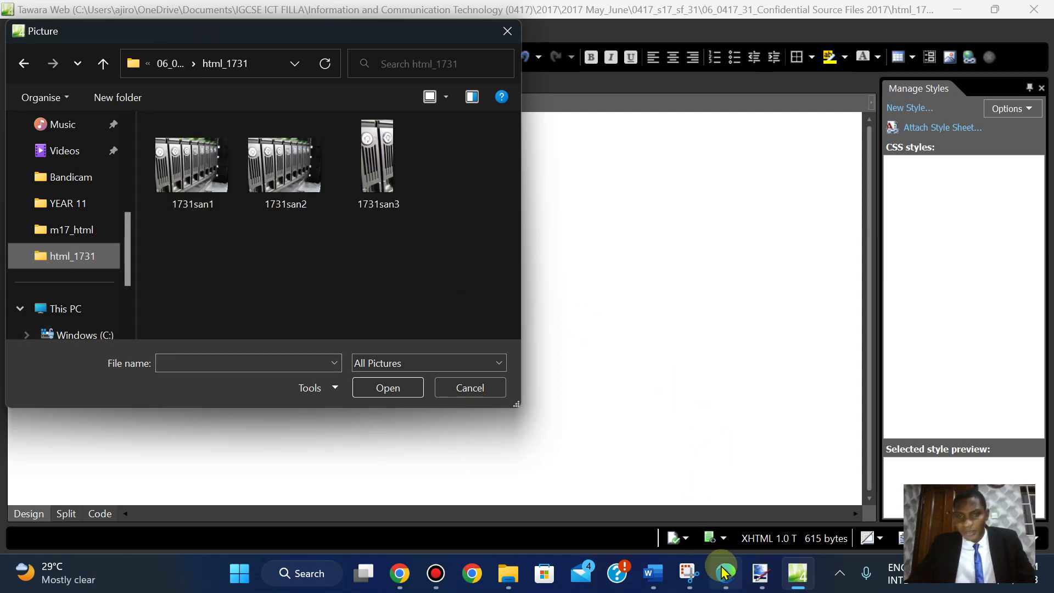
left_click(725, 573)
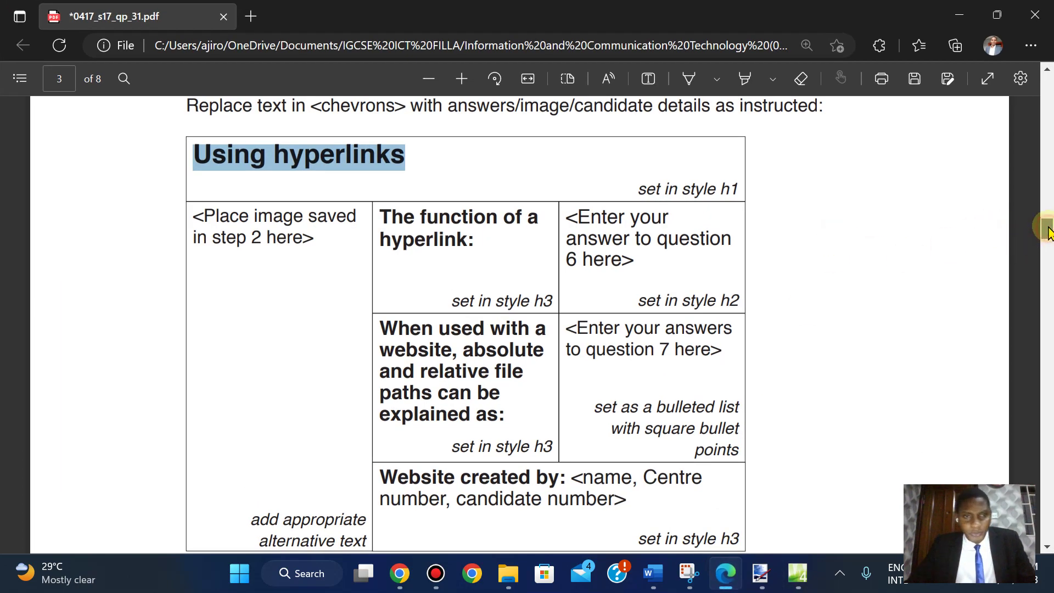
mouse_move(1048, 231)
left_mouse_down()
mouse_move(1042, 181)
mouse_move(1044, 241)
left_mouse_up()
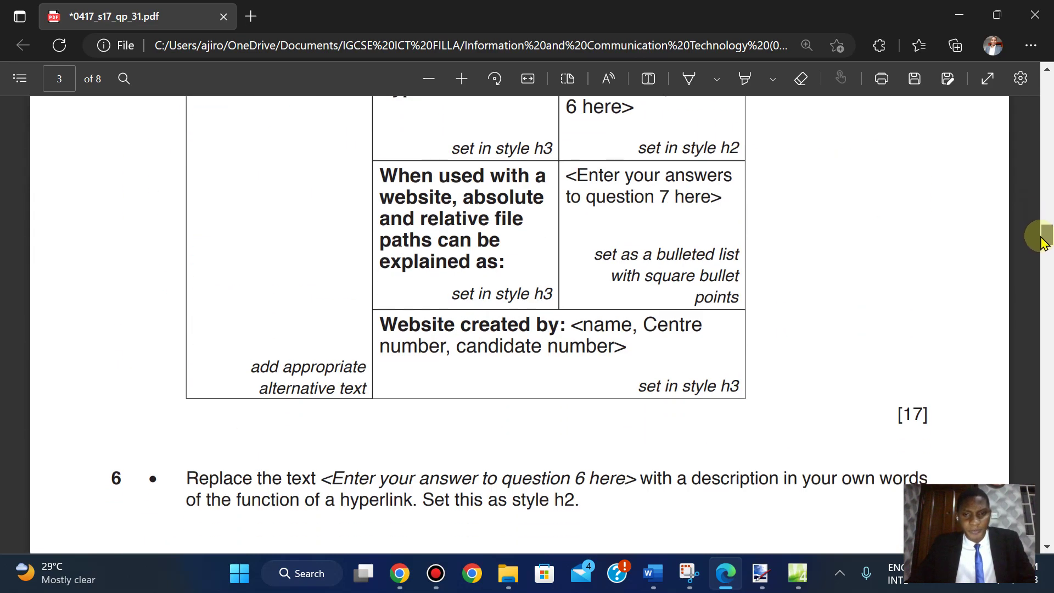
left_click(794, 574)
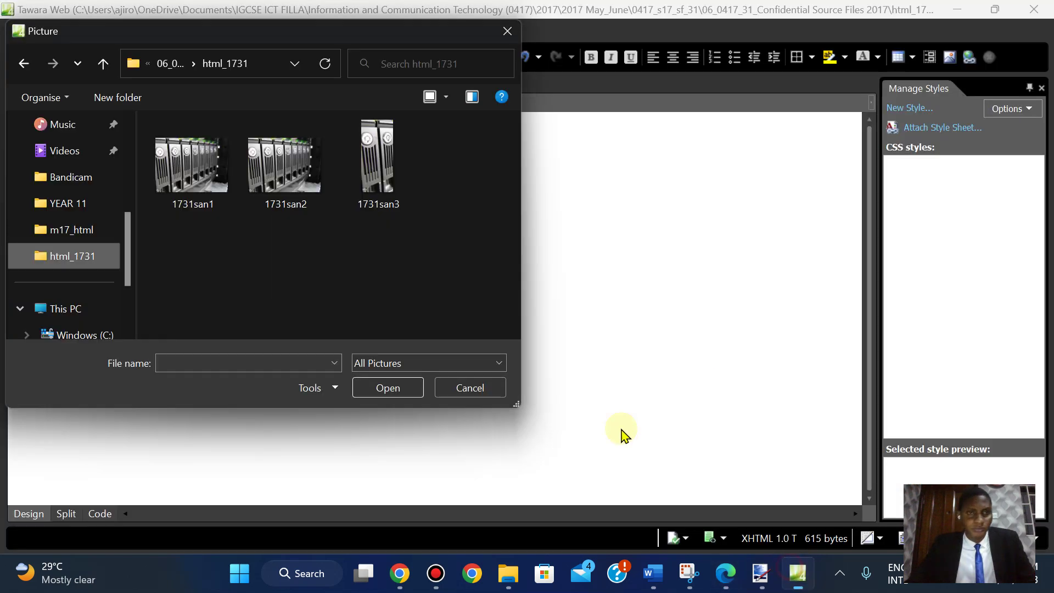
left_click(377, 162)
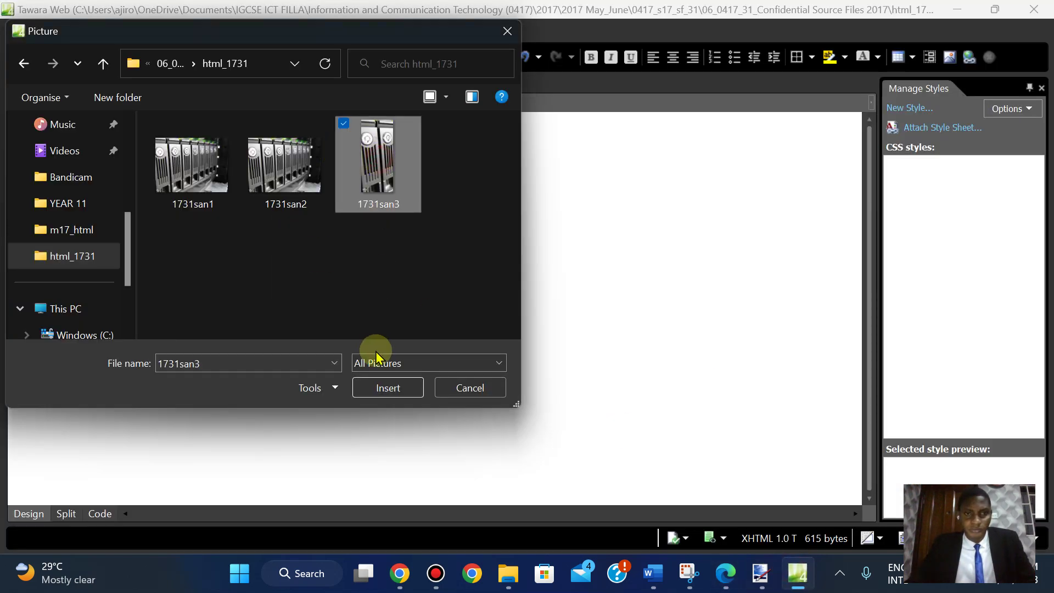
left_click(386, 387)
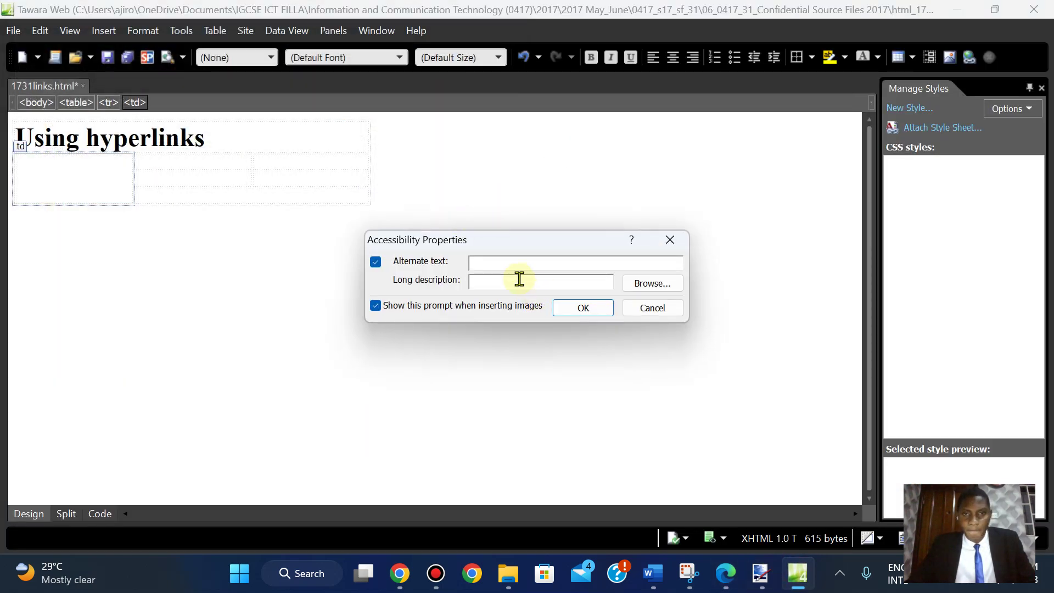
- Copy the filename 1731san3 from question 2 of the PDF to use as the image's alternate text
left_click(729, 575)
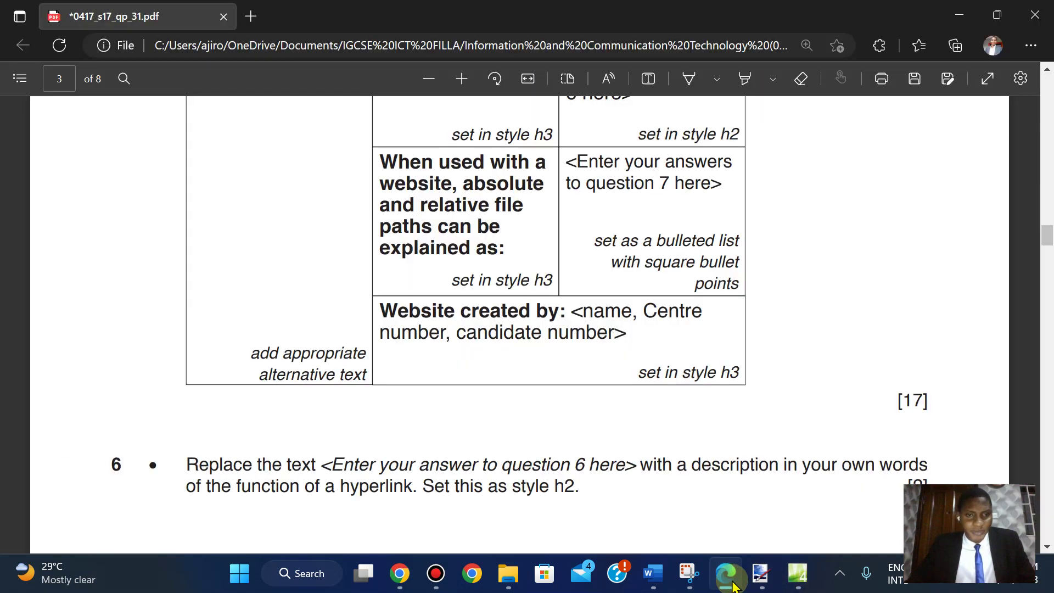
scroll(757, 294, "up", 10)
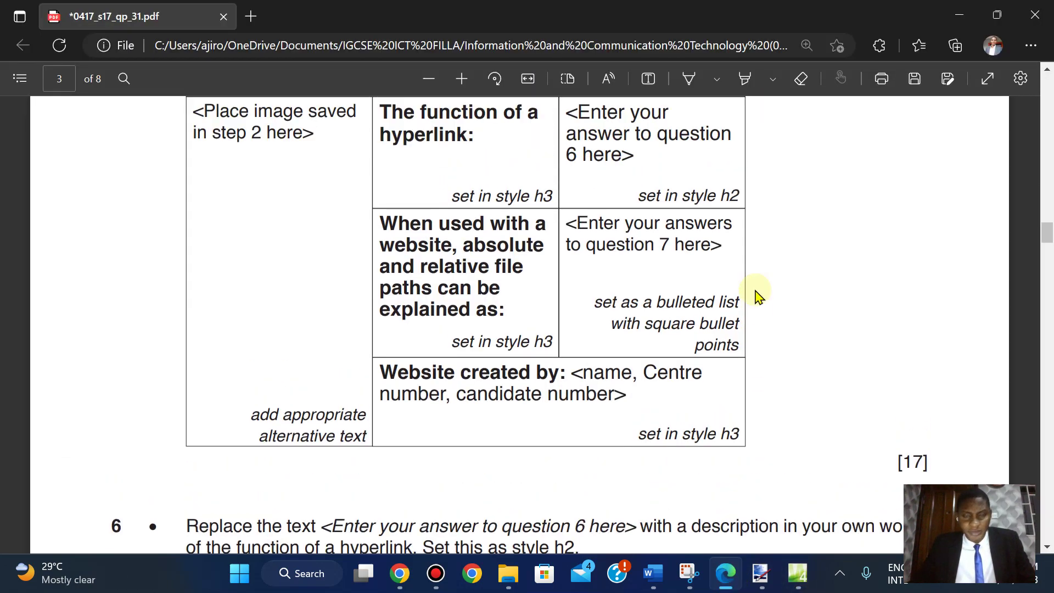
scroll(756, 295, "up", 10)
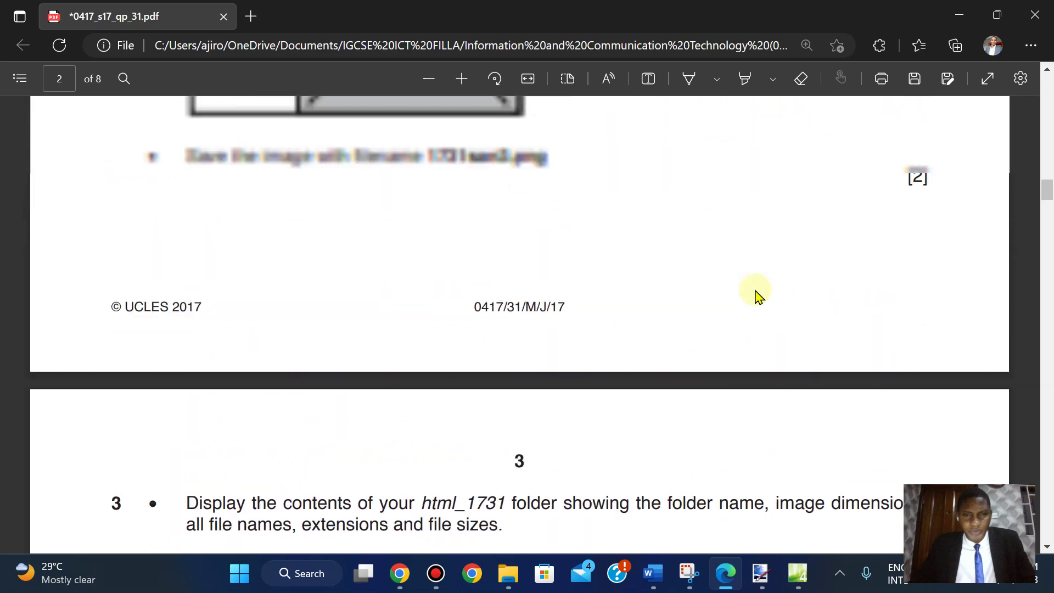
scroll(757, 295, "up", 6)
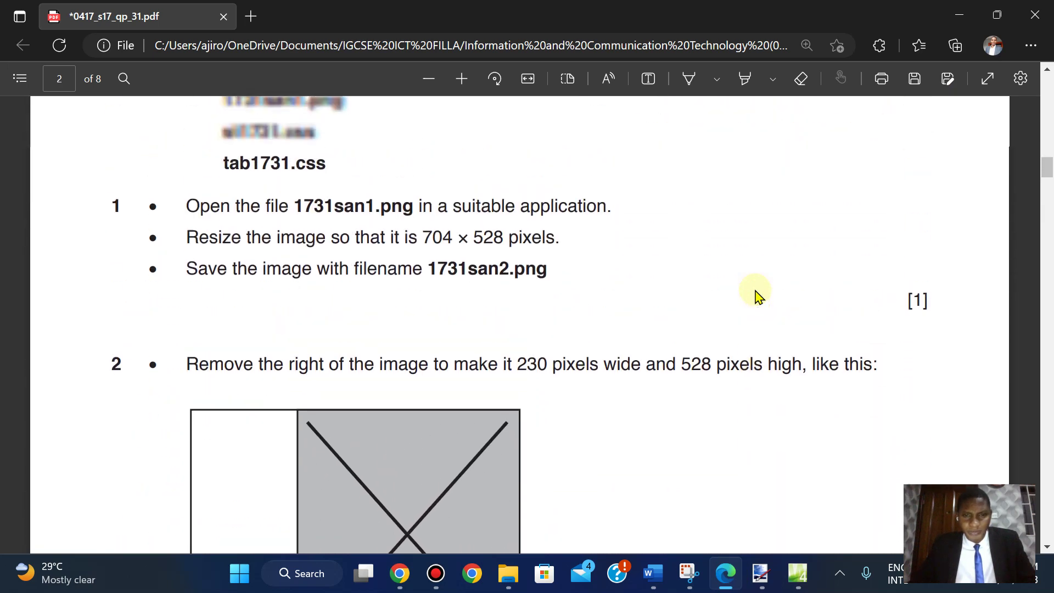
scroll(757, 295, "up", 1)
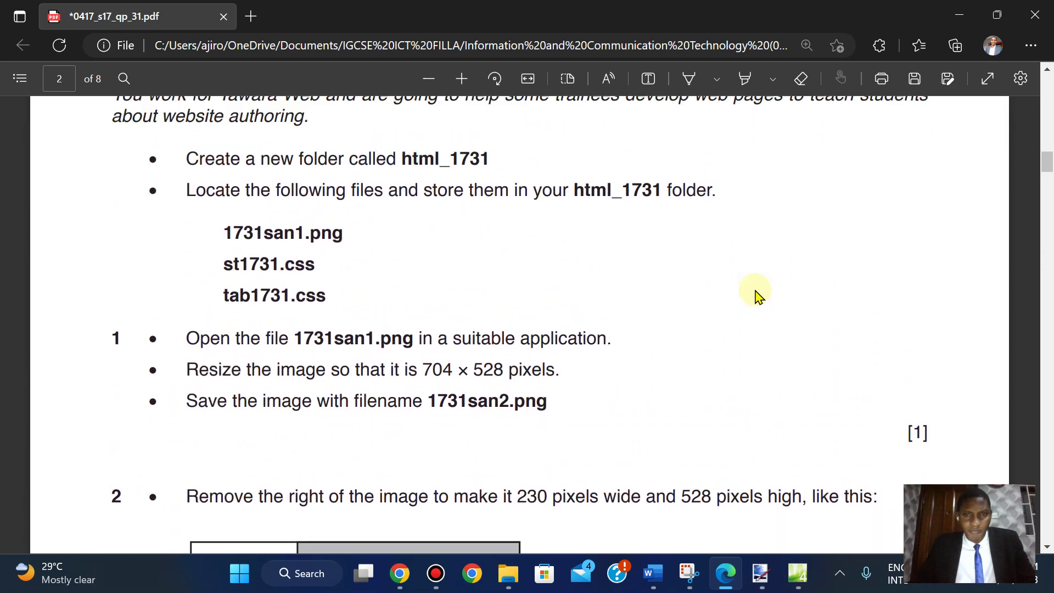
scroll(756, 295, "down", 4)
scroll(757, 295, "down", 1)
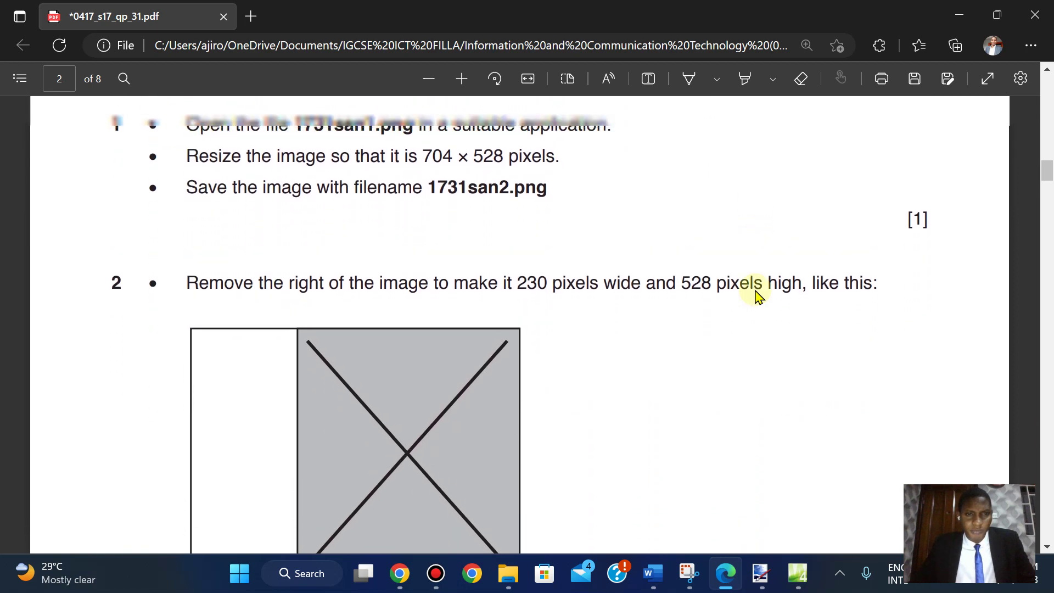
scroll(757, 294, "up", 1)
scroll(757, 294, "down", 8)
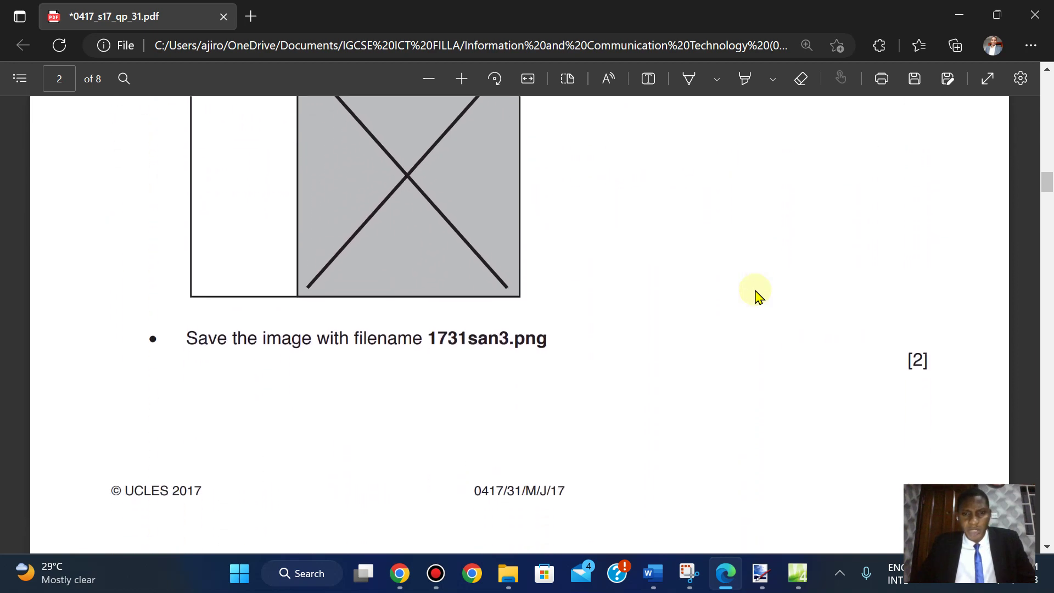
left_click_drag(432, 337, 509, 340)
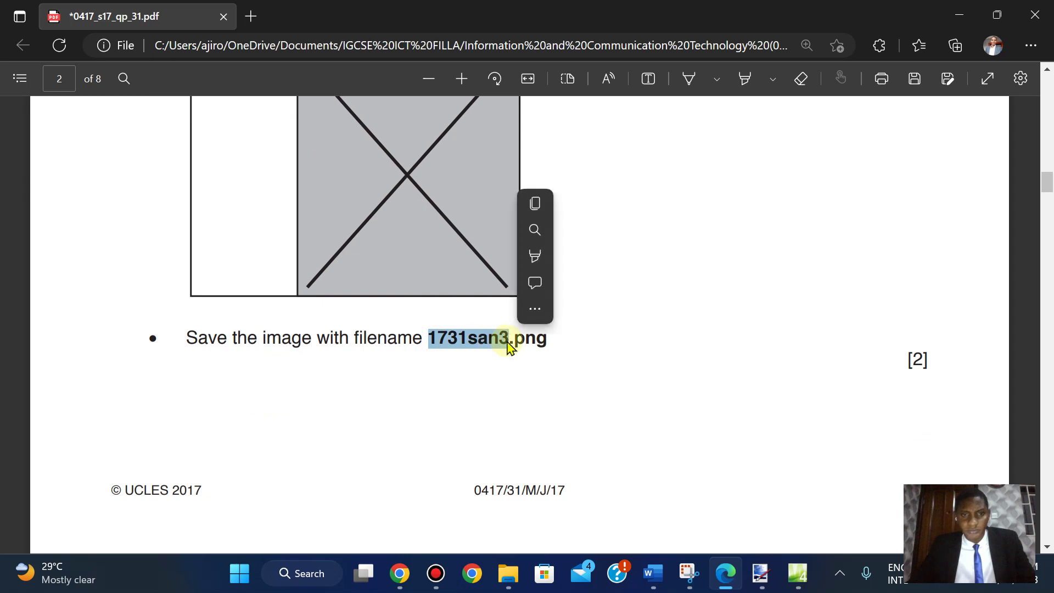
left_click(543, 206)
left_click(798, 574)
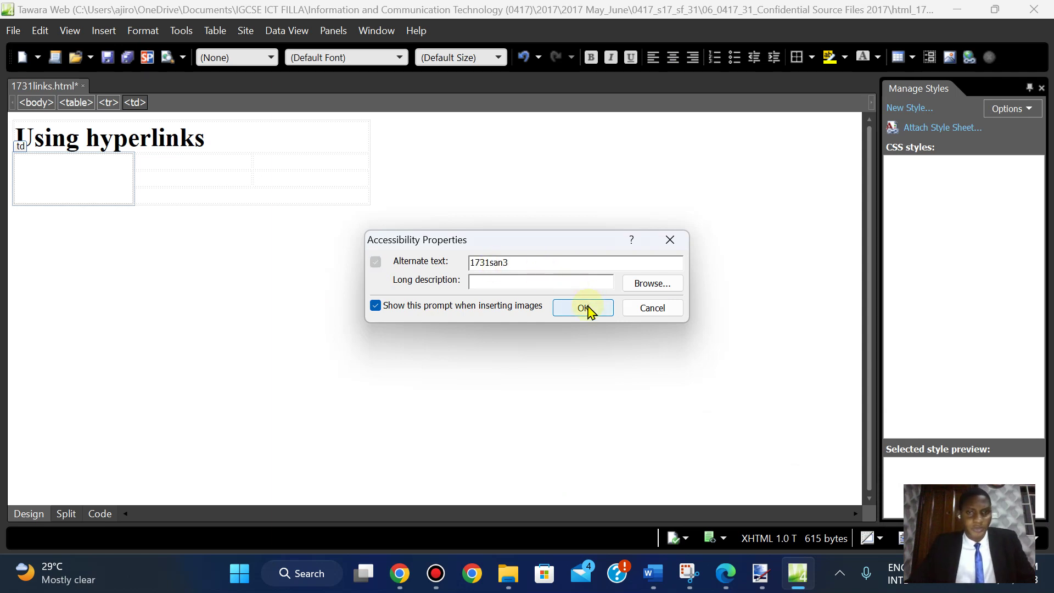
- Confirm the 1731san3 alternate text to place the image, then return to question 5 in the PDF
left_click(586, 308)
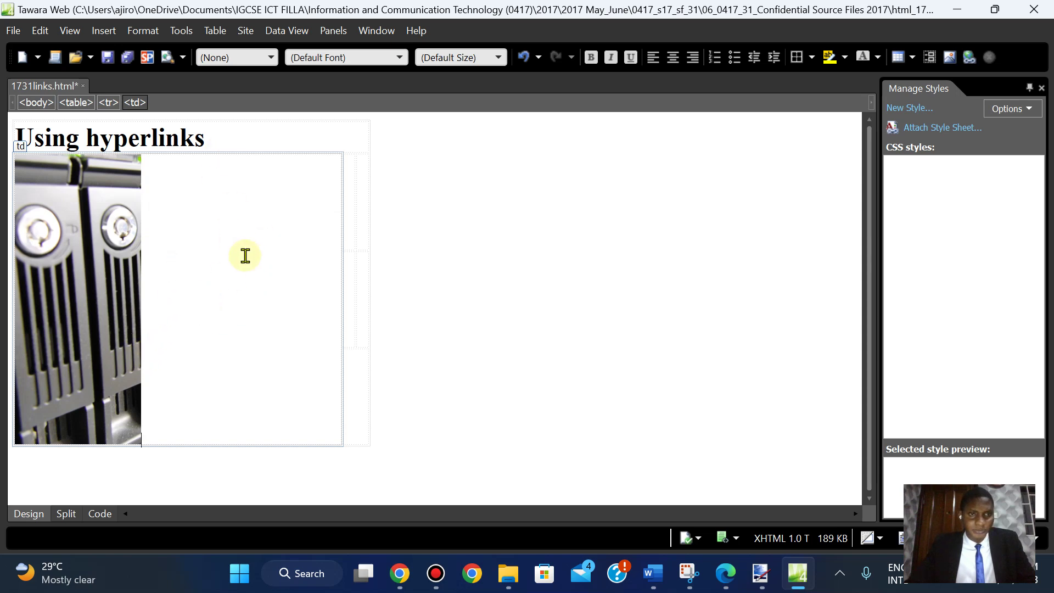
left_click(723, 577)
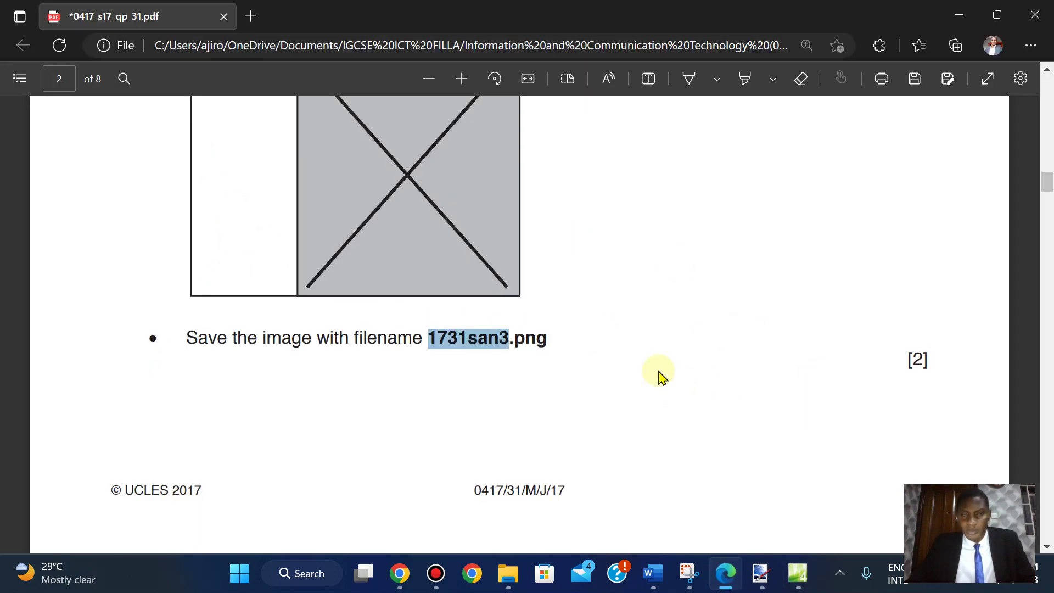
scroll(661, 376, "down", 10)
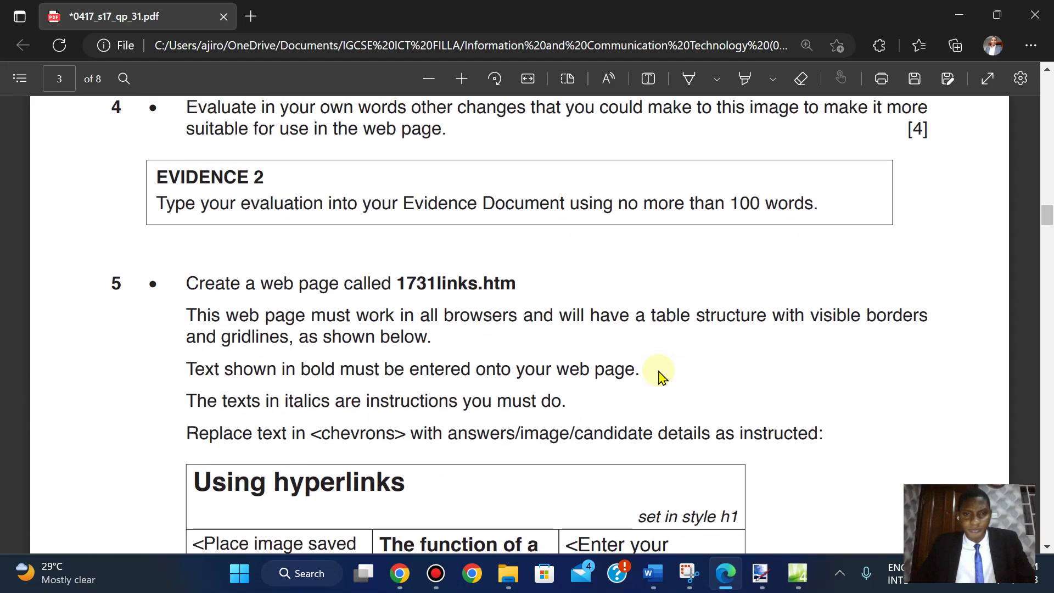